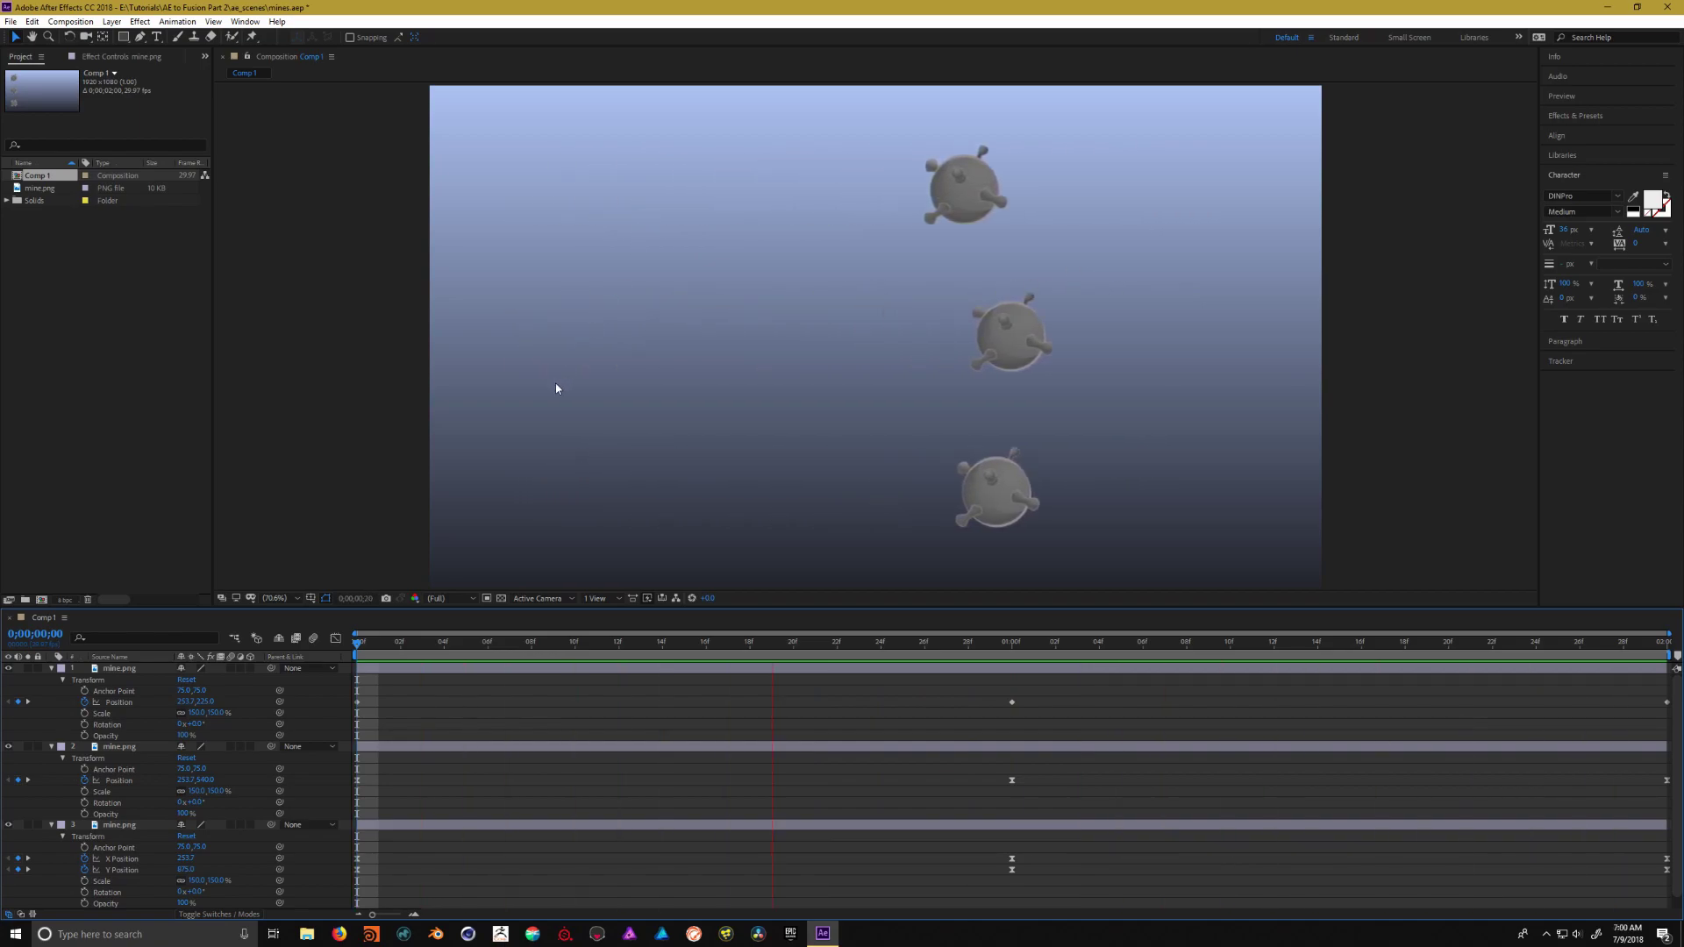
Hide the middle and bottom mines and preview the top mine's motion alone
{"action": "key", "text": "space"}
{"action": "left_click", "coordinate": [7, 746]}
{"action": "left_click", "coordinate": [8, 824]}
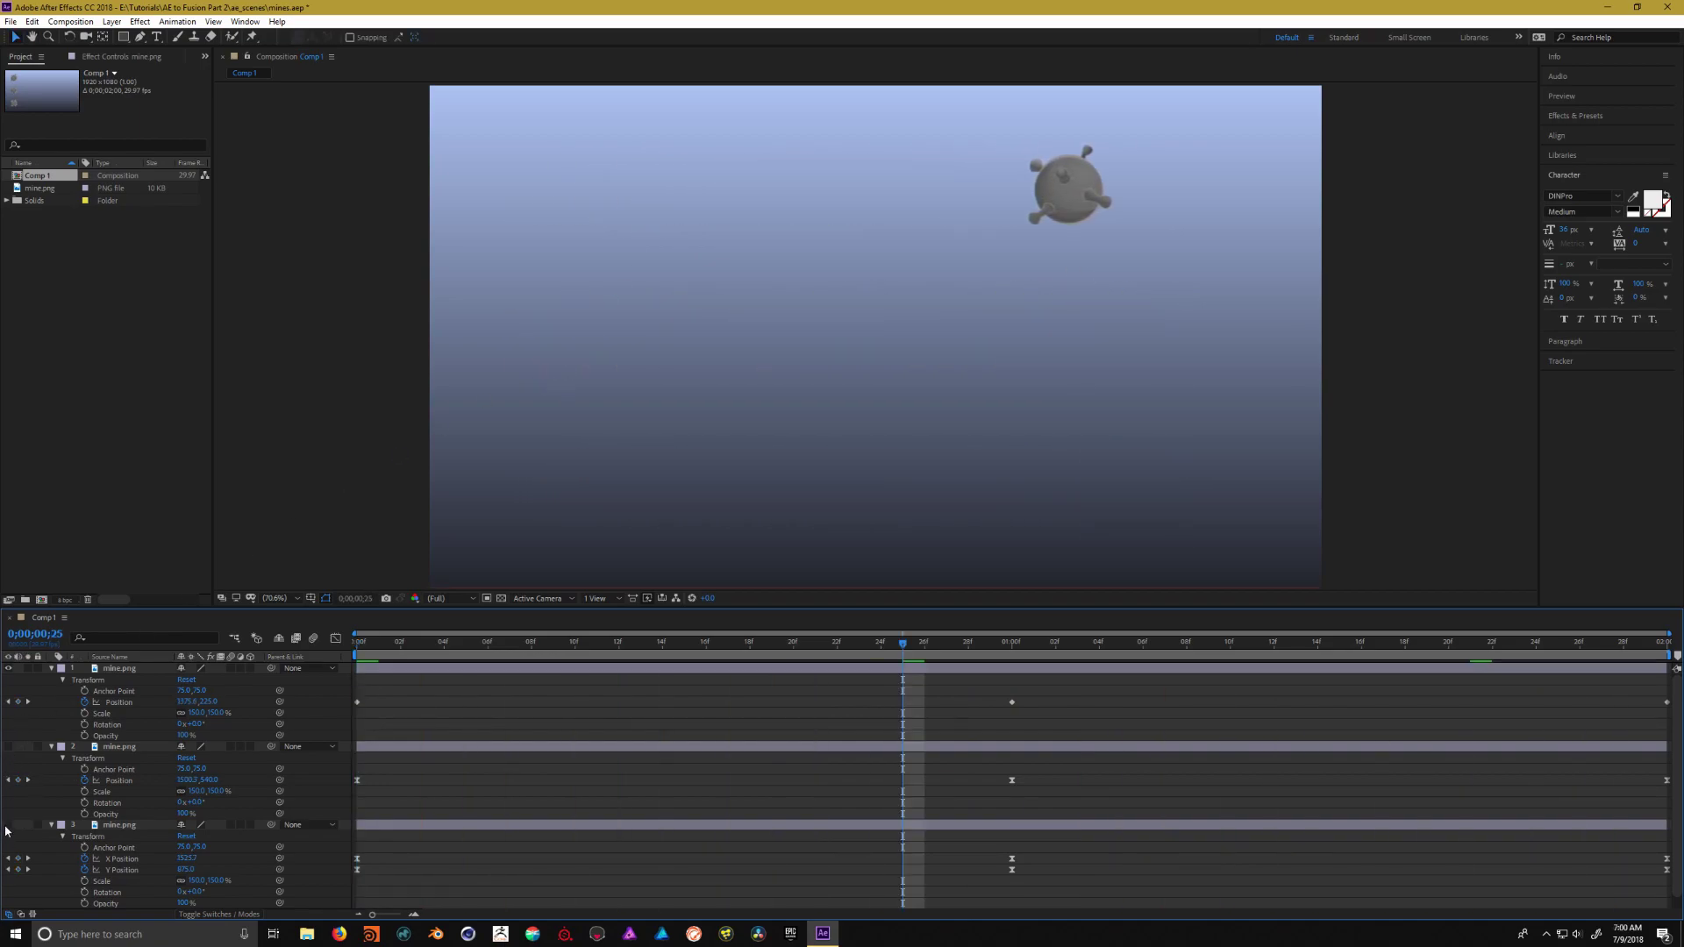
{"action": "left_click_drag", "start_coordinate": [903, 643], "coordinate": [336, 647]}
{"action": "key", "text": "space"}
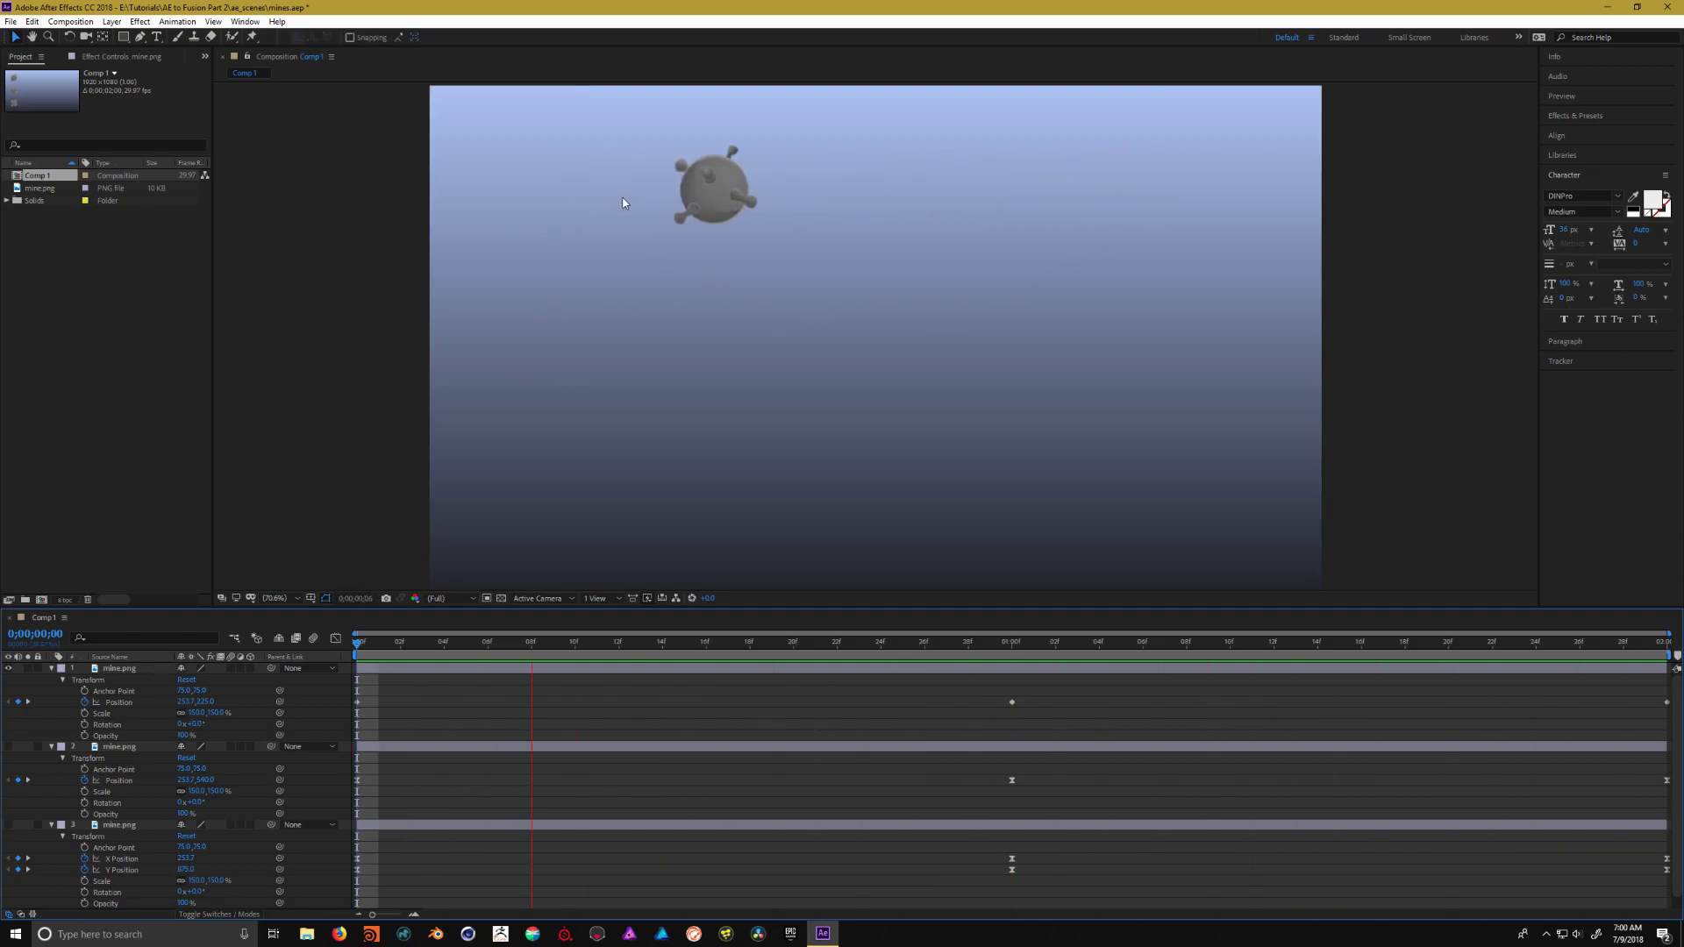
{"action": "key", "text": "space"}
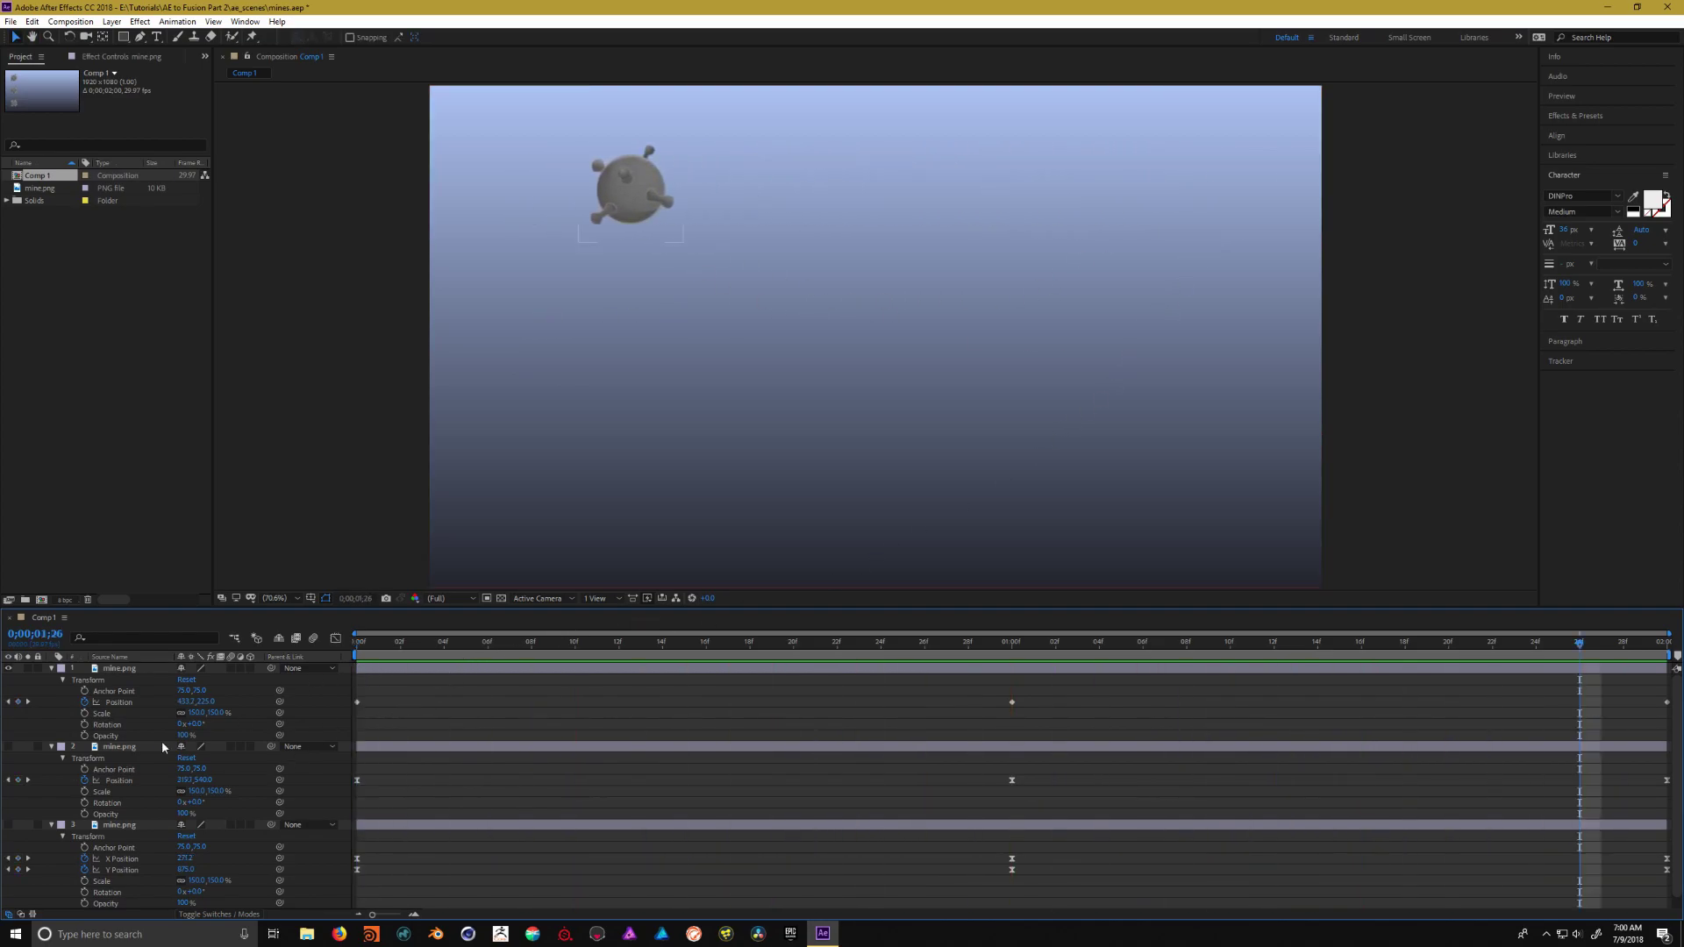
Show the middle mine, hide the top one, and preview the middle mine alone from the first frame
{"action": "left_click", "coordinate": [8, 746]}
{"action": "left_click", "coordinate": [8, 668]}
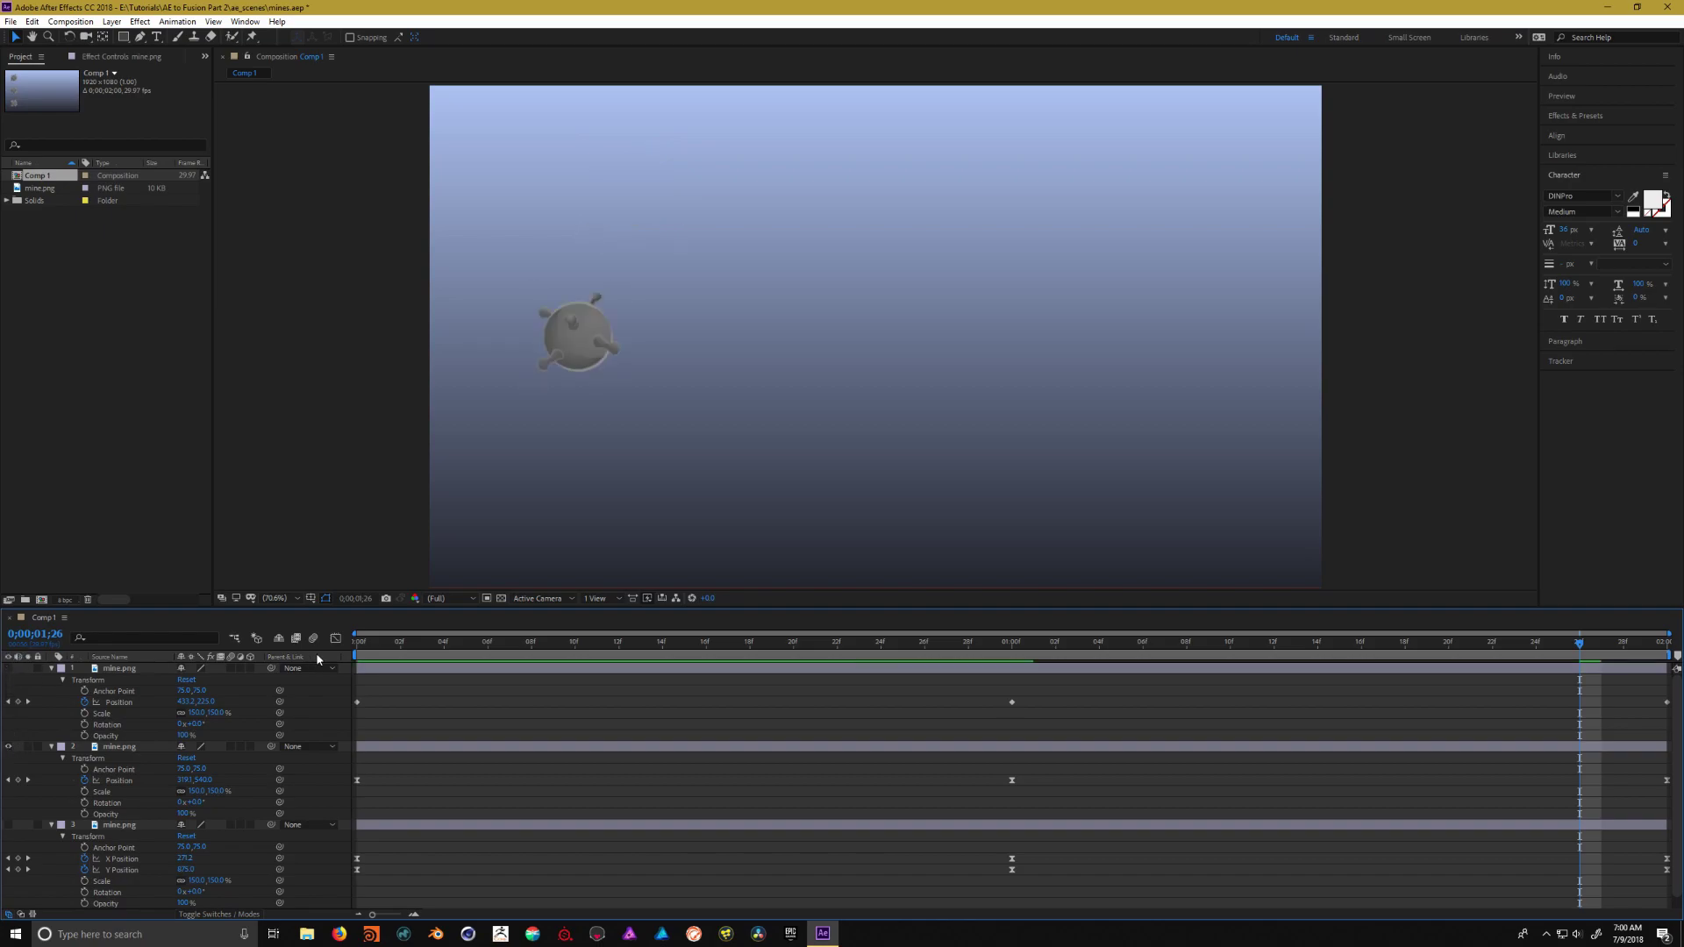
{"action": "key", "text": "Home"}
{"action": "key", "text": "space"}
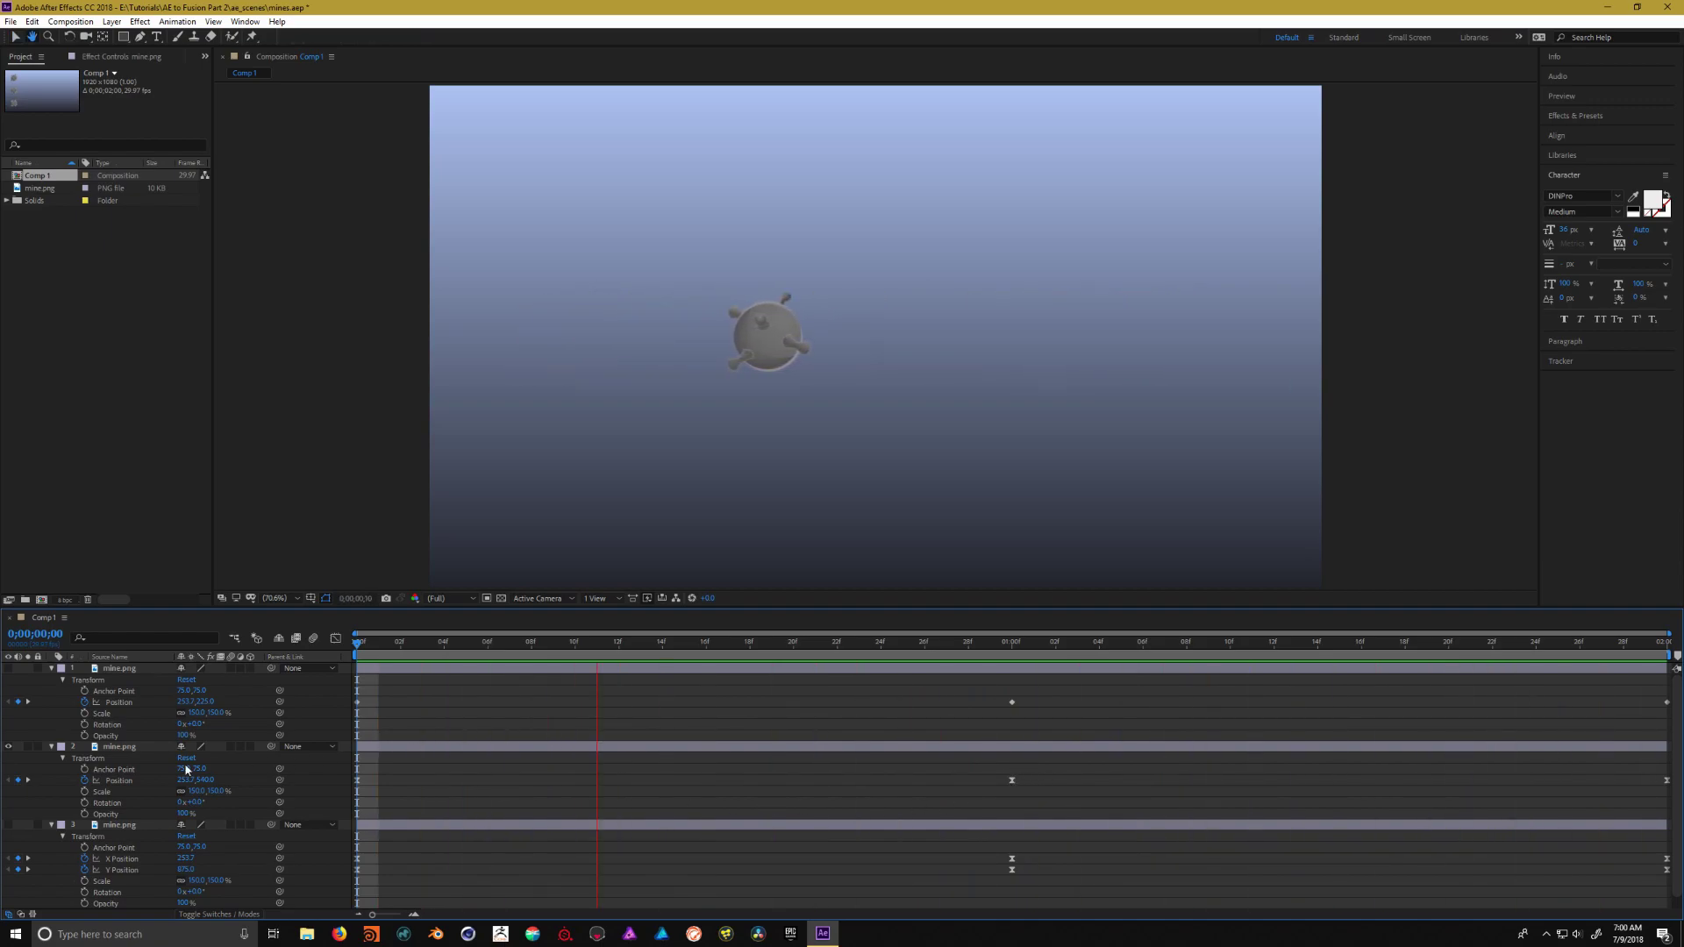
{"action": "key", "text": "space"}
Switch visibility to only the bottom mine and preview its motion from the first frame
{"action": "left_click", "coordinate": [9, 747]}
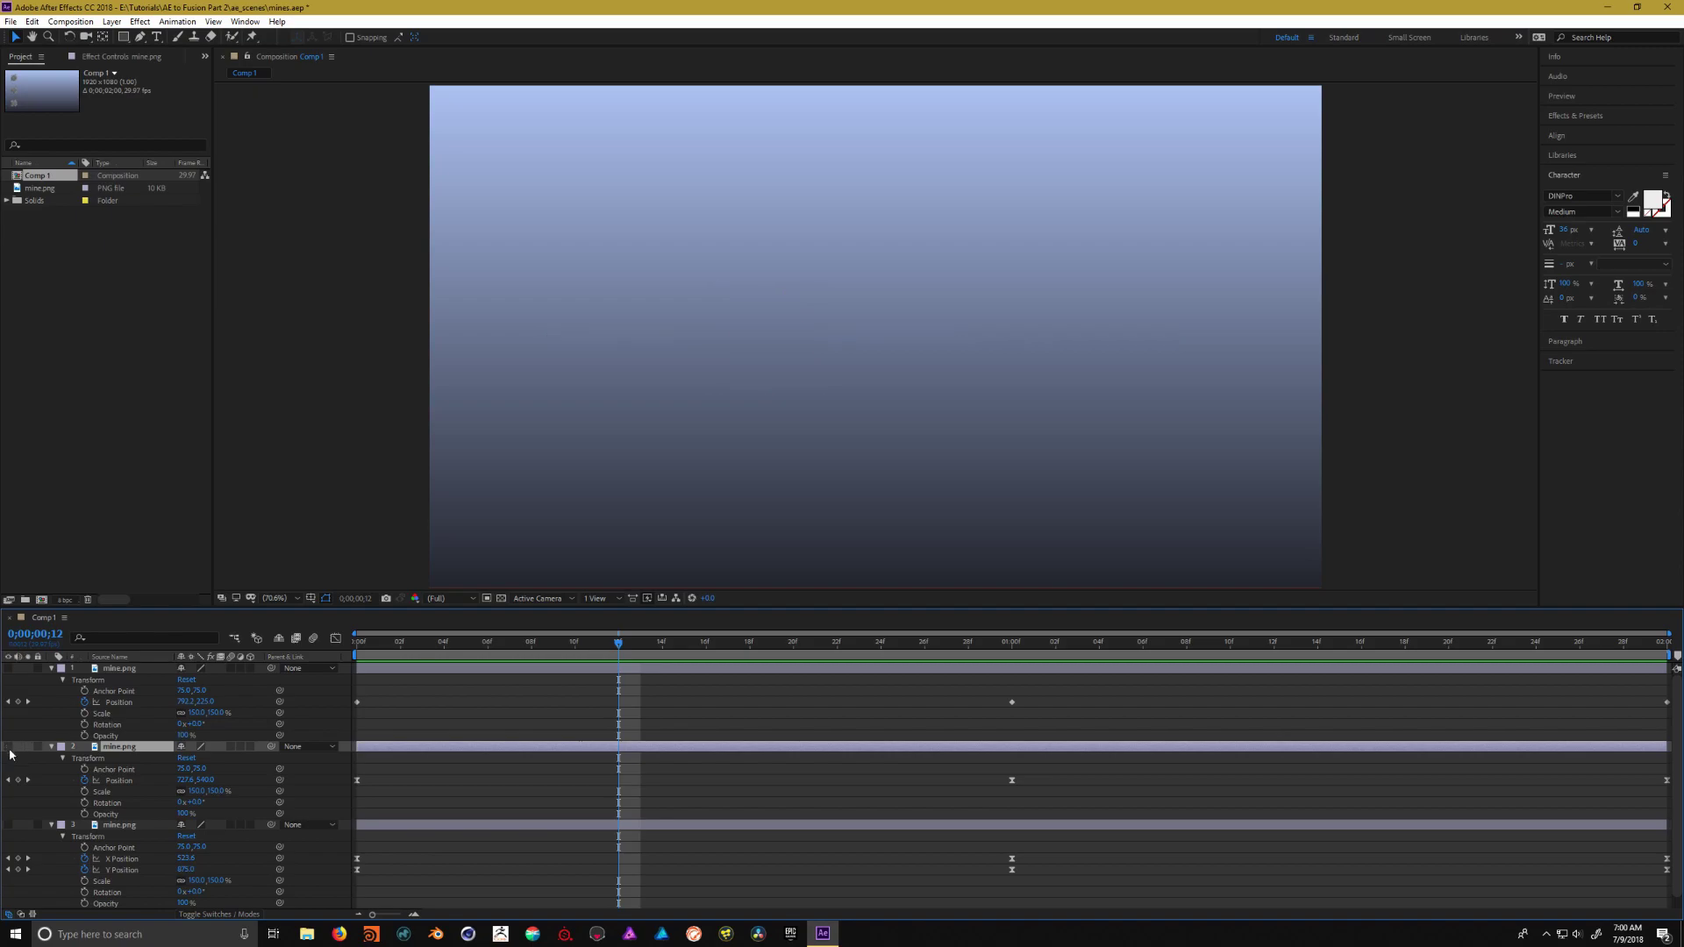
{"action": "left_click", "coordinate": [9, 825]}
{"action": "key", "text": "Home"}
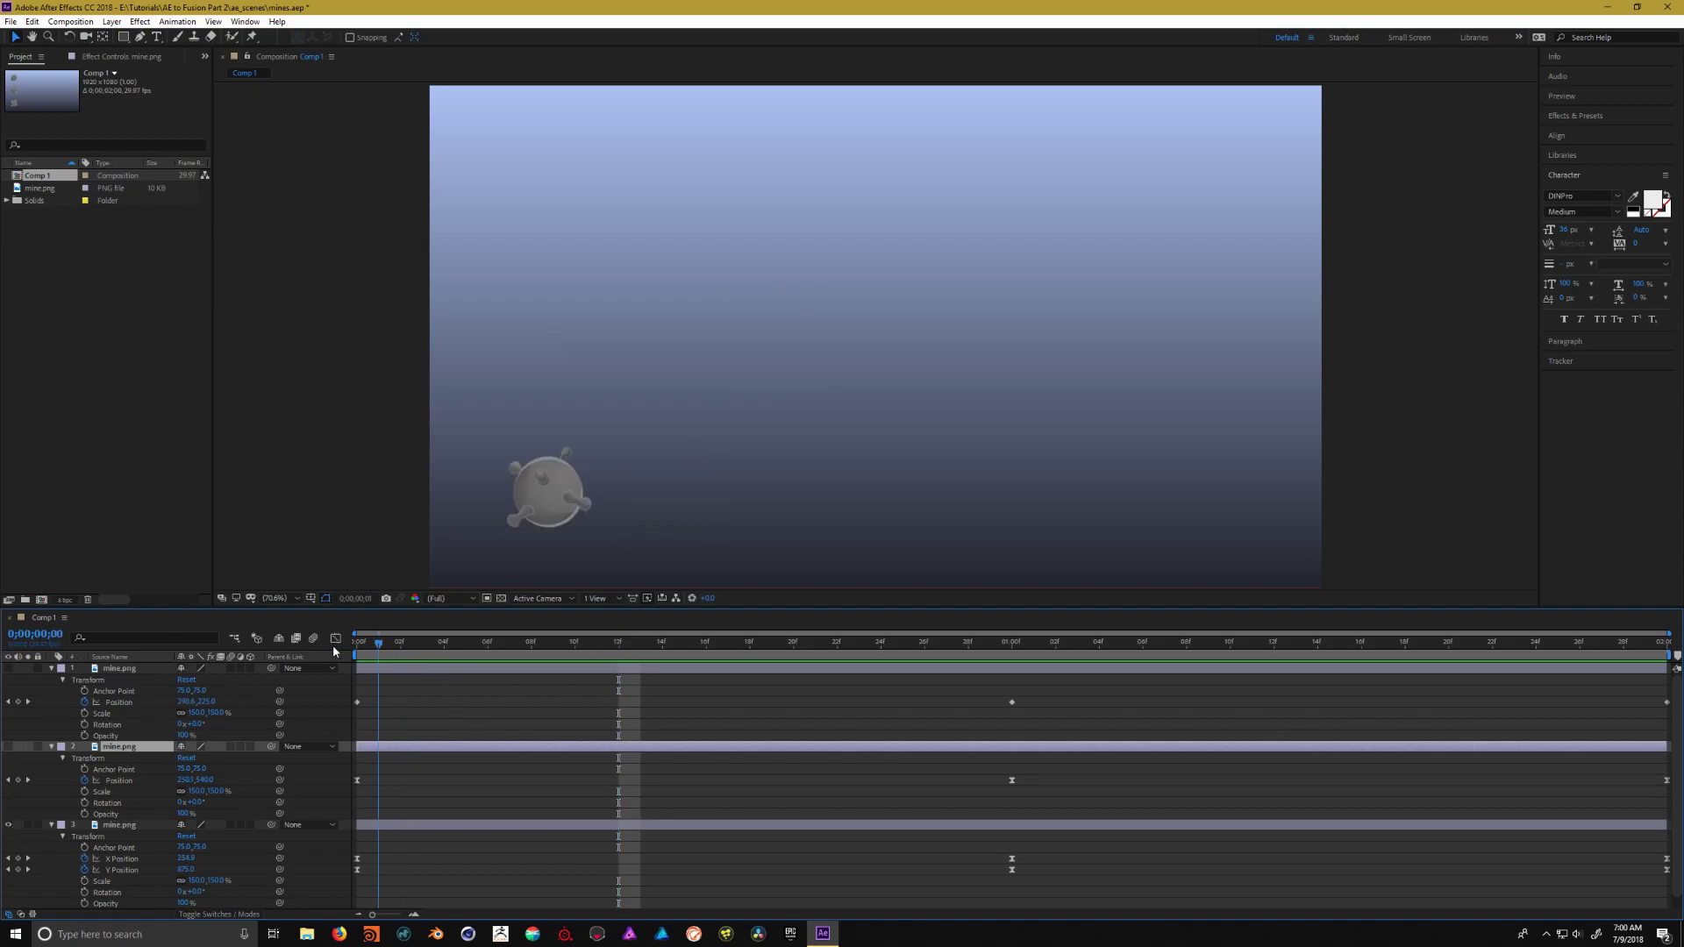
{"action": "key", "text": "space"}
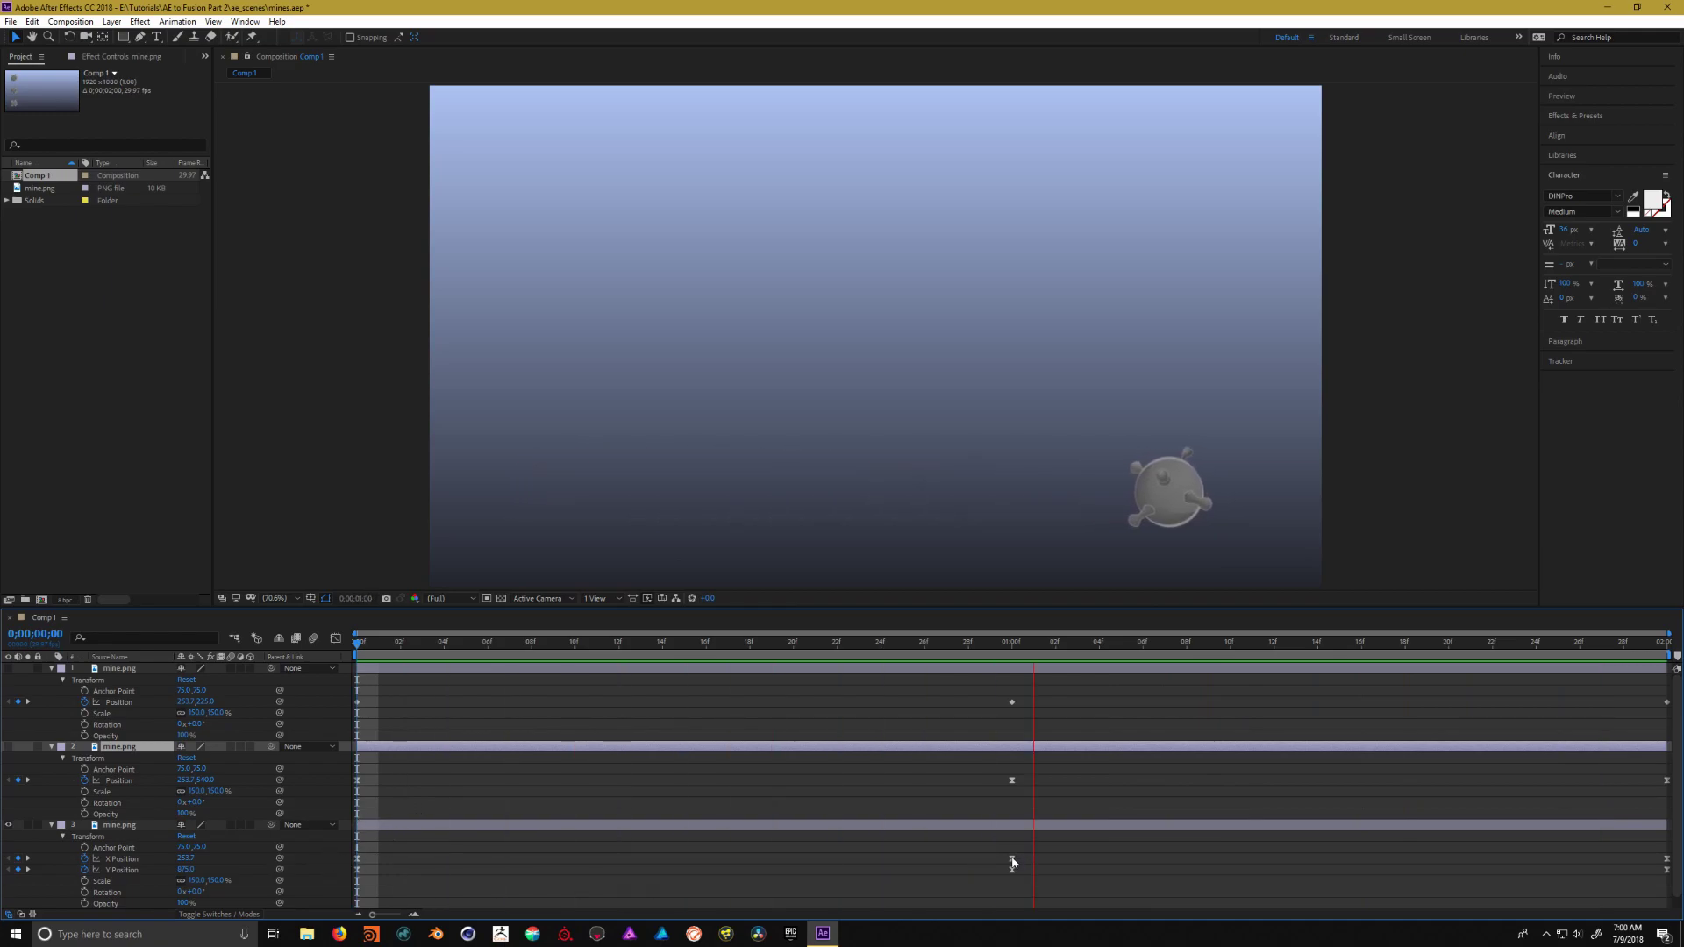
{"action": "key", "text": "space"}
Show the bottom mine's X Position curve in the Graph Editor, select its peak keyframe, and preview
{"action": "left_click", "coordinate": [335, 639]}
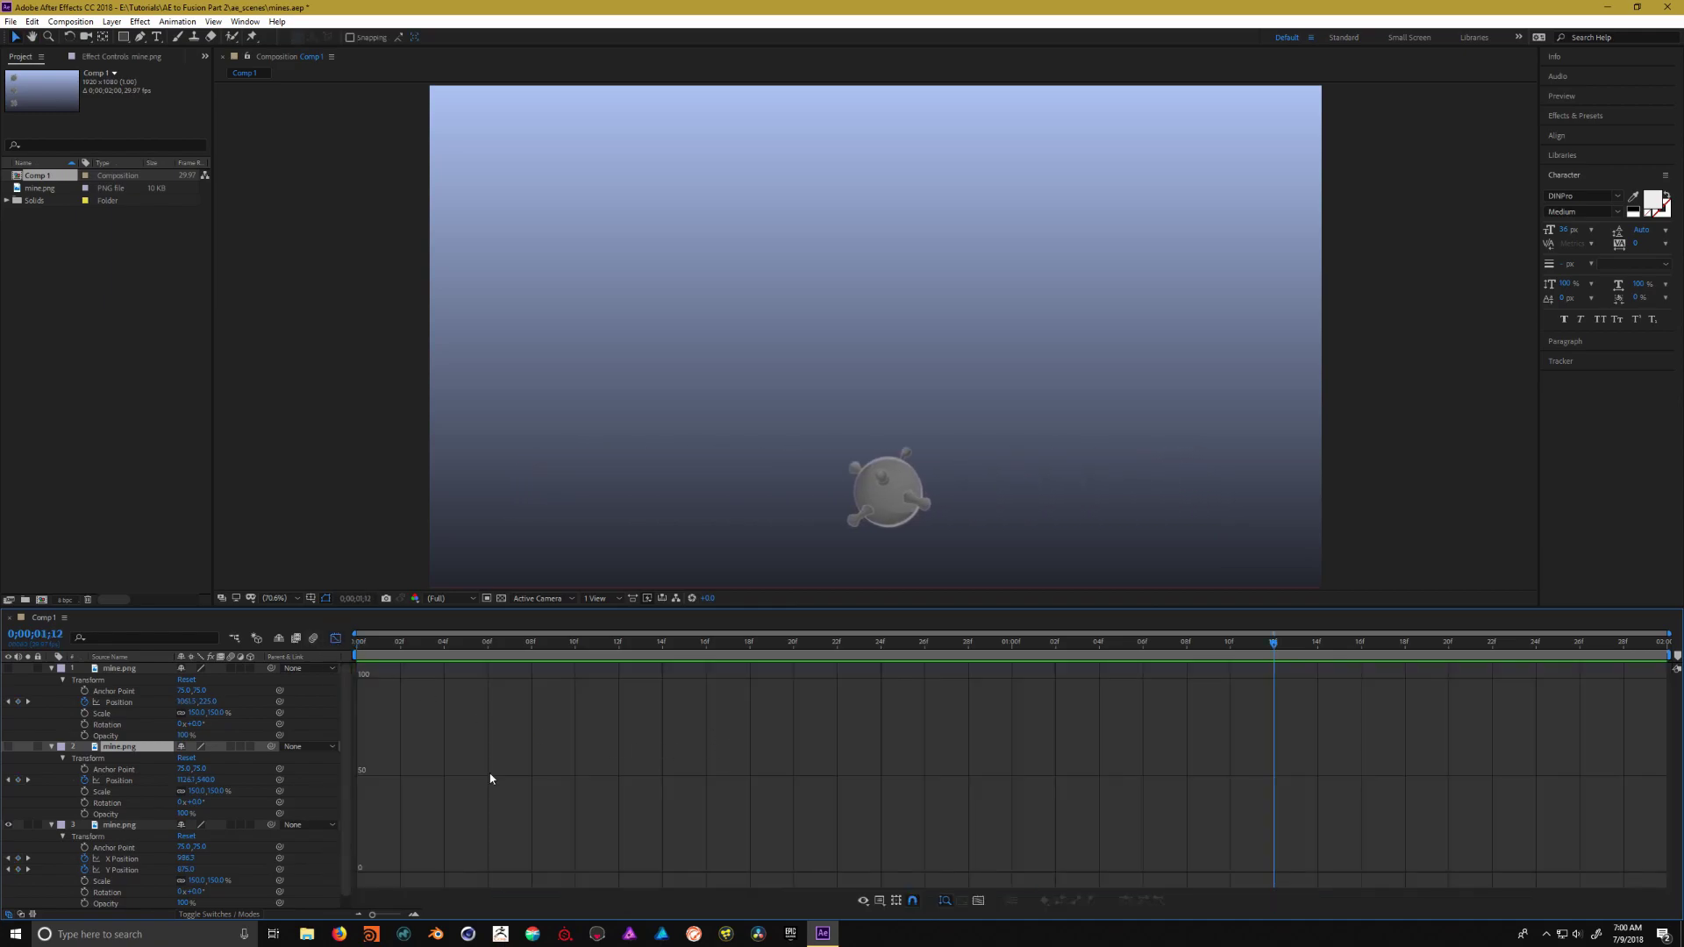
{"action": "left_click", "coordinate": [121, 858]}
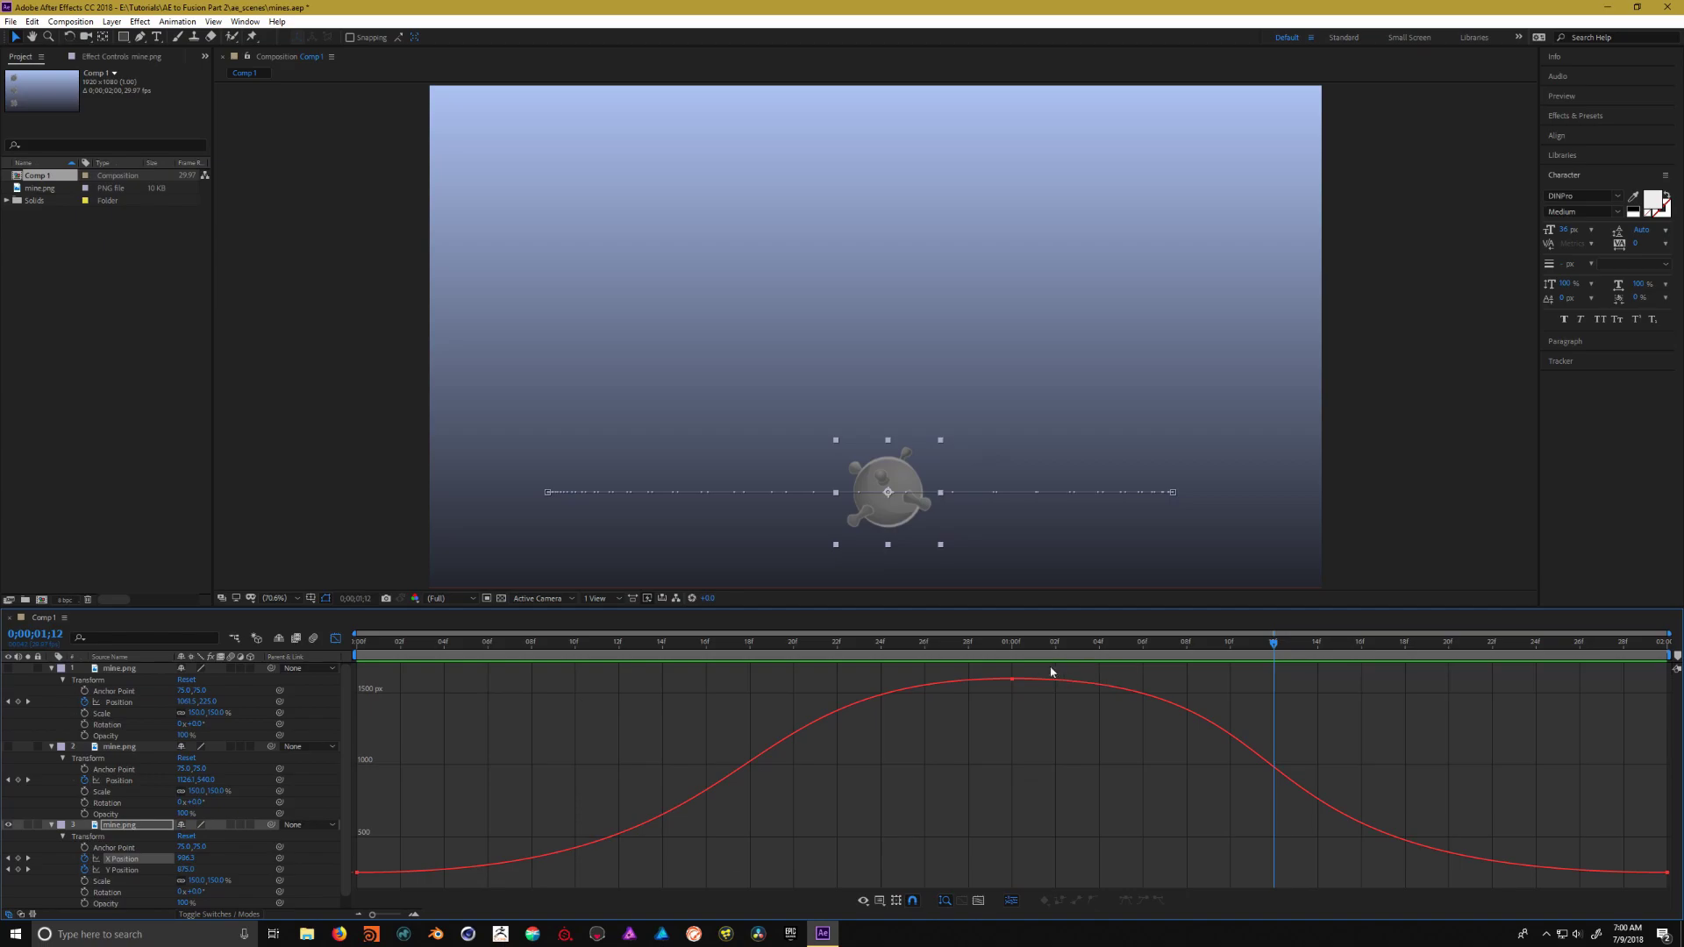
{"action": "left_click", "coordinate": [1012, 679]}
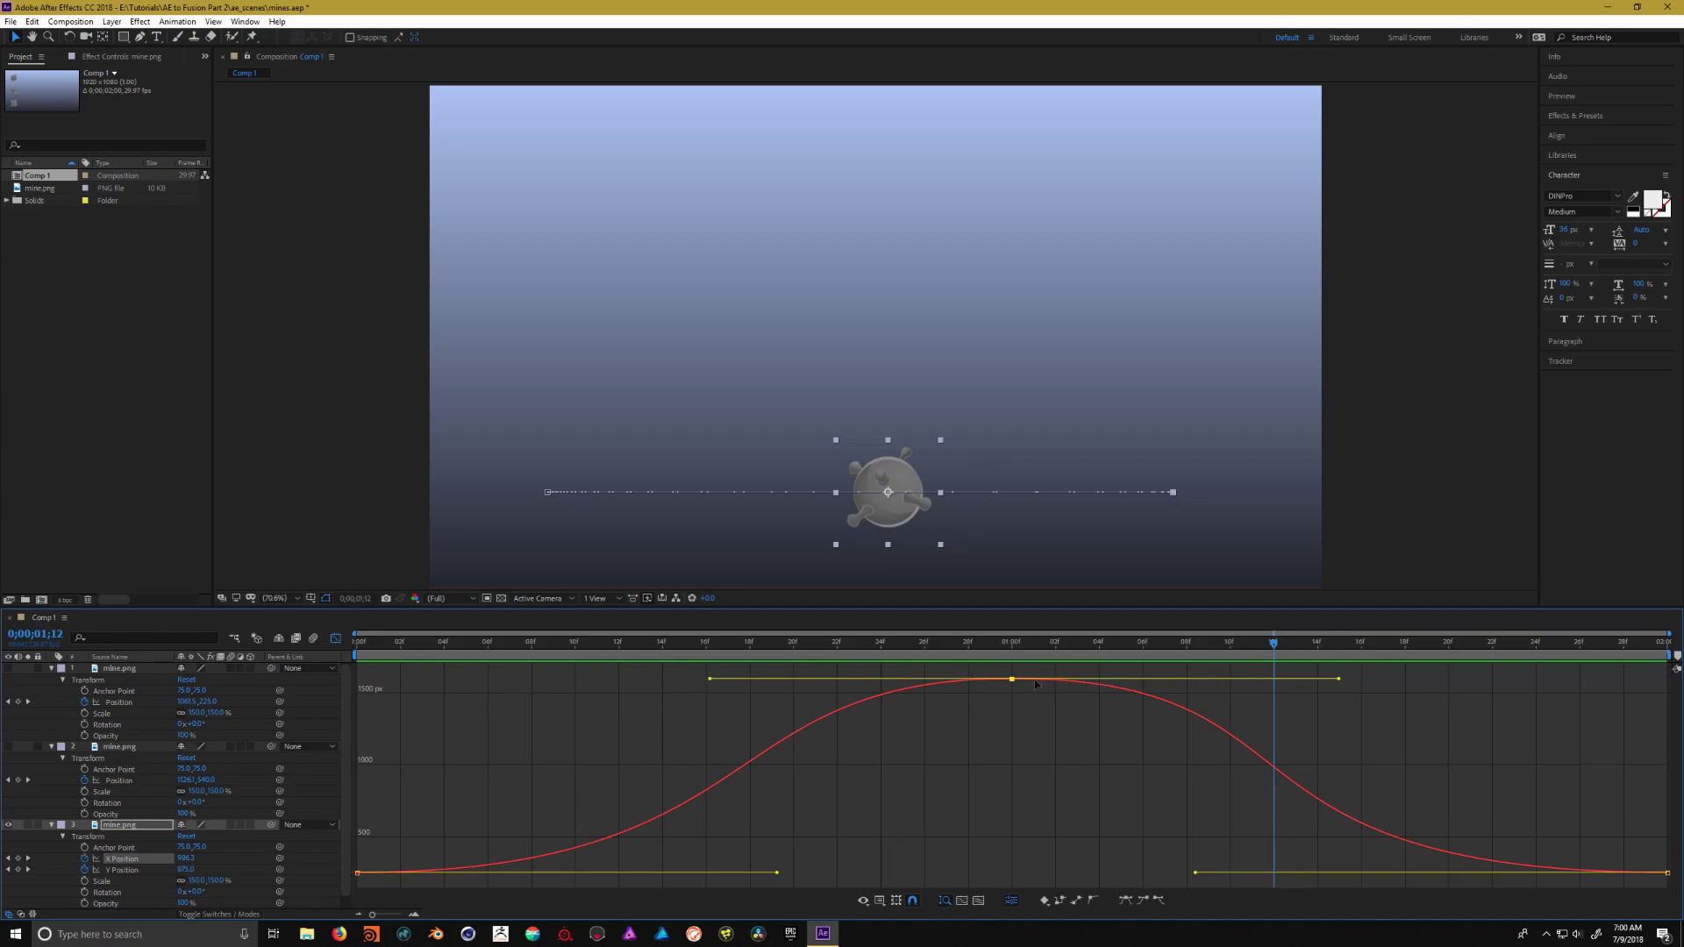
{"action": "left_click", "coordinate": [364, 650]}
{"action": "key", "text": "space"}
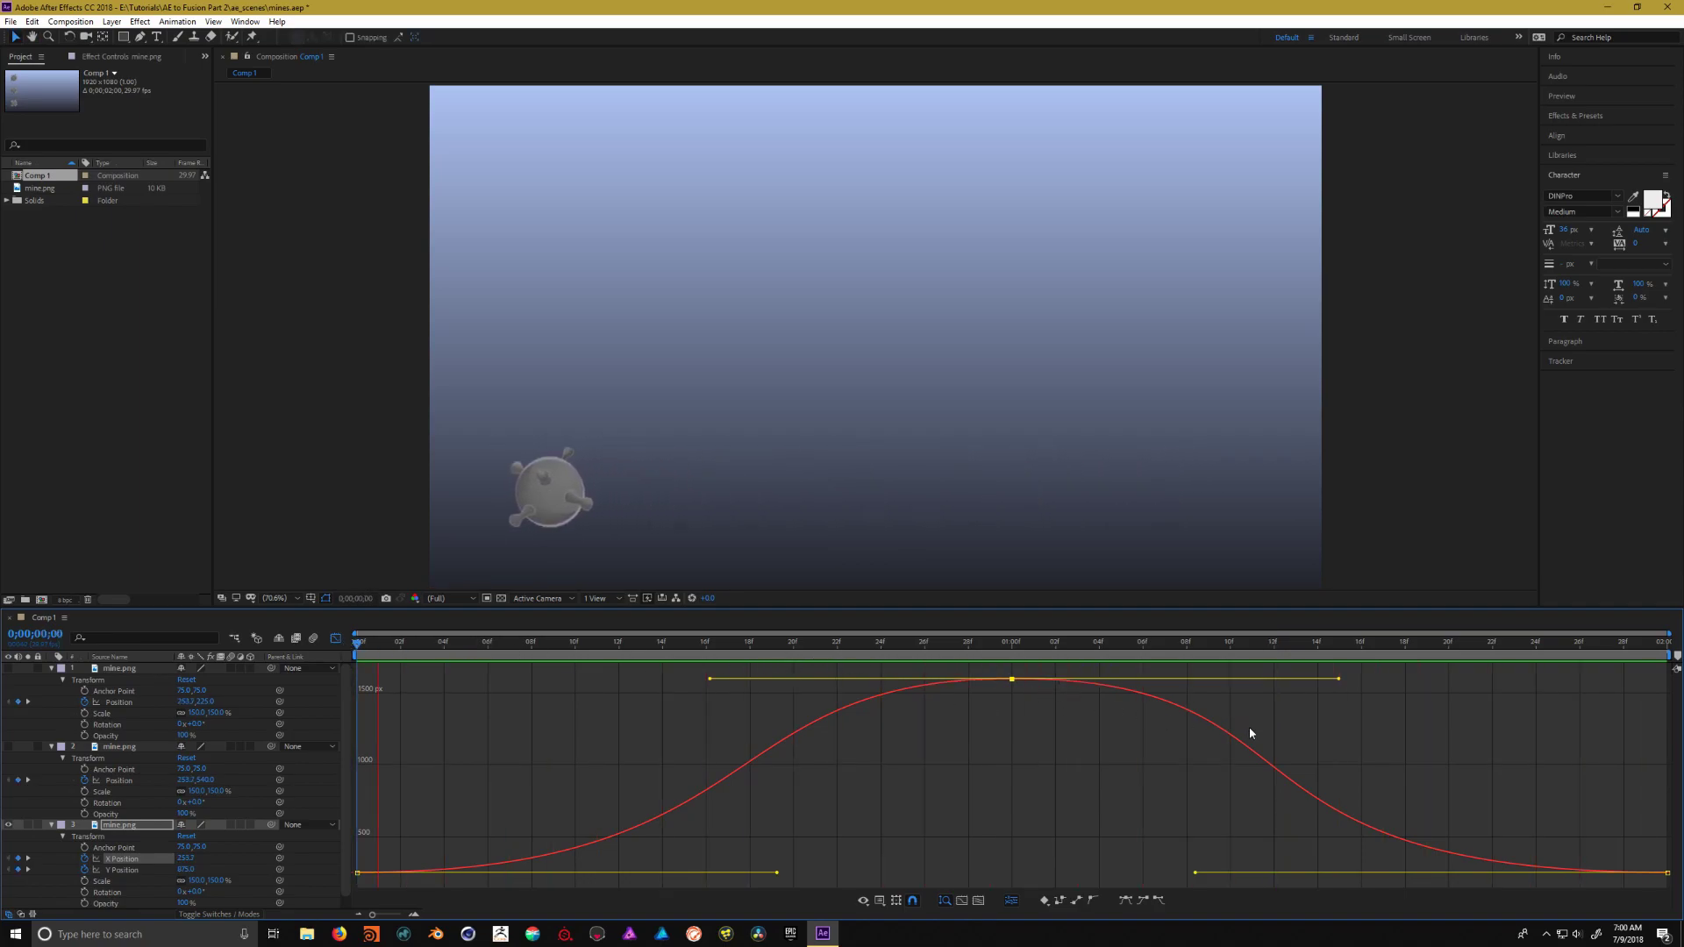
{"action": "key", "text": "space"}
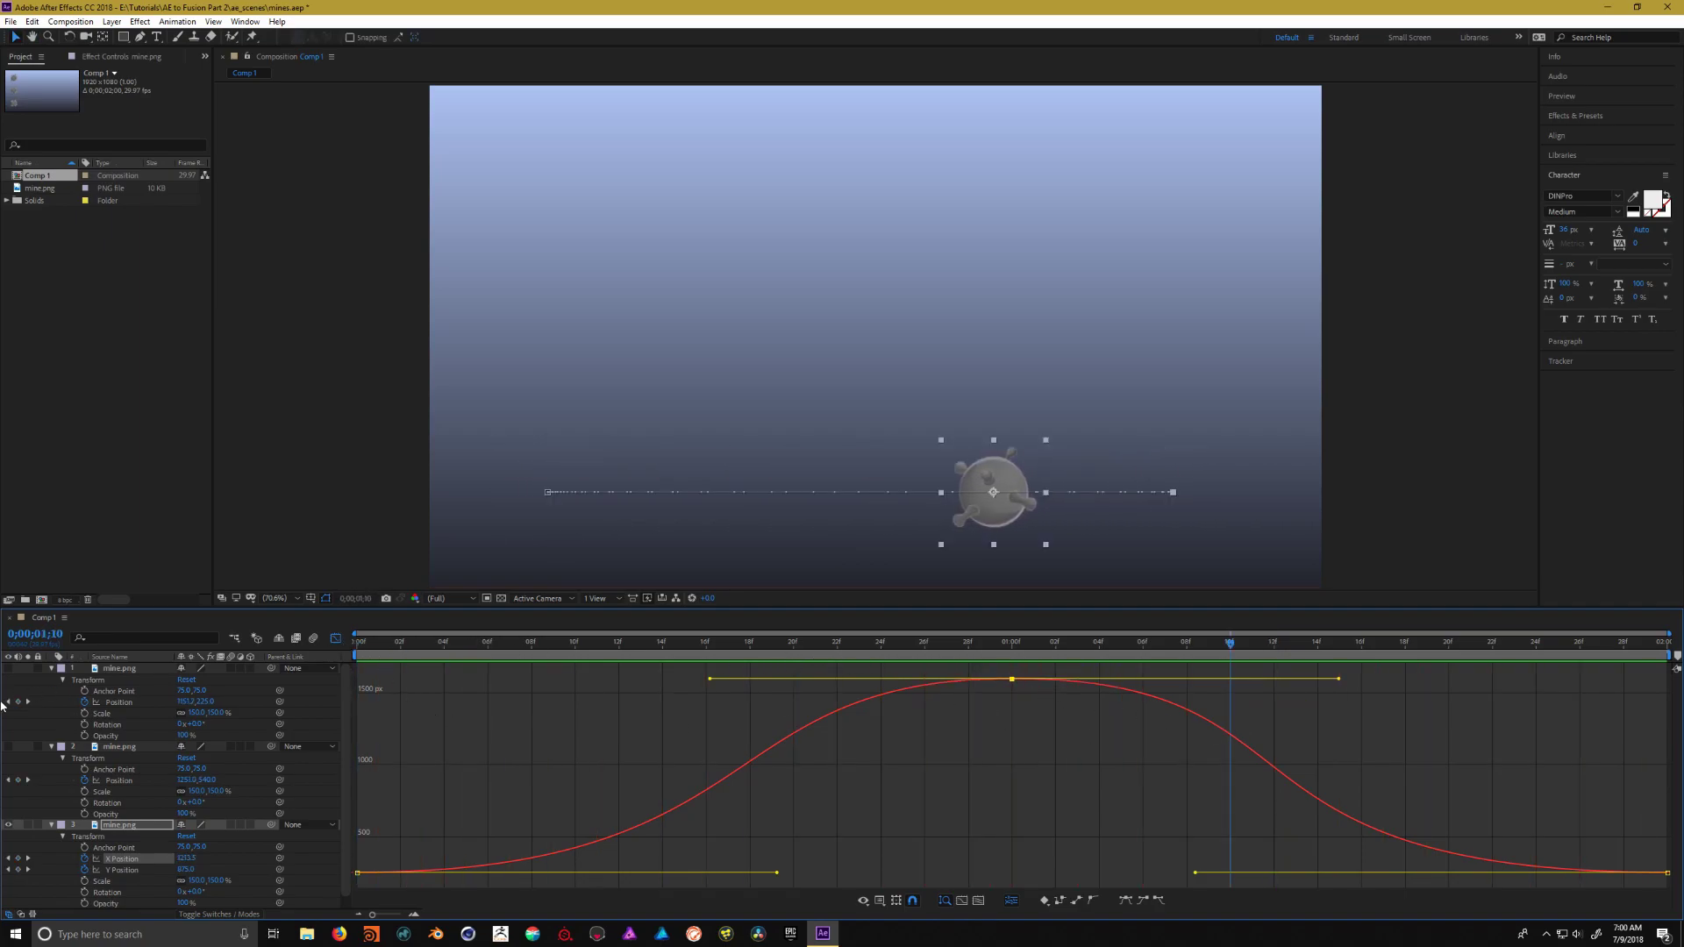
Make the top and middle mines visible, return to layer bars, and select Comp 1
{"action": "left_click", "coordinate": [9, 747]}
{"action": "left_click", "coordinate": [11, 670]}
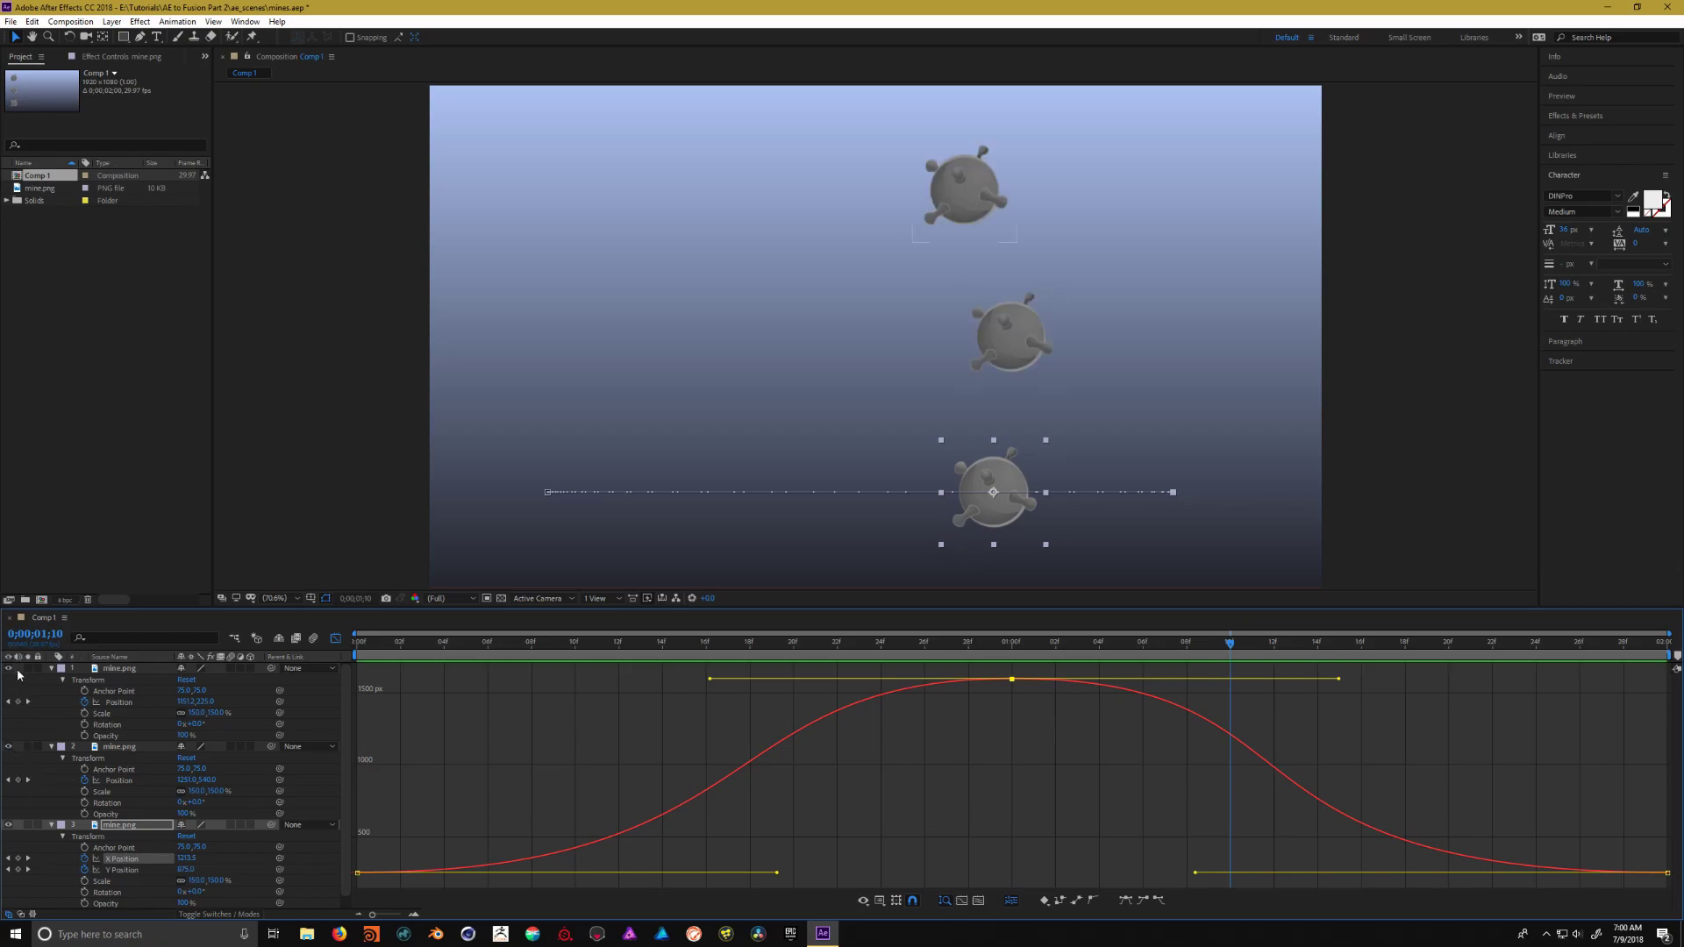
{"action": "left_click", "coordinate": [336, 638]}
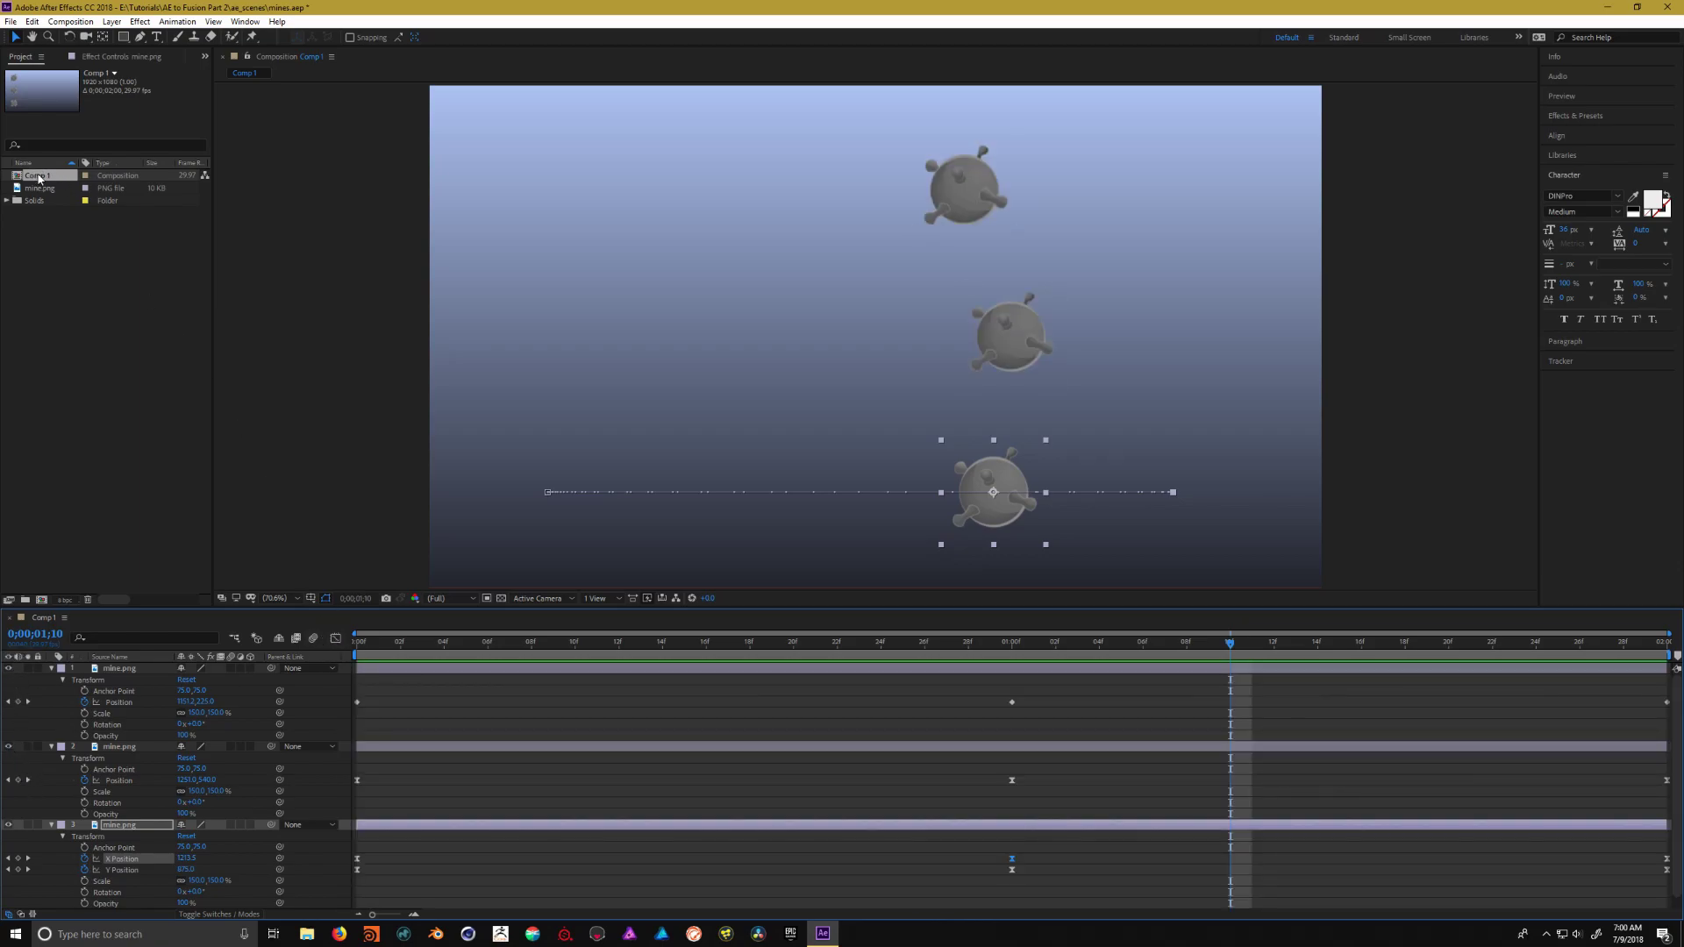
{"action": "left_click", "coordinate": [35, 188]}
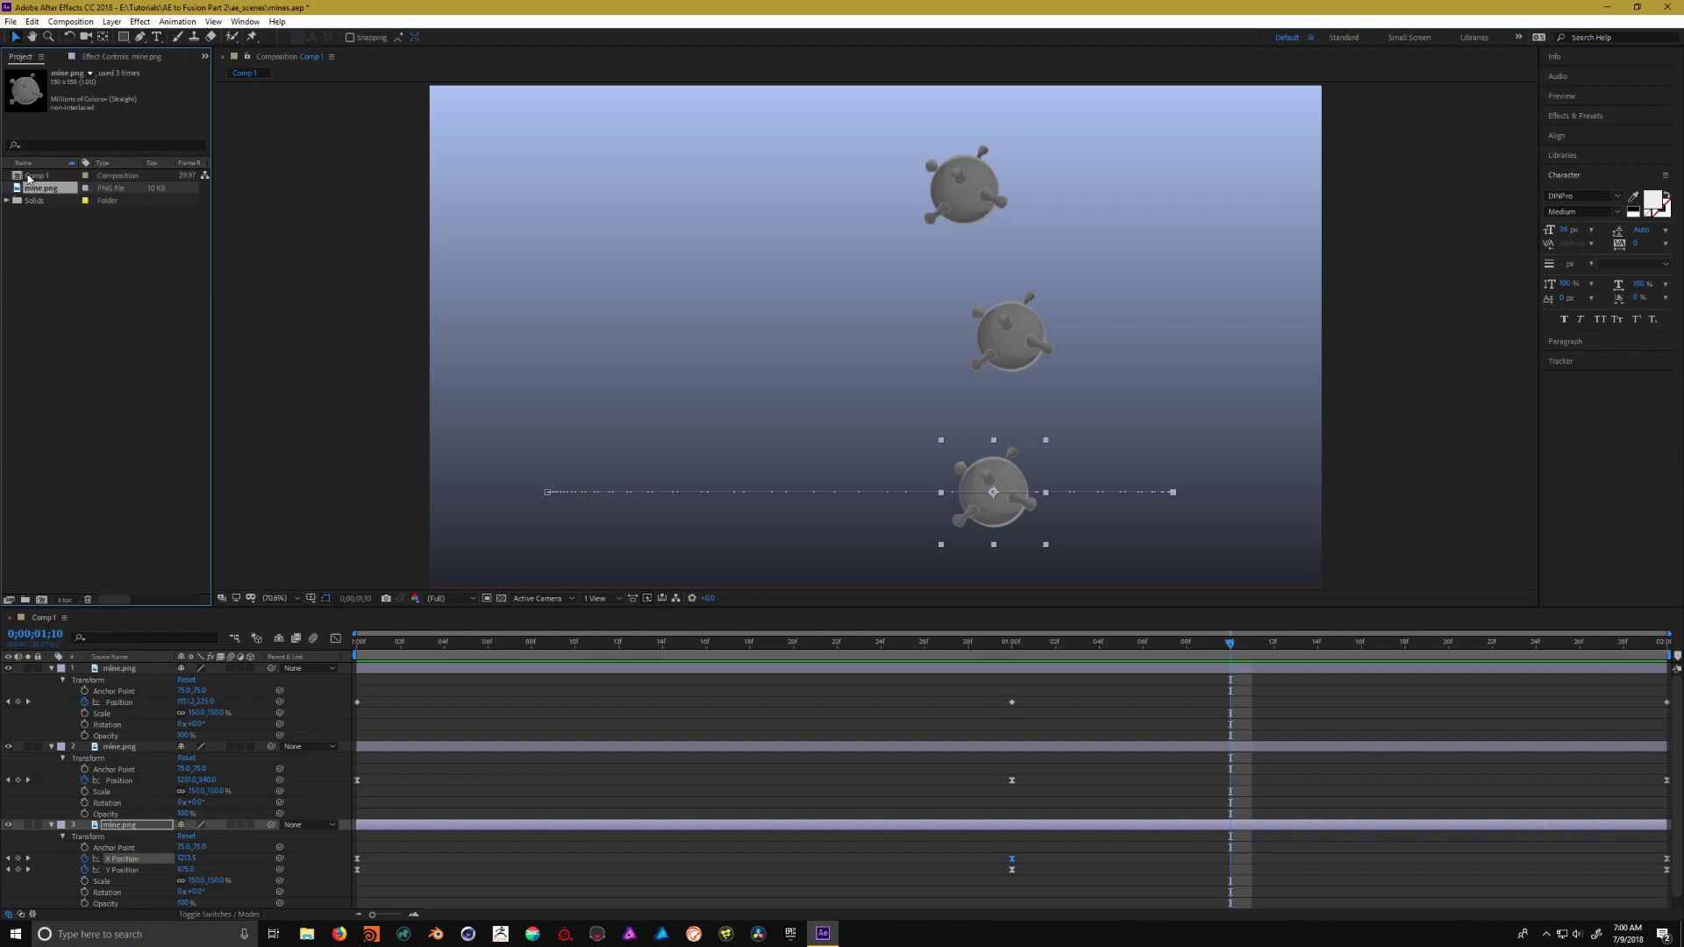
{"action": "left_click", "coordinate": [39, 176]}
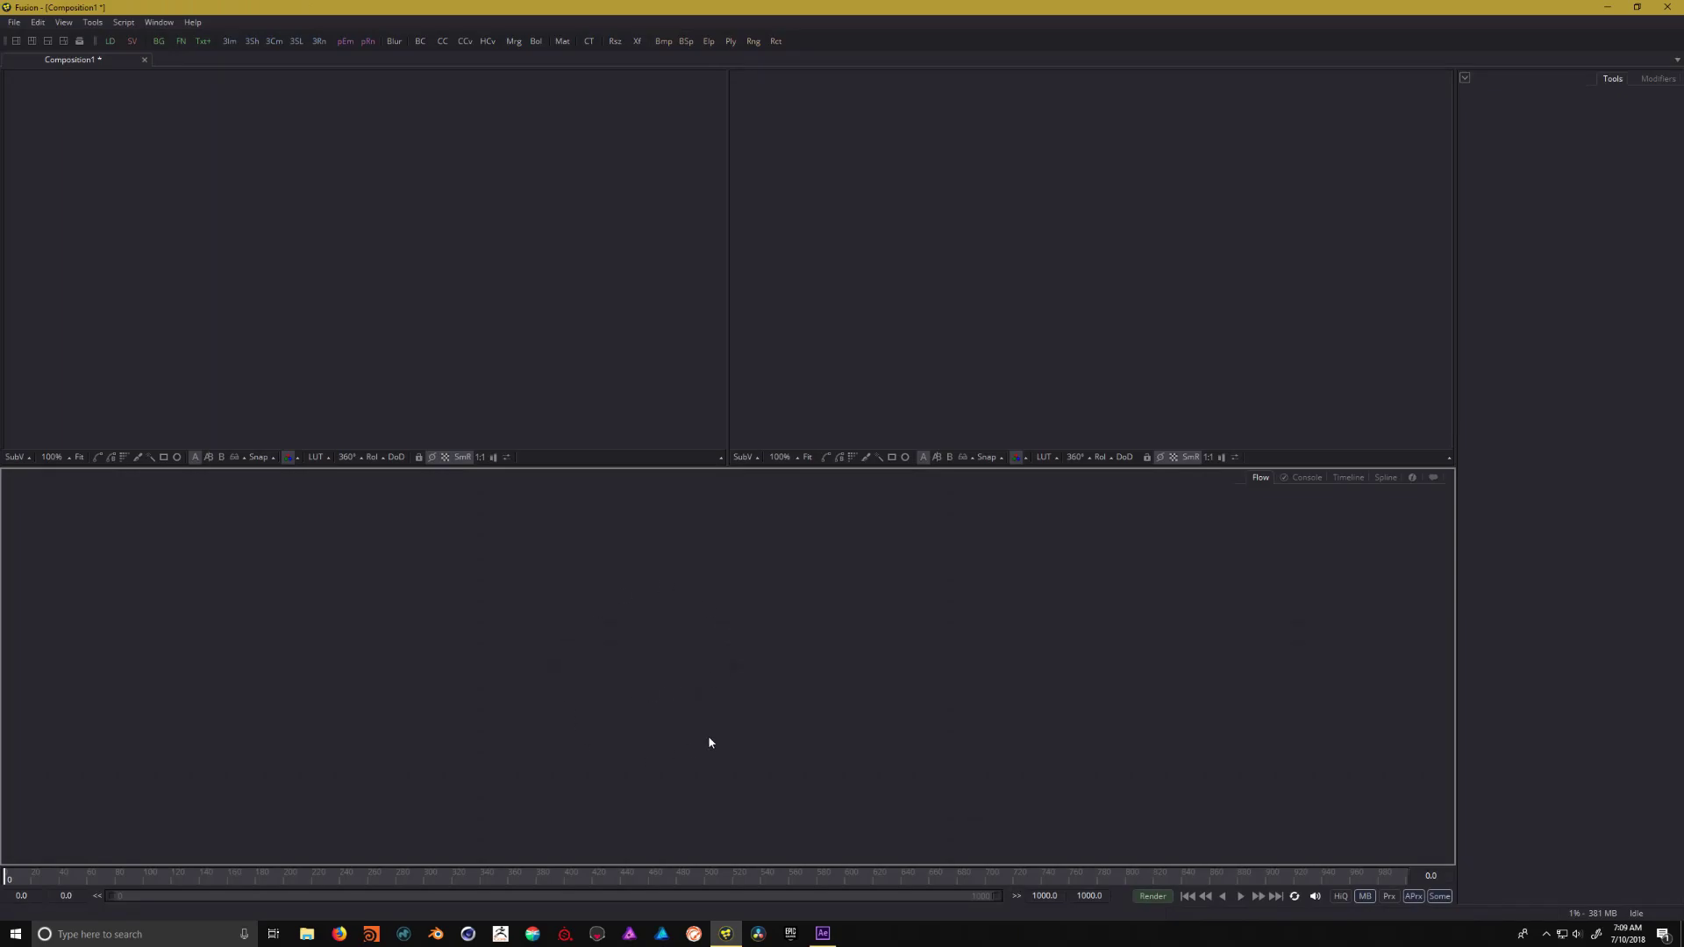
Add a Loader for mine.png and enable Post-Multiply by Alpha on its Import tab
{"action": "left_click", "coordinate": [109, 41]}
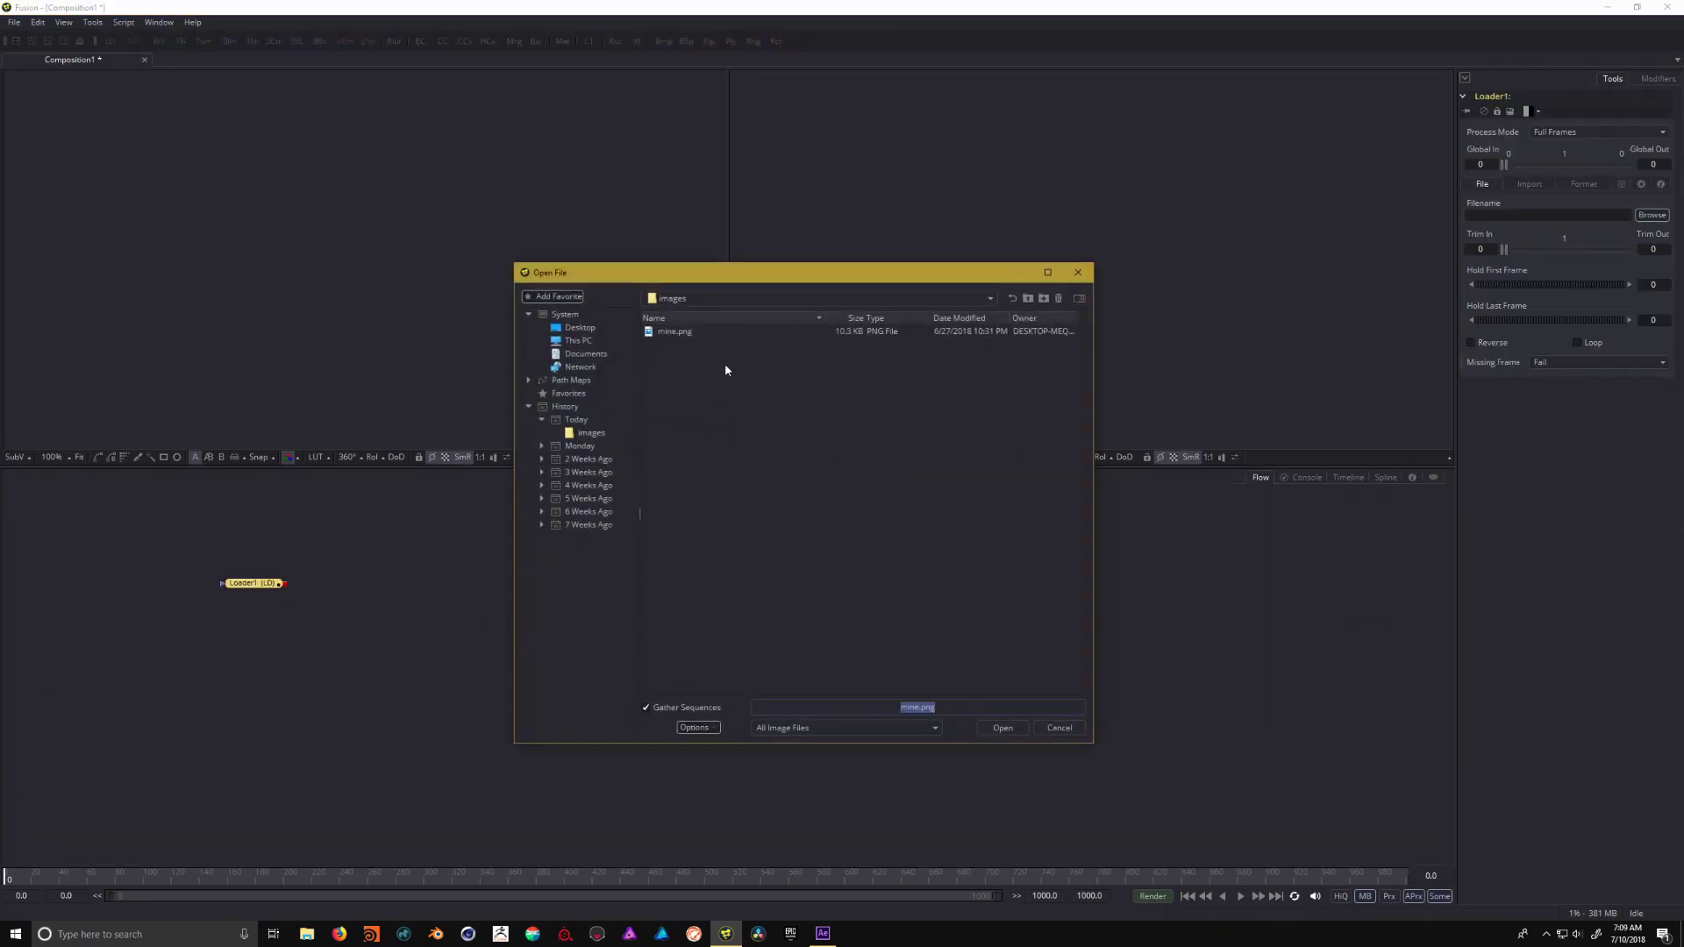
{"action": "left_click", "coordinate": [671, 331]}
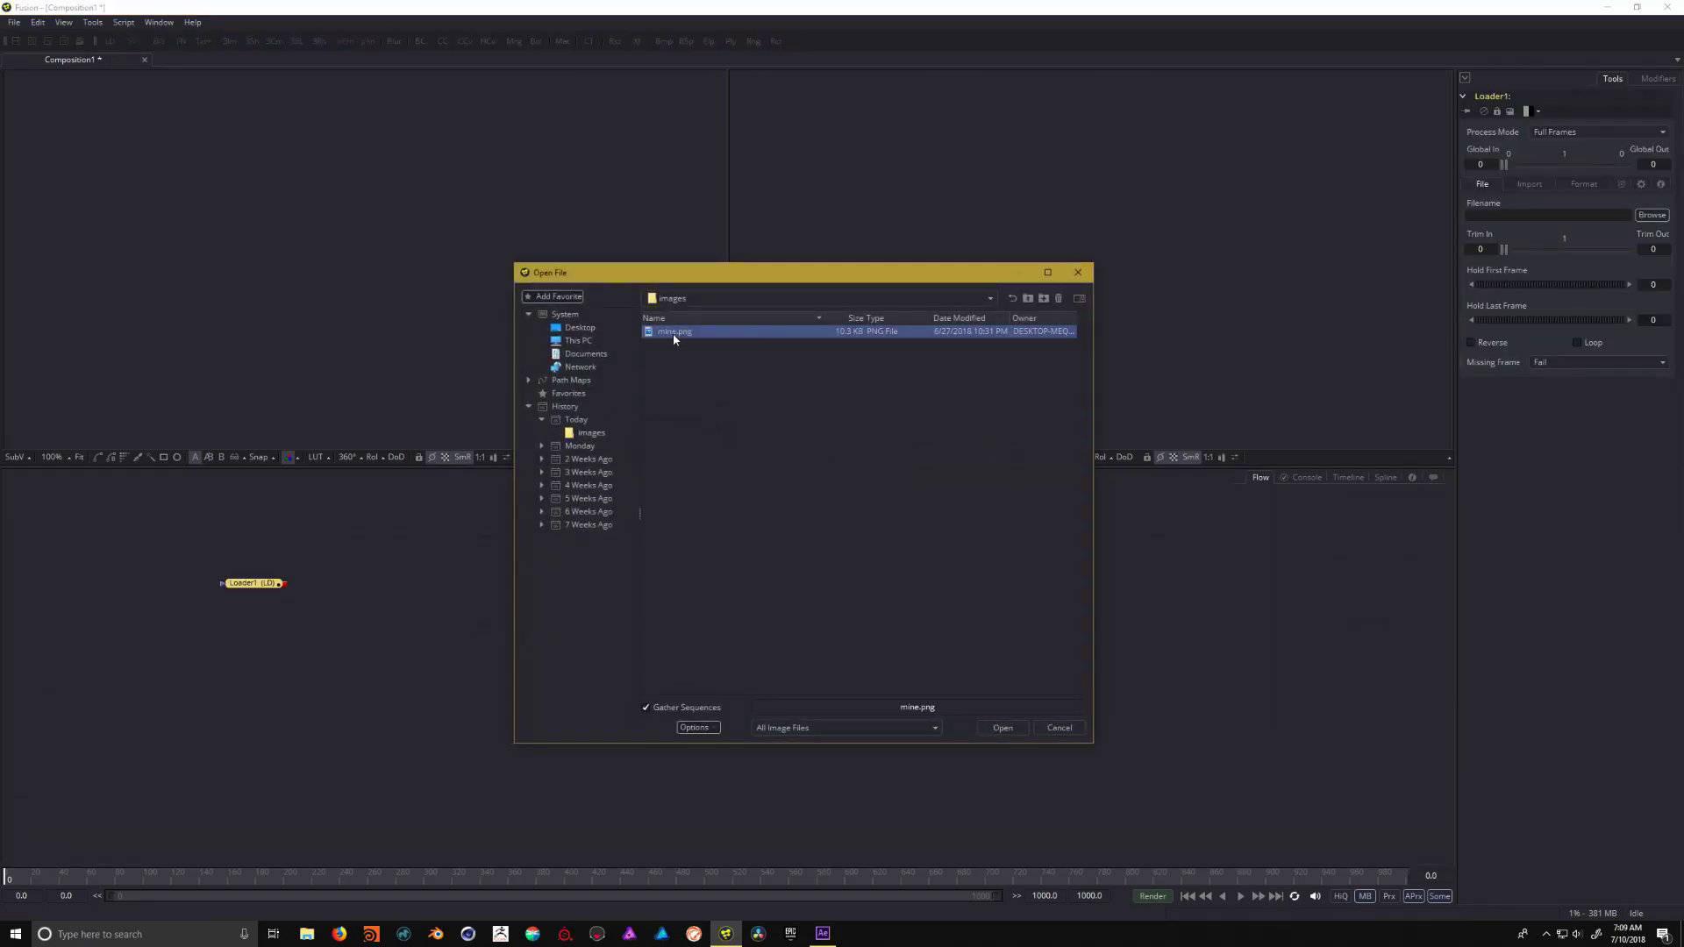
{"action": "left_click", "coordinate": [1002, 727]}
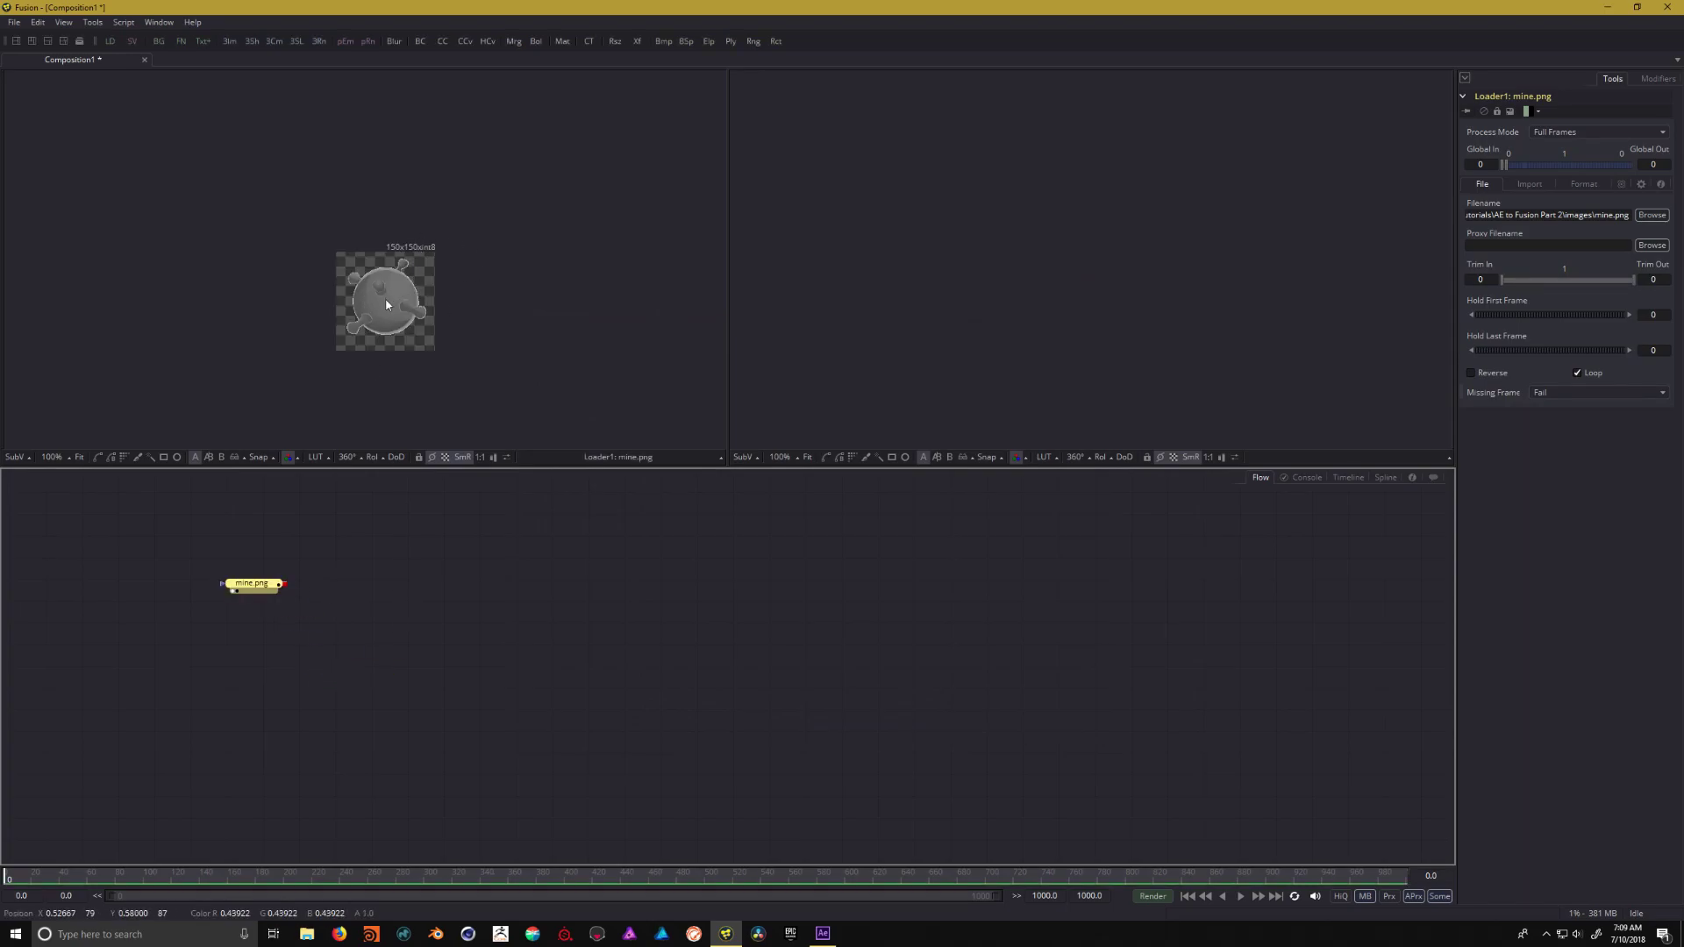
{"action": "scroll", "coordinate": [413, 289], "scroll_direction": "up", "scroll_amount": 1}
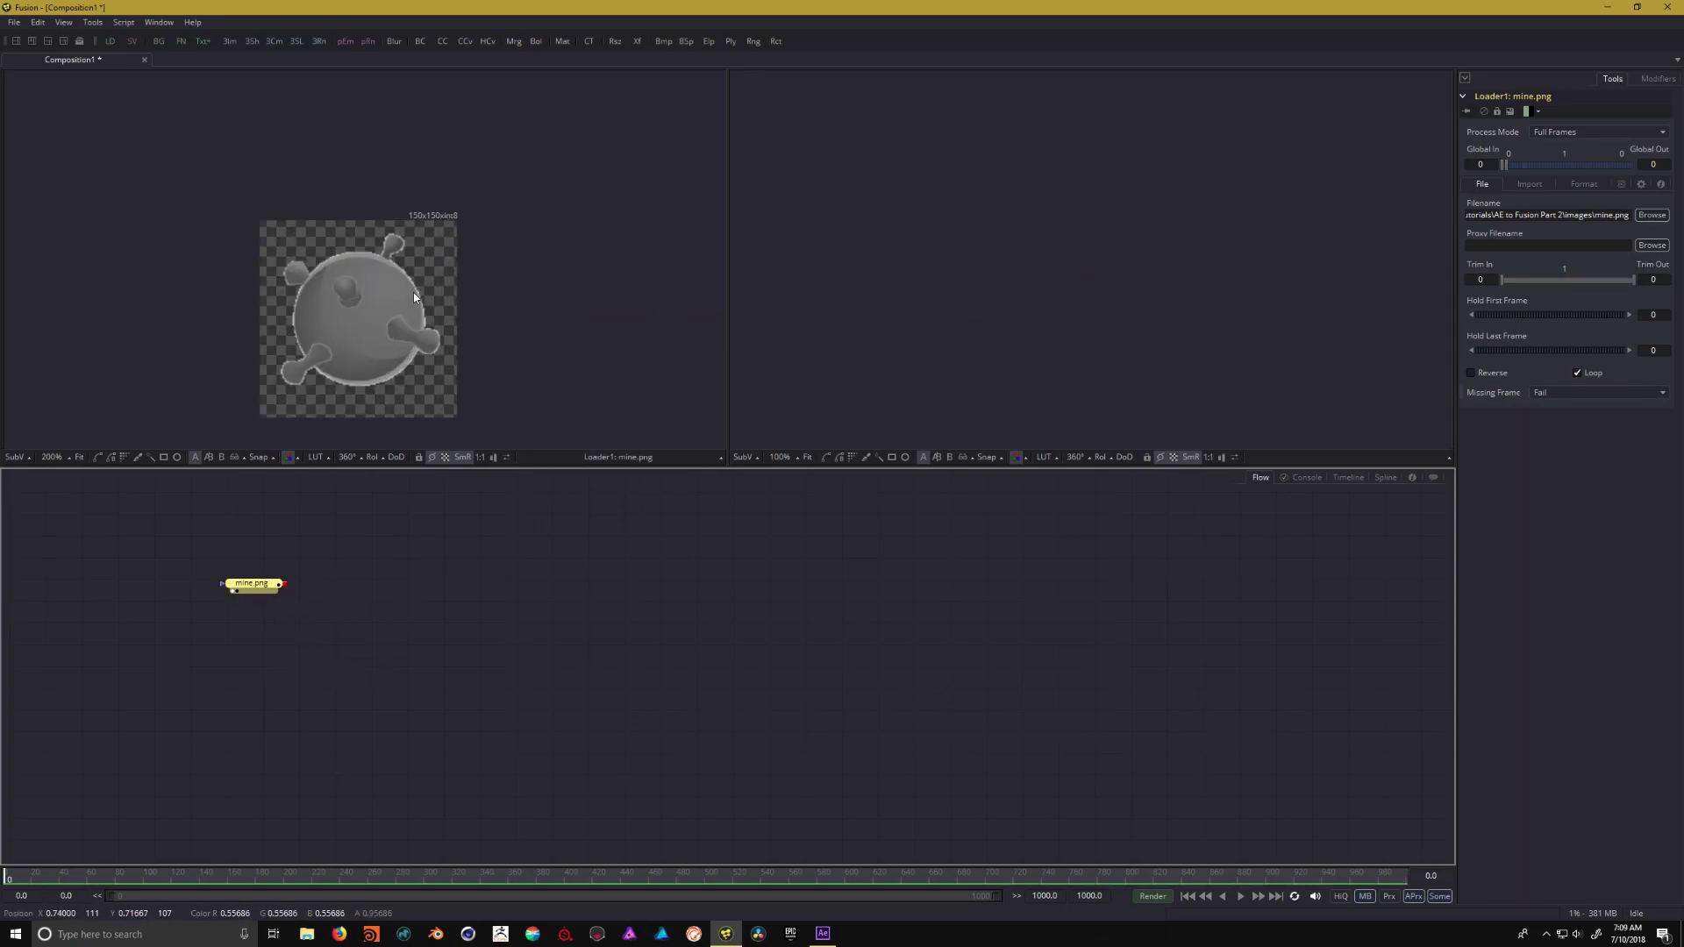
{"action": "left_click", "coordinate": [1529, 185]}
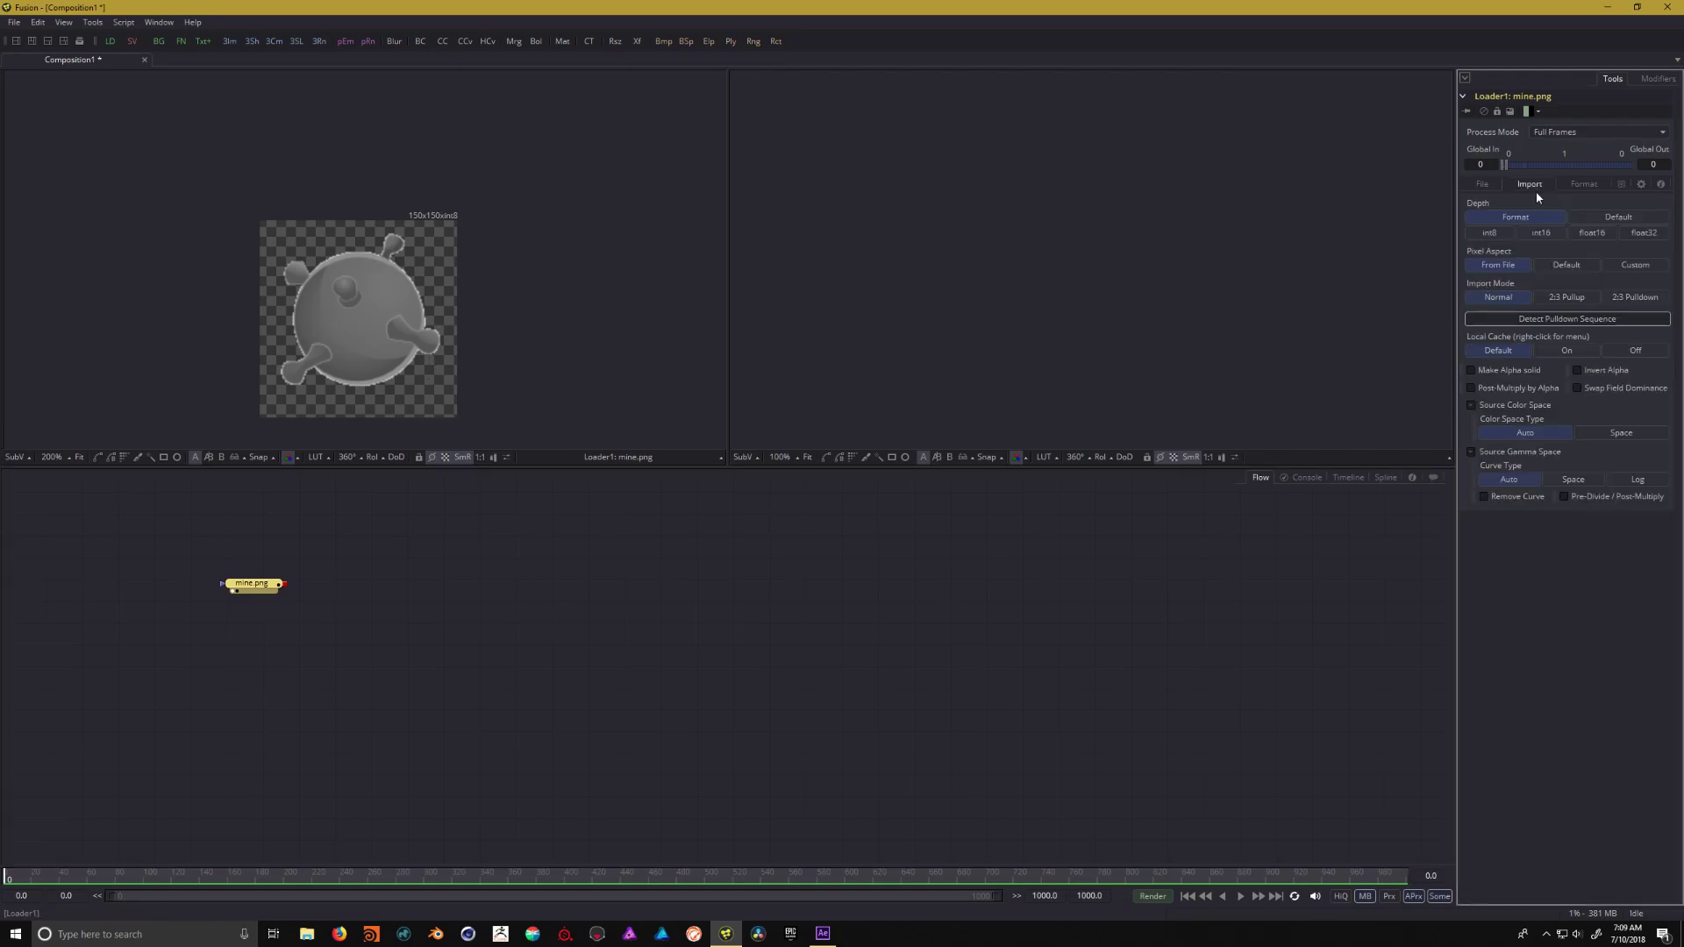
{"action": "left_click", "coordinate": [1470, 387]}
{"action": "scroll", "coordinate": [379, 323], "scroll_direction": "down", "scroll_amount": 2}
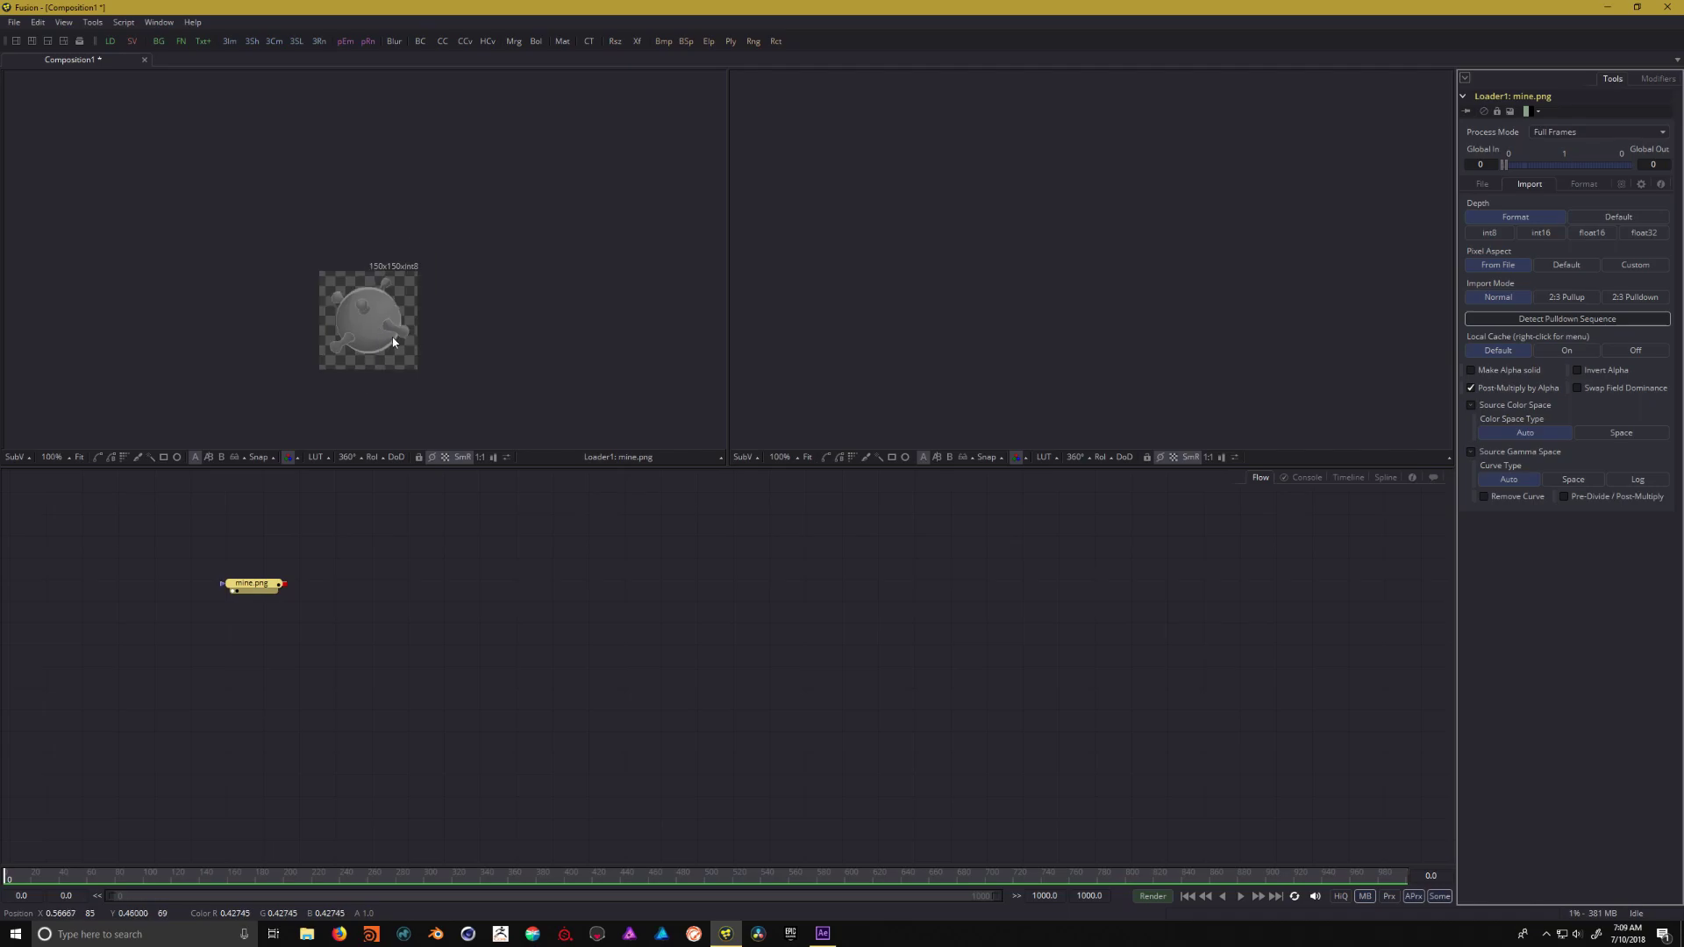
{"action": "scroll", "coordinate": [350, 644], "scroll_direction": "down", "scroll_amount": 2}
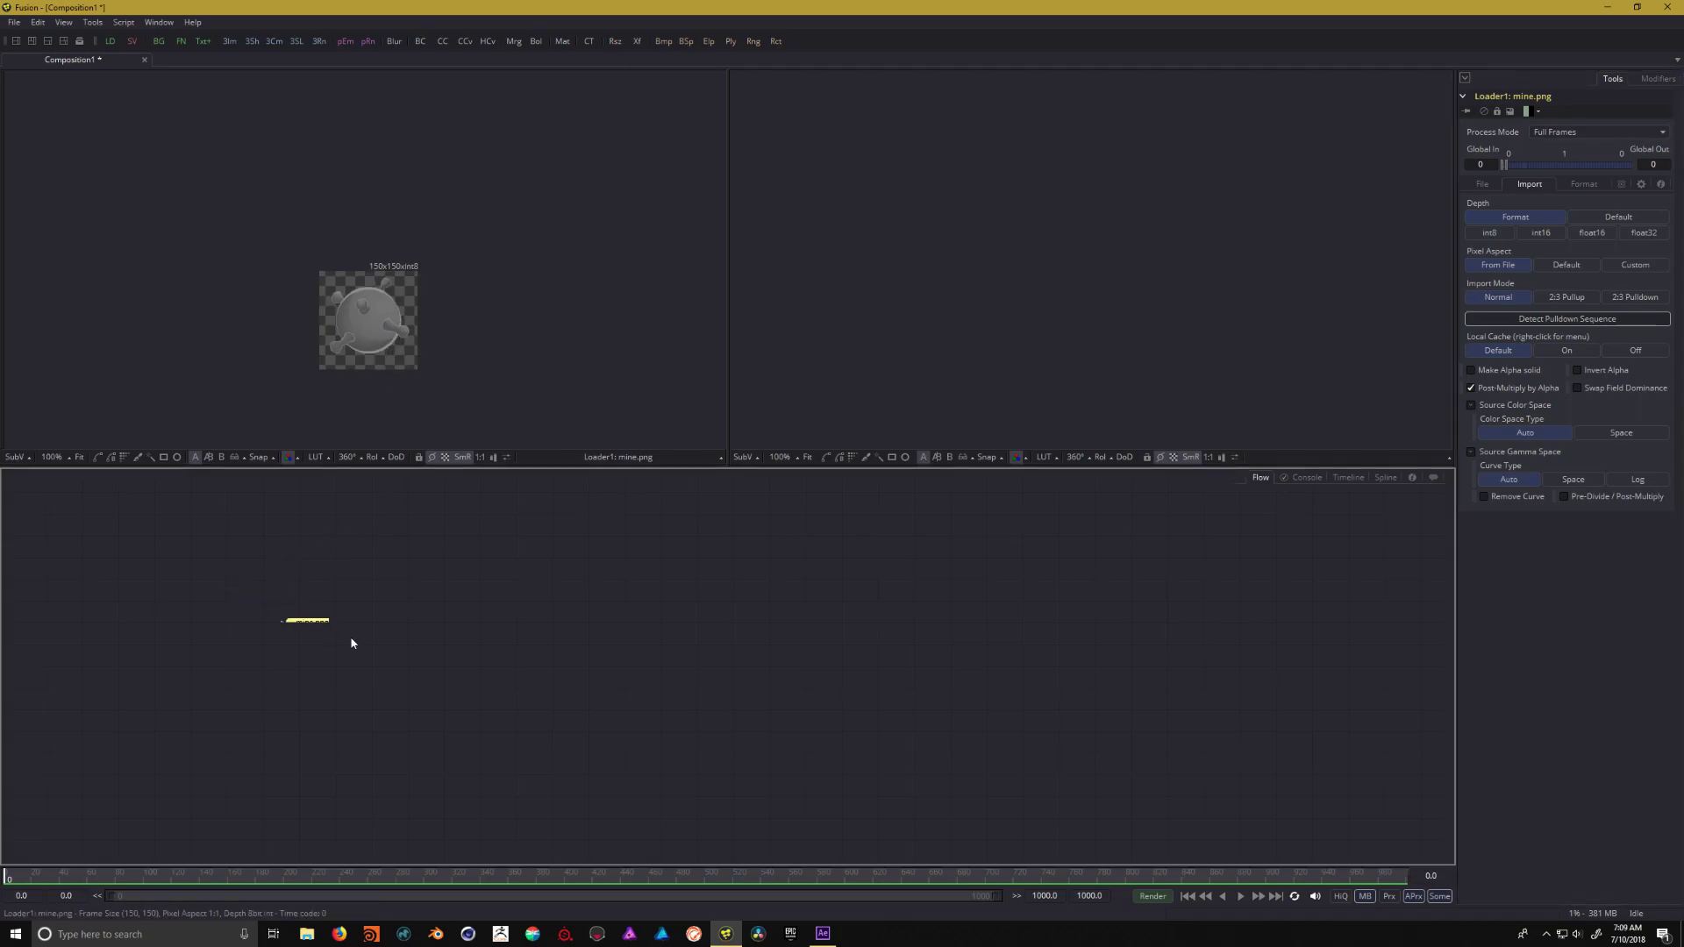
{"action": "scroll", "coordinate": [351, 644], "scroll_direction": "up", "scroll_amount": 1}
Nudge the mine.png node slightly left and pan the node graph
{"action": "left_click", "coordinate": [603, 633]}
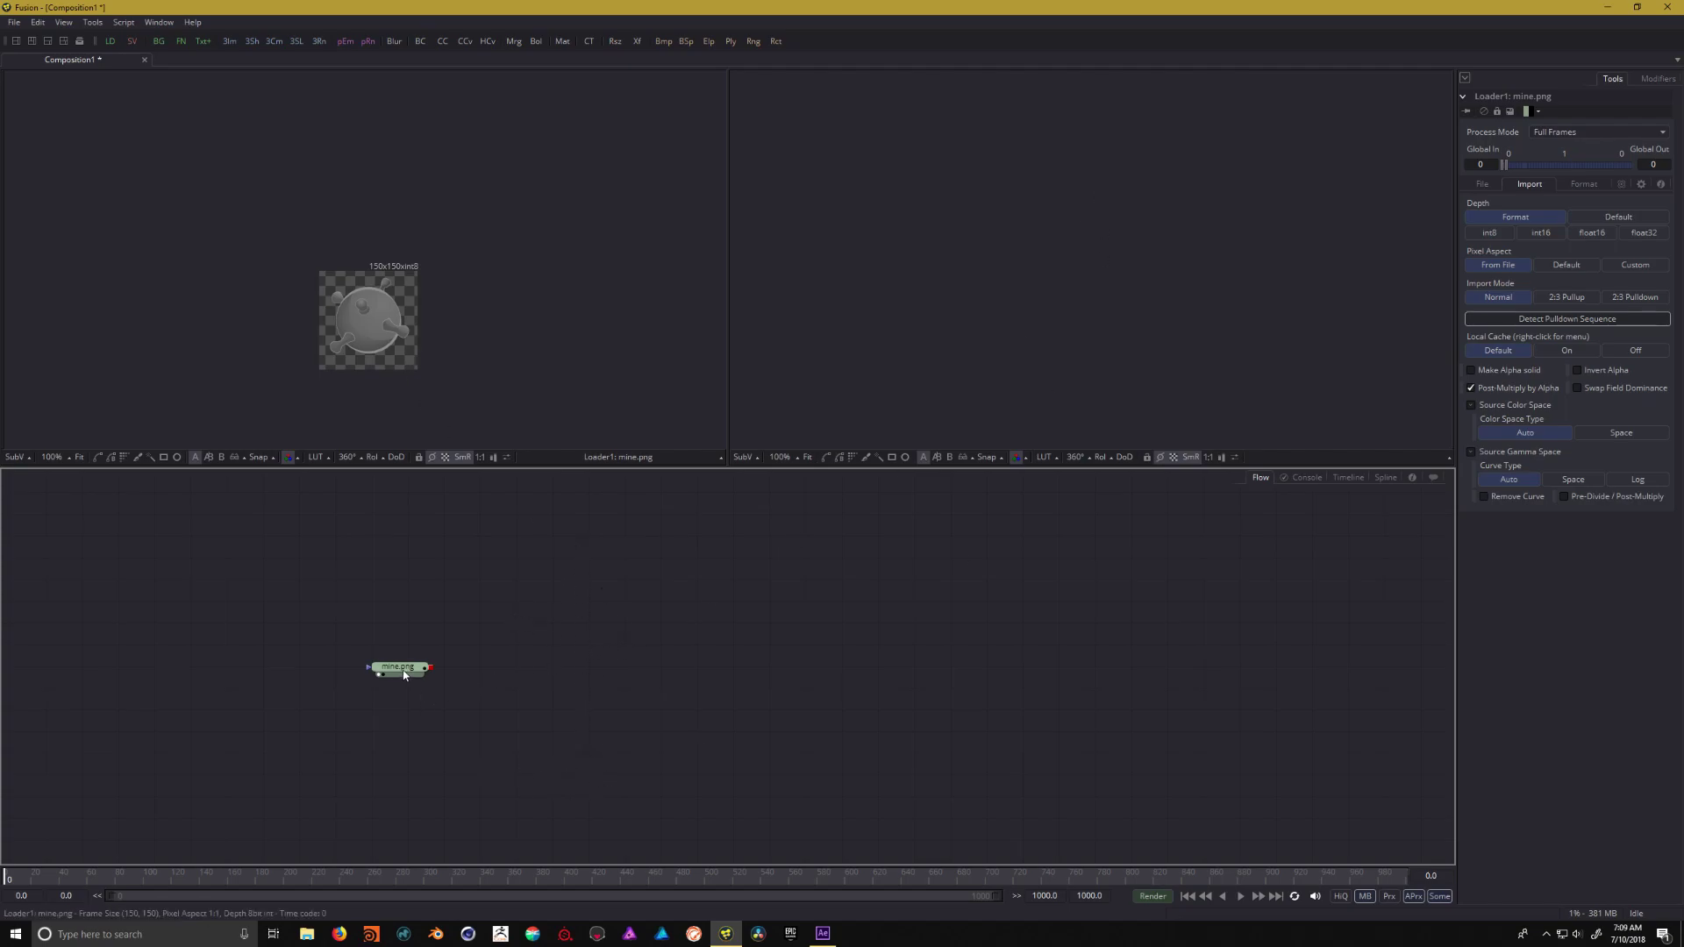
{"action": "left_click_drag", "start_coordinate": [403, 674], "coordinate": [385, 671]}
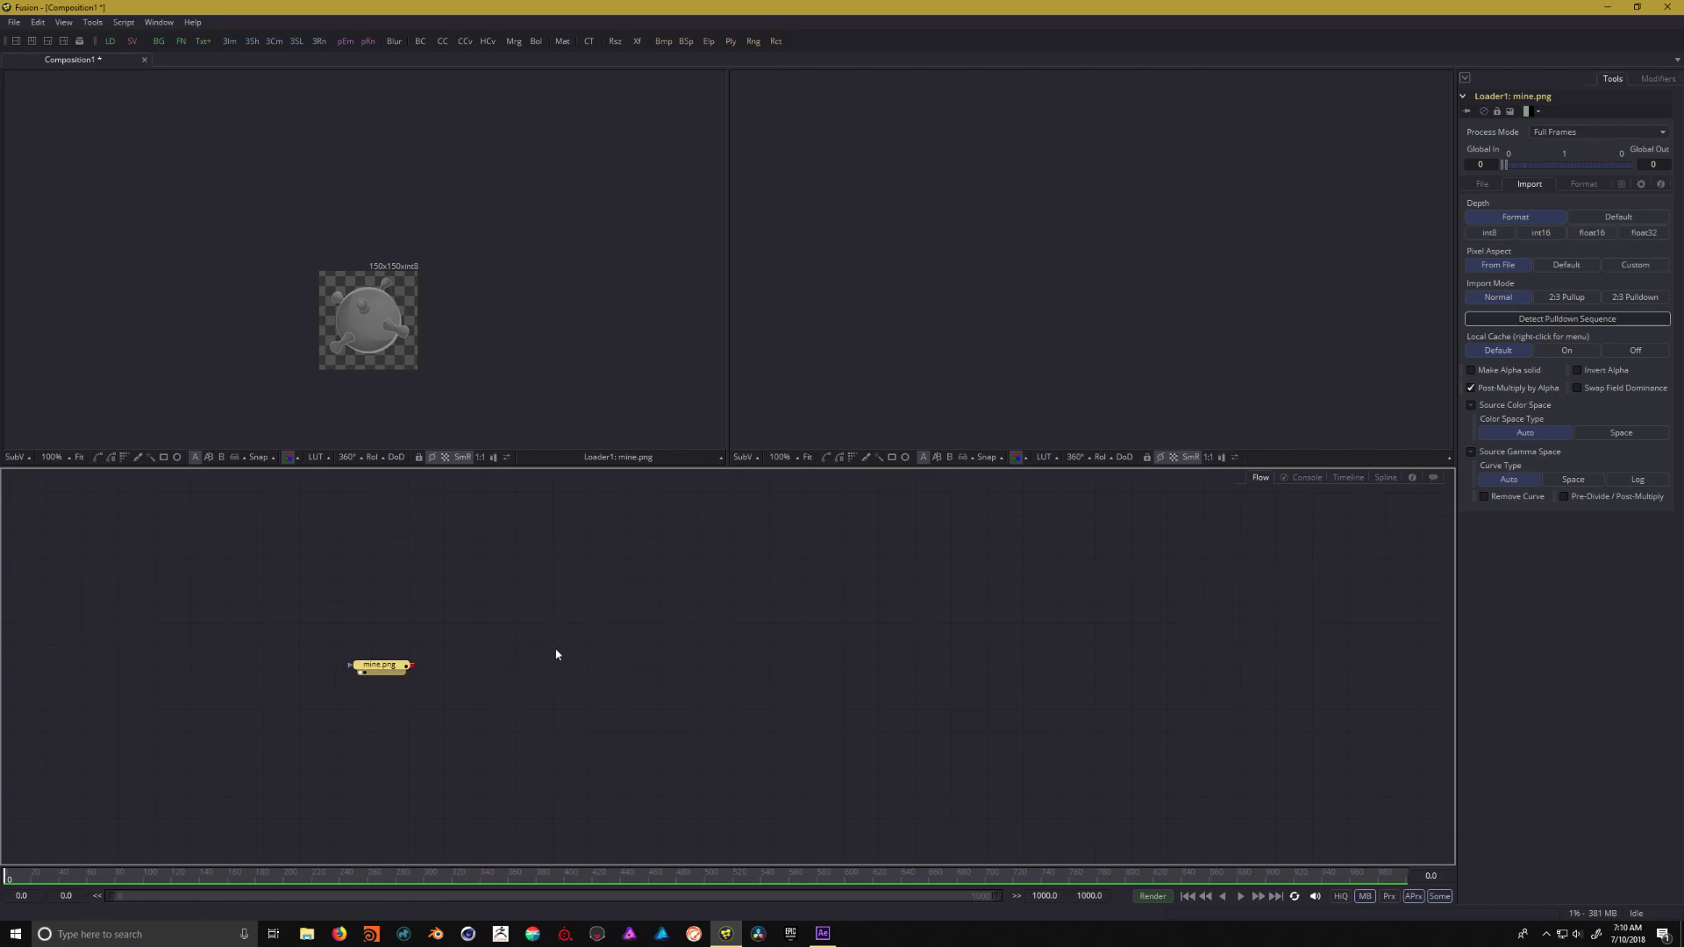
{"action": "left_click_drag", "start_coordinate": [553, 647], "coordinate": [541, 631]}
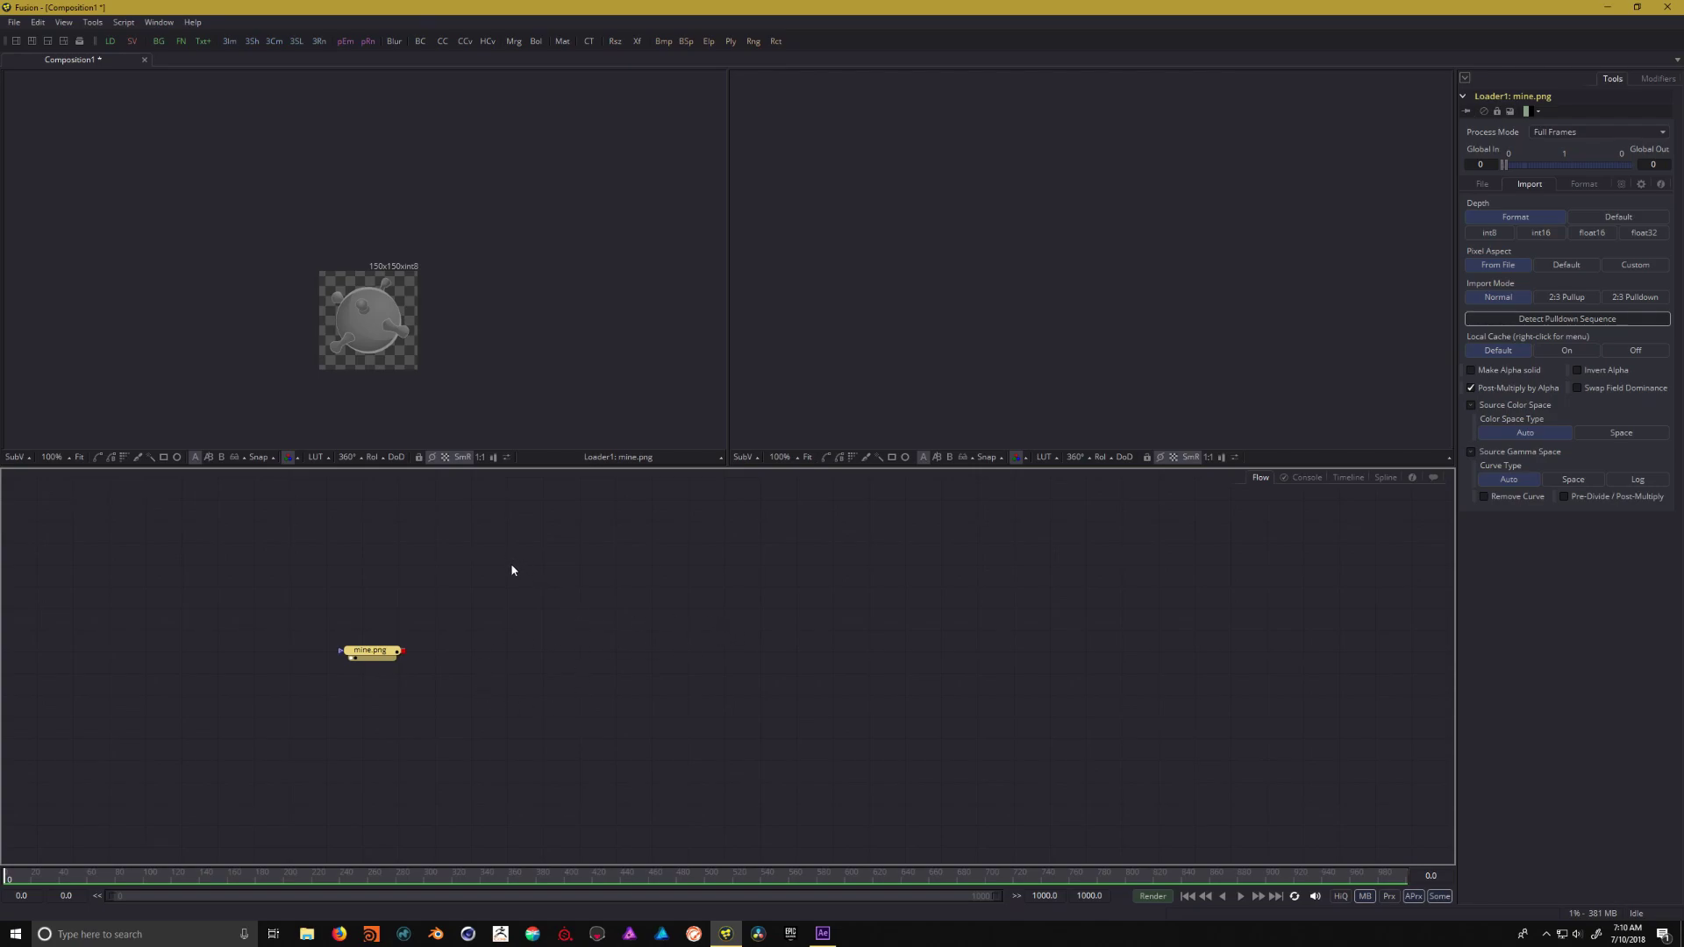
Add a Transform node from the flow's context menu and place it beside mine.png
{"action": "left_click", "coordinate": [536, 581]}
{"action": "right_click", "coordinate": [500, 558]}
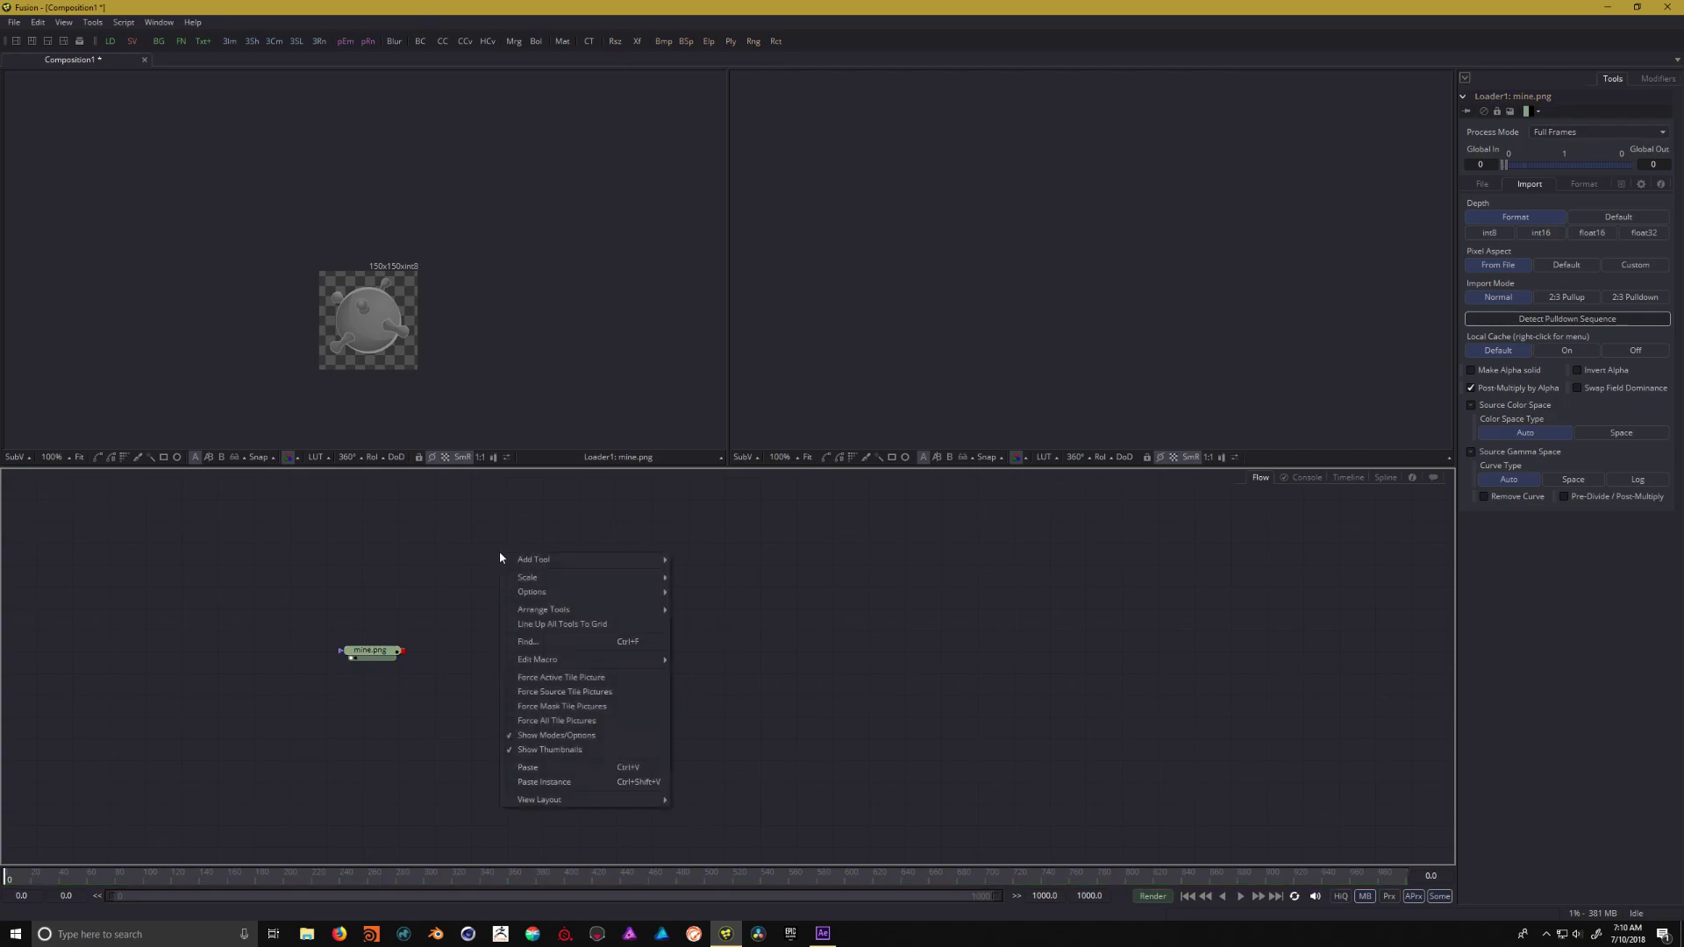
{"action": "mouse_move", "coordinate": [556, 560]}
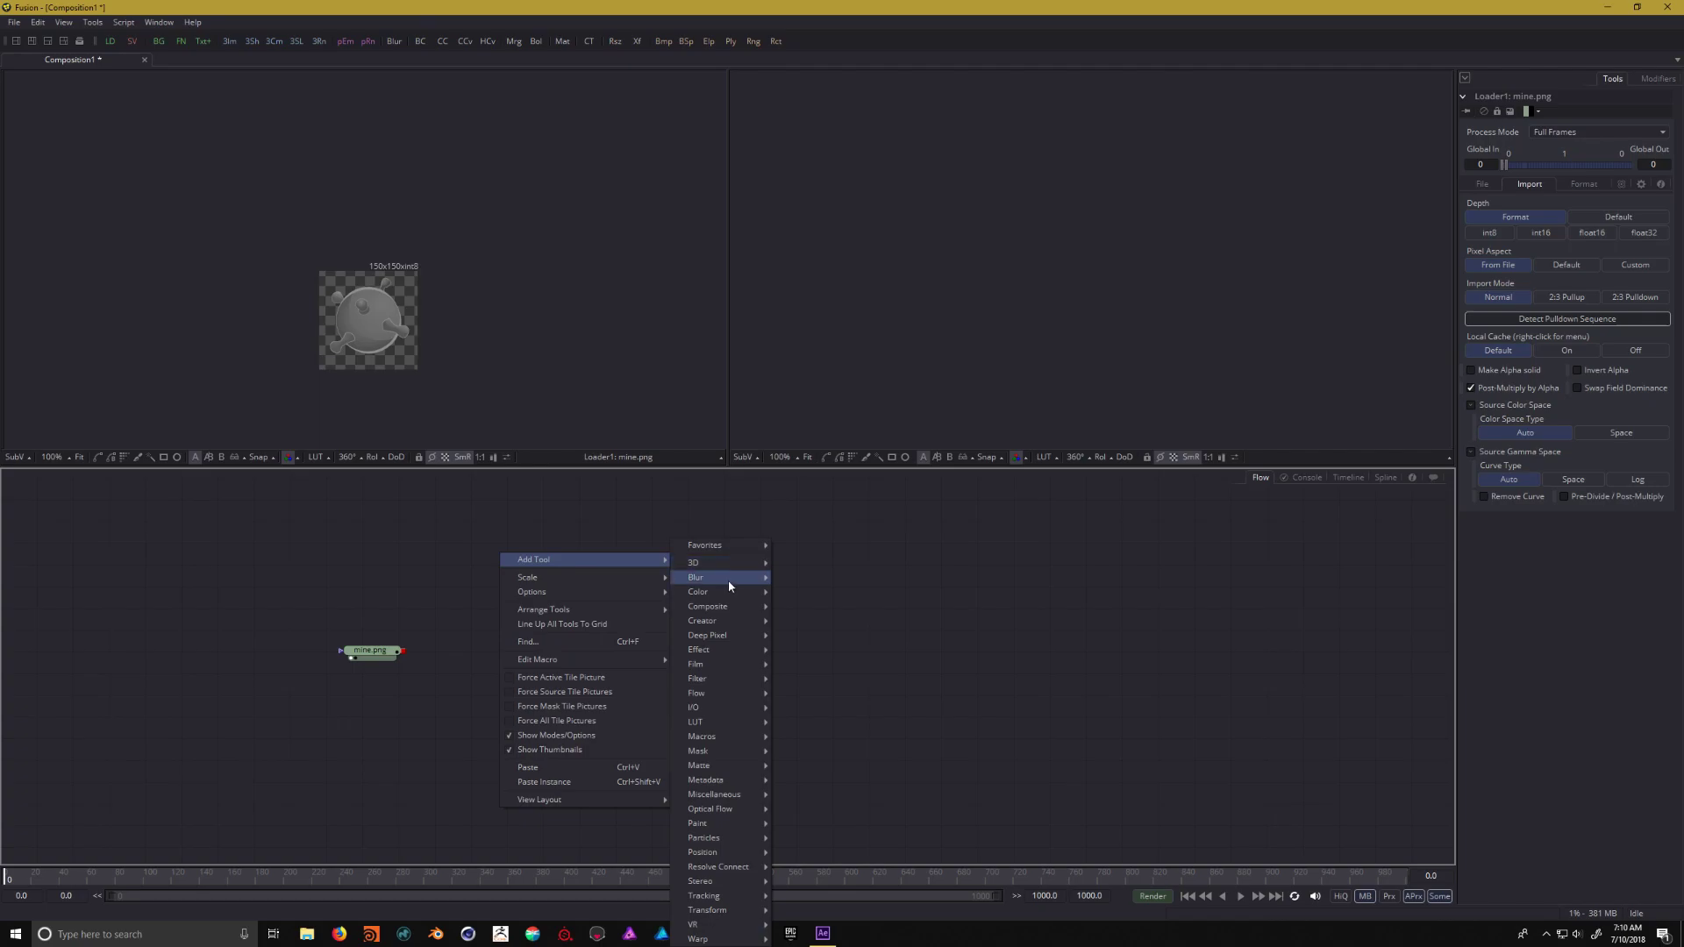
{"action": "mouse_move", "coordinate": [729, 913]}
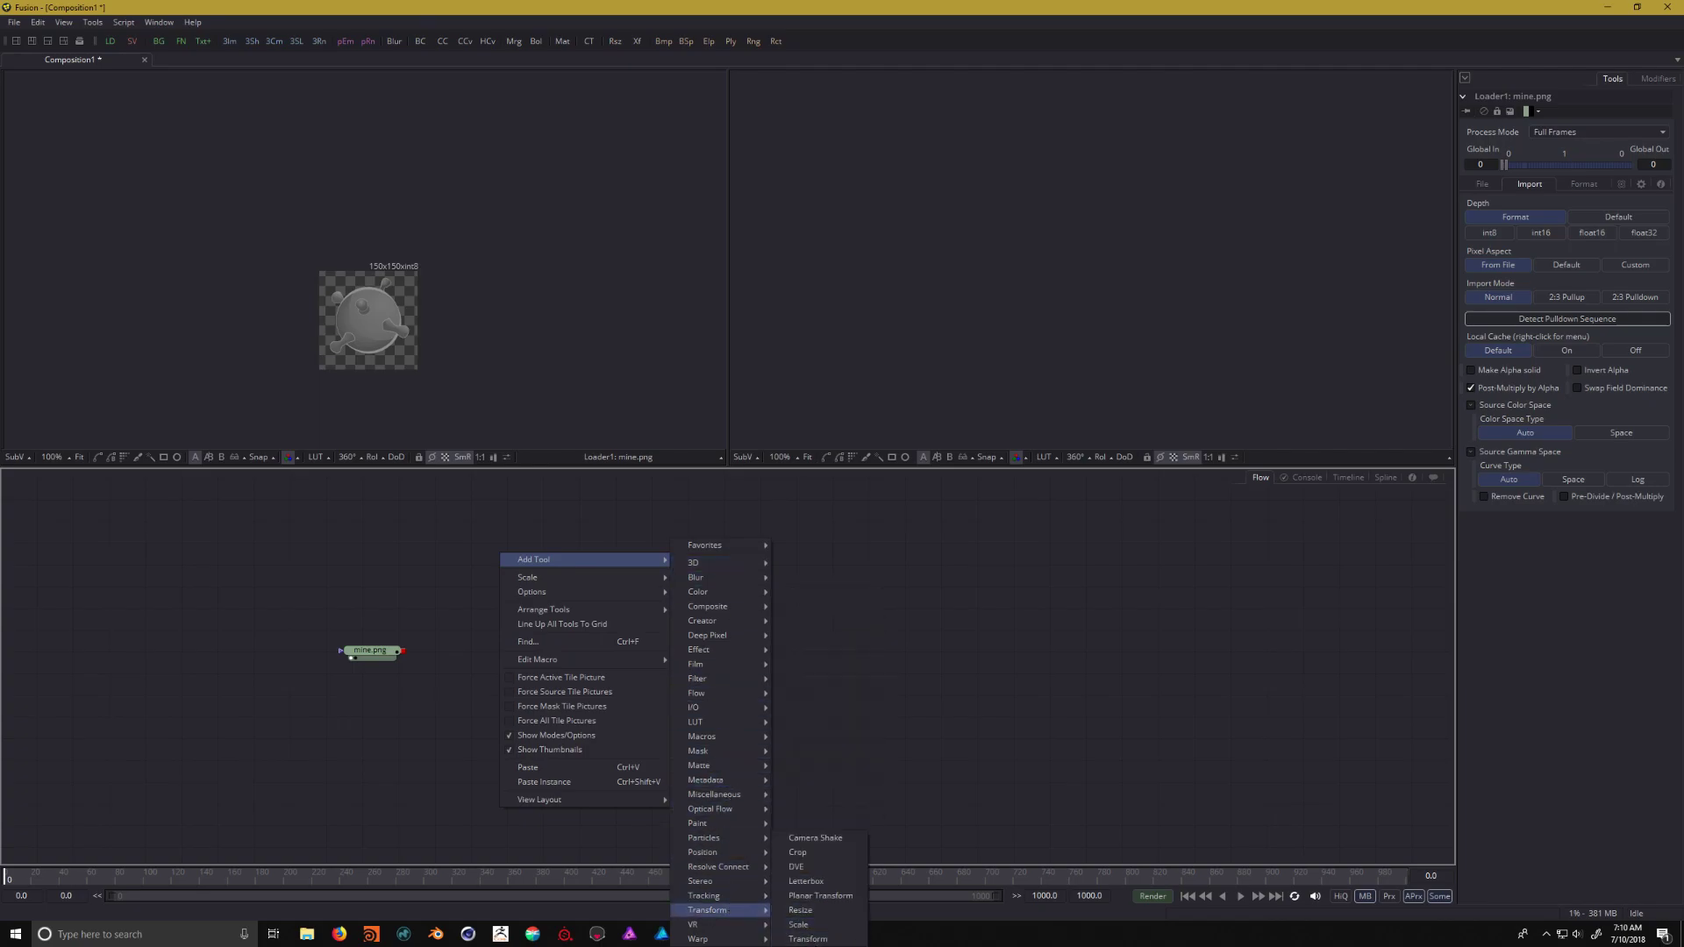
{"action": "left_click", "coordinate": [807, 938]}
{"action": "left_click_drag", "start_coordinate": [513, 559], "coordinate": [521, 594]}
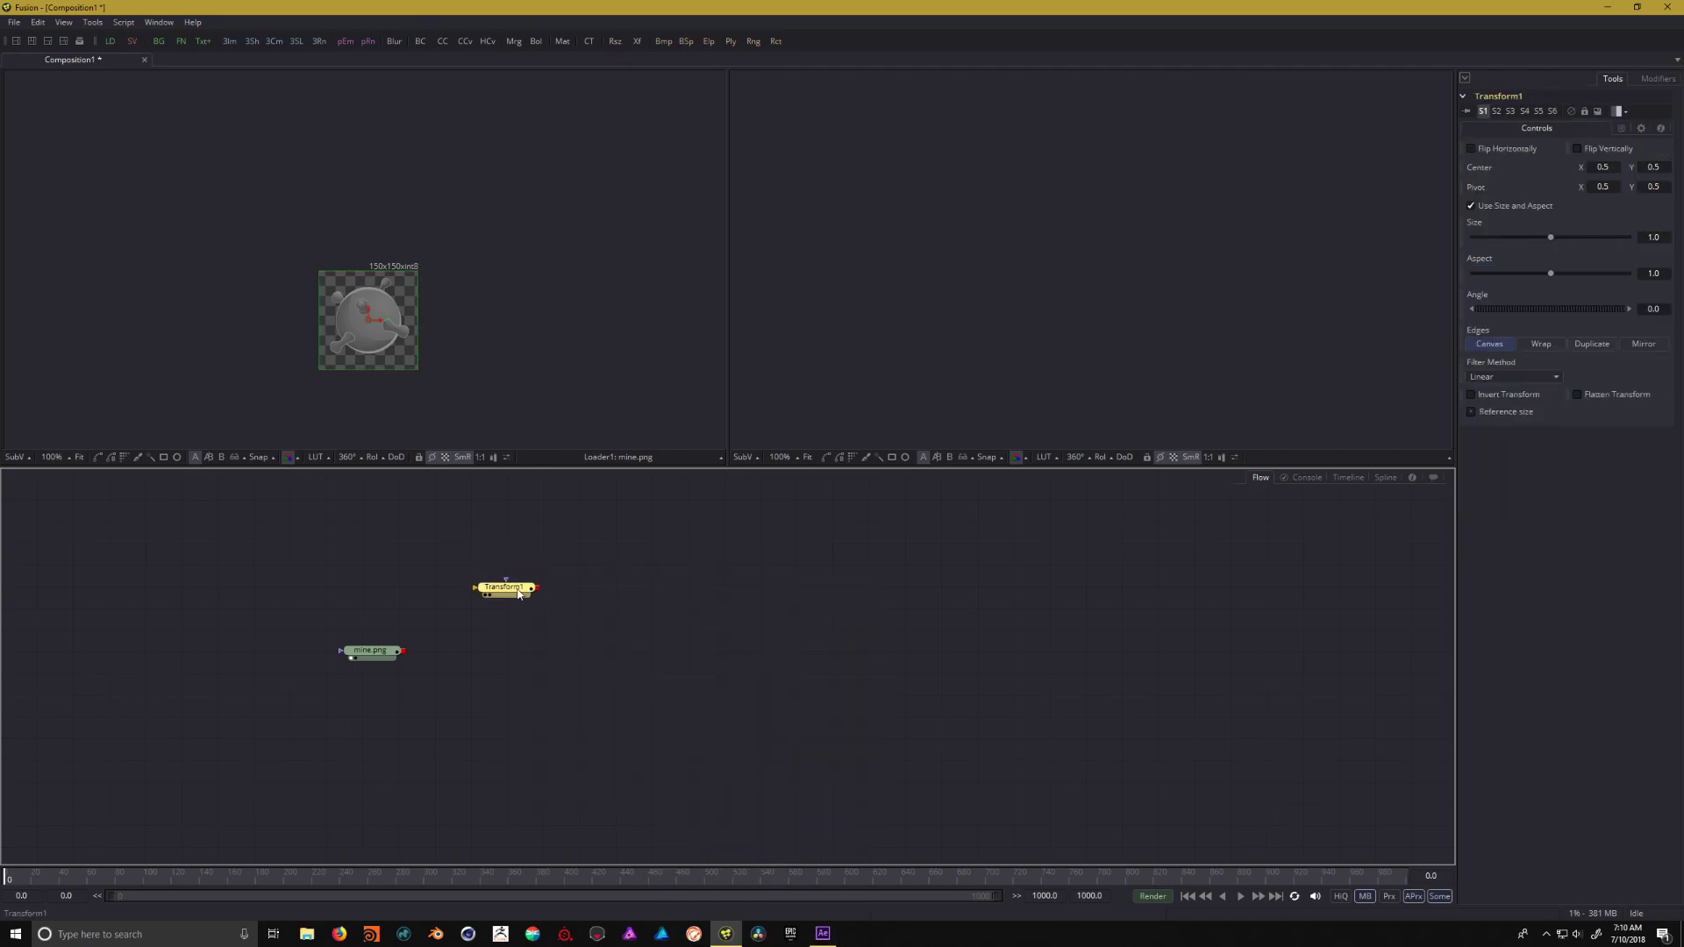
{"action": "left_click", "coordinate": [512, 609]}
{"action": "left_click", "coordinate": [502, 597]}
Paste two copies of Transform1 and stack Transform1_1 and Transform1_2 beneath it
{"action": "key", "text": "ctrl+v"}
{"action": "key", "text": "ctrl+v"}
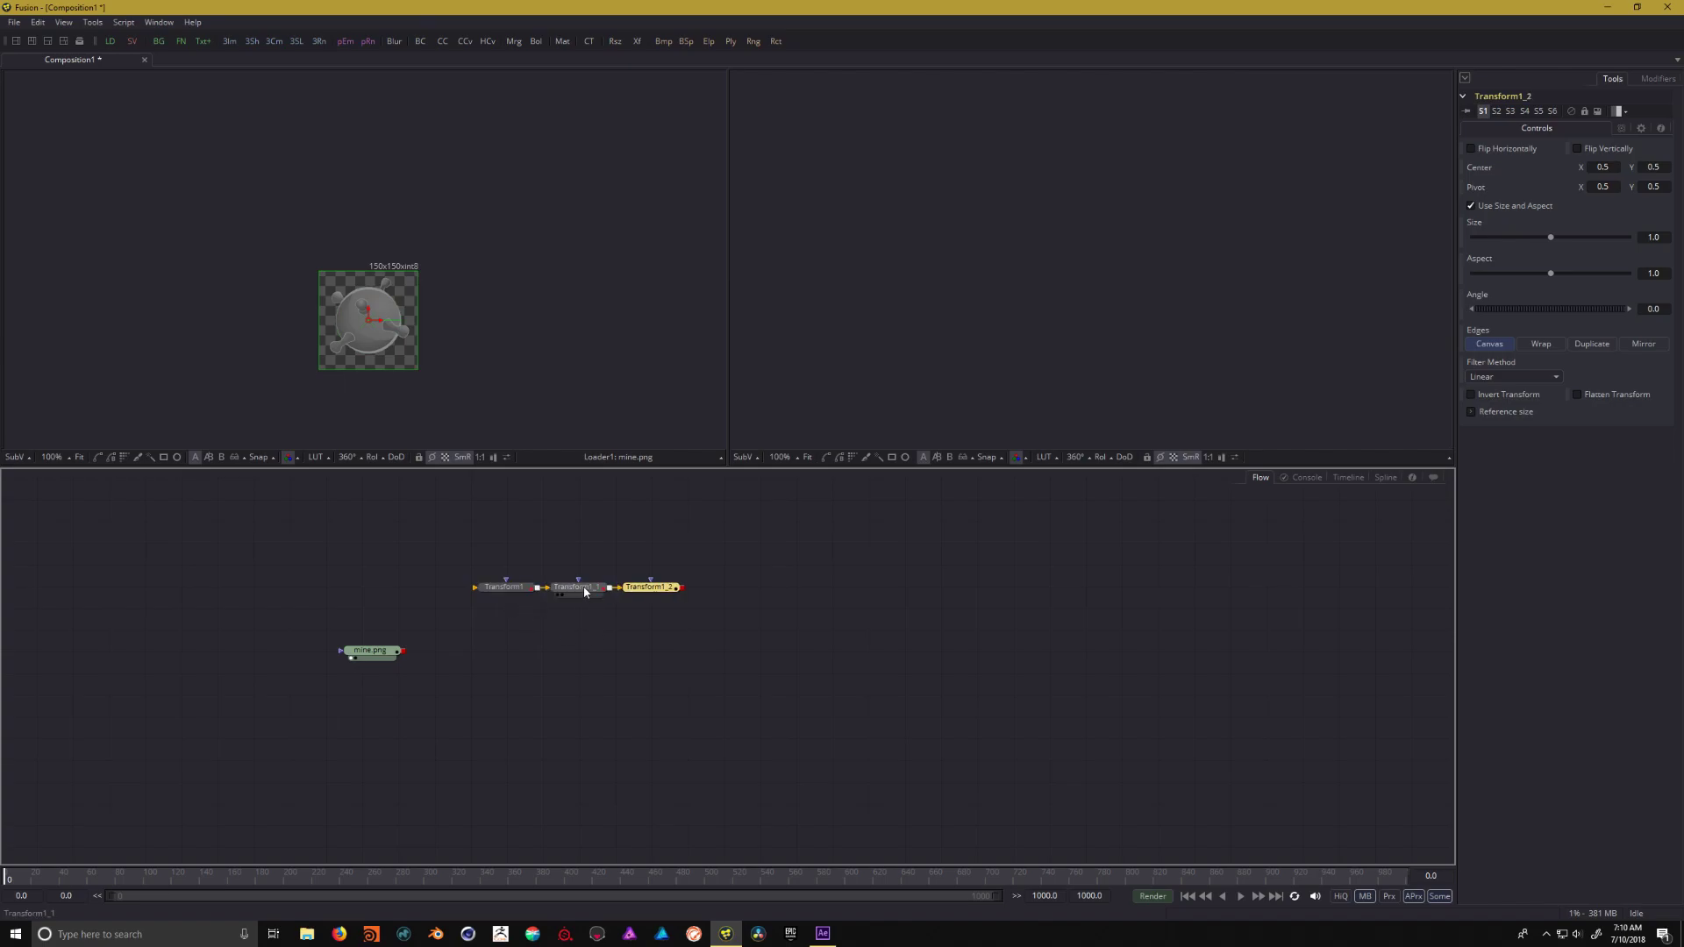
{"action": "left_click_drag", "start_coordinate": [583, 591], "coordinate": [504, 650]}
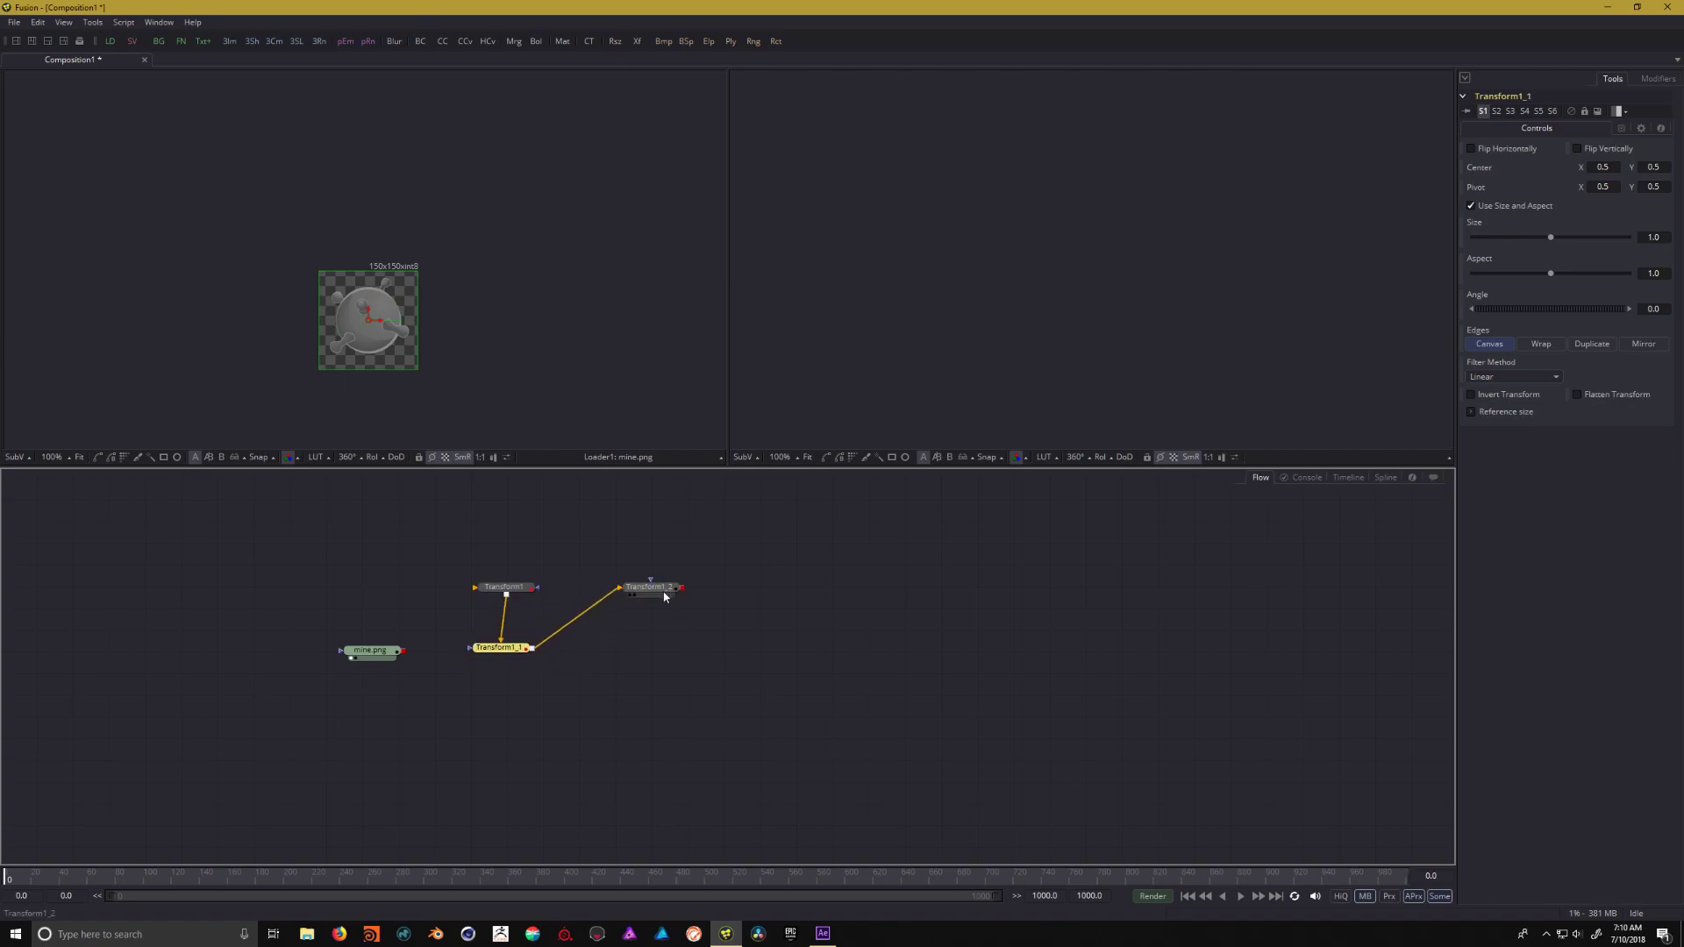
{"action": "left_click_drag", "start_coordinate": [664, 596], "coordinate": [508, 711]}
{"action": "left_click", "coordinate": [562, 594]}
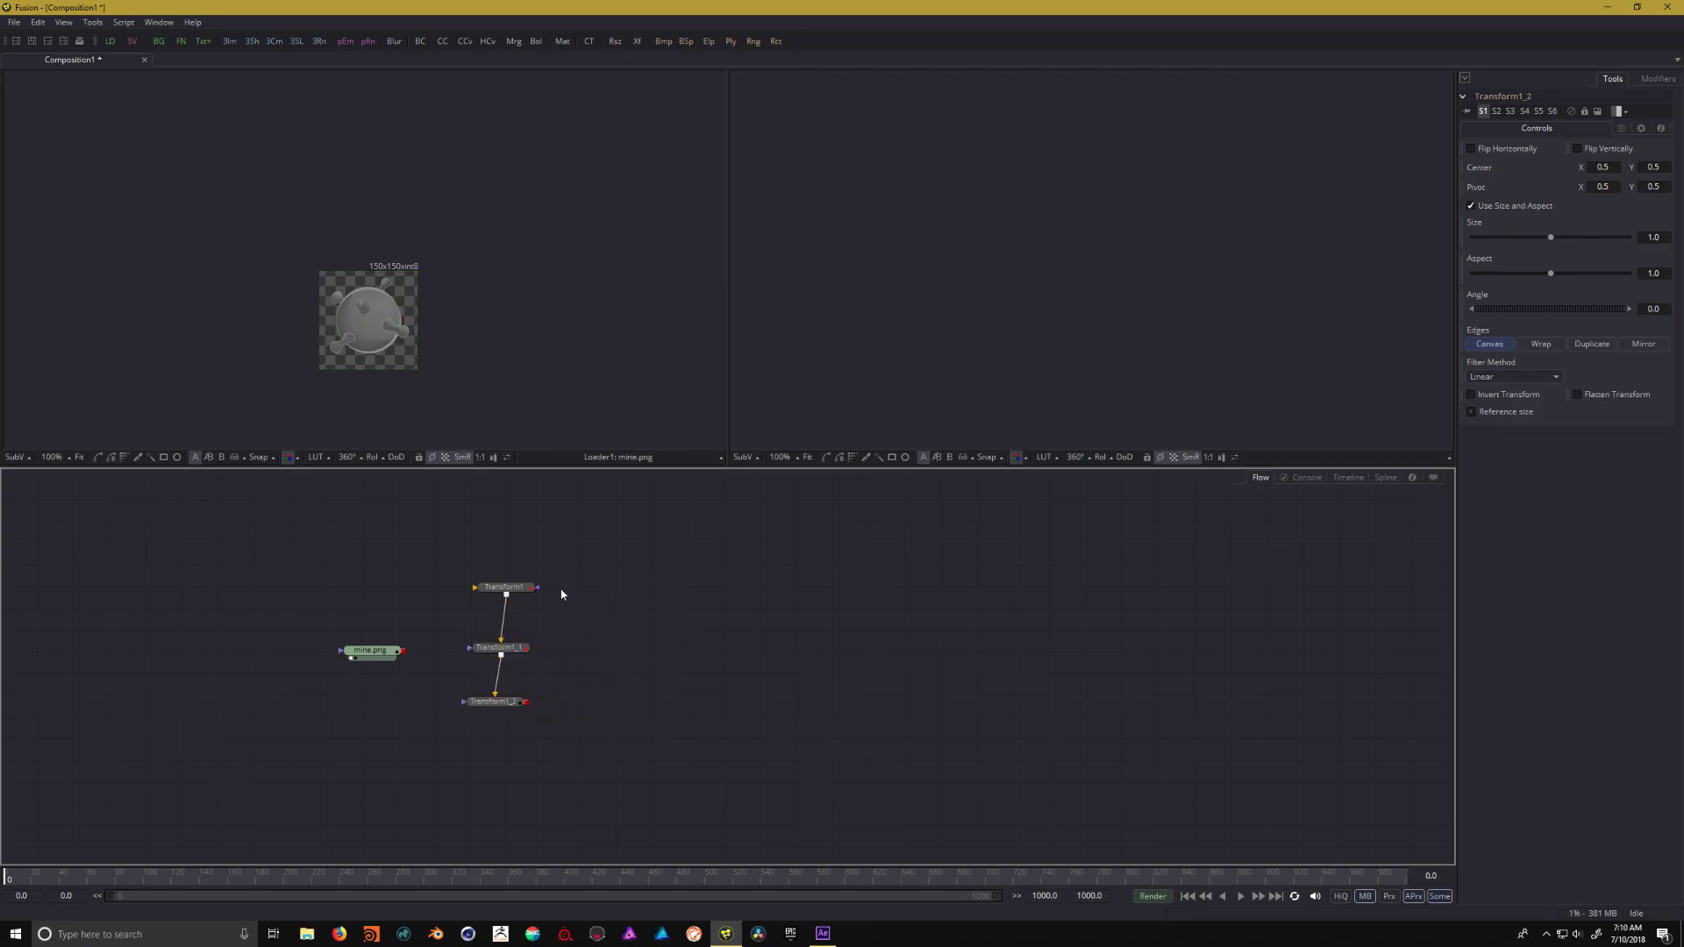
{"action": "left_click_drag", "start_coordinate": [516, 587], "coordinate": [510, 576]}
{"action": "left_click", "coordinate": [673, 660]}
Space the three Transforms evenly and link mine.png's output into their inputs
{"action": "left_click", "coordinate": [507, 581]}
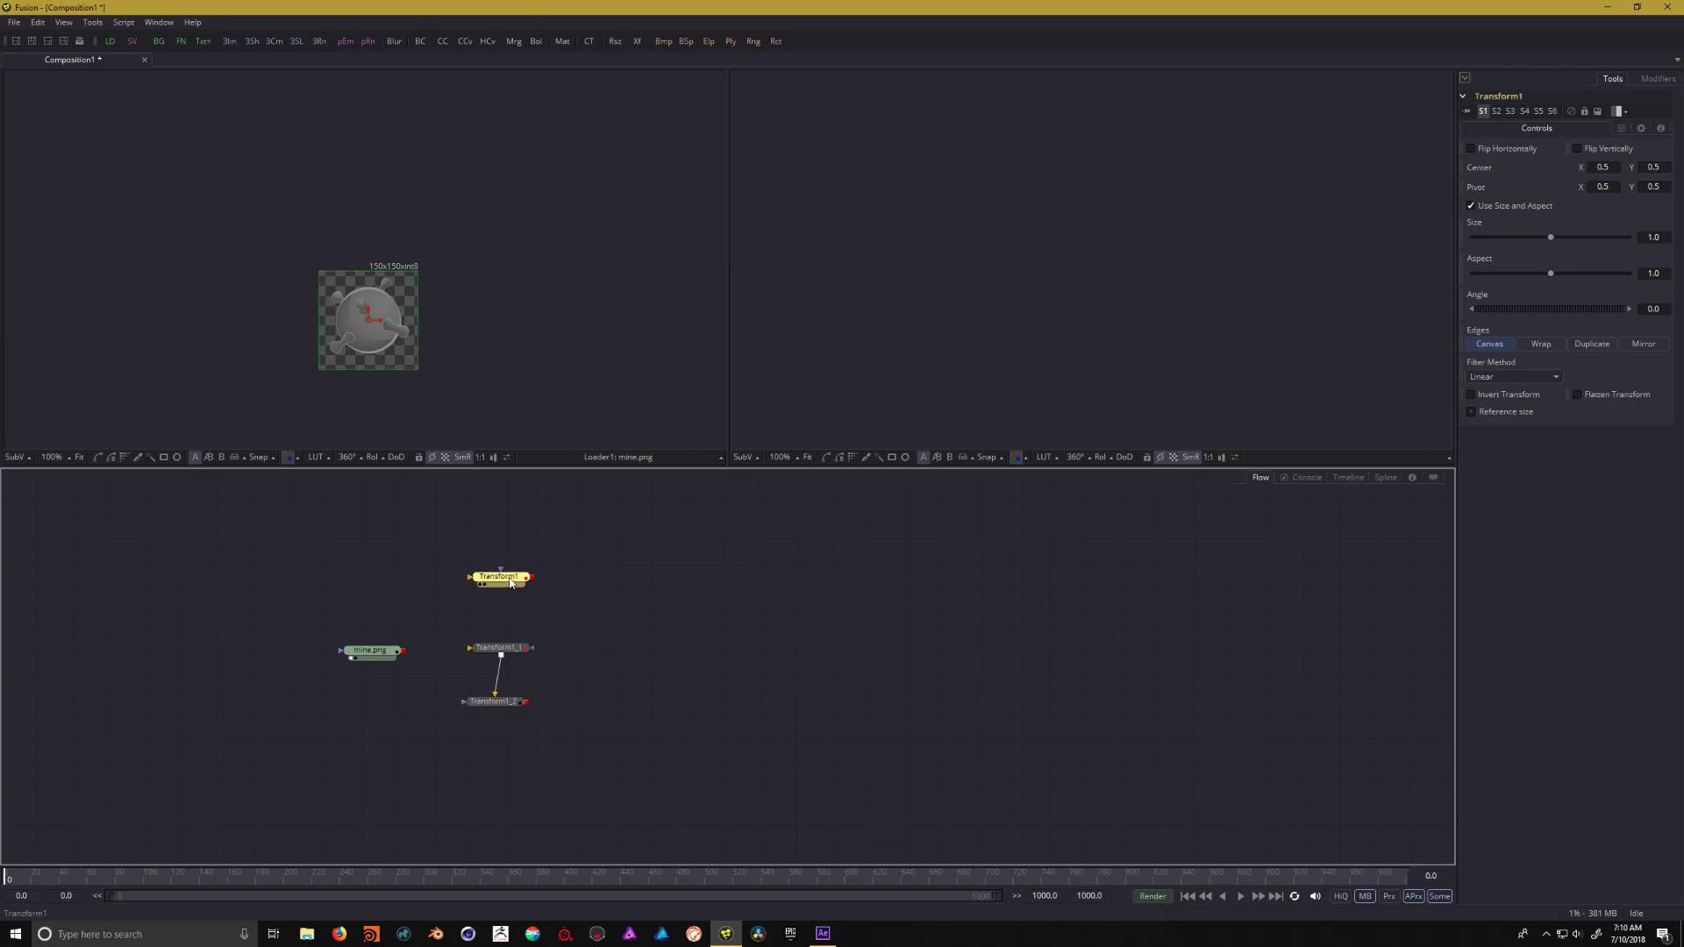
{"action": "left_click", "coordinate": [500, 648]}
{"action": "left_click_drag", "start_coordinate": [501, 703], "coordinate": [506, 737]}
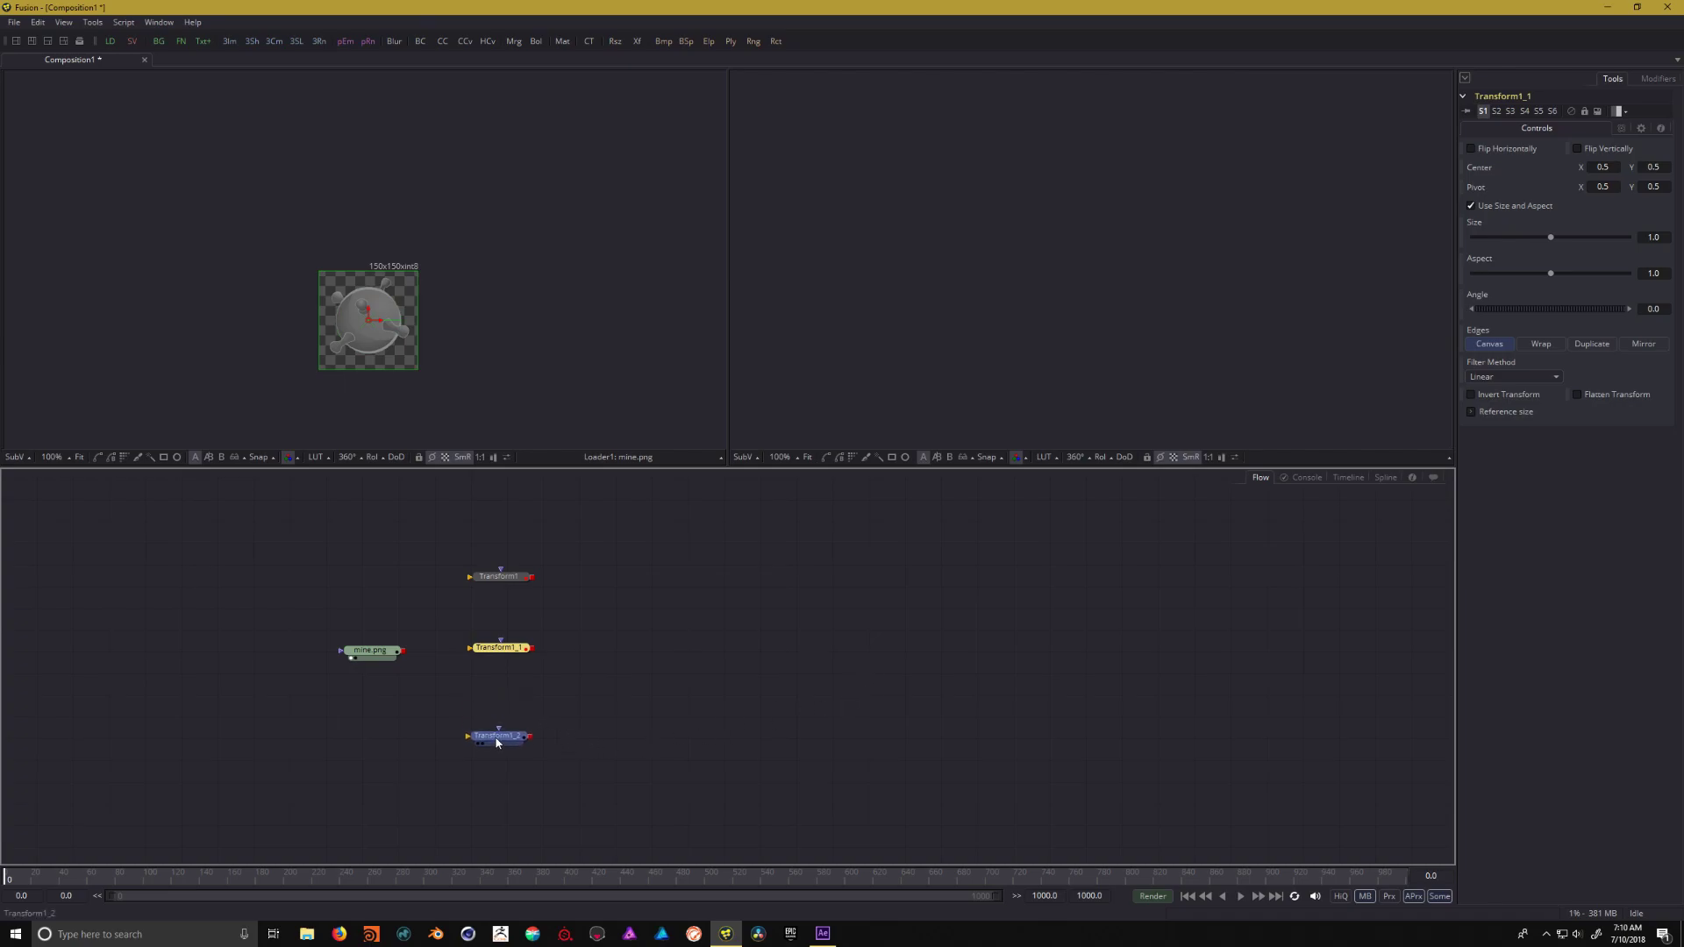
{"action": "left_click_drag", "start_coordinate": [505, 653], "coordinate": [505, 656]}
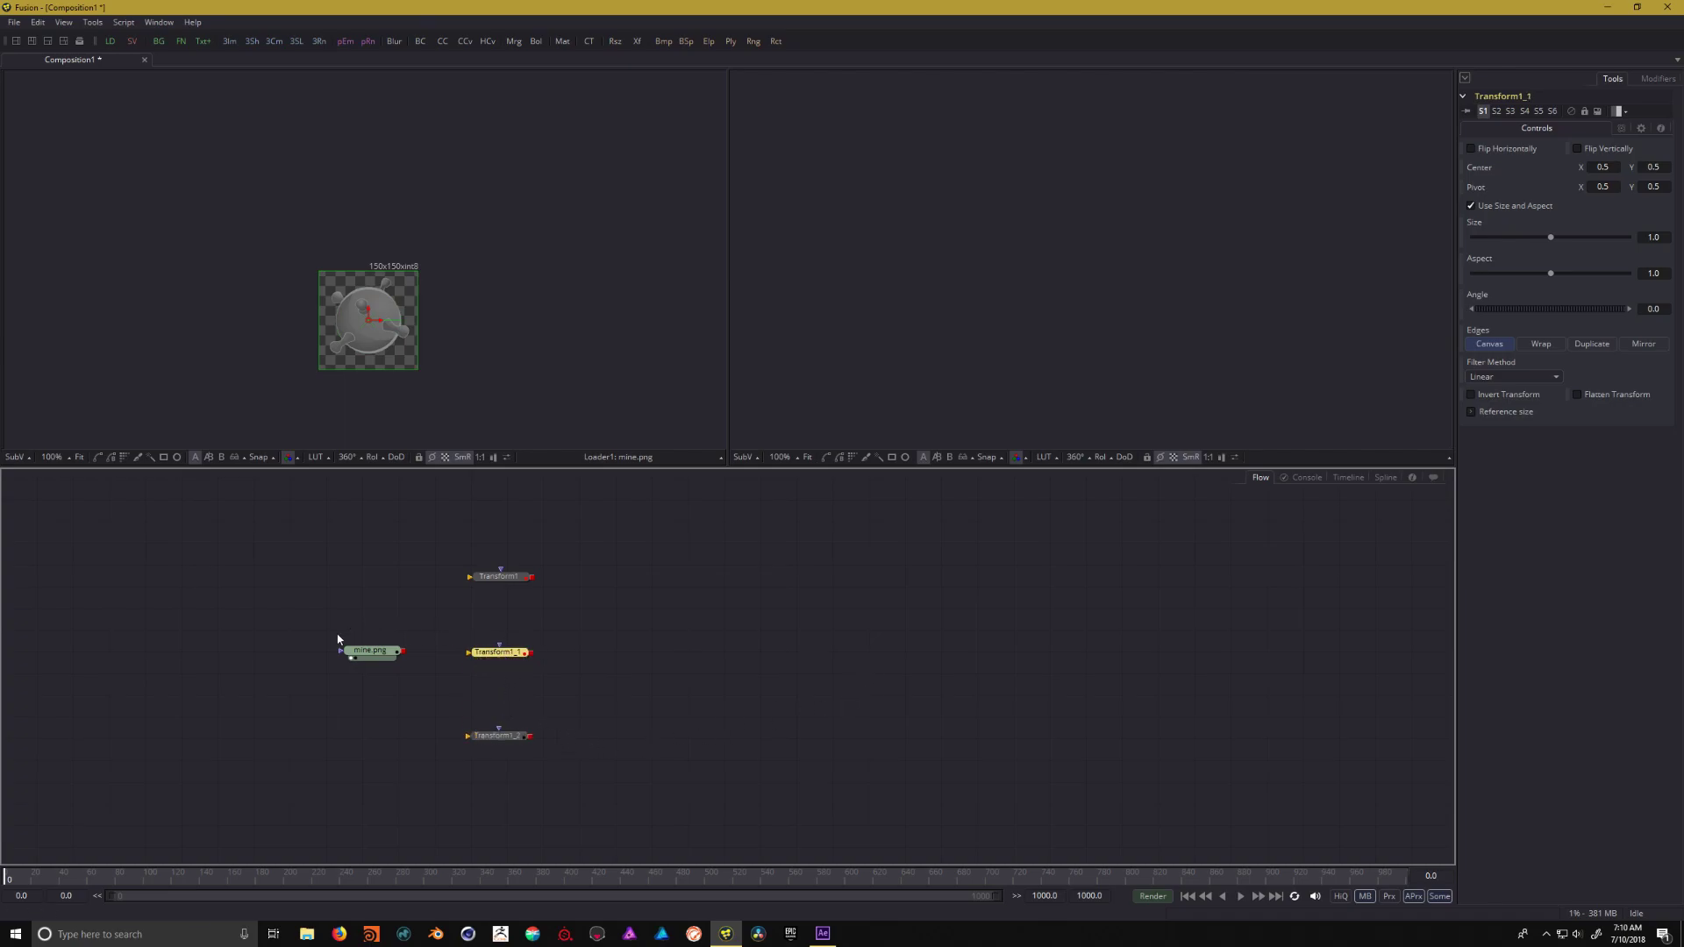
{"action": "left_click_drag", "start_coordinate": [404, 650], "coordinate": [471, 585]}
{"action": "left_click_drag", "start_coordinate": [404, 651], "coordinate": [469, 736]}
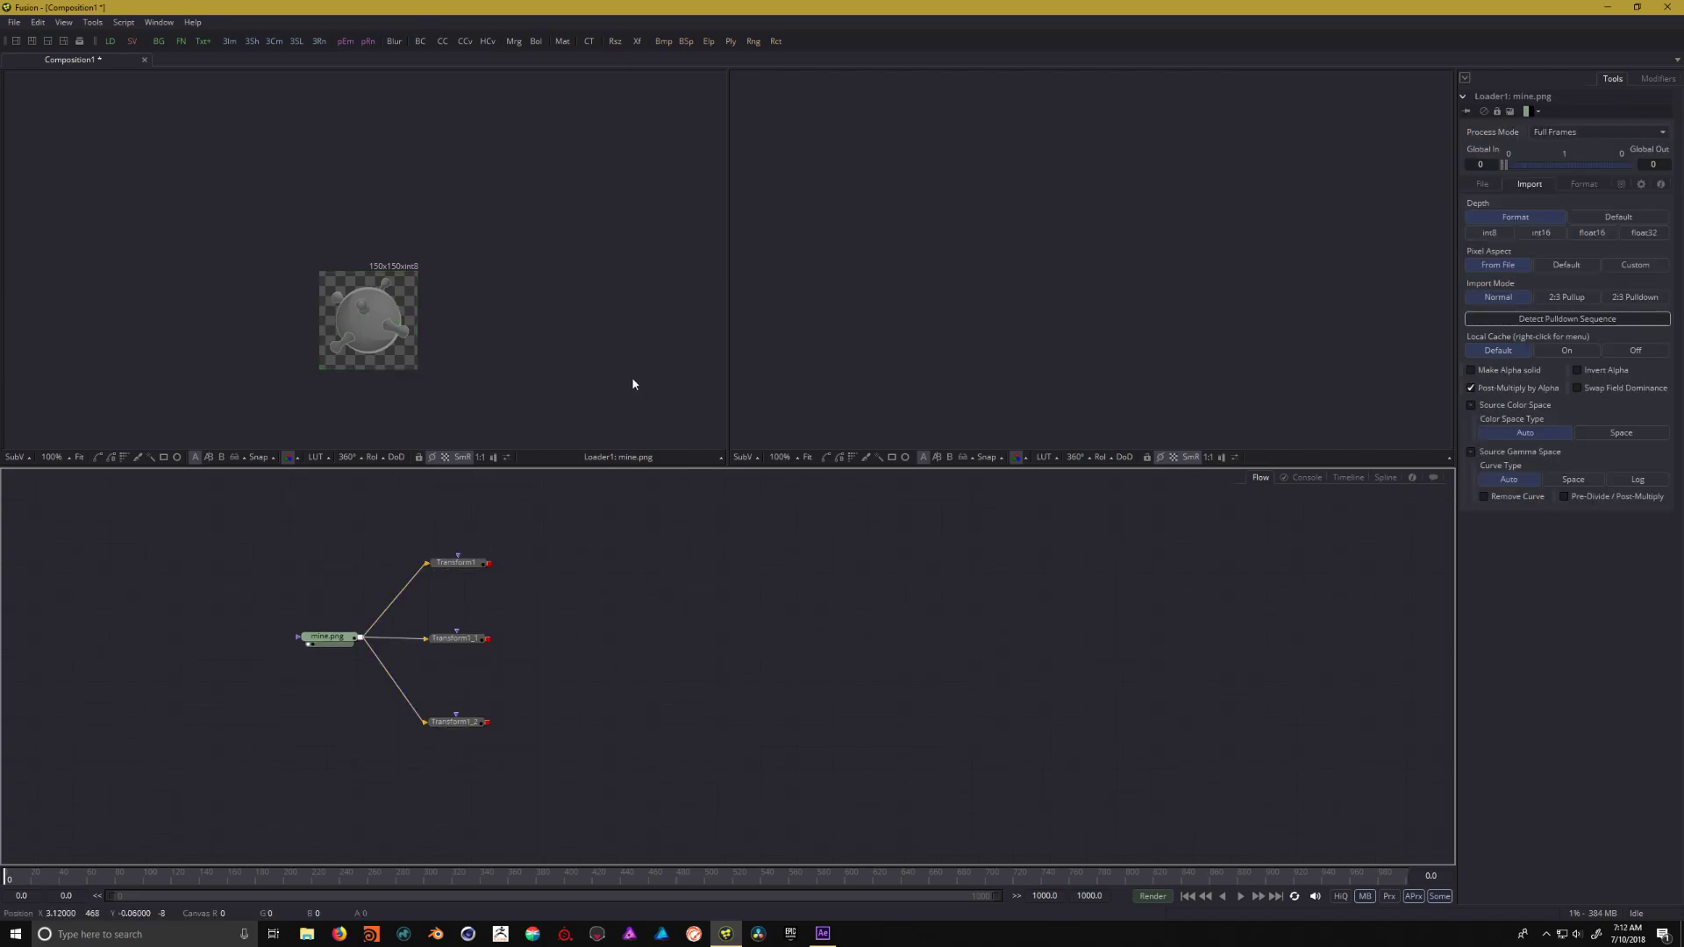
Add Merge1, paste copies Merge1_1 to Merge1_3, and stack them in a column beside the Transforms
{"action": "left_click", "coordinate": [514, 41]}
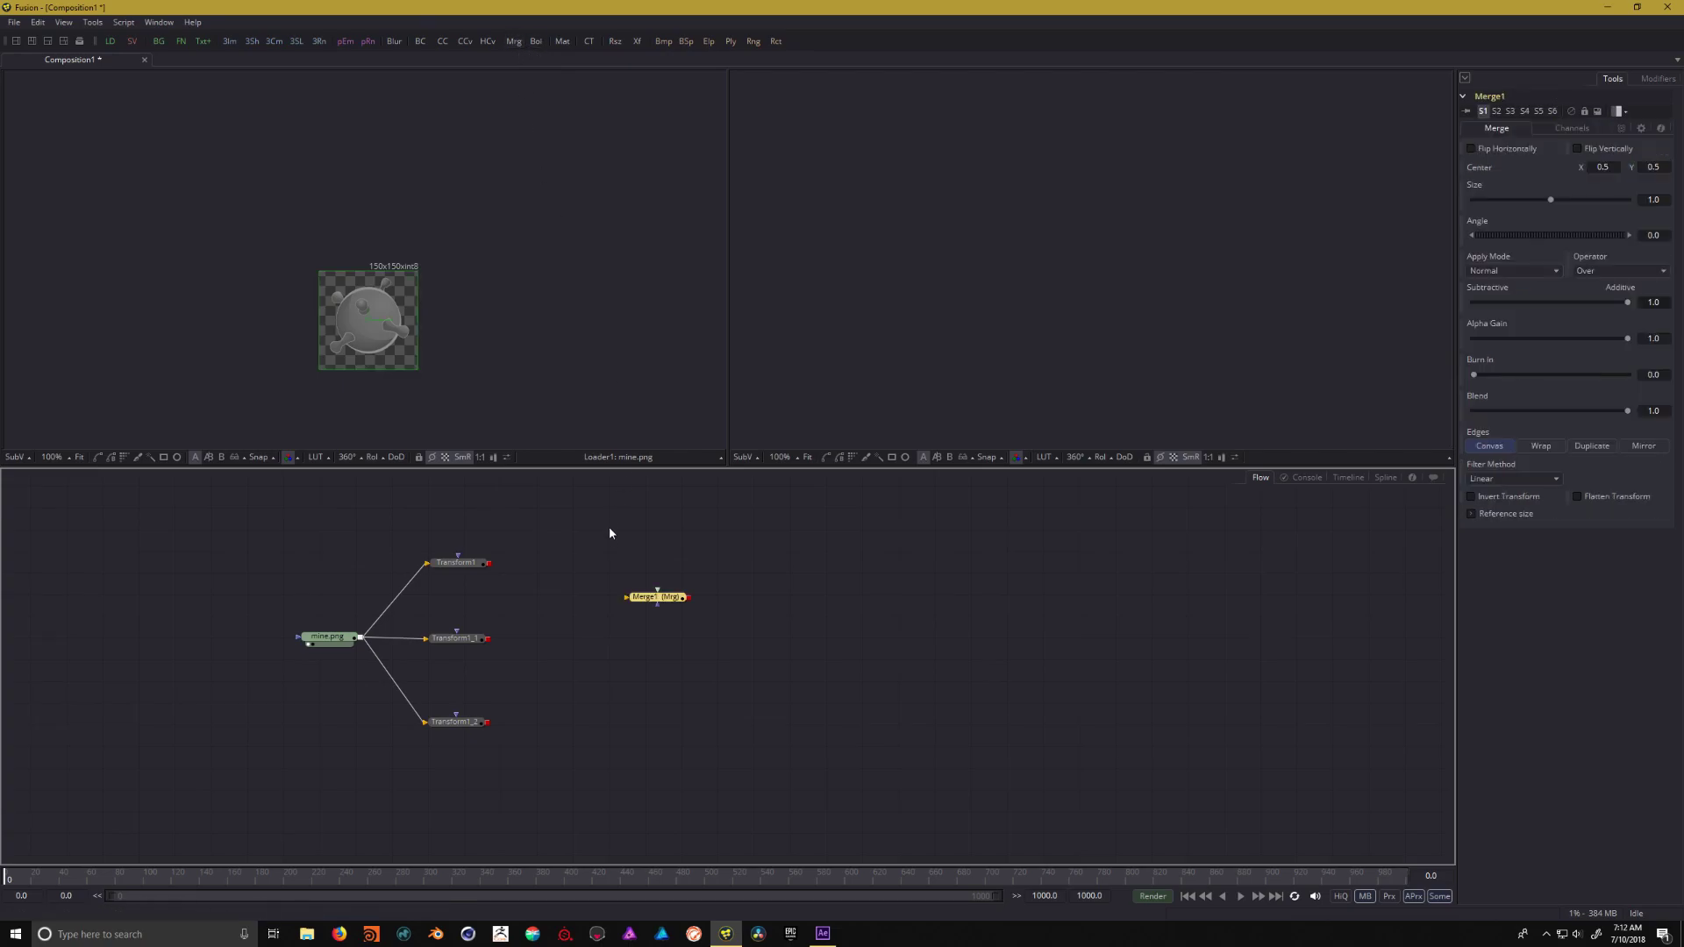
{"action": "left_click_drag", "start_coordinate": [648, 607], "coordinate": [575, 564]}
{"action": "key", "text": "ctrl+v"}
{"action": "key", "text": "ctrl+v"}
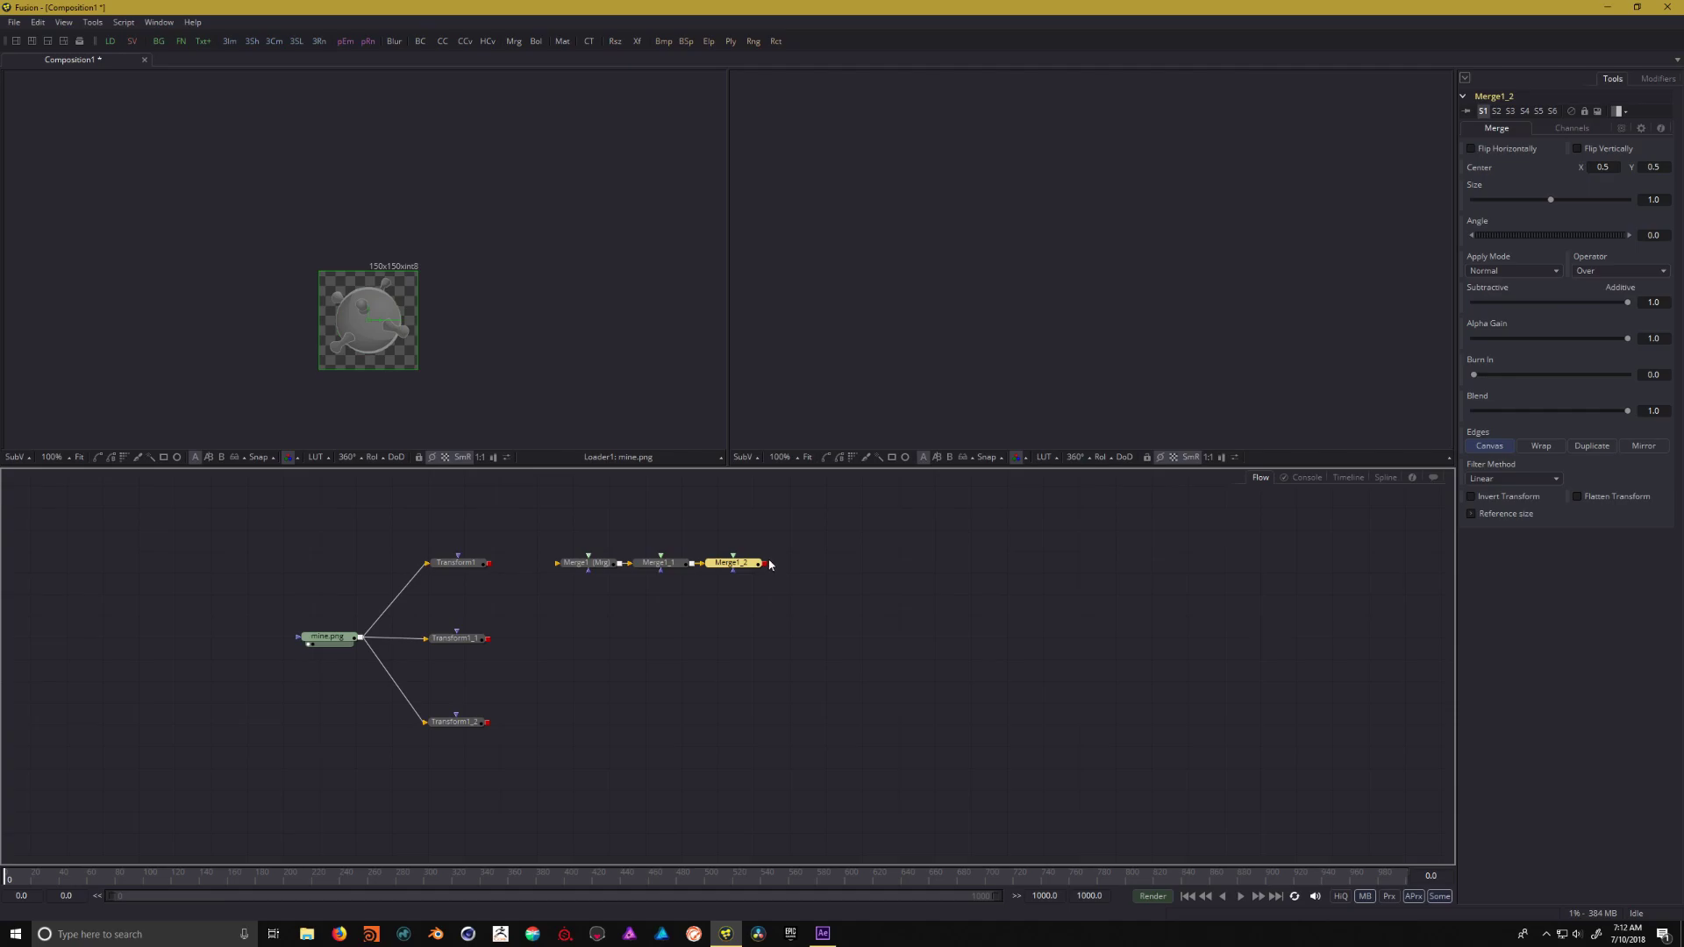
{"action": "key", "text": "ctrl+v"}
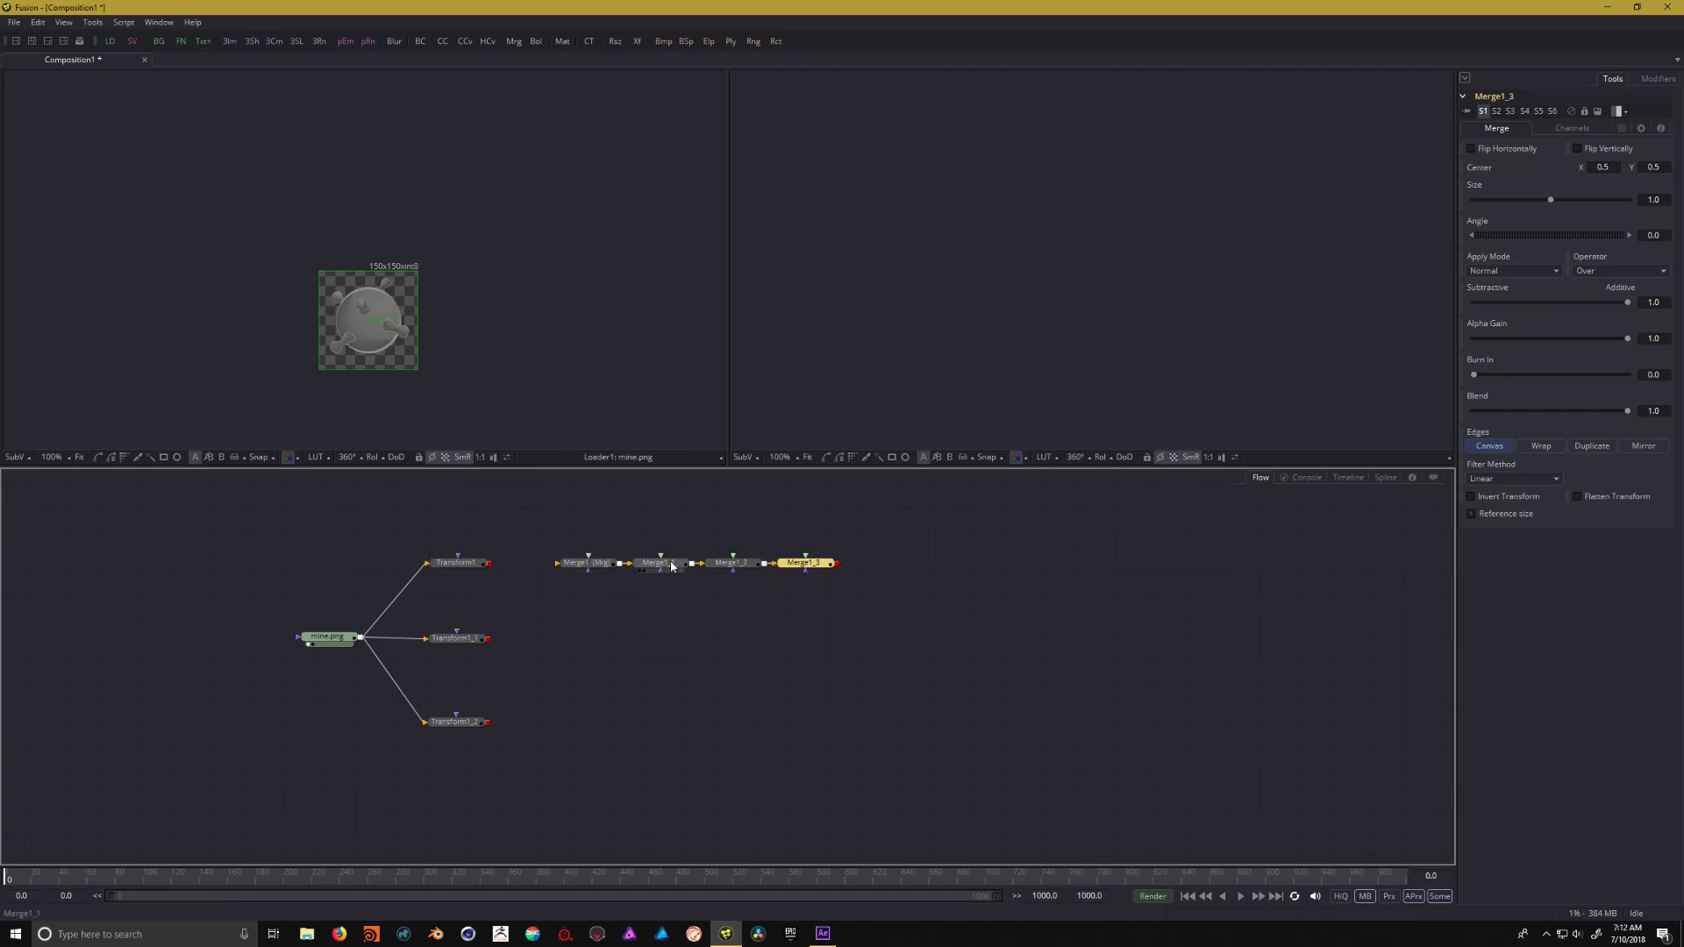
{"action": "left_click_drag", "start_coordinate": [674, 563], "coordinate": [591, 637]}
{"action": "left_click_drag", "start_coordinate": [737, 564], "coordinate": [584, 719]}
{"action": "left_click_drag", "start_coordinate": [807, 565], "coordinate": [580, 802]}
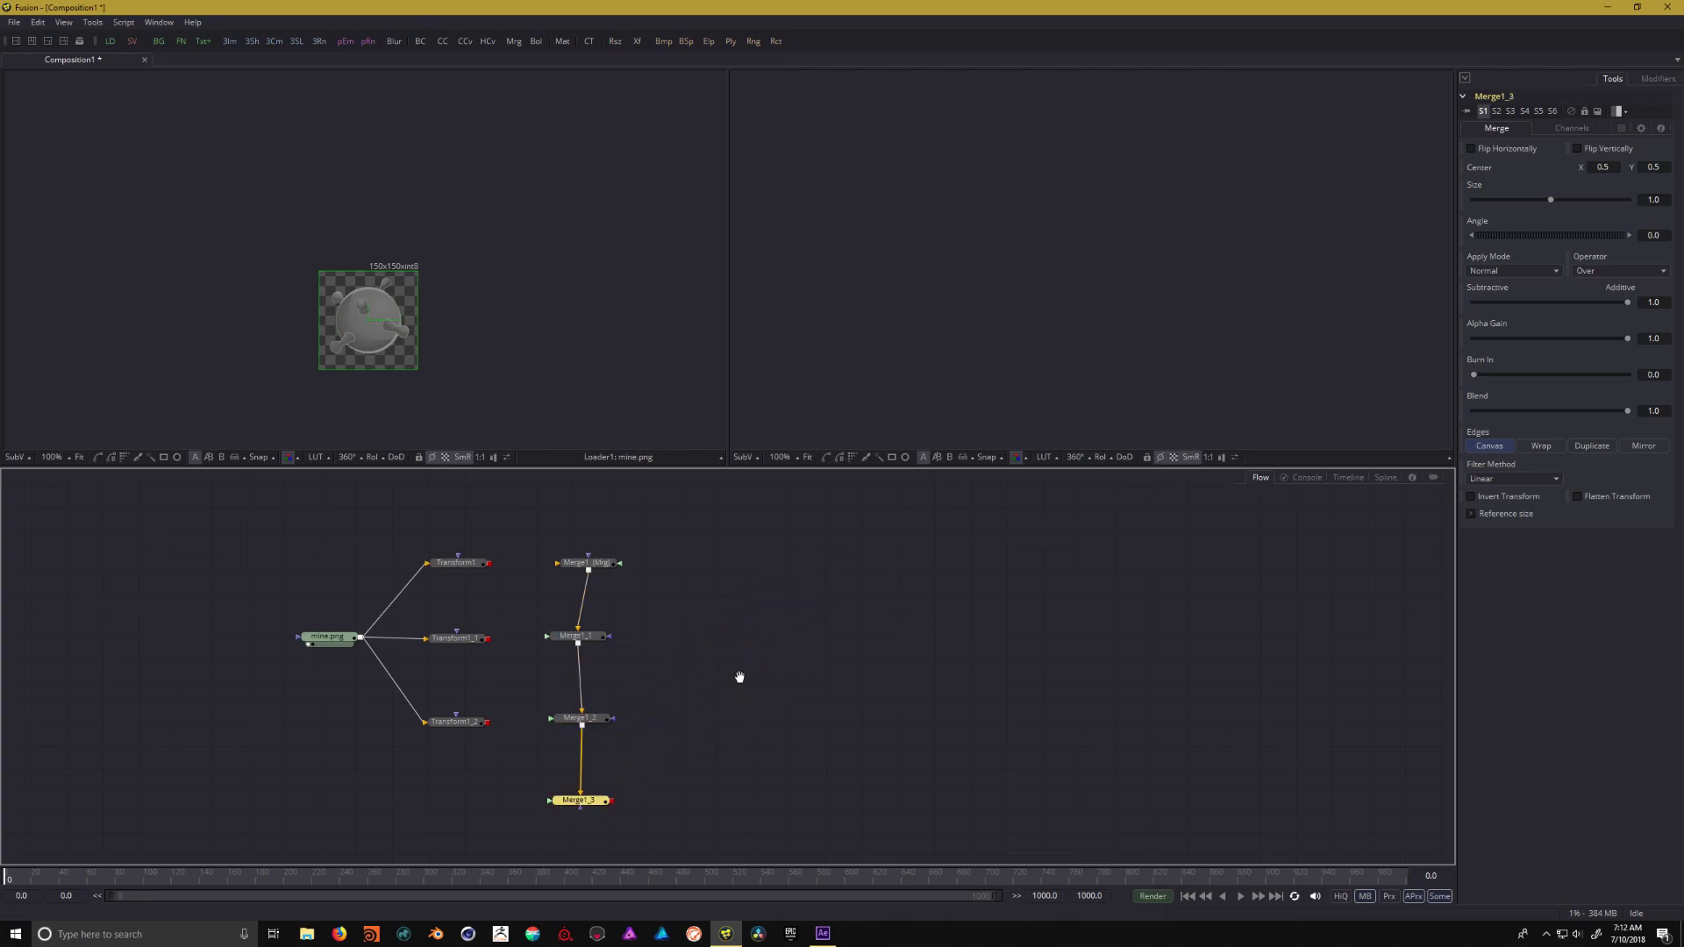
{"action": "scroll", "coordinate": [740, 680], "scroll_direction": "left", "scroll_amount": 3}
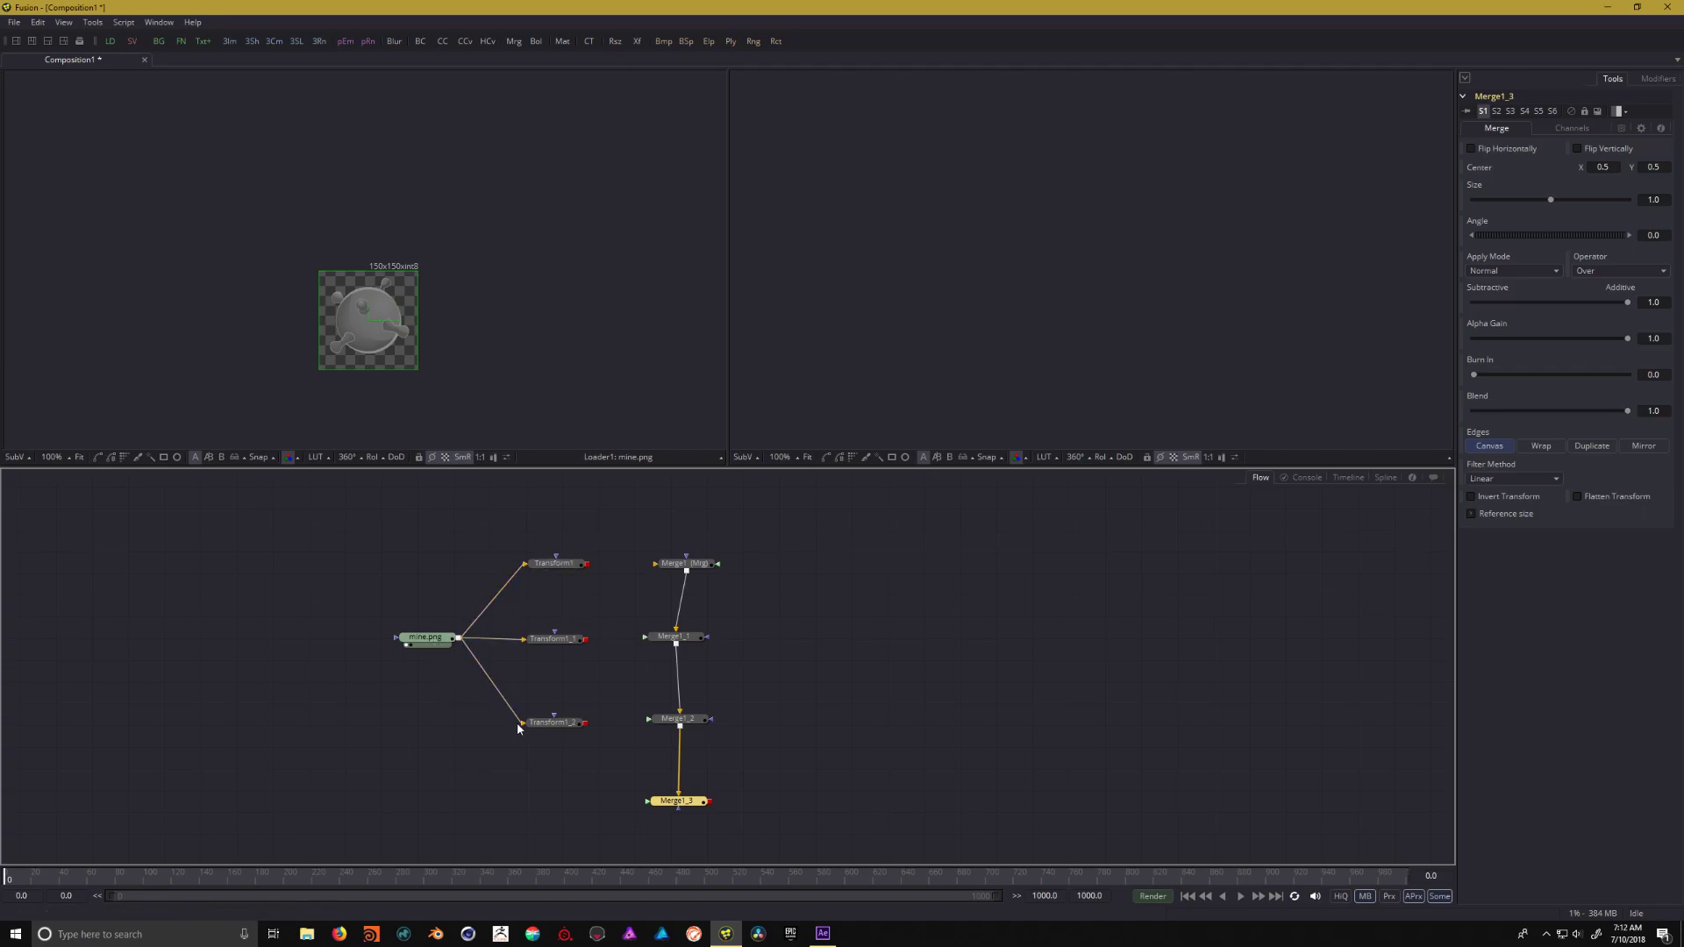
{"action": "scroll", "coordinate": [823, 684], "scroll_direction": "down", "scroll_amount": 2}
{"action": "left_click", "coordinate": [764, 729]}
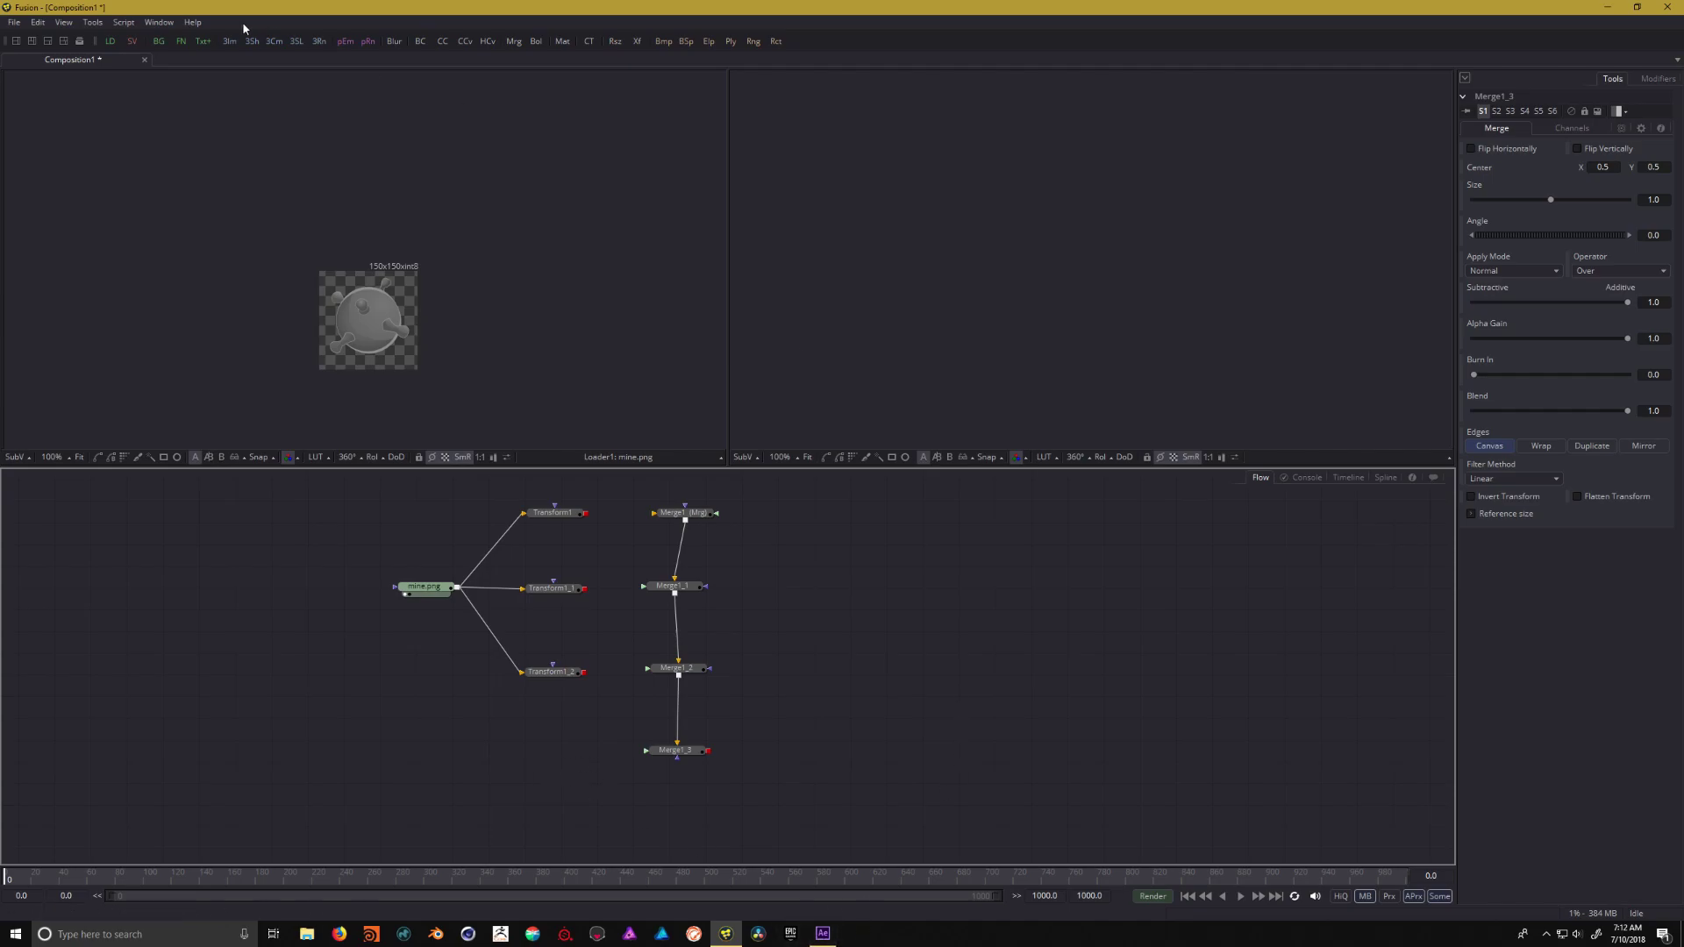
Connect Background1 as Merge1_3's background, relink Merge1_2 into it, and show Merge1_3 in viewer 2
{"action": "left_click", "coordinate": [158, 40]}
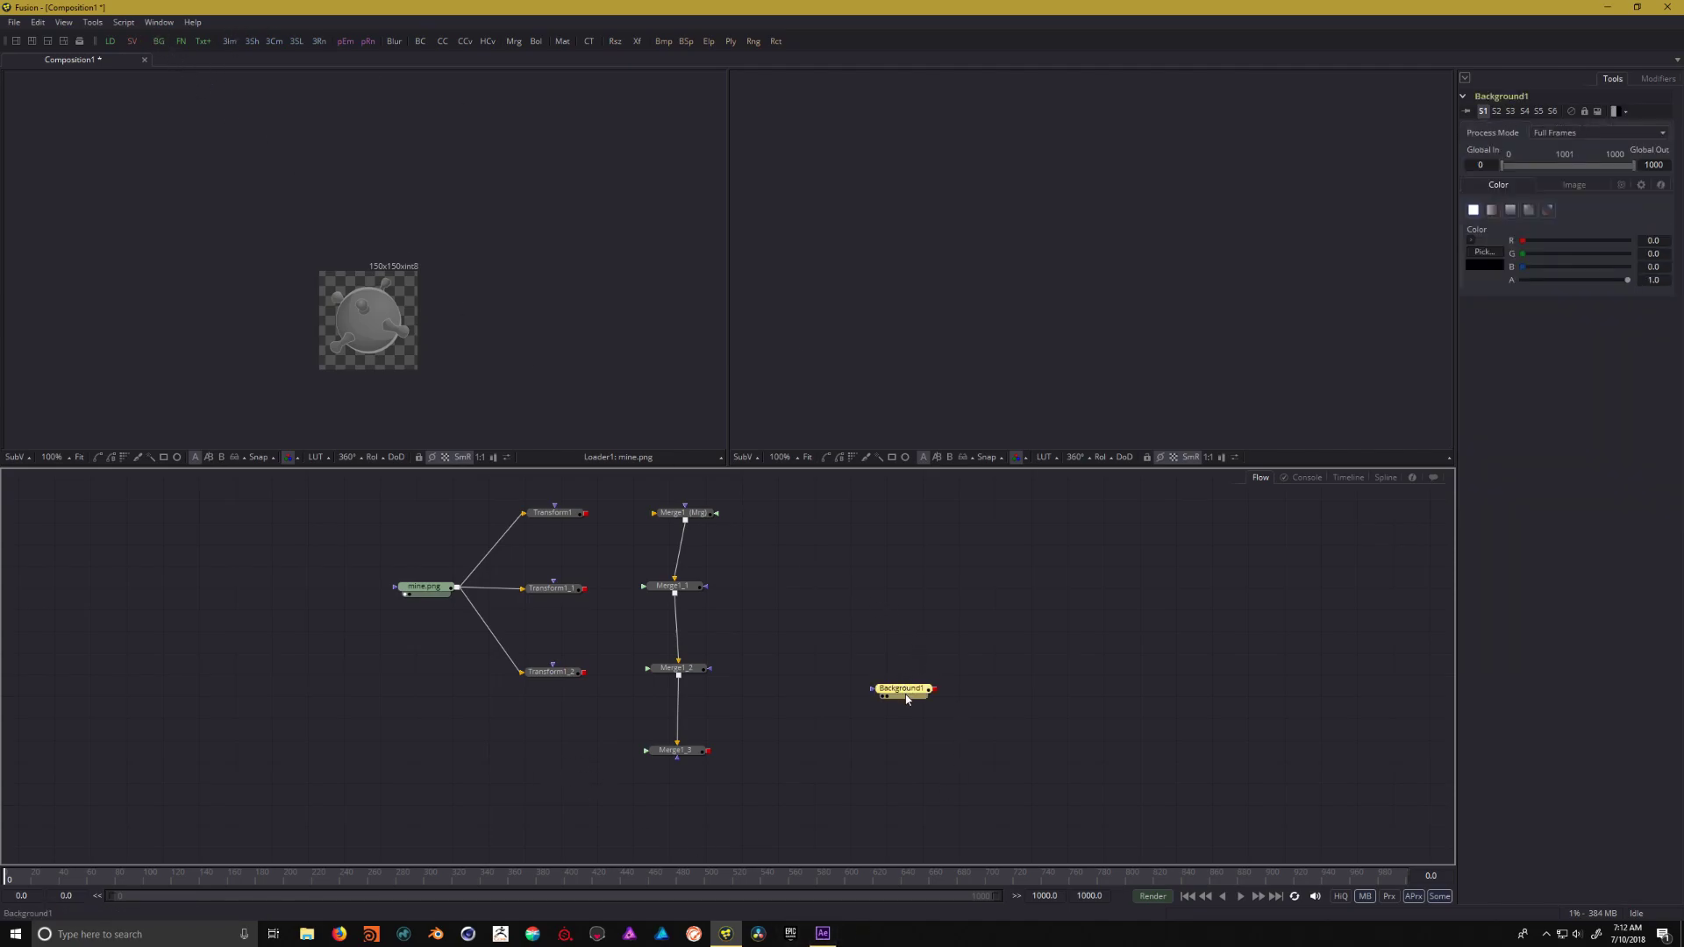
{"action": "left_click_drag", "start_coordinate": [906, 698], "coordinate": [558, 761]}
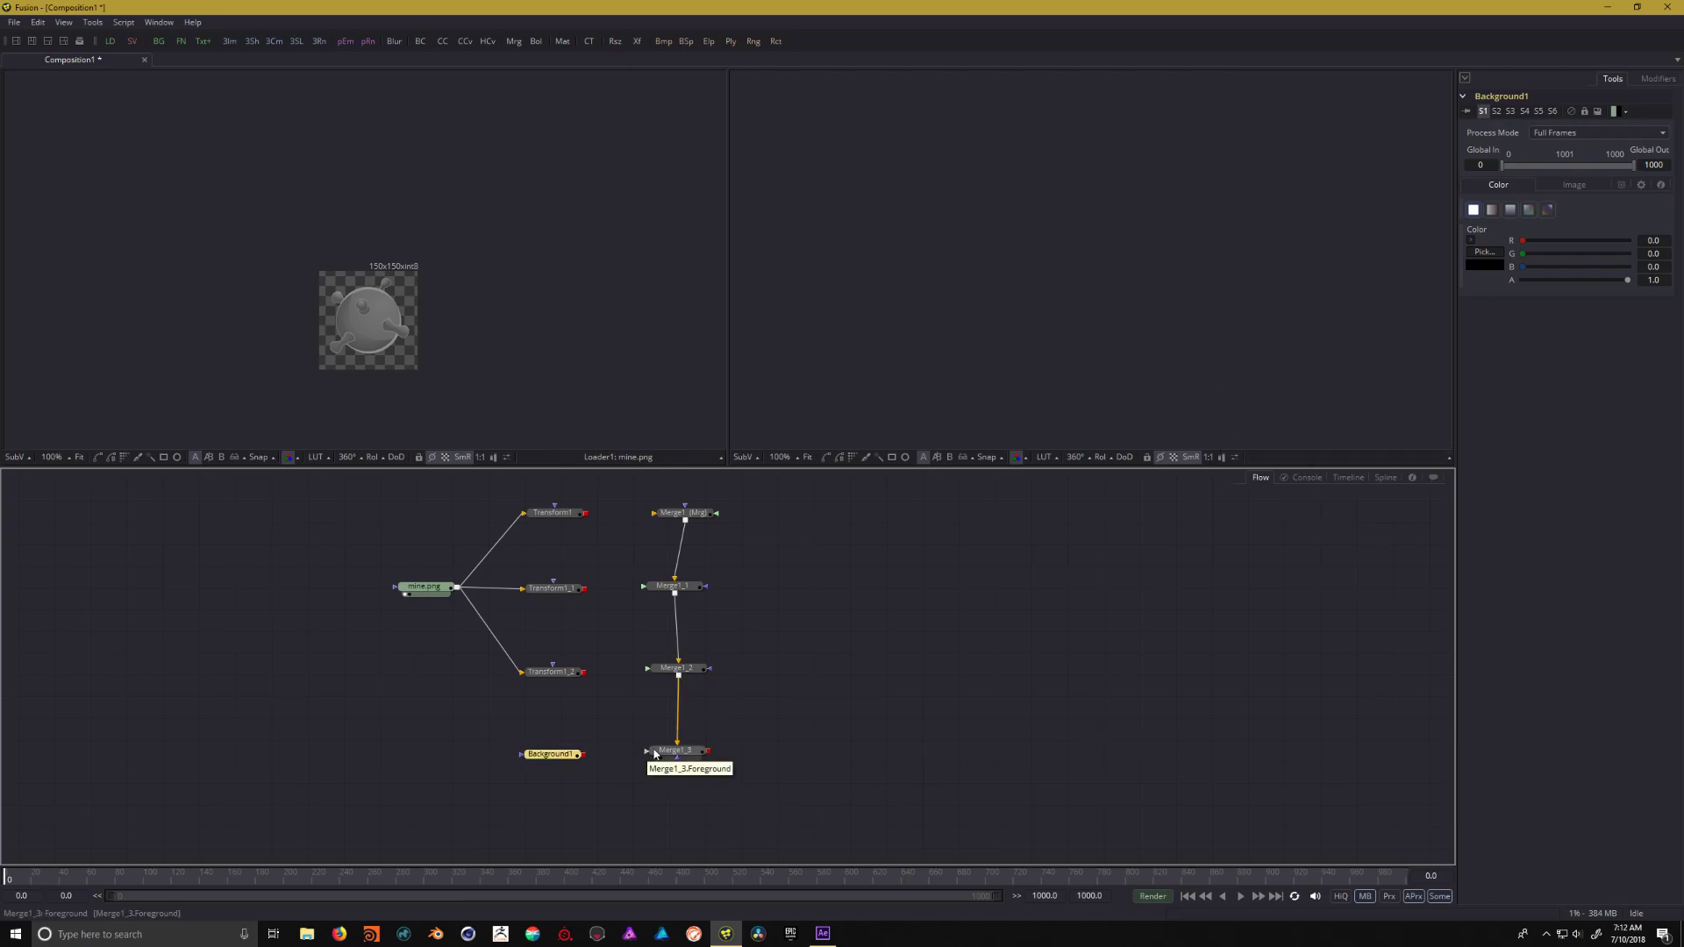
{"action": "left_click_drag", "start_coordinate": [677, 751], "coordinate": [710, 698]}
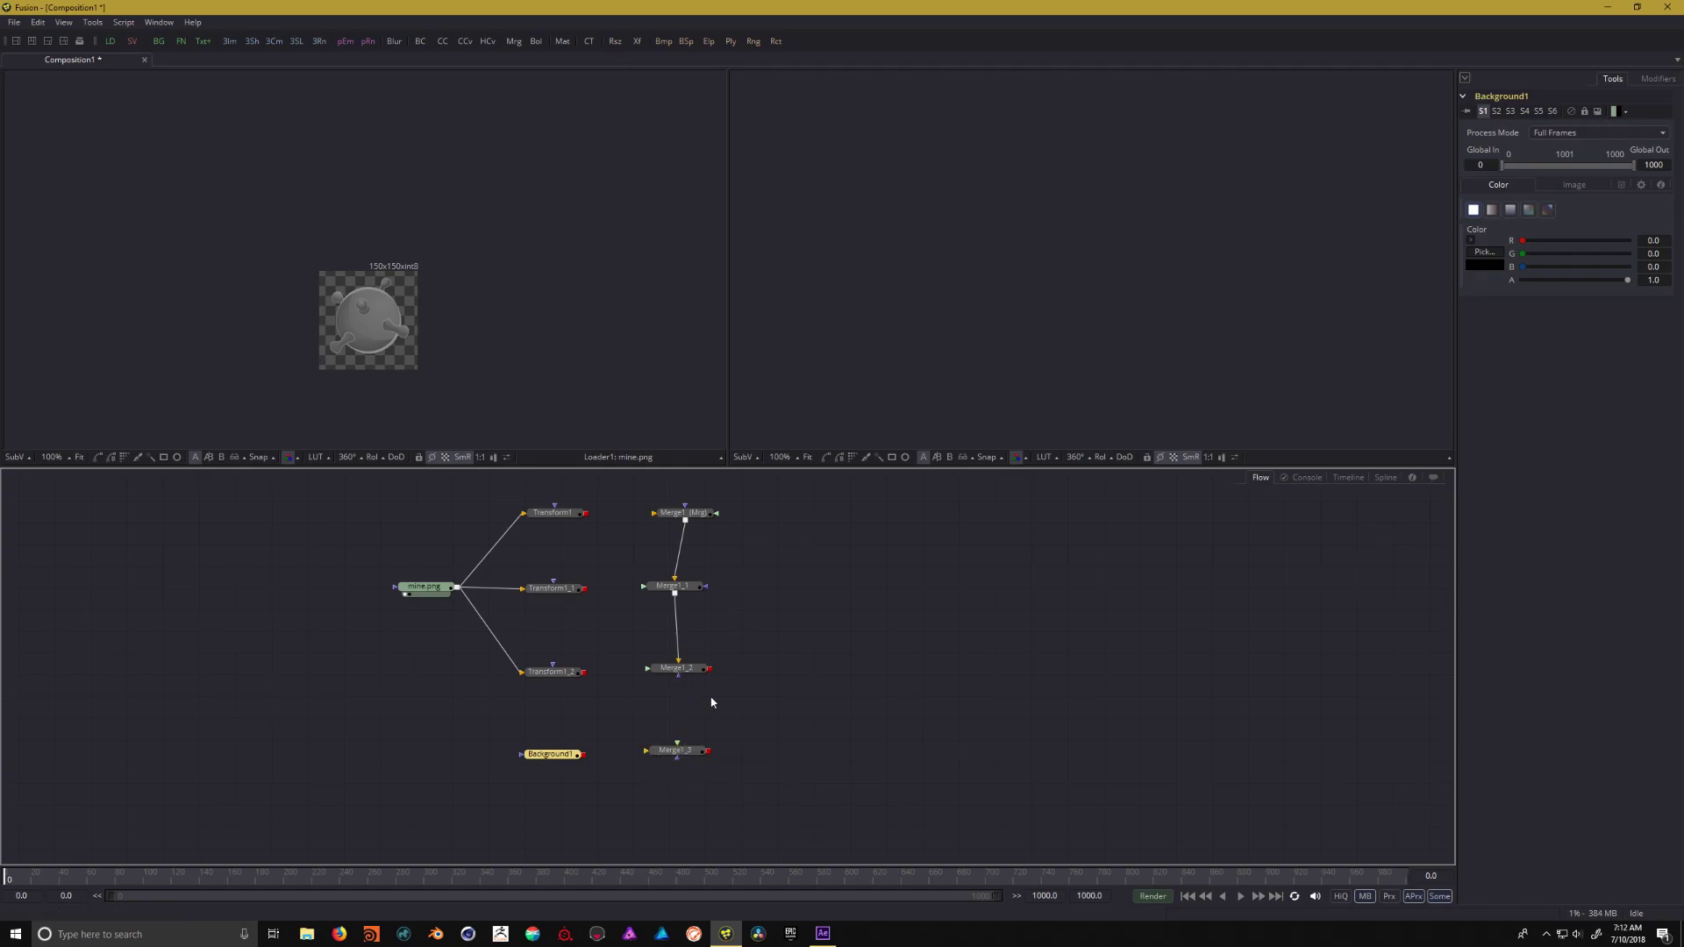
{"action": "left_click_drag", "start_coordinate": [551, 754], "coordinate": [551, 749]}
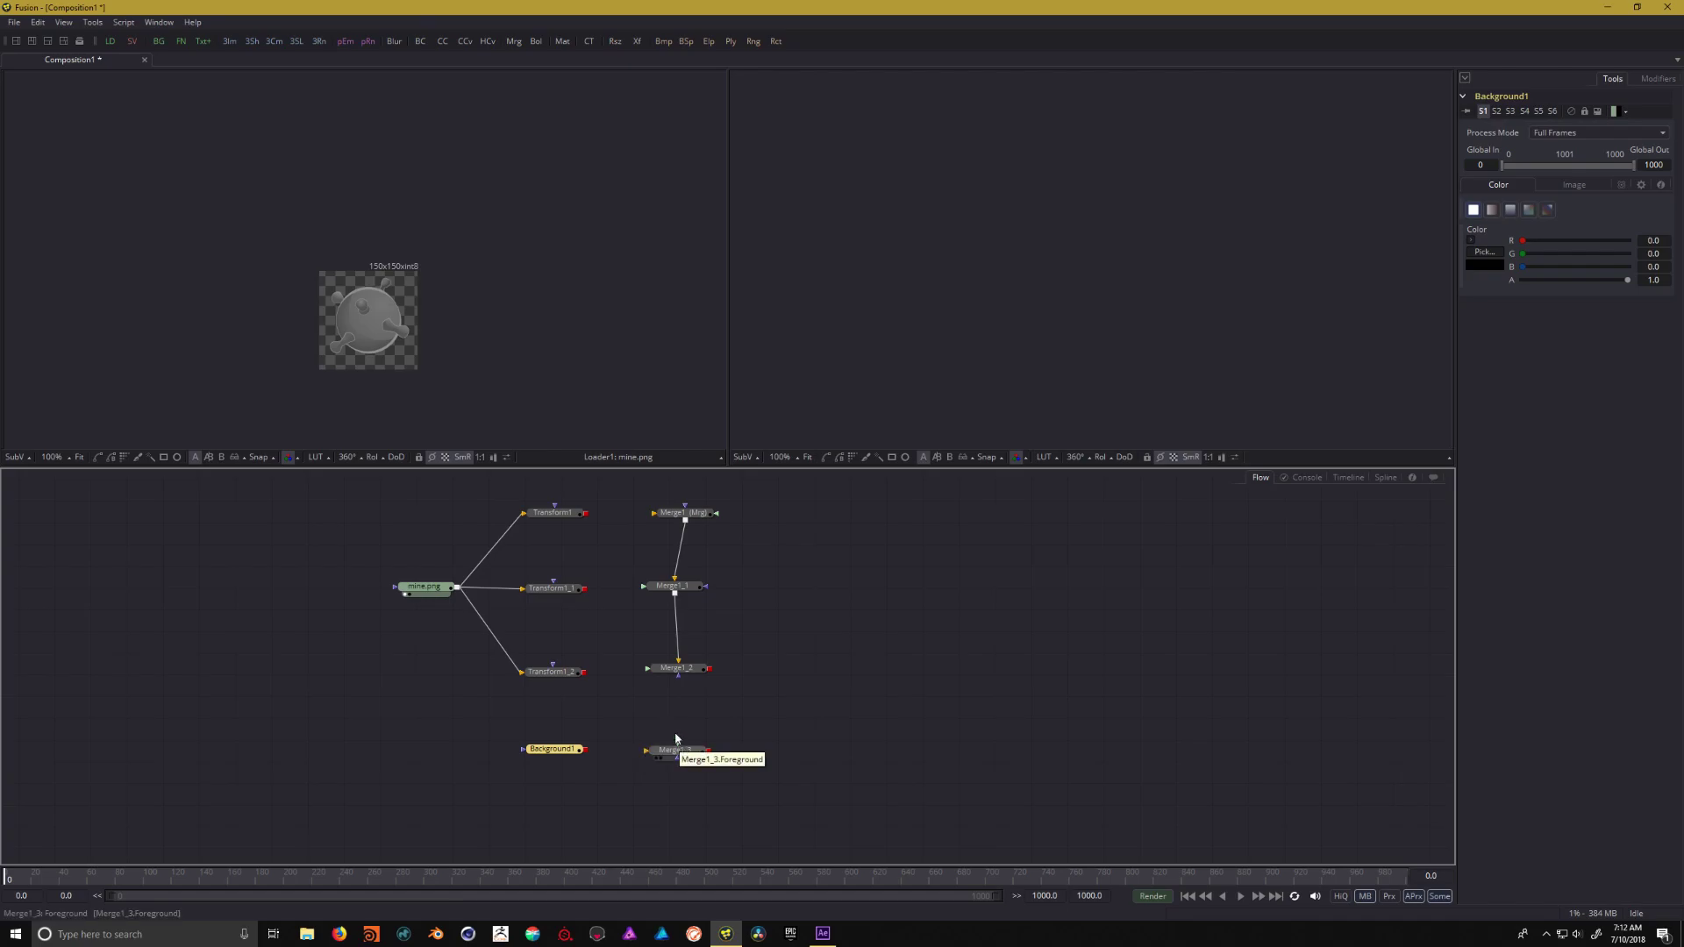
{"action": "left_click_drag", "start_coordinate": [587, 752], "coordinate": [650, 754]}
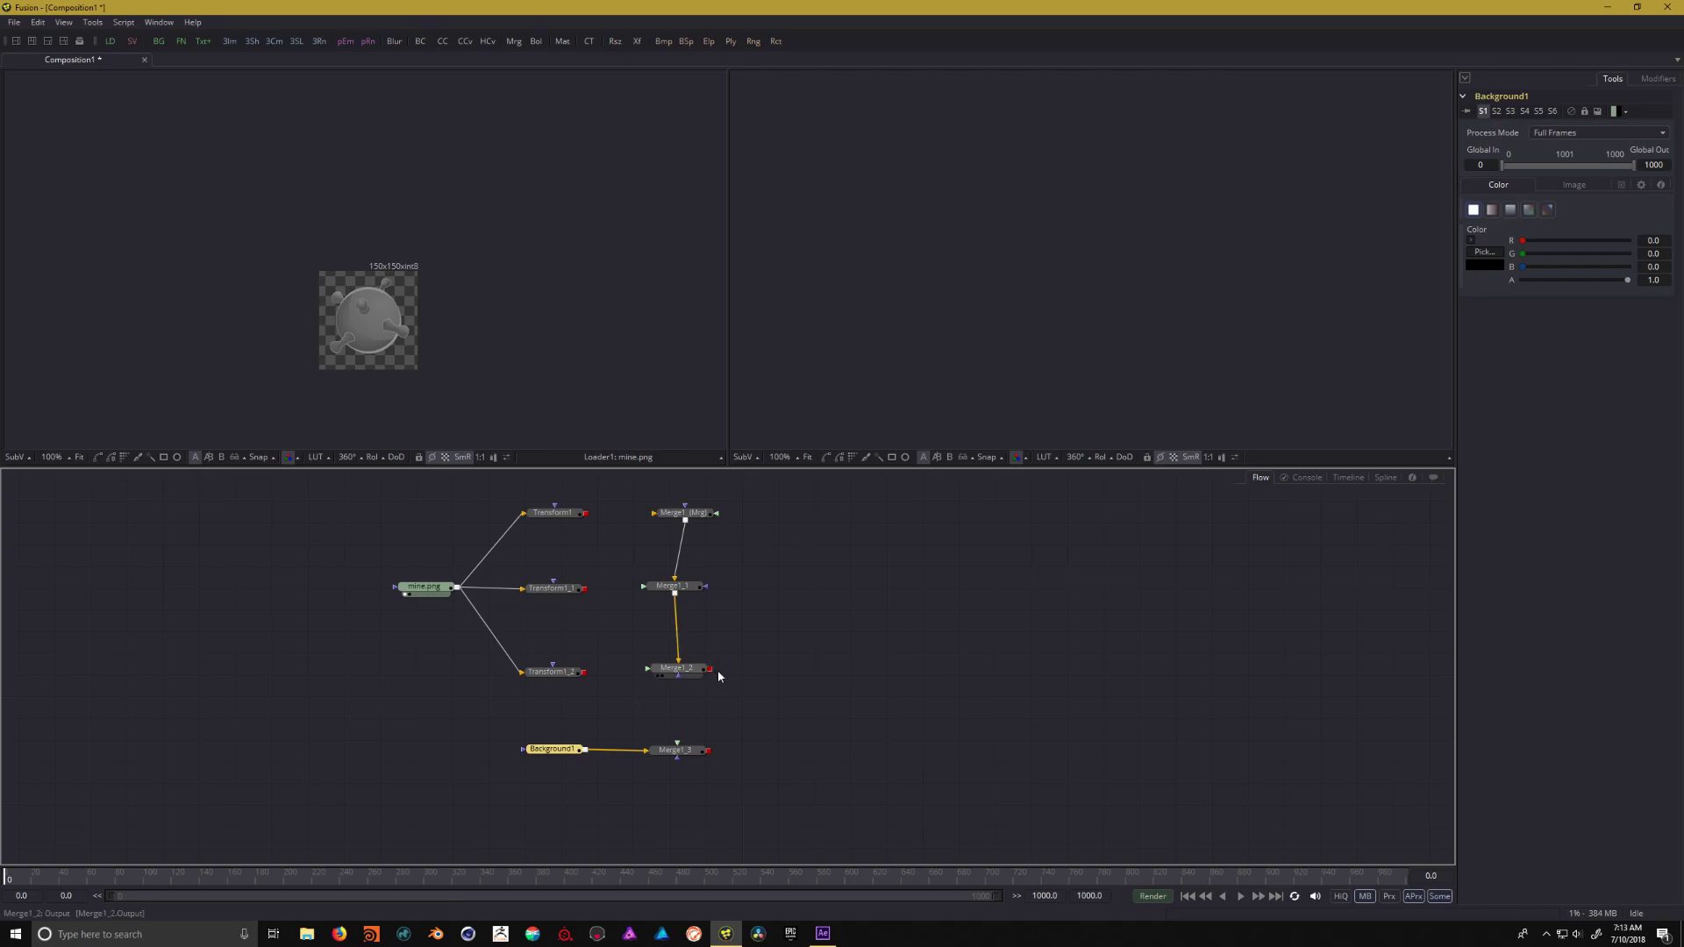
{"action": "left_click_drag", "start_coordinate": [718, 672], "coordinate": [677, 752]}
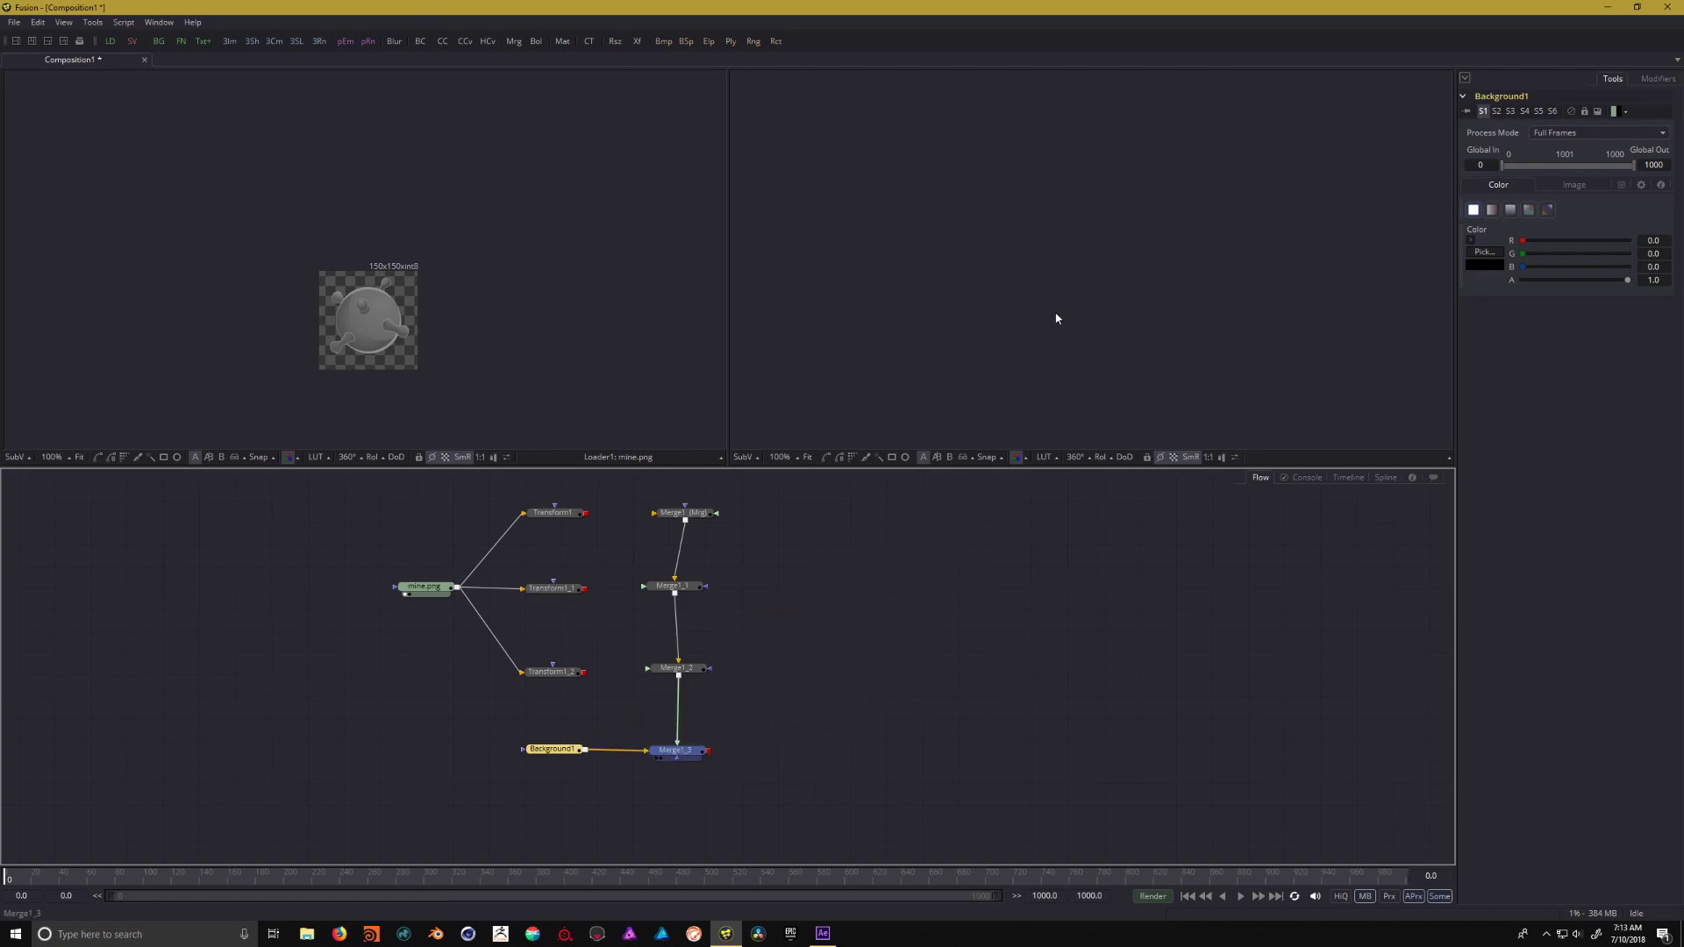
{"action": "key", "text": "2"}
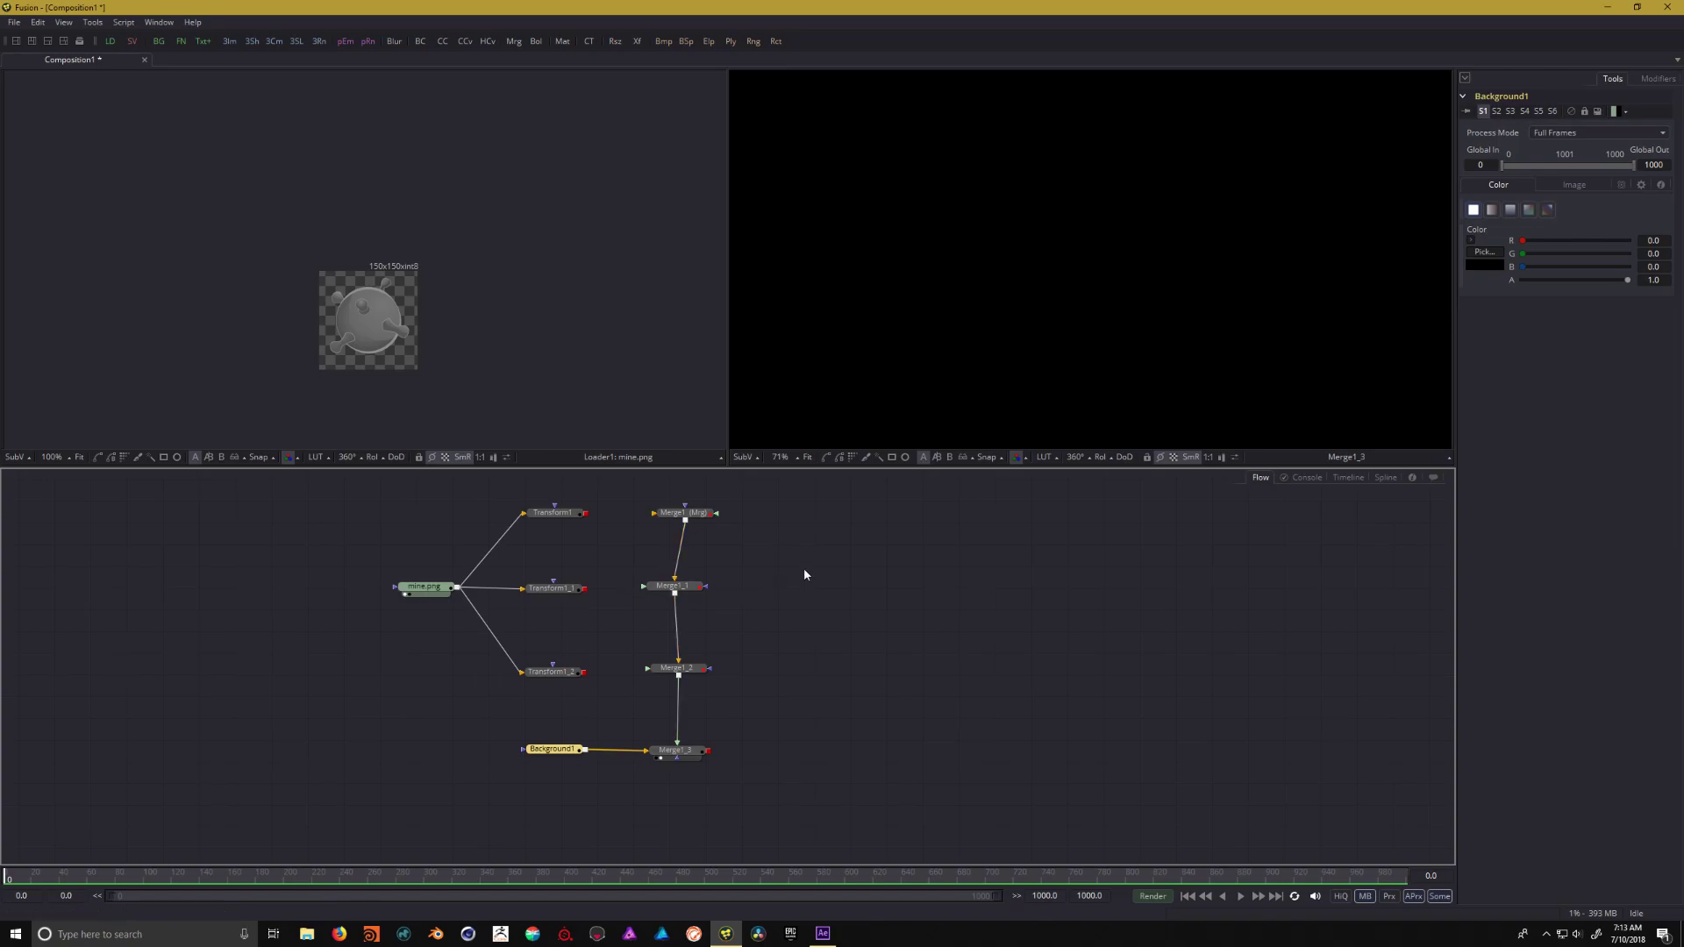
Connect Transform1, Transform1_1 and Transform1_2 into Merge1, Merge1_1 and Merge1_2, then fit the viewer
{"action": "scroll", "coordinate": [803, 567], "scroll_direction": "up", "scroll_amount": 2}
{"action": "left_click_drag", "start_coordinate": [678, 556], "coordinate": [669, 553]}
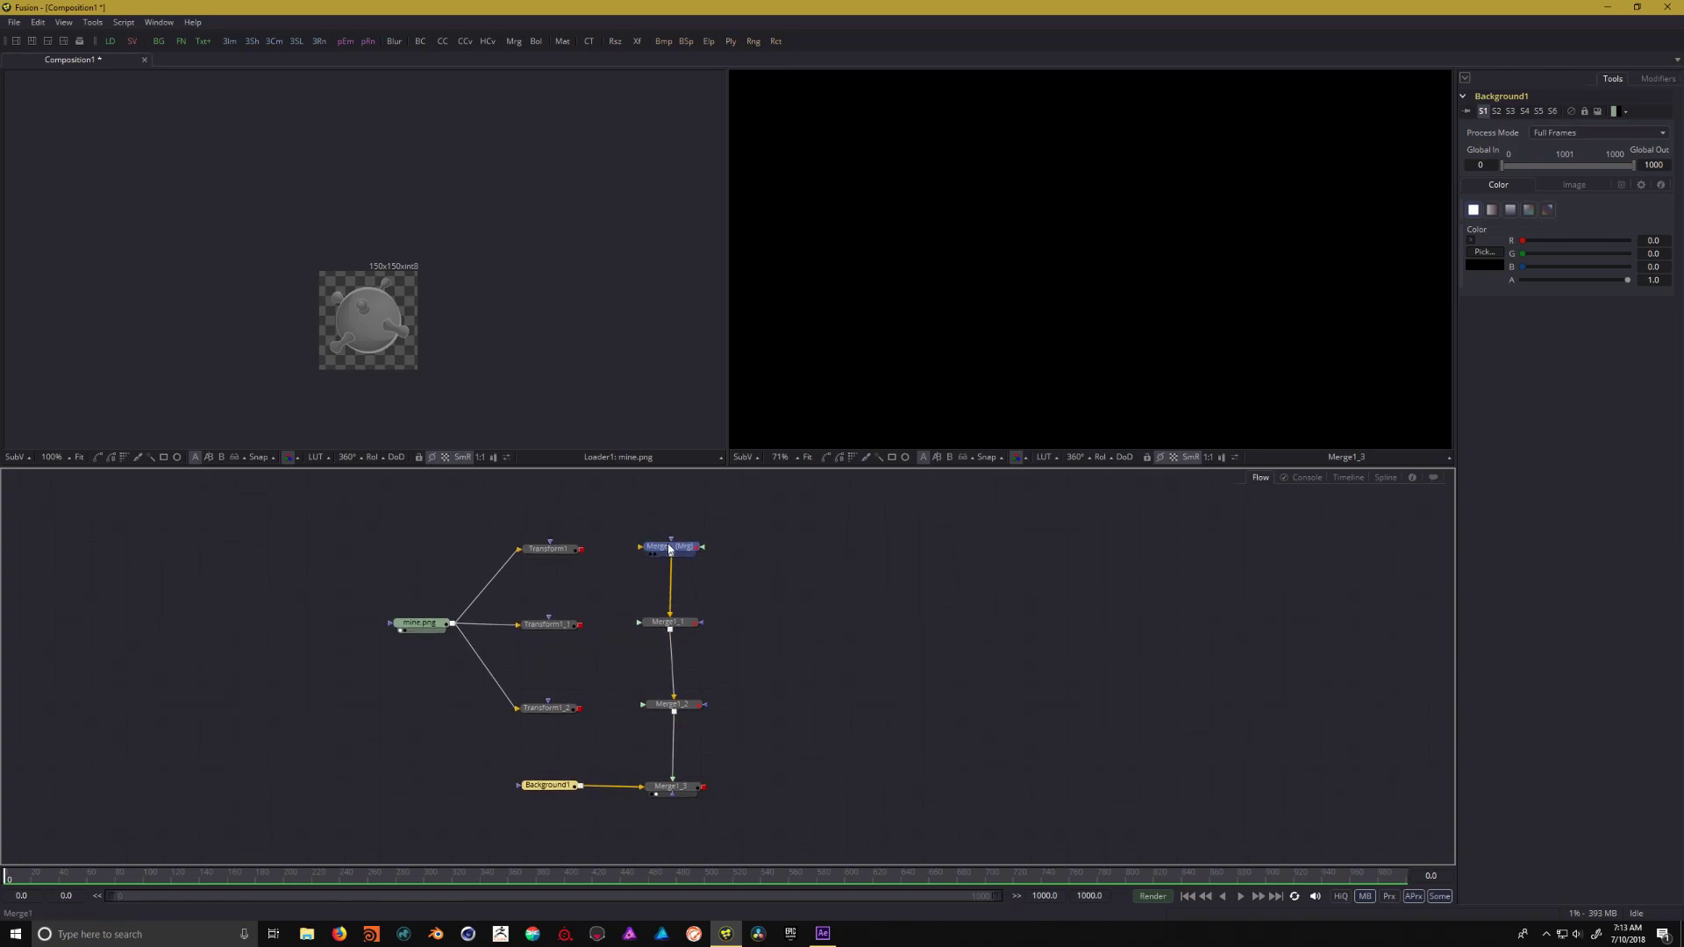
{"action": "left_click", "coordinate": [681, 629]}
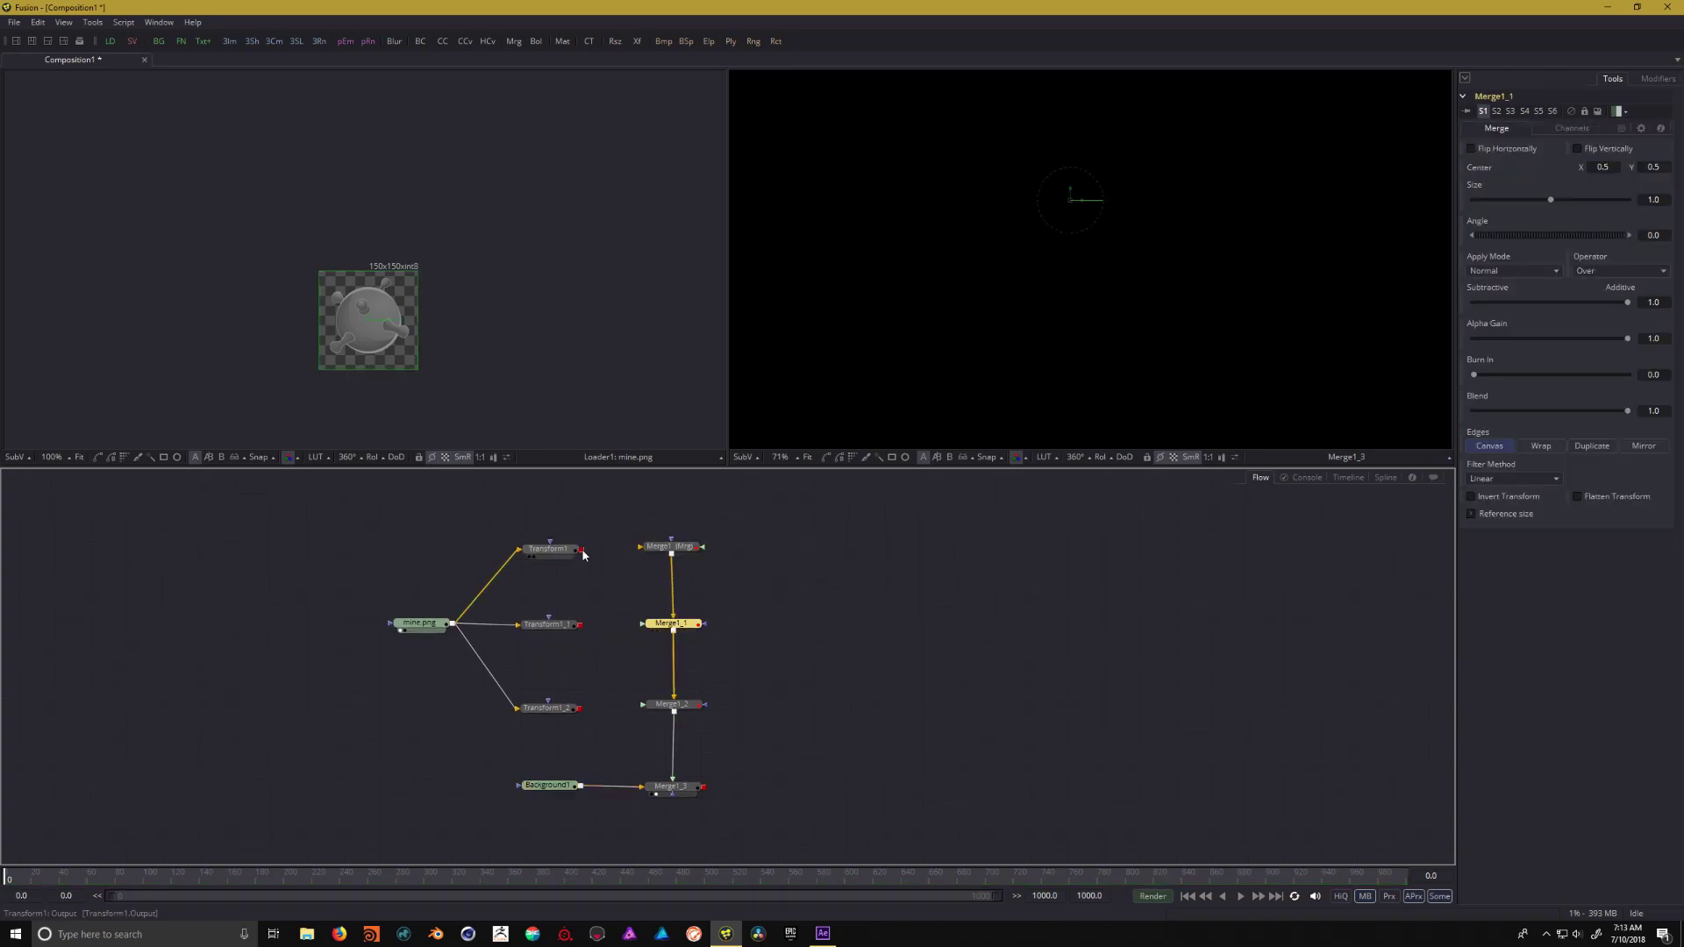
{"action": "left_click_drag", "start_coordinate": [581, 549], "coordinate": [643, 546]}
{"action": "left_click_drag", "start_coordinate": [581, 625], "coordinate": [647, 633]}
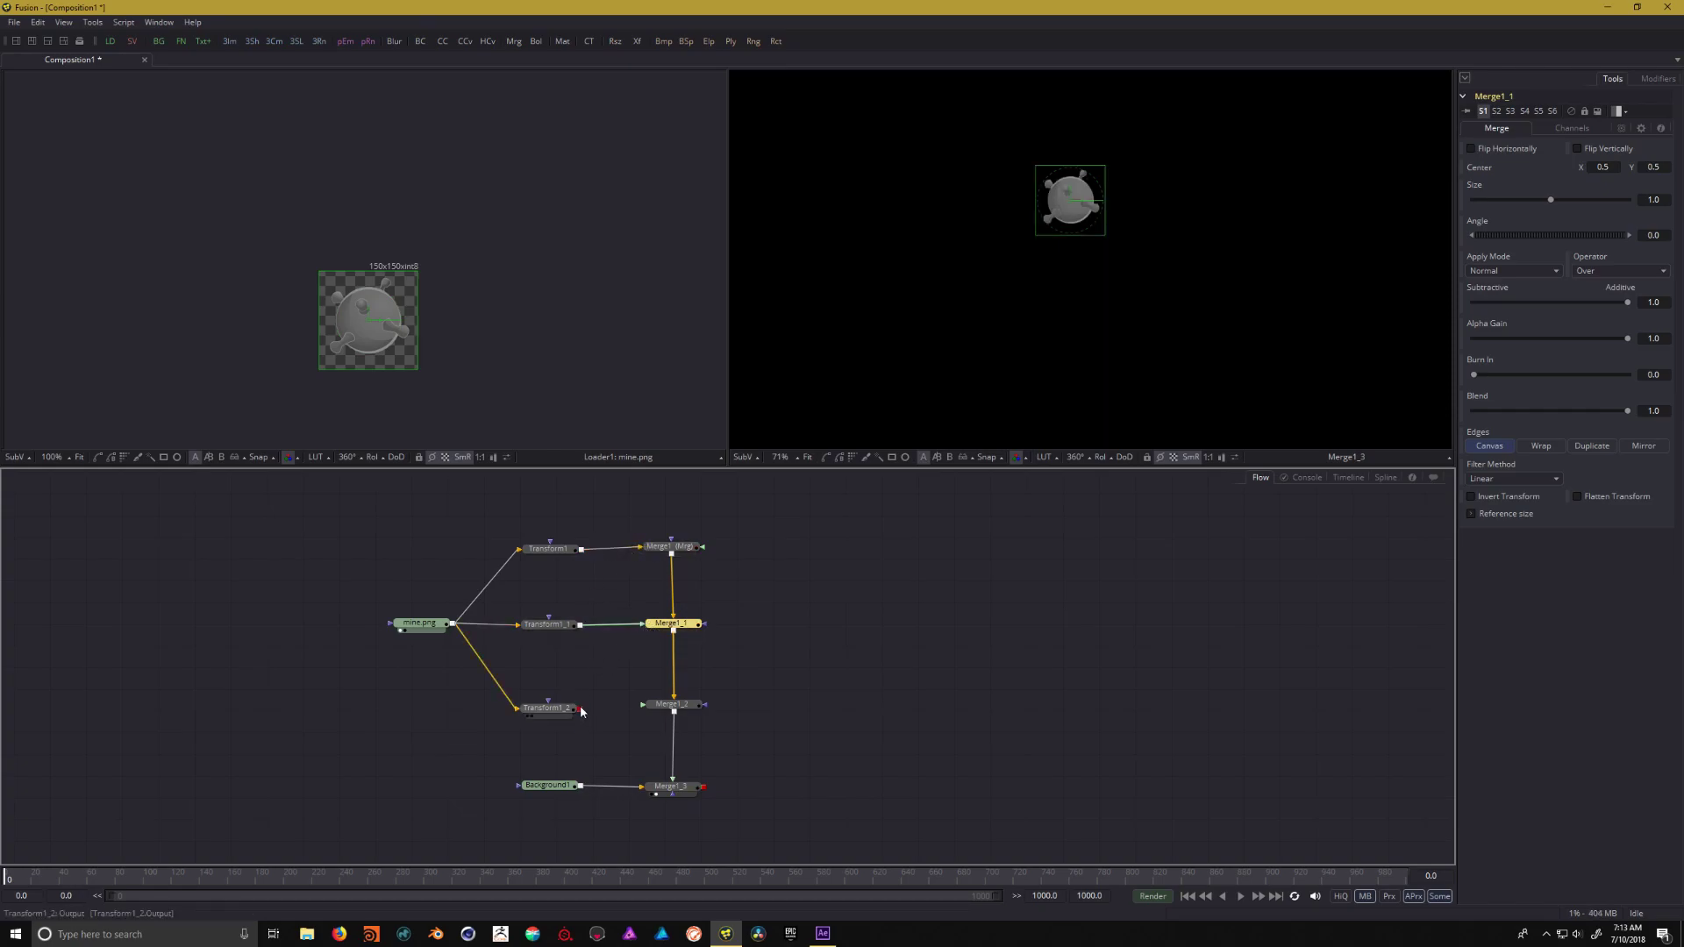
{"action": "left_click_drag", "start_coordinate": [581, 708], "coordinate": [643, 705]}
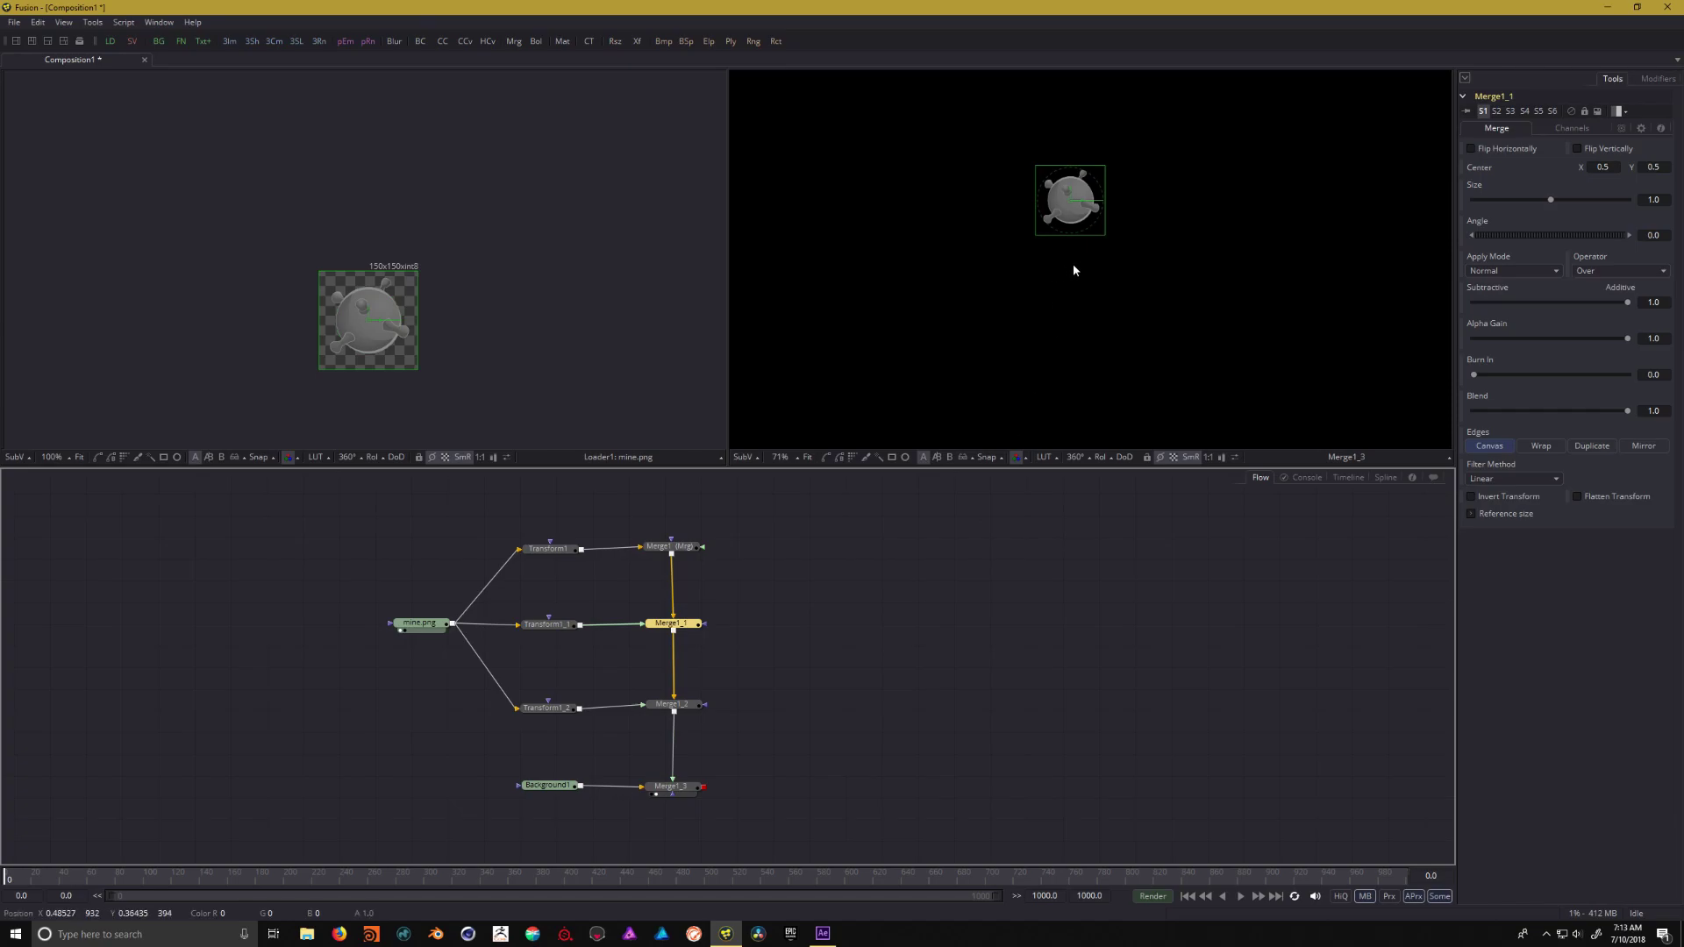
{"action": "key", "text": "ctrl+f"}
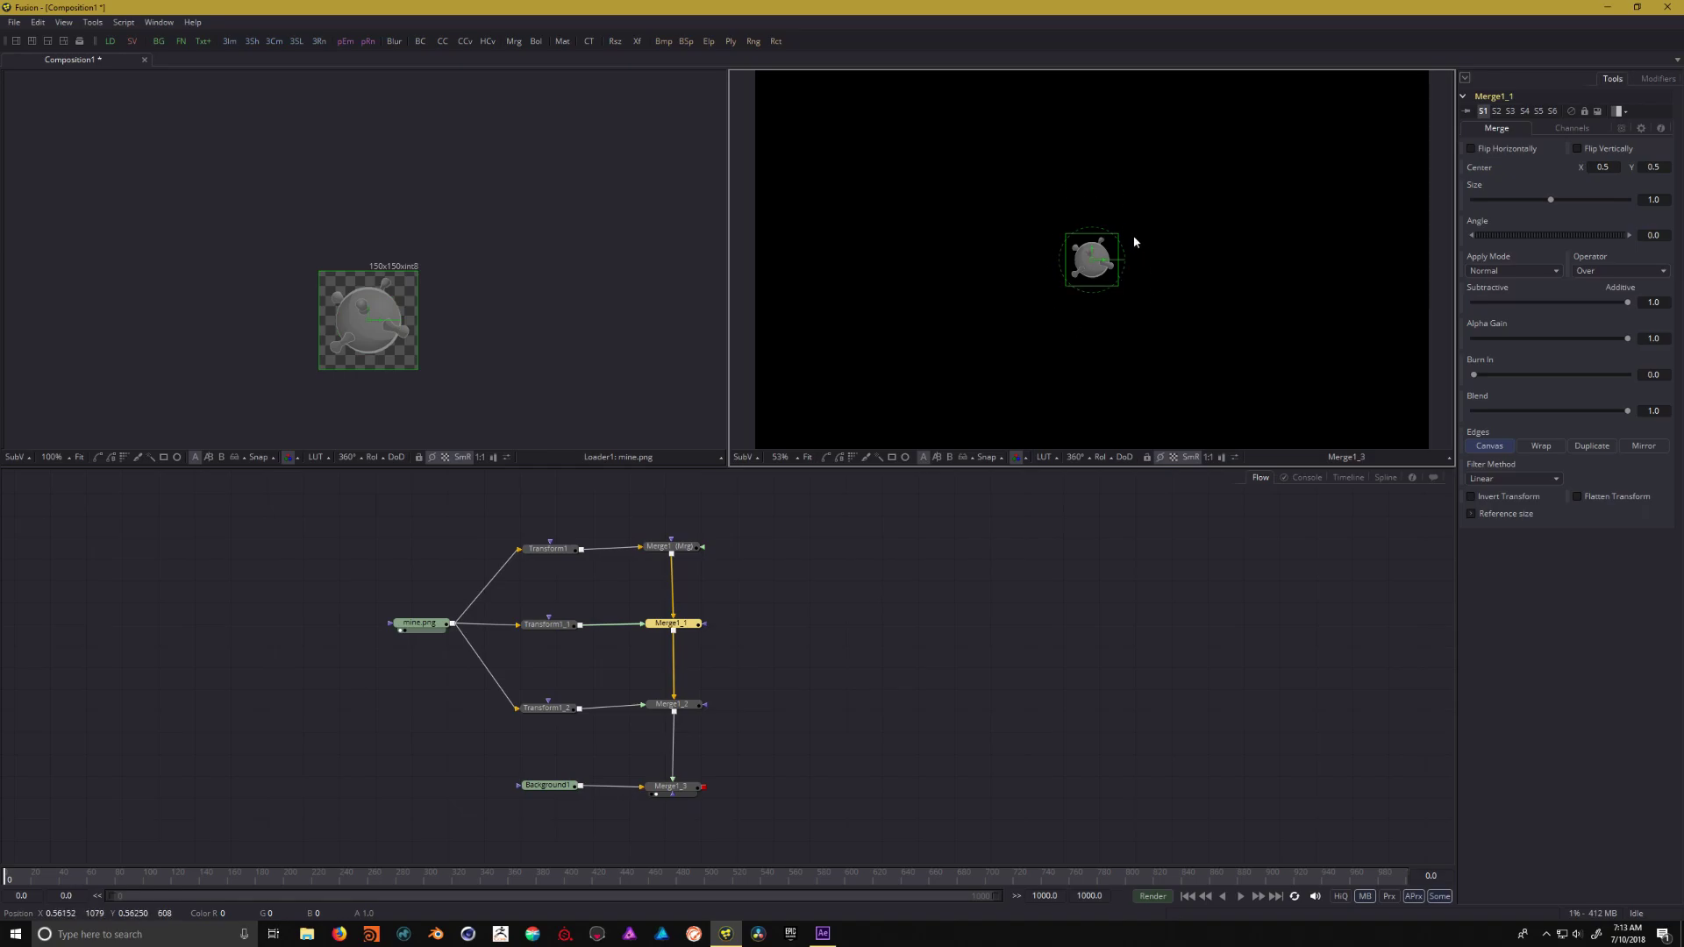
Move Transform1's mine up and Transform1_2's mine down in the viewer
{"action": "left_click", "coordinate": [550, 550]}
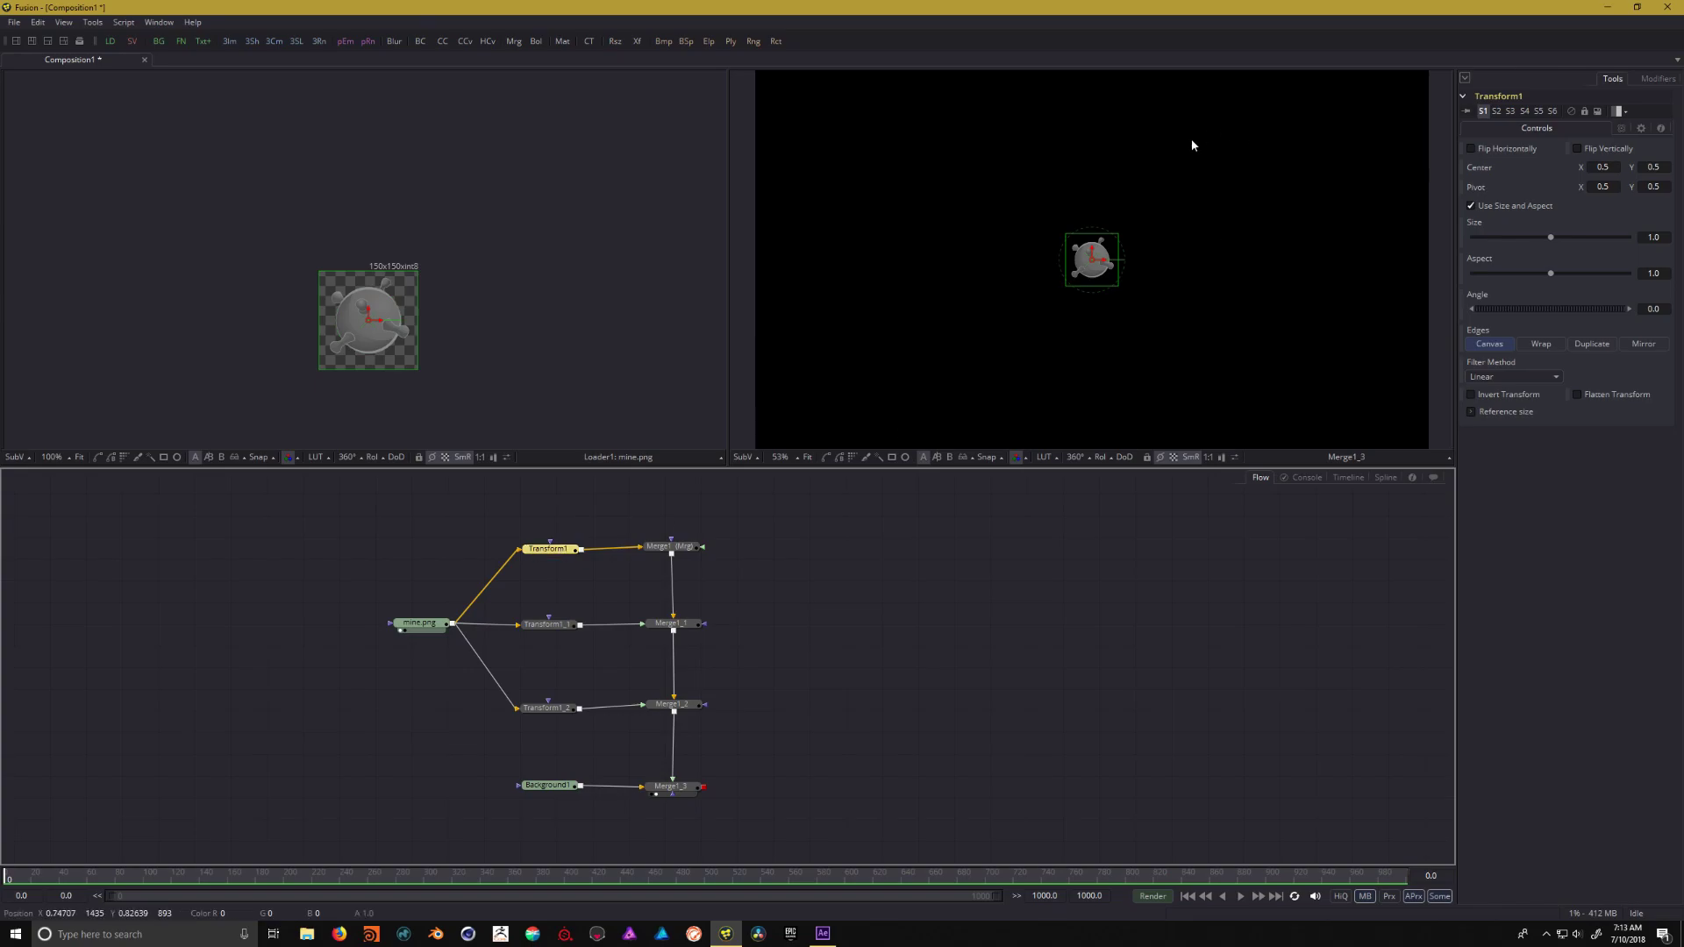
{"action": "left_click_drag", "start_coordinate": [1096, 250], "coordinate": [1095, 173]}
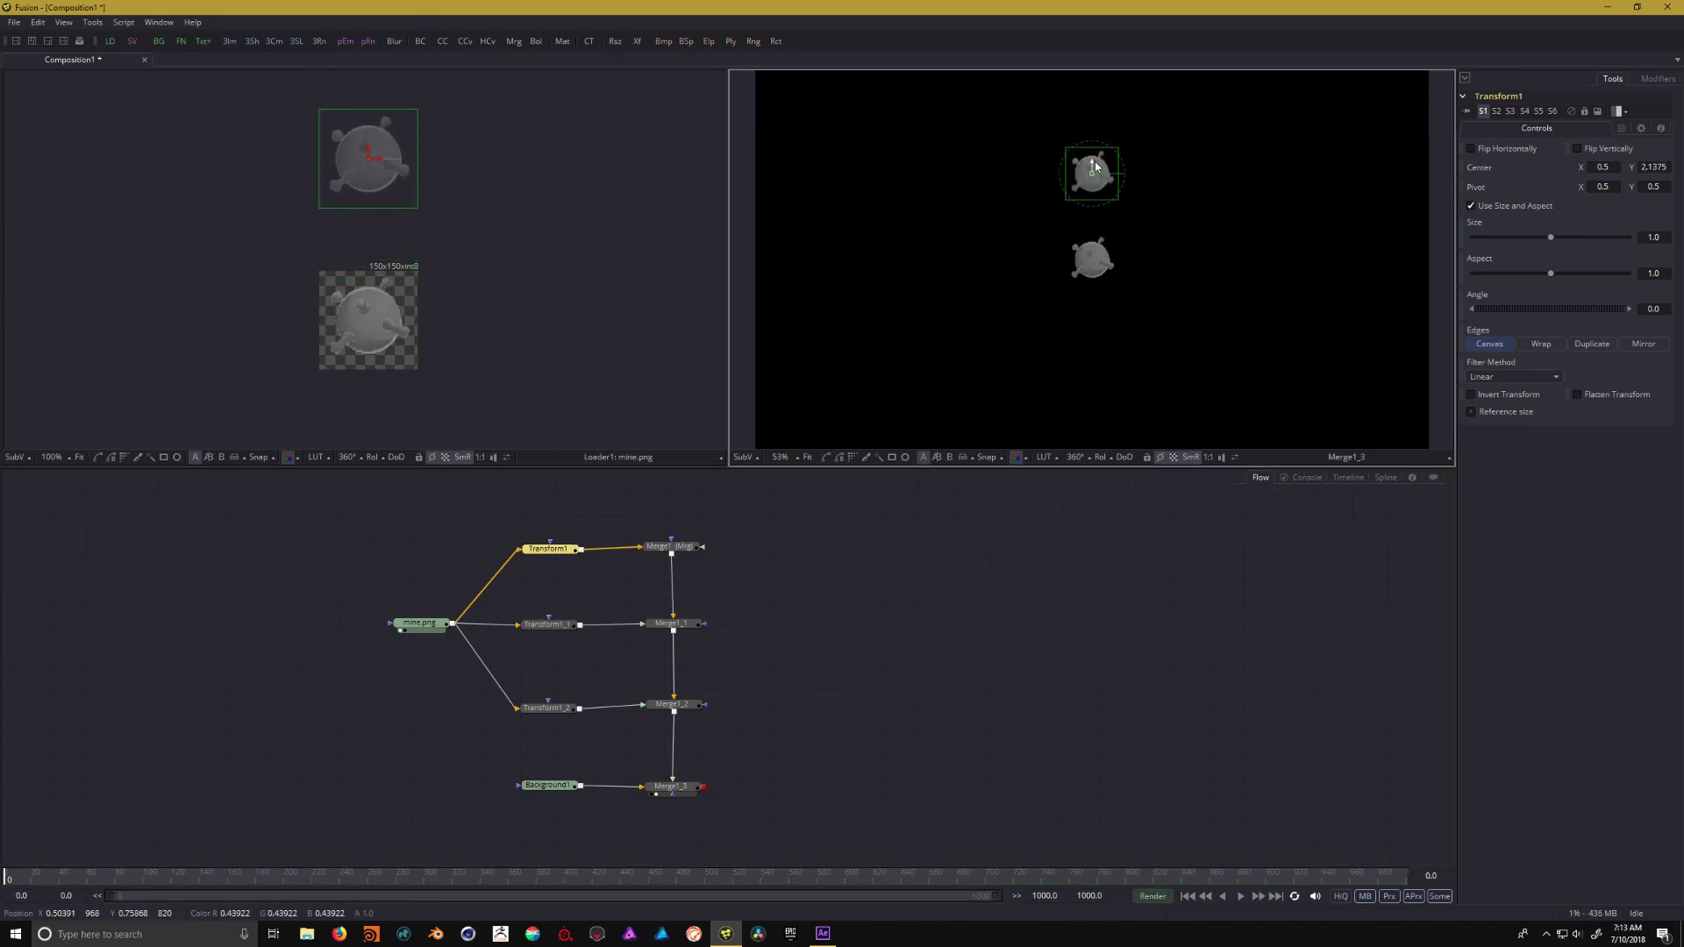
{"action": "left_click", "coordinate": [552, 706]}
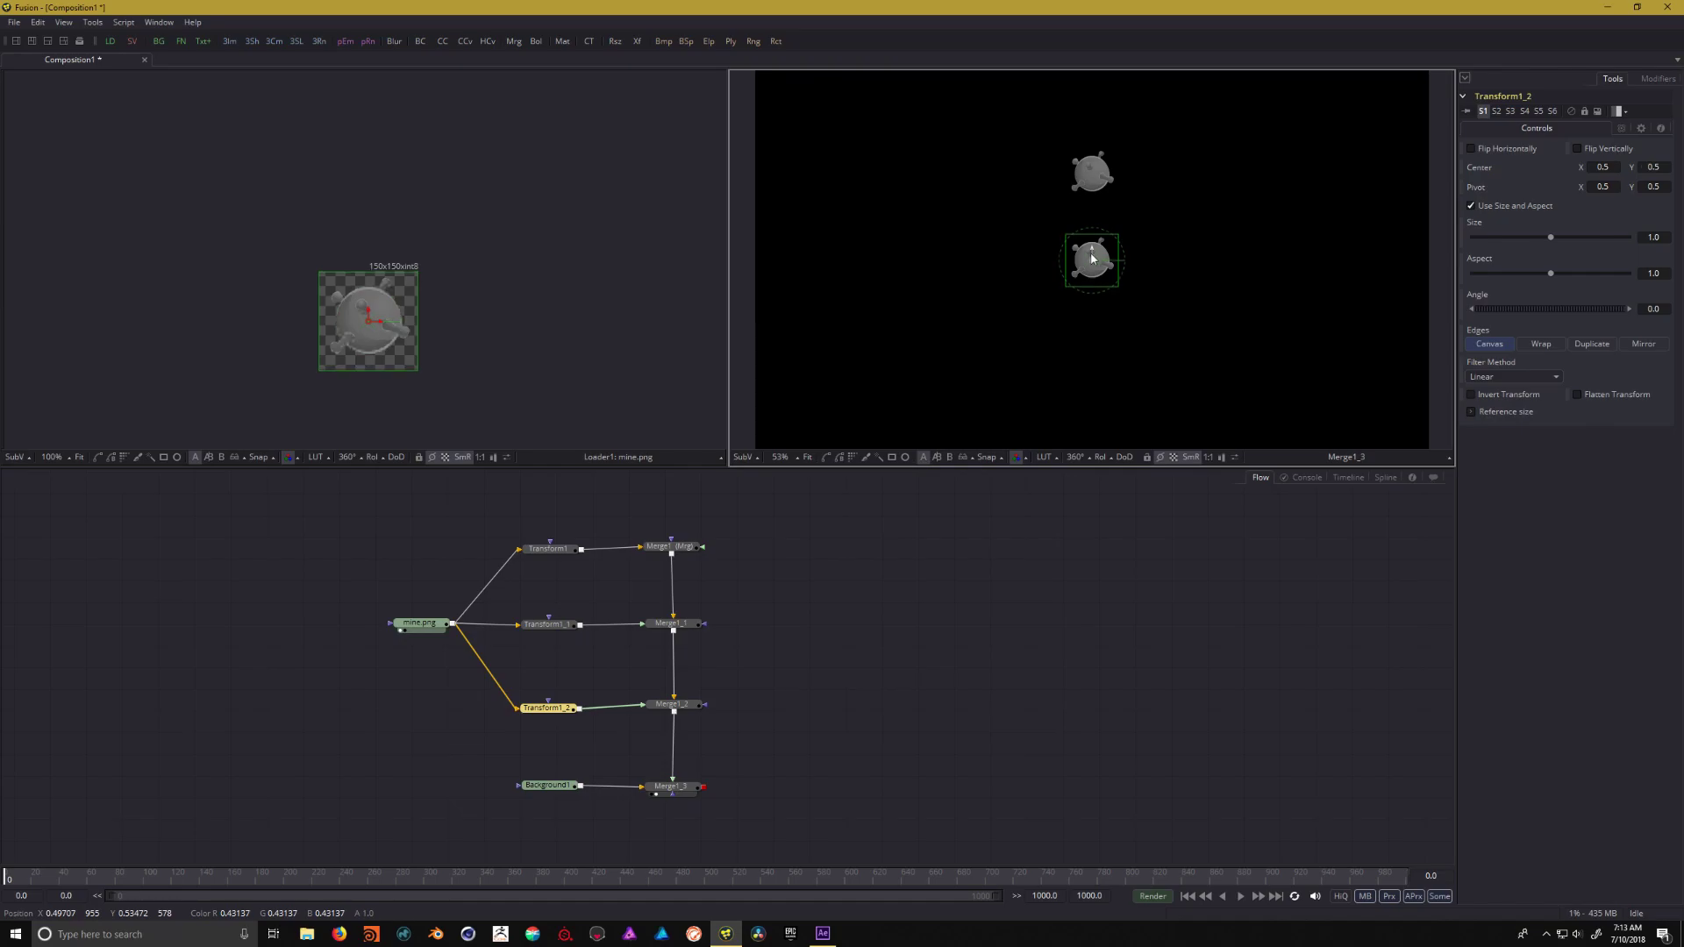
{"action": "left_click_drag", "start_coordinate": [1091, 251], "coordinate": [1097, 345]}
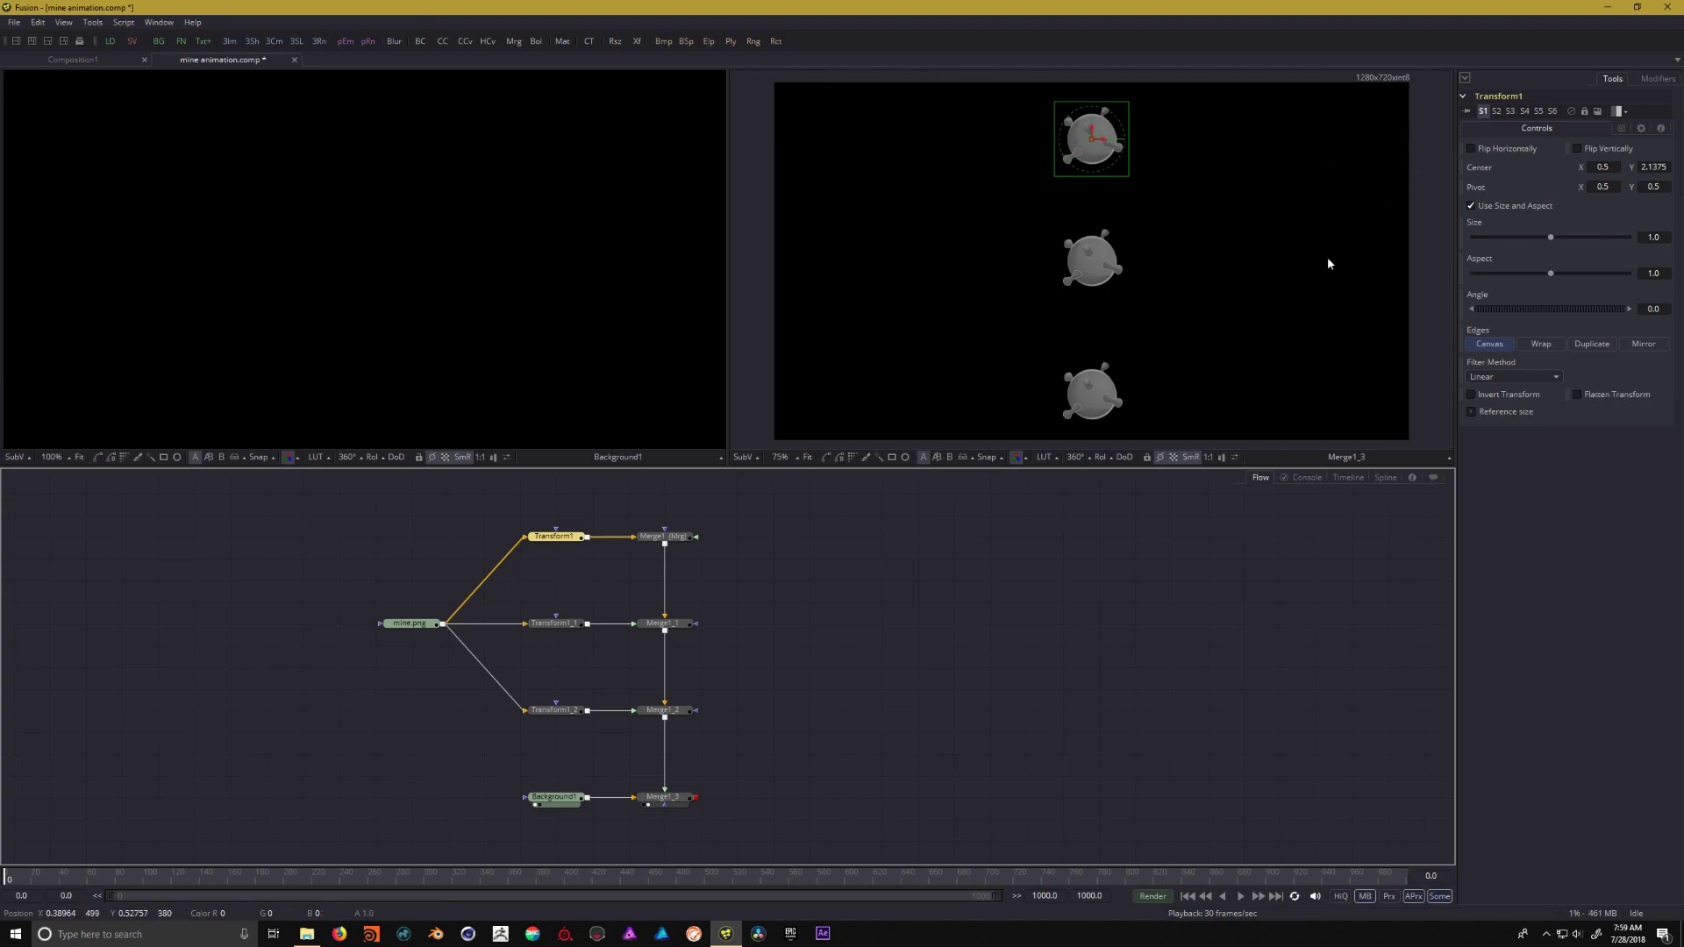
Animate Transform1's Center and key its X at -2.5 on frame 0
{"action": "right_click", "coordinate": [1479, 169]}
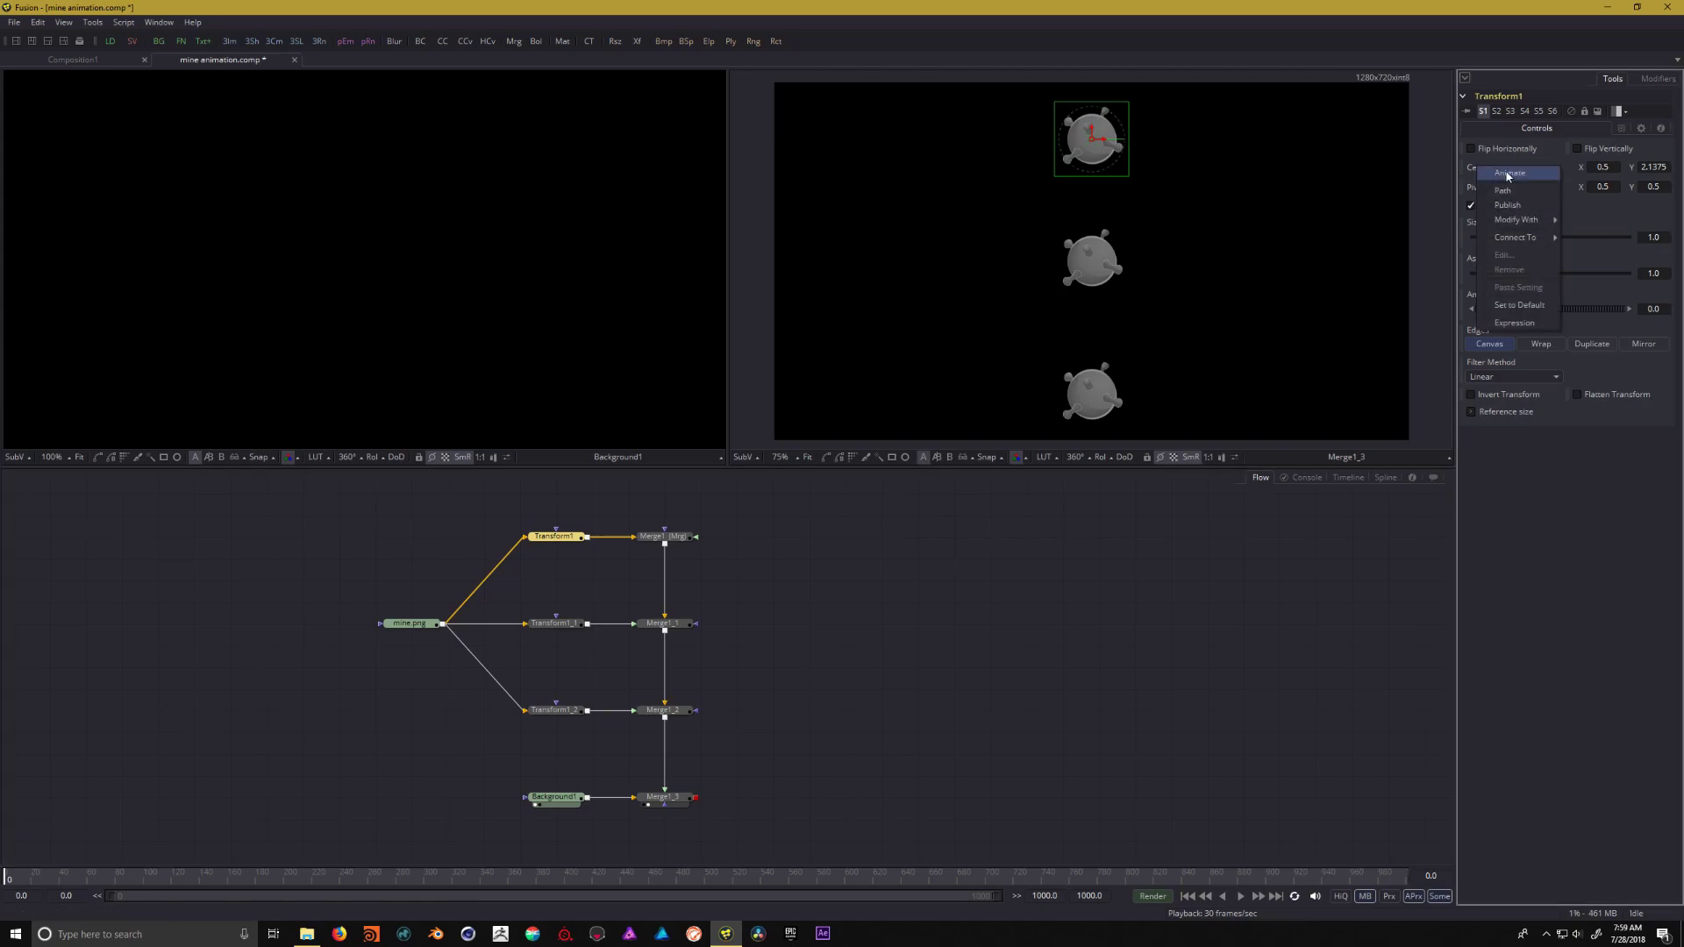
{"action": "left_click", "coordinate": [1514, 176]}
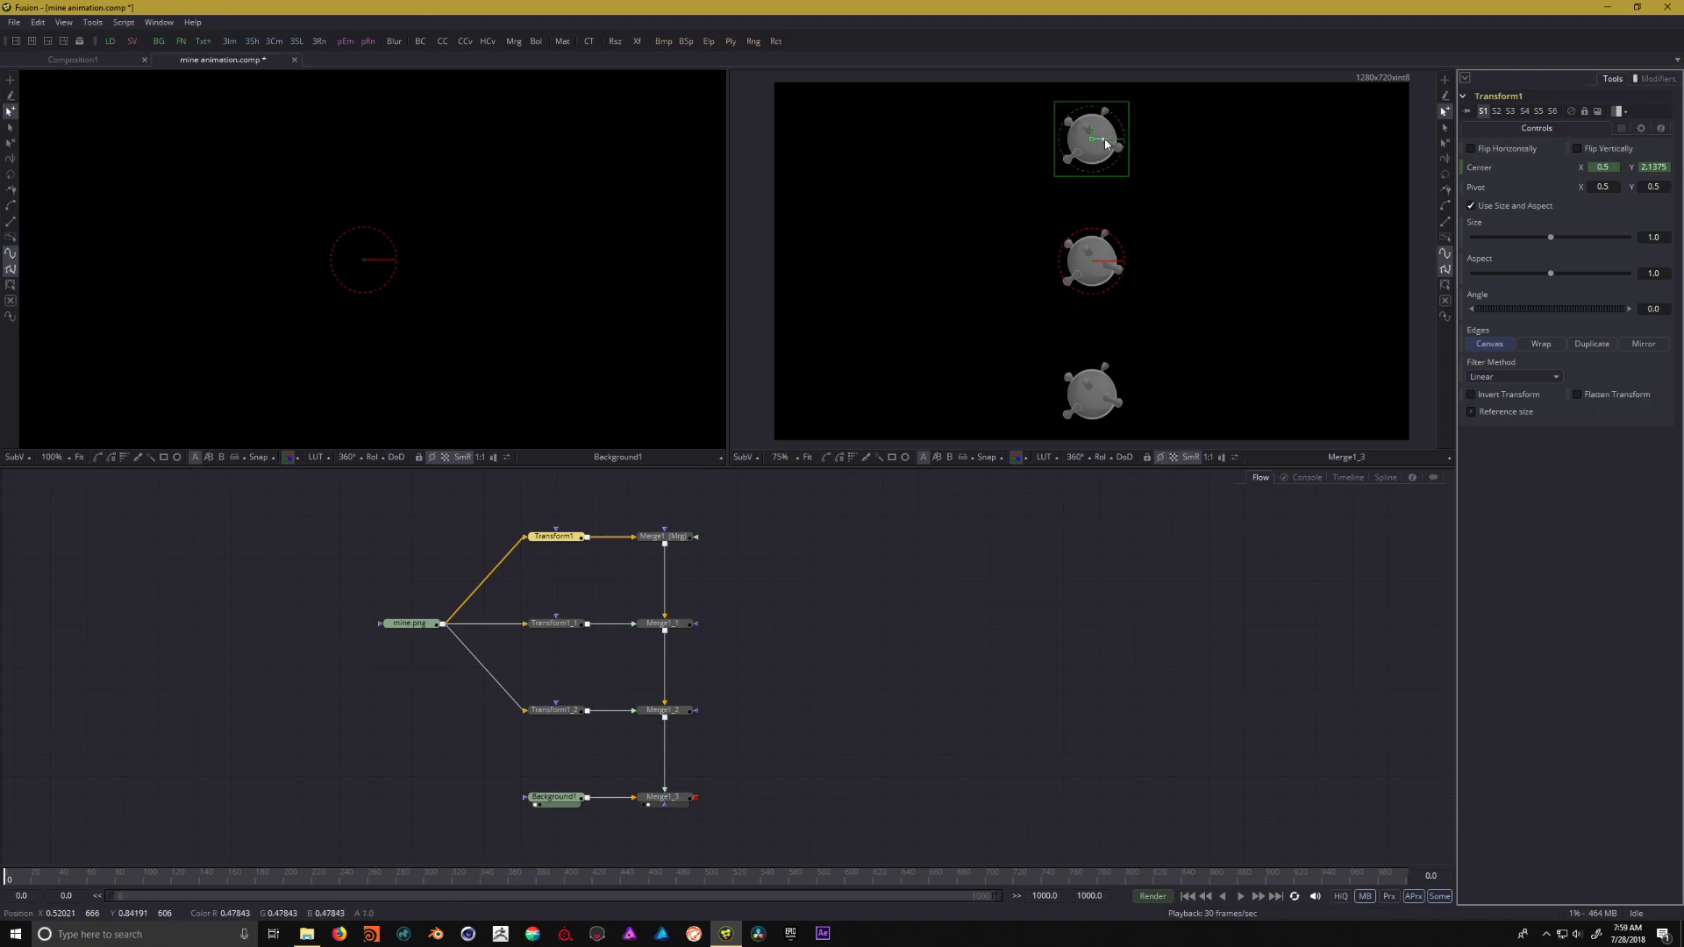
{"action": "left_click_drag", "start_coordinate": [1105, 143], "coordinate": [886, 151]}
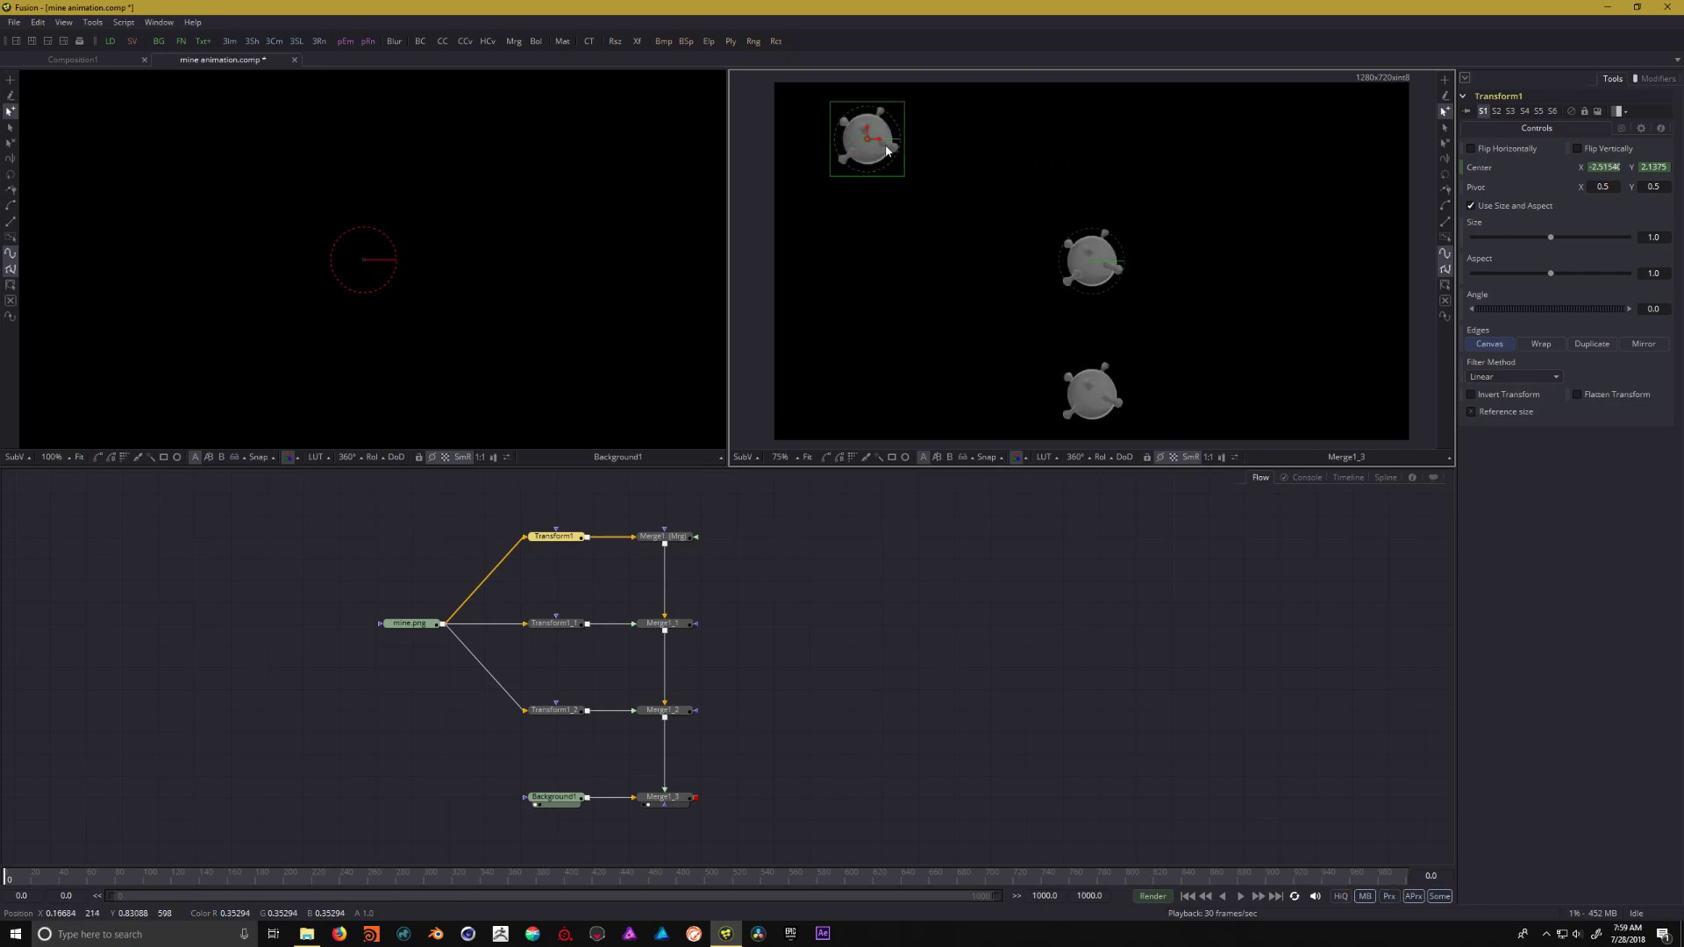
{"action": "key", "text": "BackSpace"}
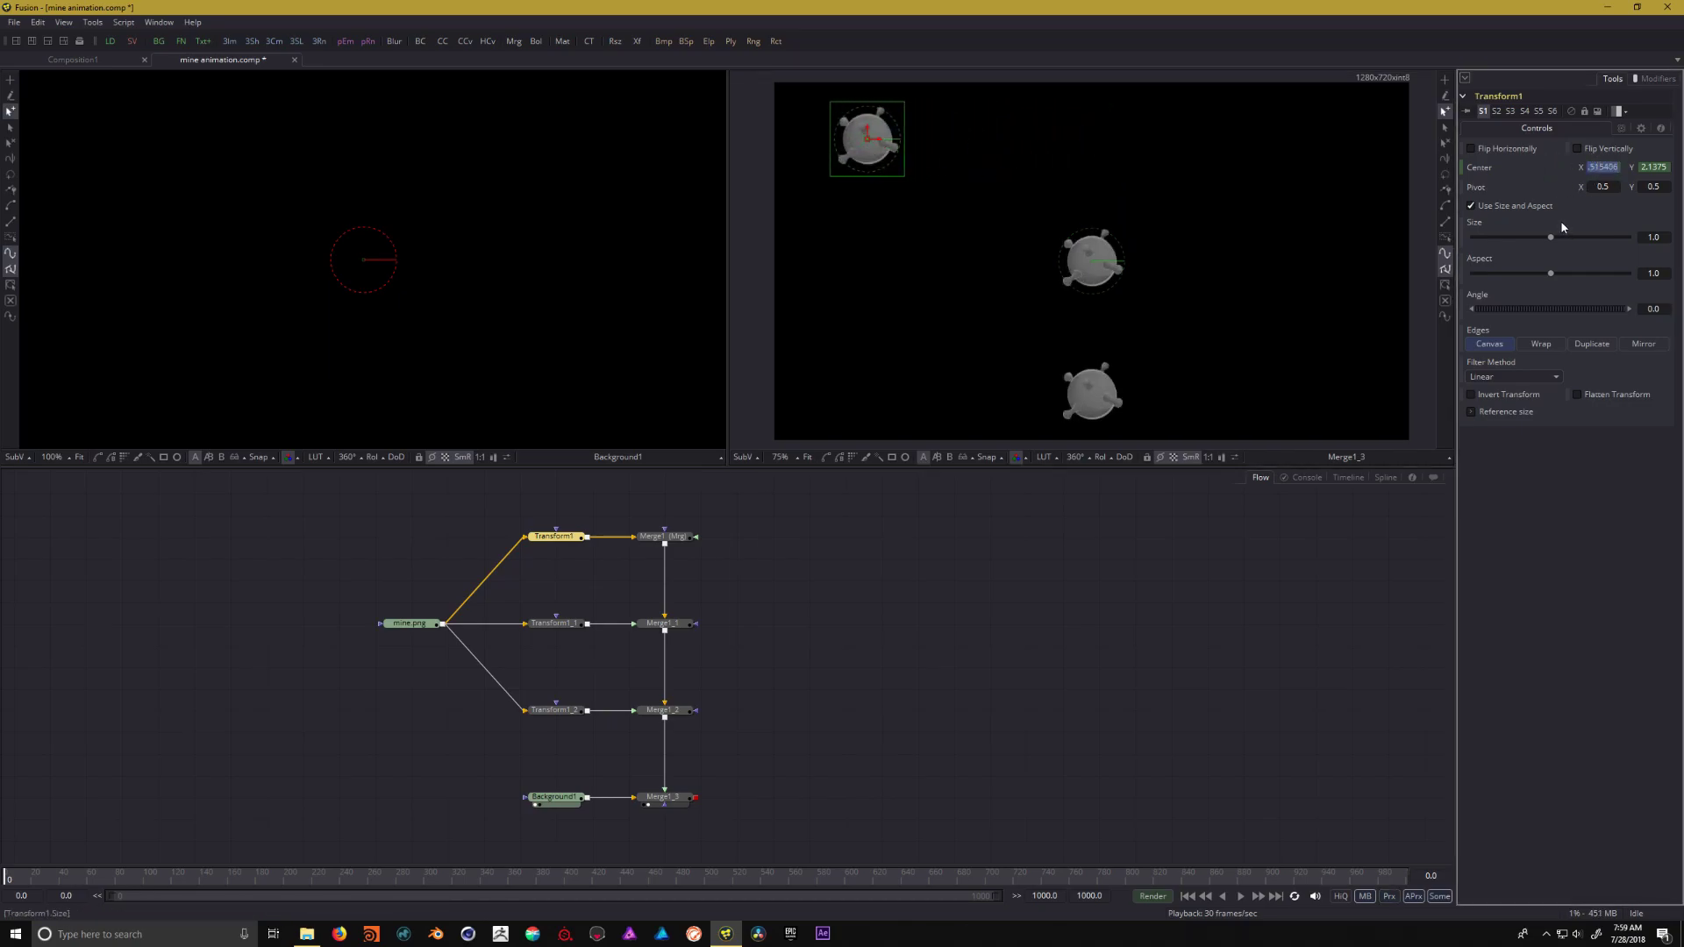
{"action": "type", "text": "-2.5"}
{"action": "key", "text": "Tab"}
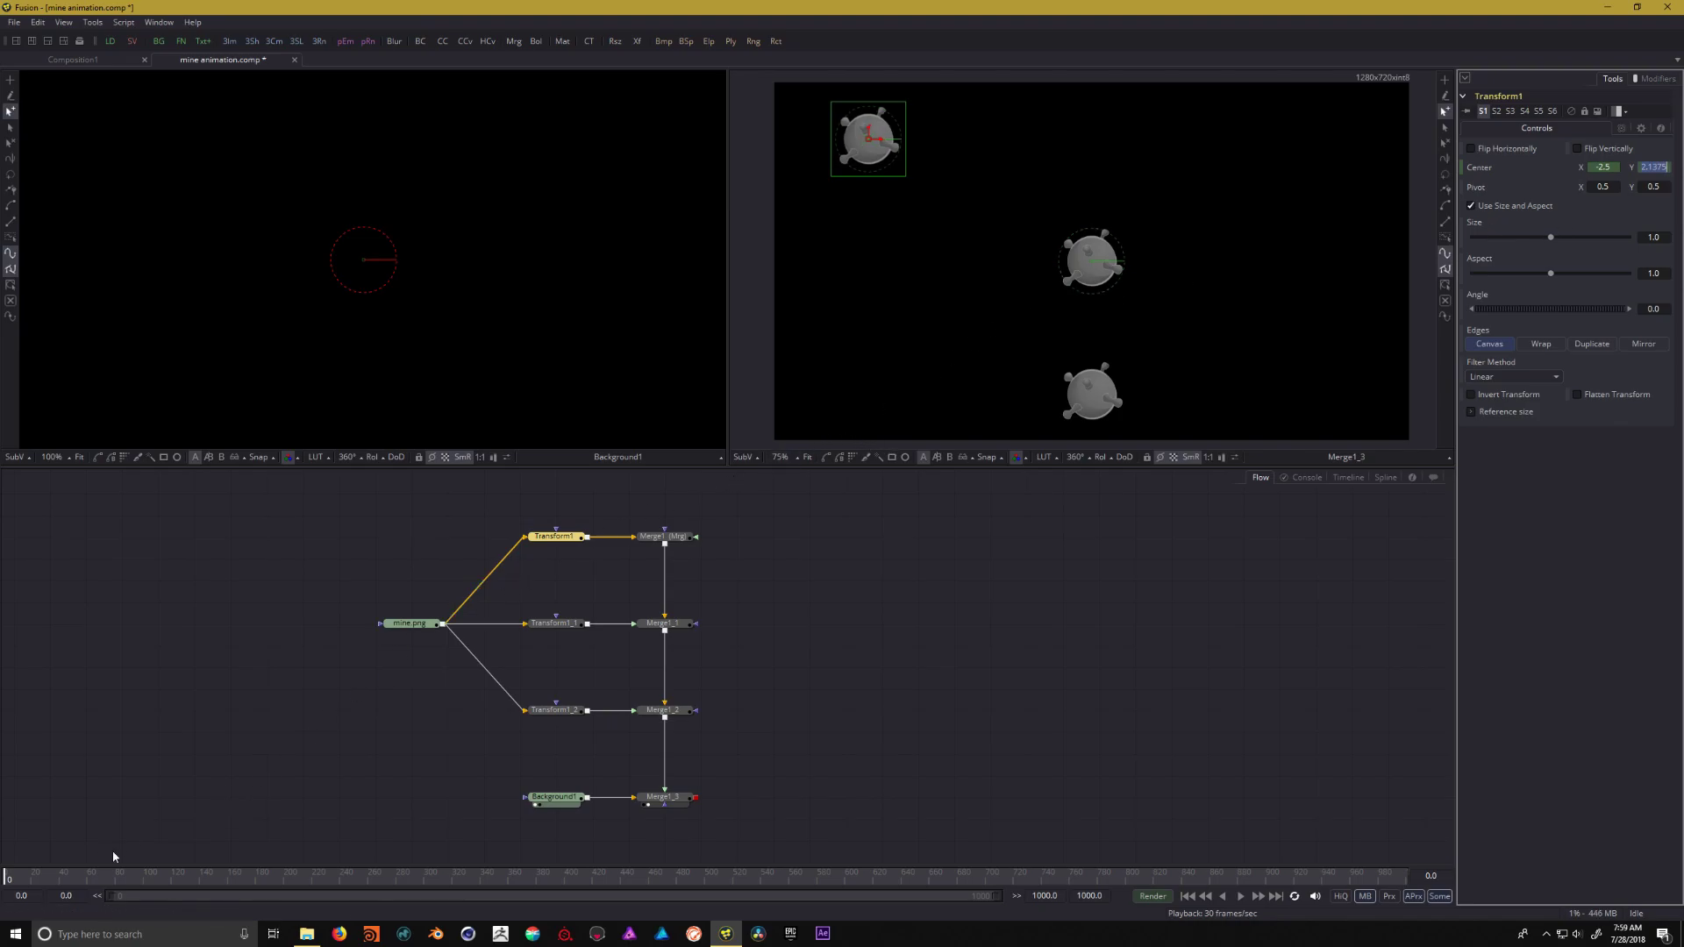
Key the top mine's centre X at 3.5 on frame 30
{"action": "left_click", "coordinate": [24, 878]}
{"action": "left_click_drag", "start_coordinate": [25, 878], "coordinate": [47, 887]}
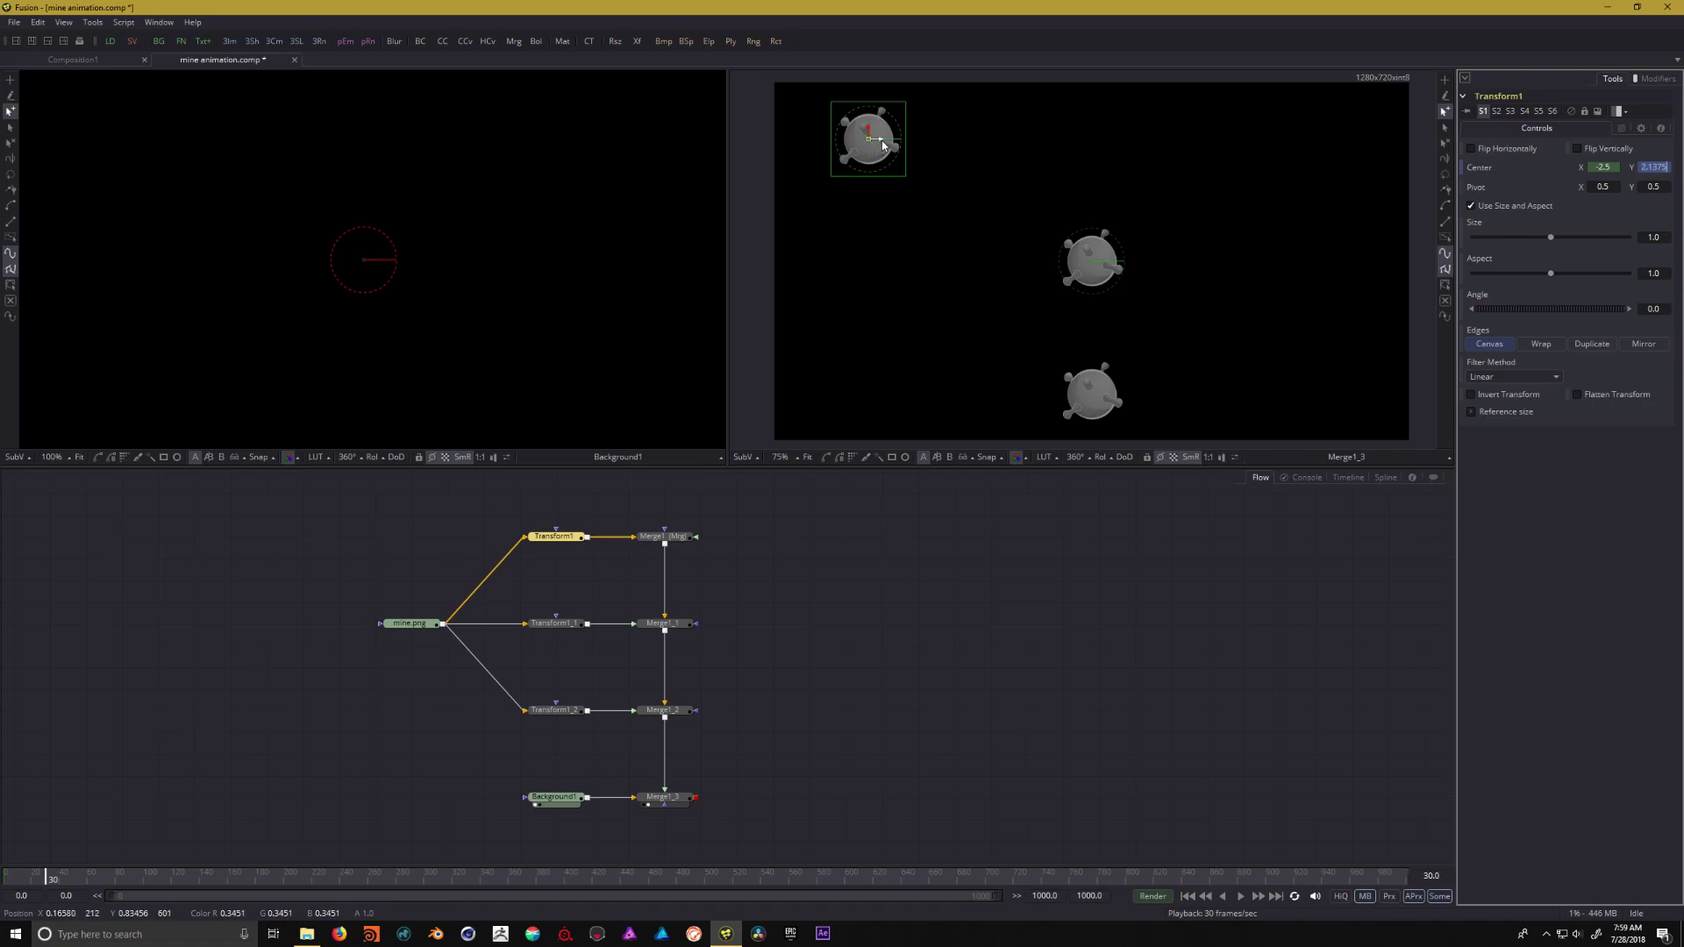
{"action": "left_click_drag", "start_coordinate": [881, 140], "coordinate": [1334, 160]}
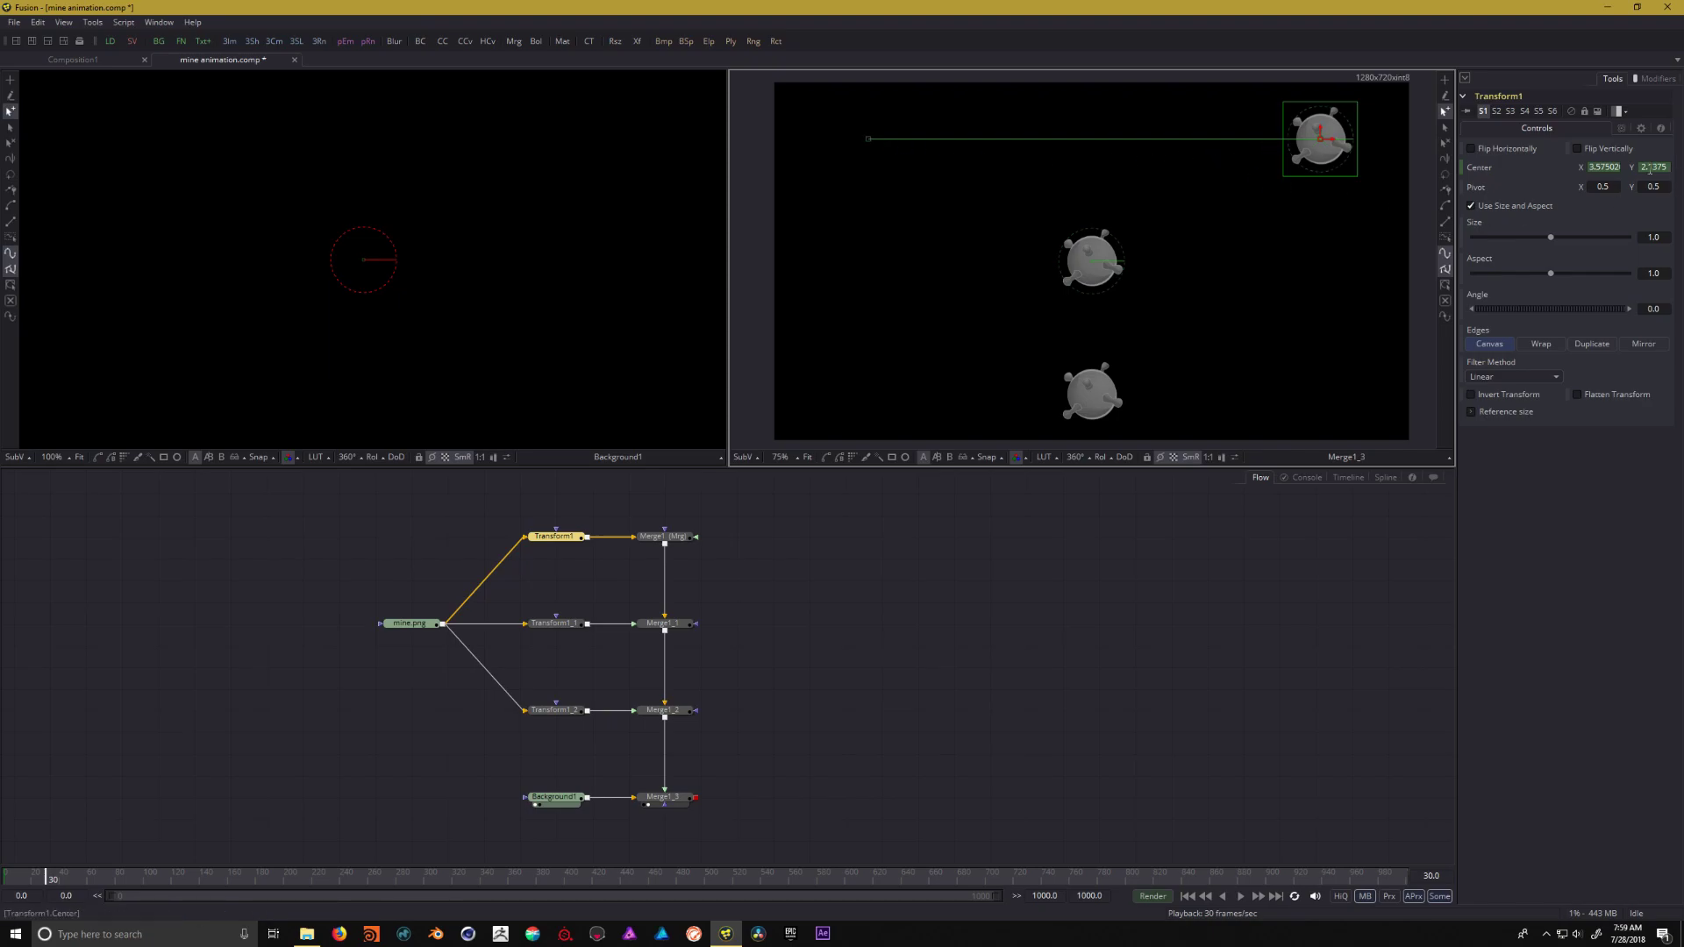
{"action": "double_click", "coordinate": [1611, 167]}
{"action": "type", "text": "3"}
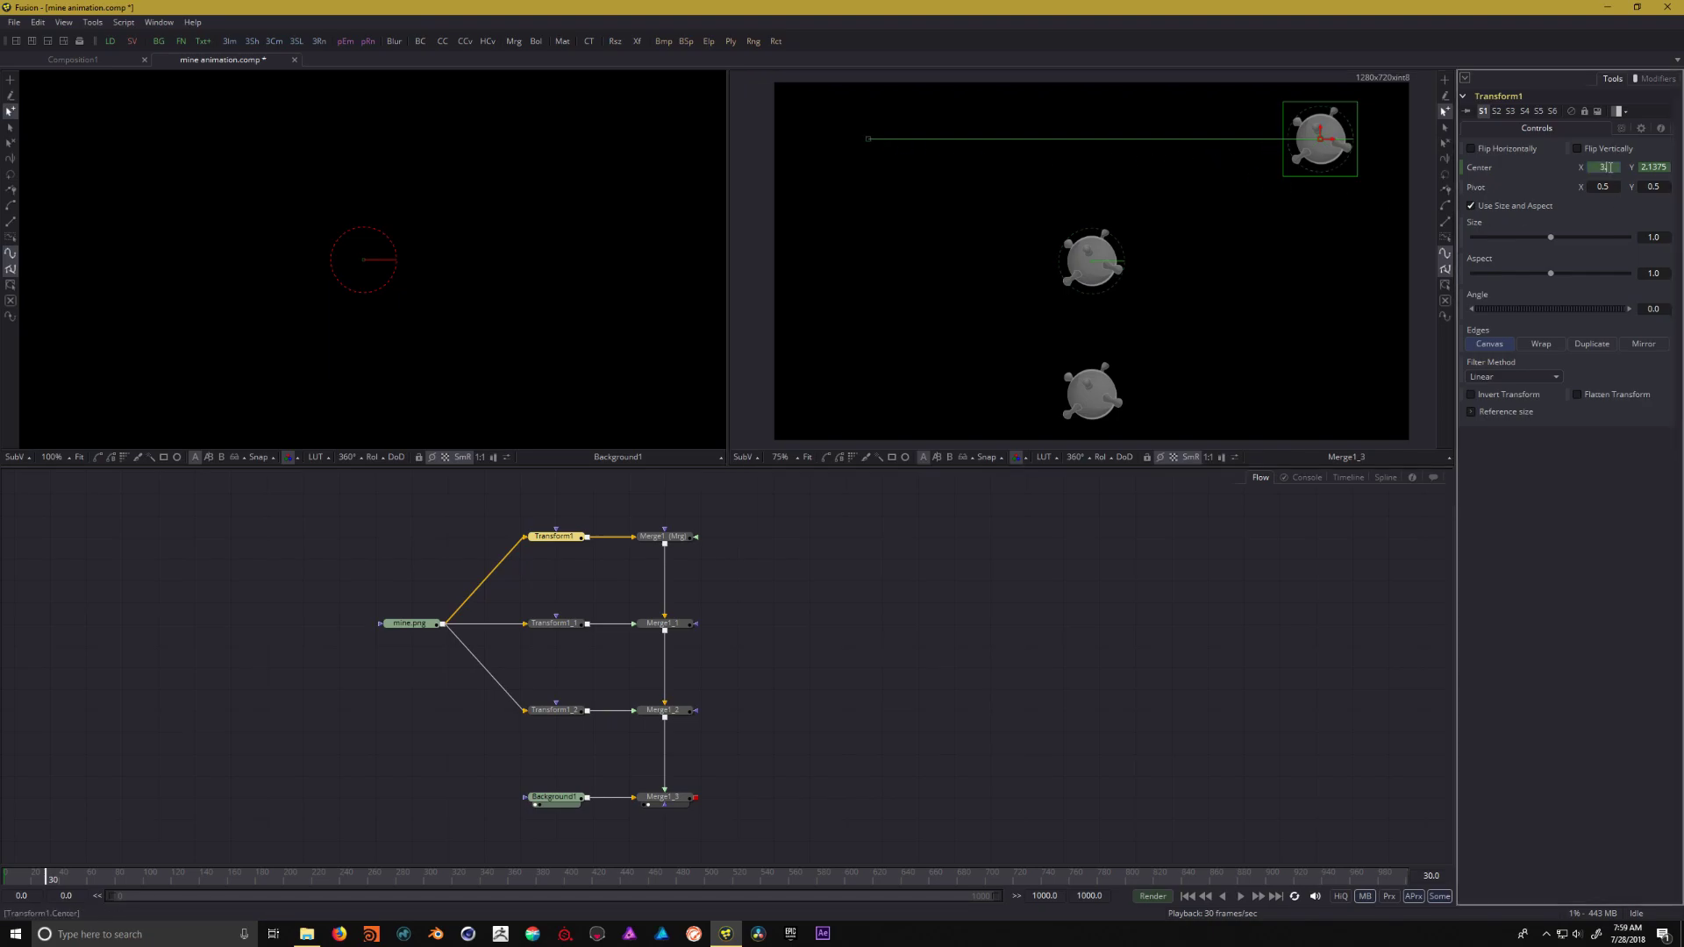
{"action": "type", "text": ".5"}
{"action": "key", "text": "Tab"}
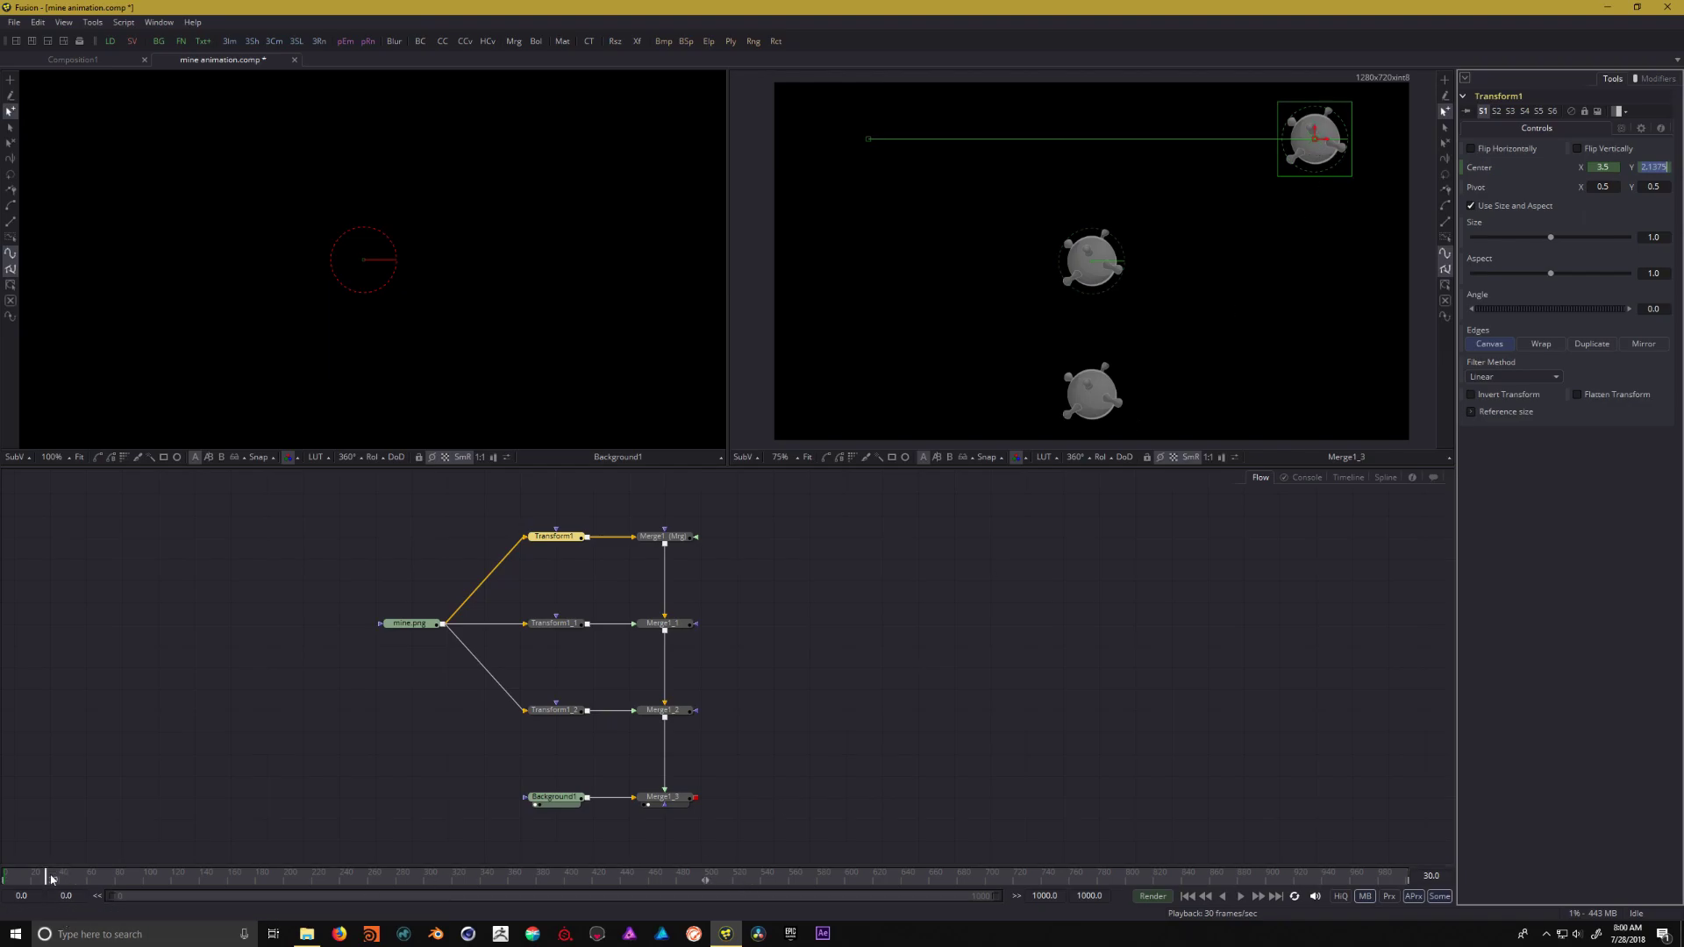
Key centre X back to -2.5 at frame 60 and play back the motion
{"action": "left_click_drag", "start_coordinate": [50, 880], "coordinate": [89, 894]}
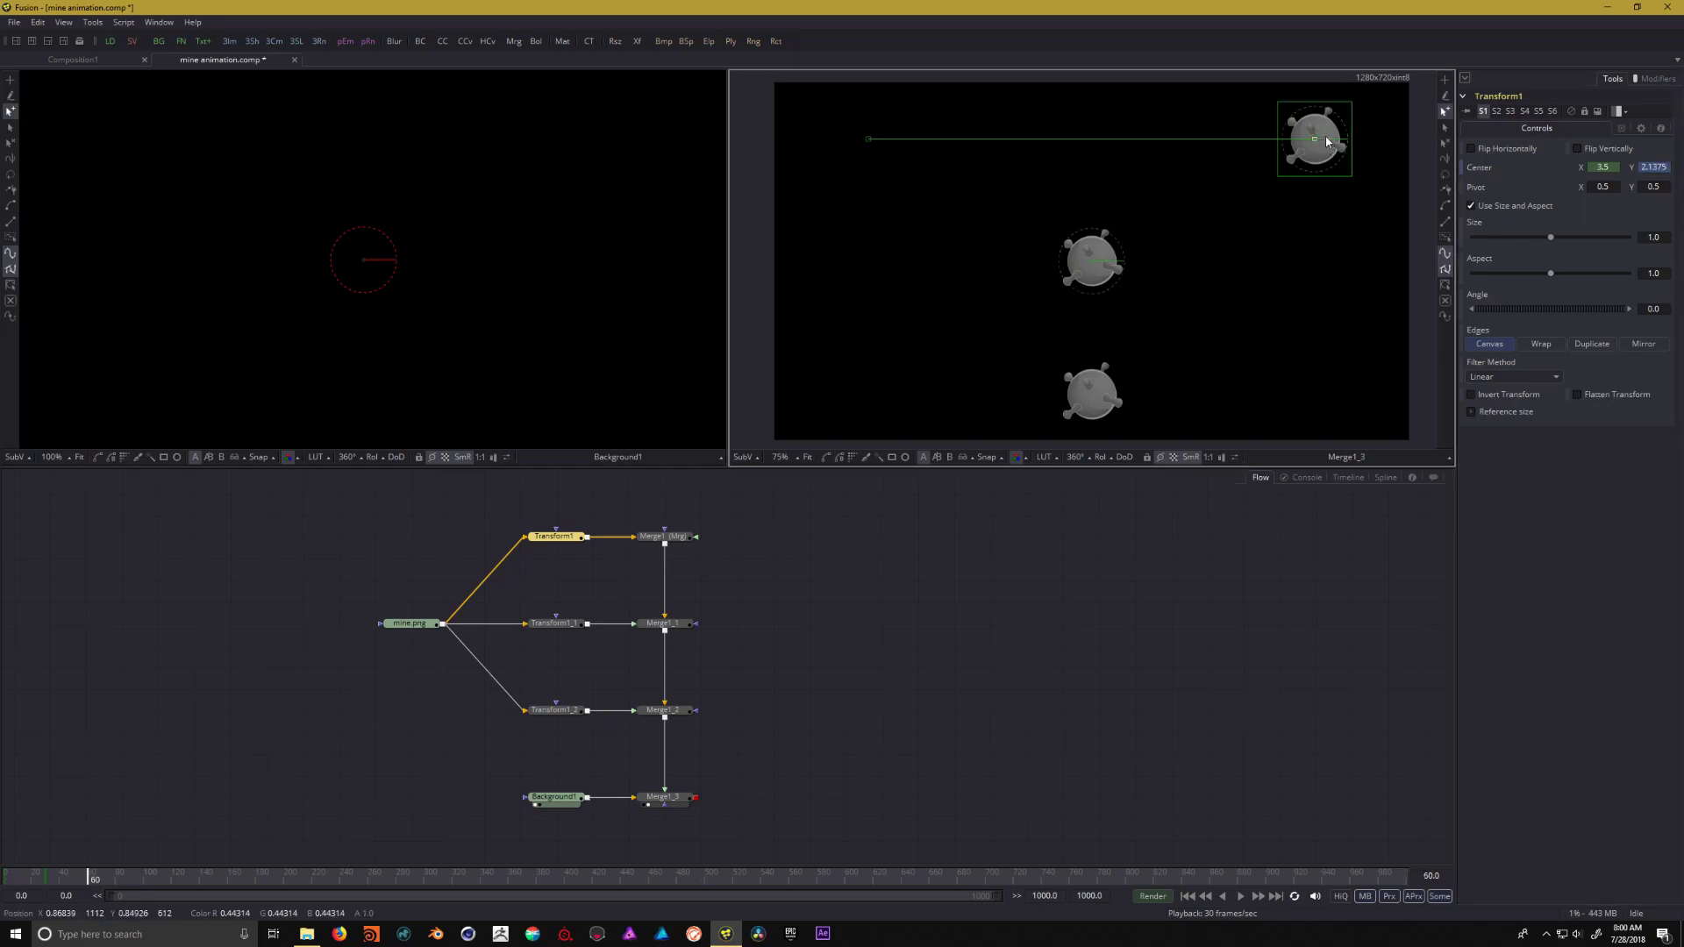
{"action": "left_click_drag", "start_coordinate": [1315, 139], "coordinate": [919, 139]}
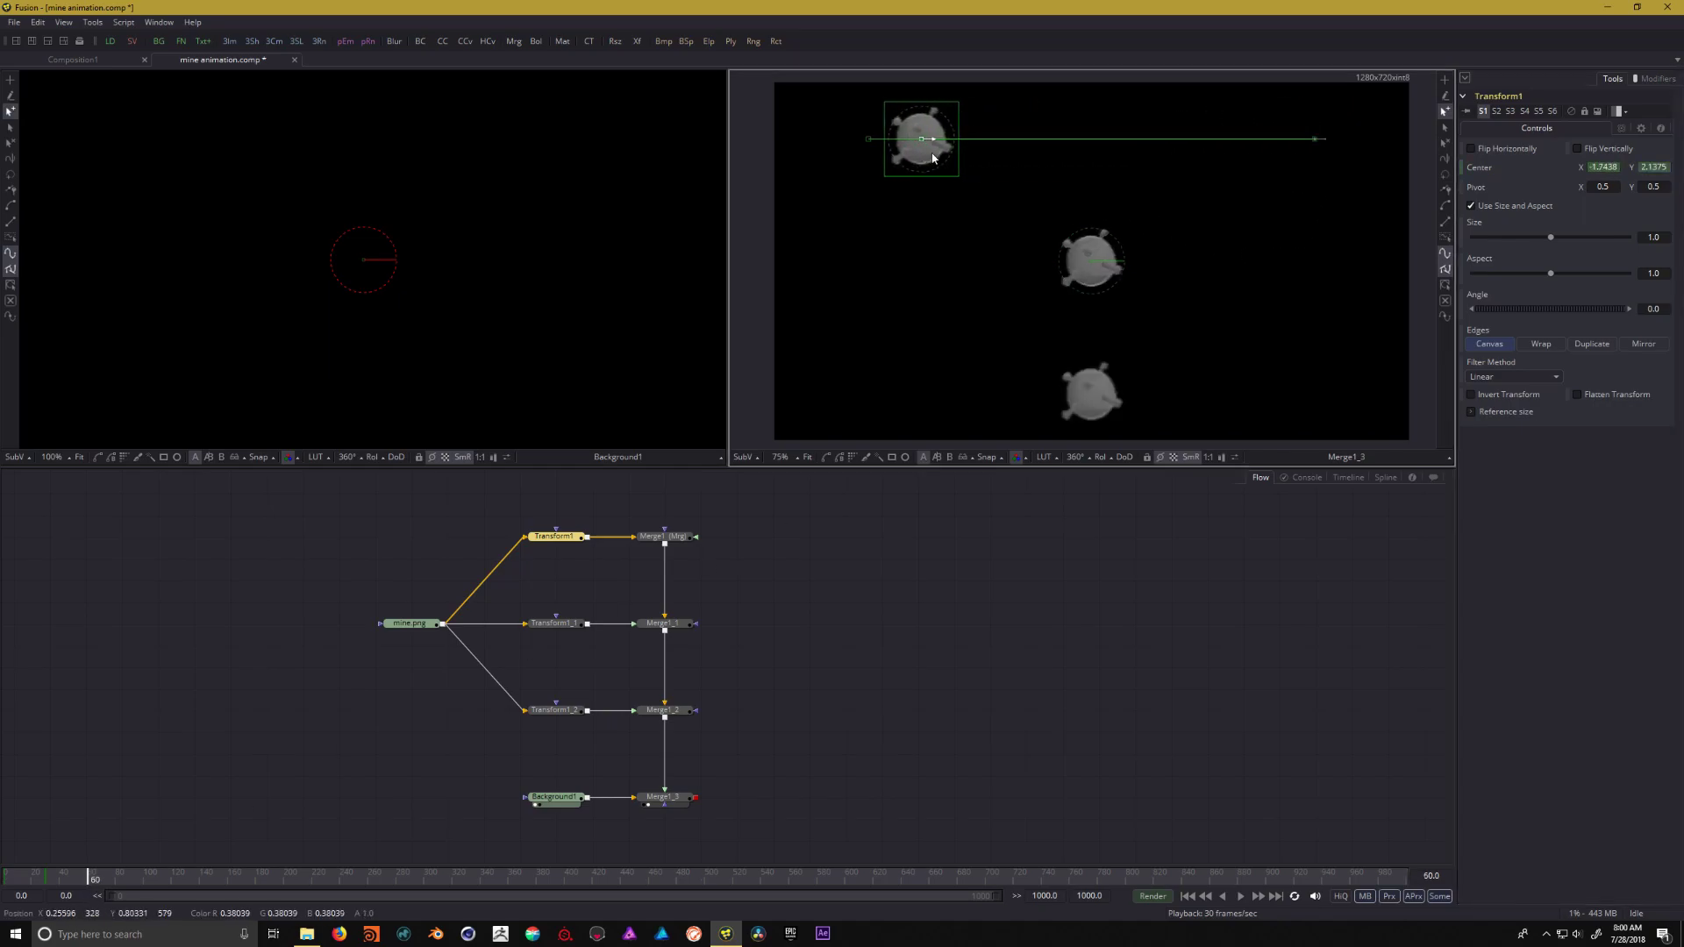
{"action": "left_click", "coordinate": [1610, 163]}
{"action": "key", "text": "BackSpace"}
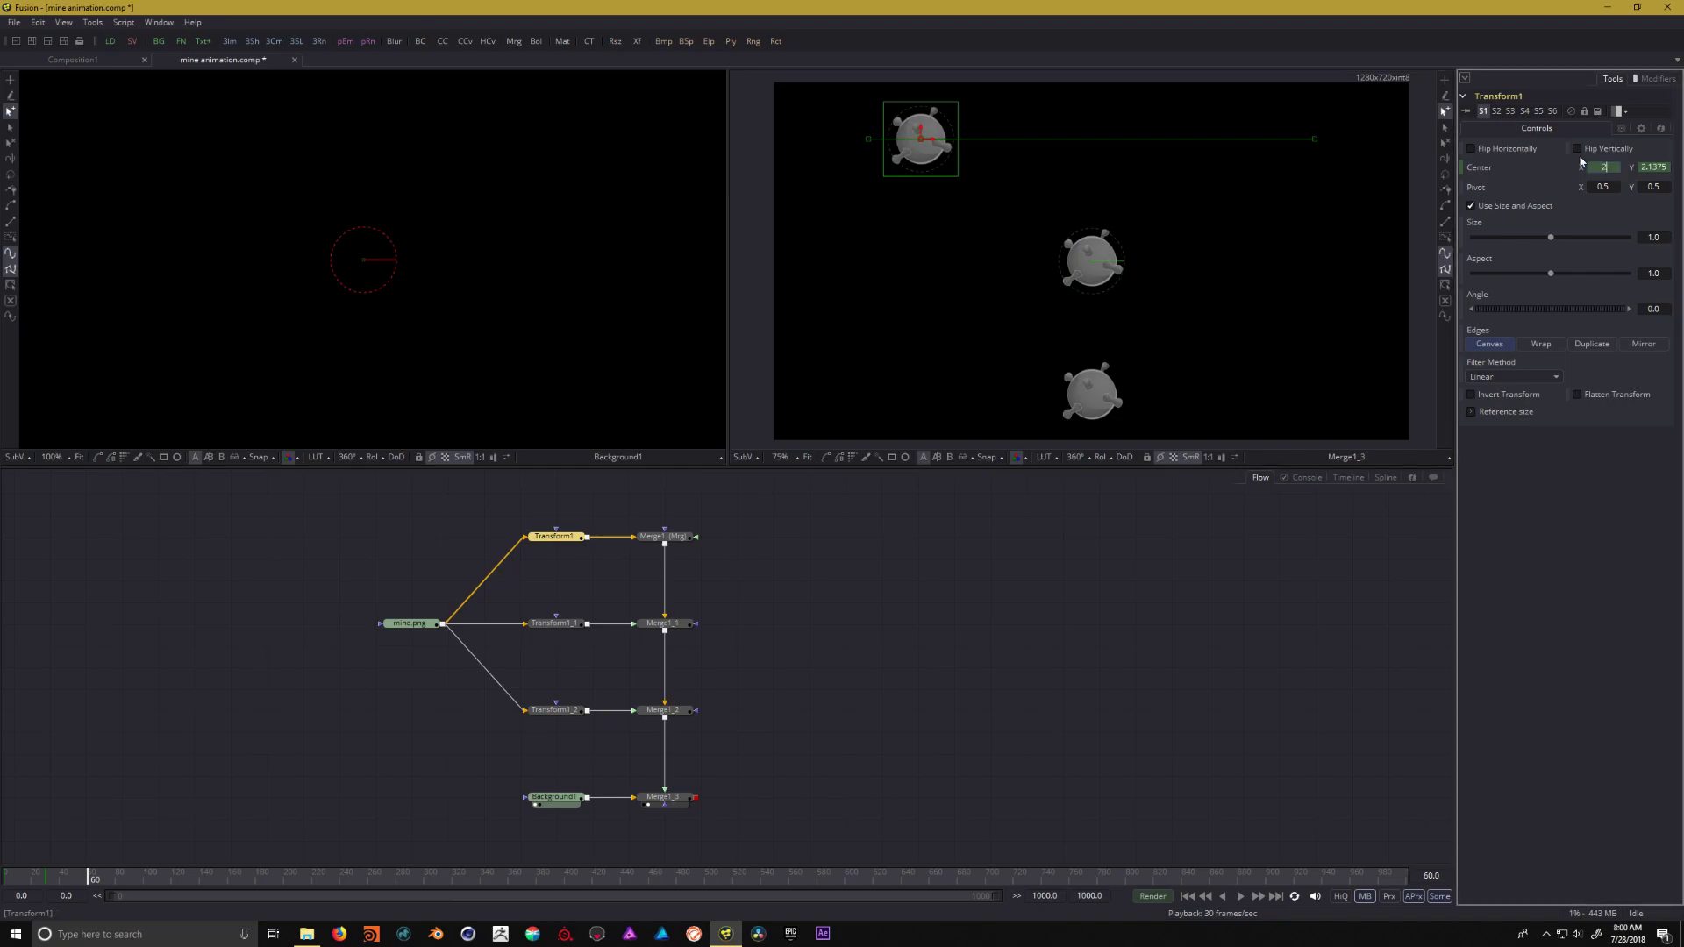
{"action": "key", "text": "Tab"}
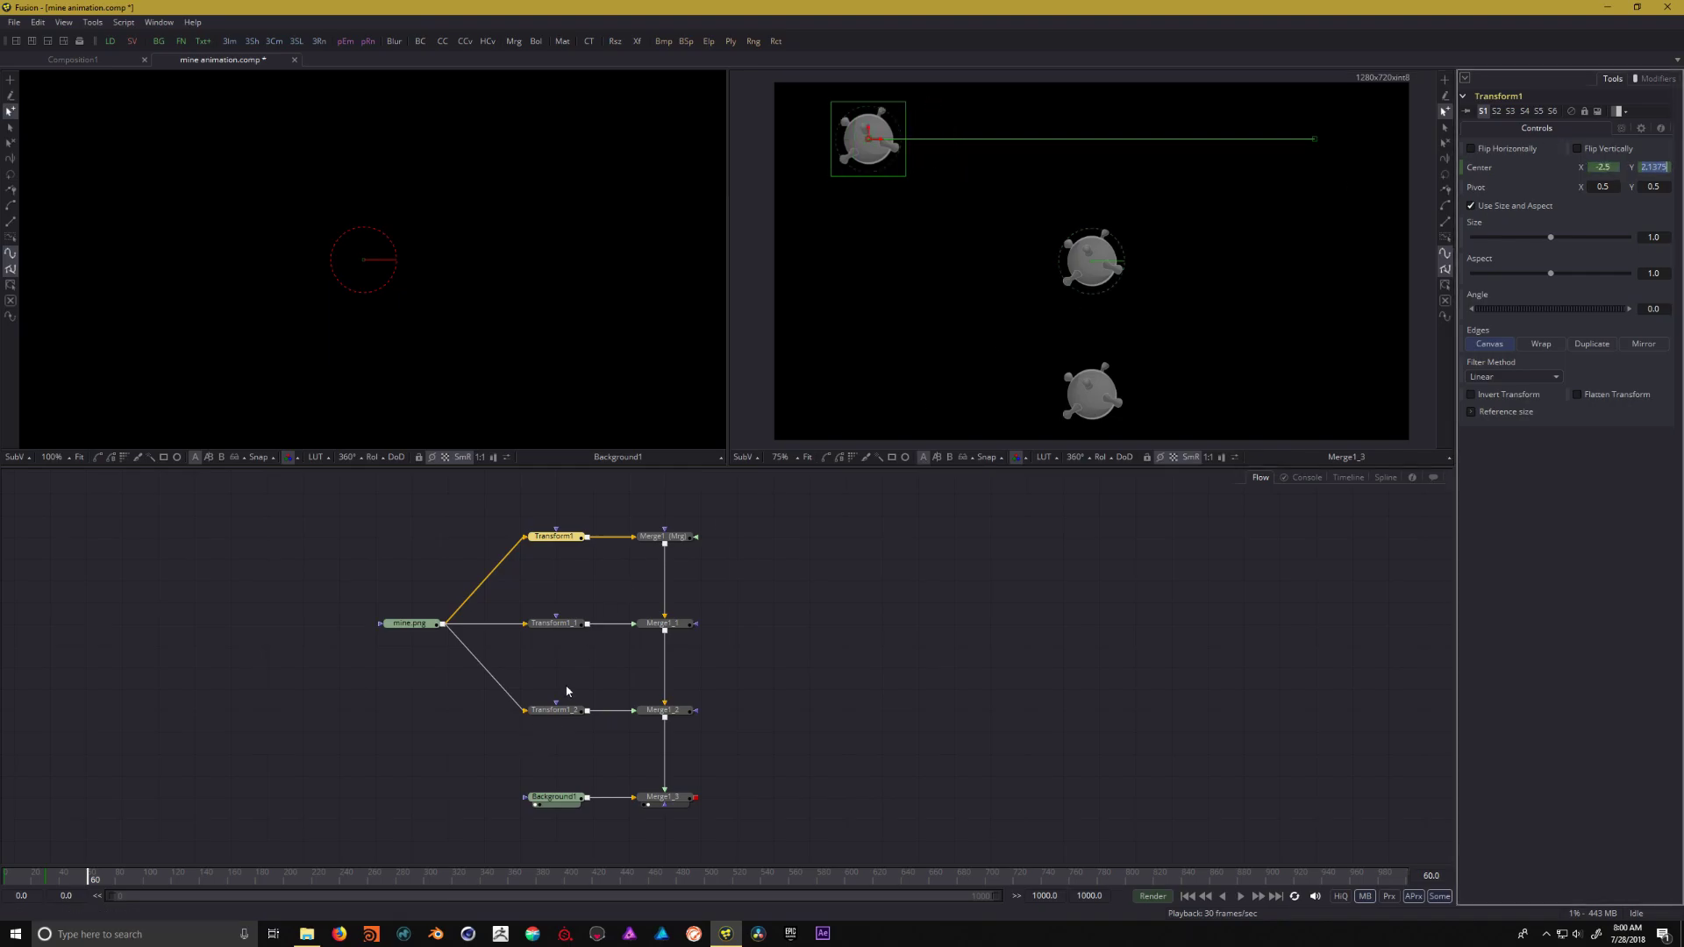
{"action": "left_click", "coordinate": [1187, 896]}
{"action": "left_click", "coordinate": [1242, 898]}
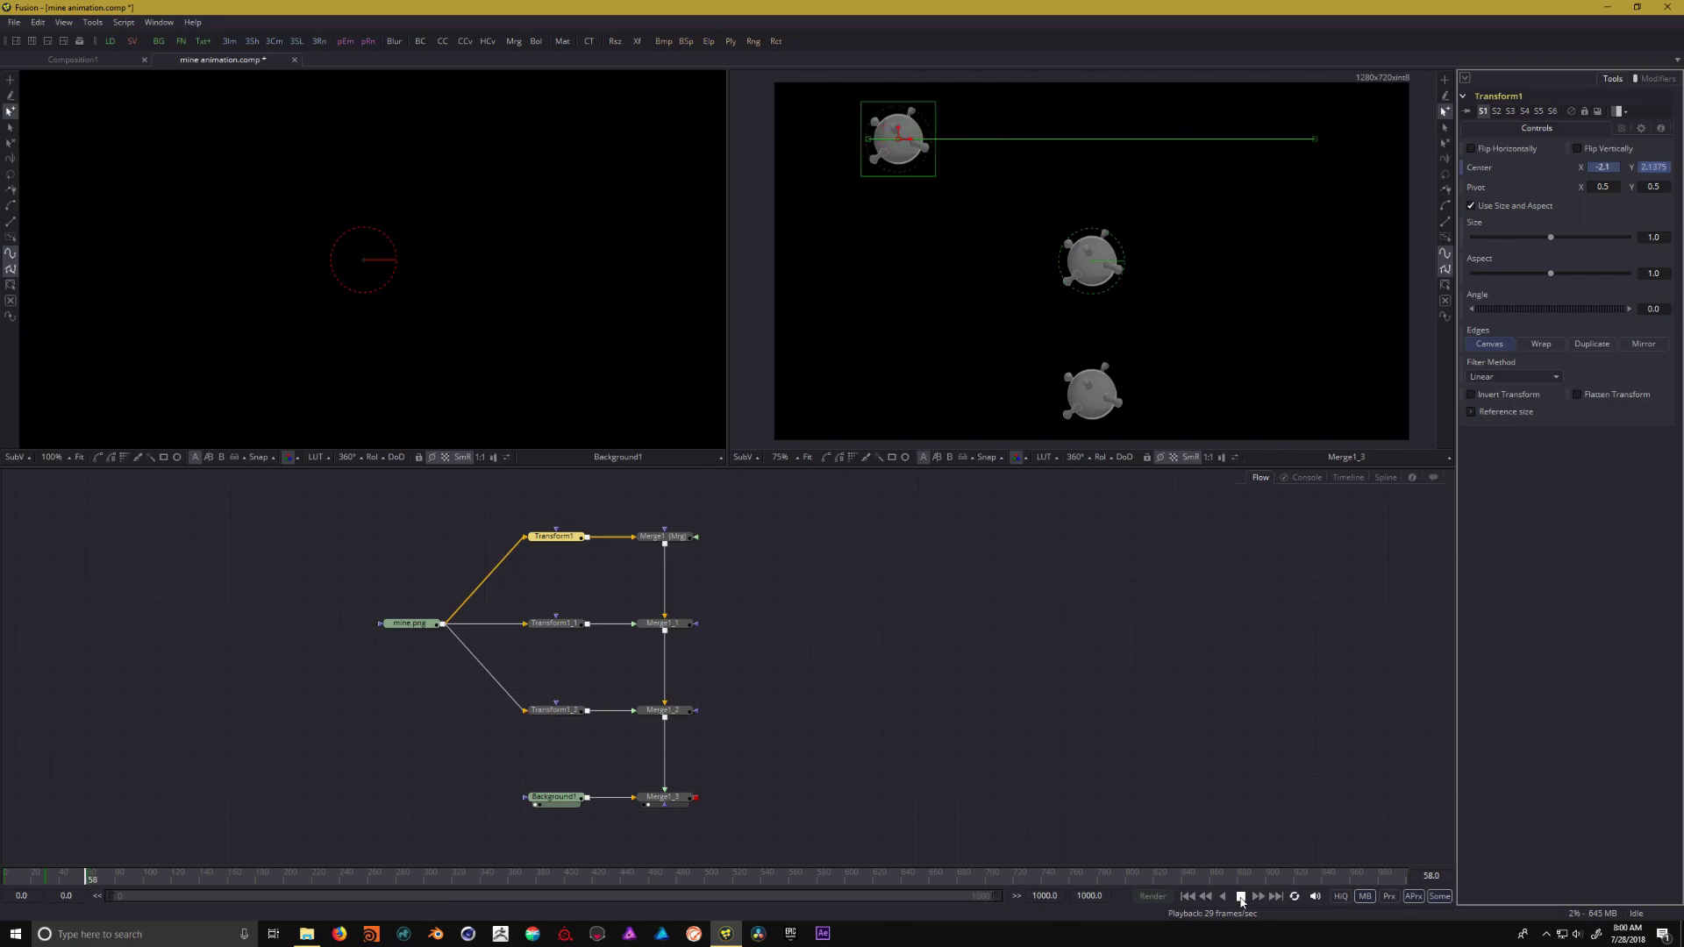
{"action": "left_click", "coordinate": [1240, 896]}
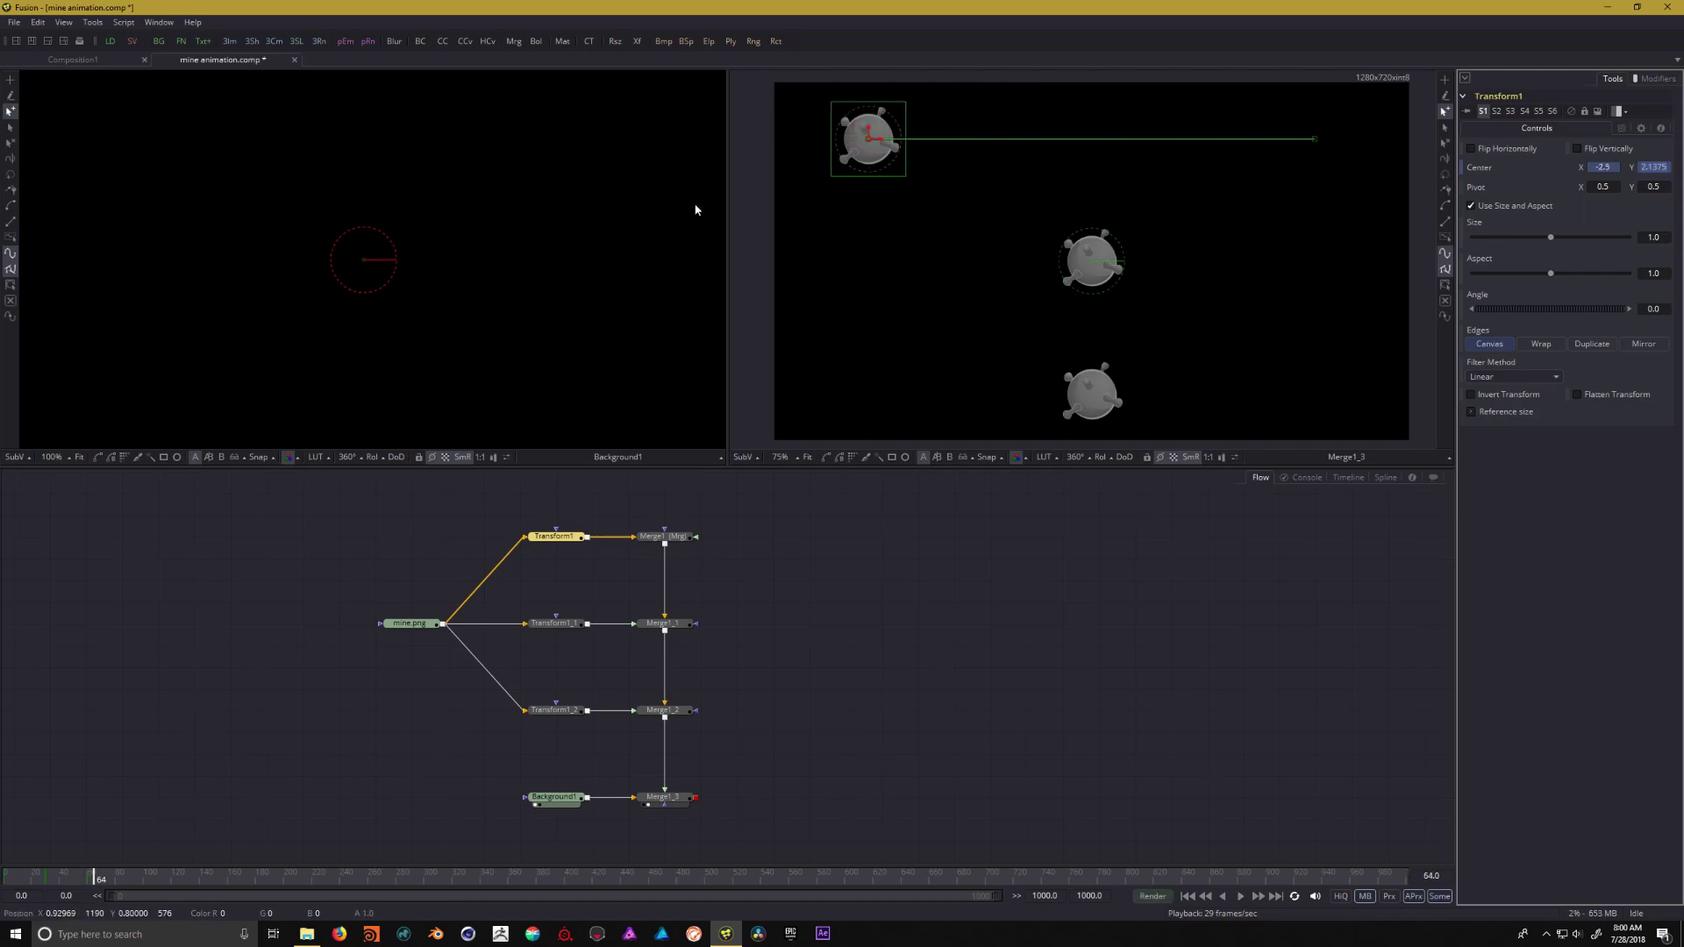
At frame 0, attach an XY Path modifier to Transform1_1's Center and open the Spline editor
{"action": "left_click", "coordinate": [563, 624]}
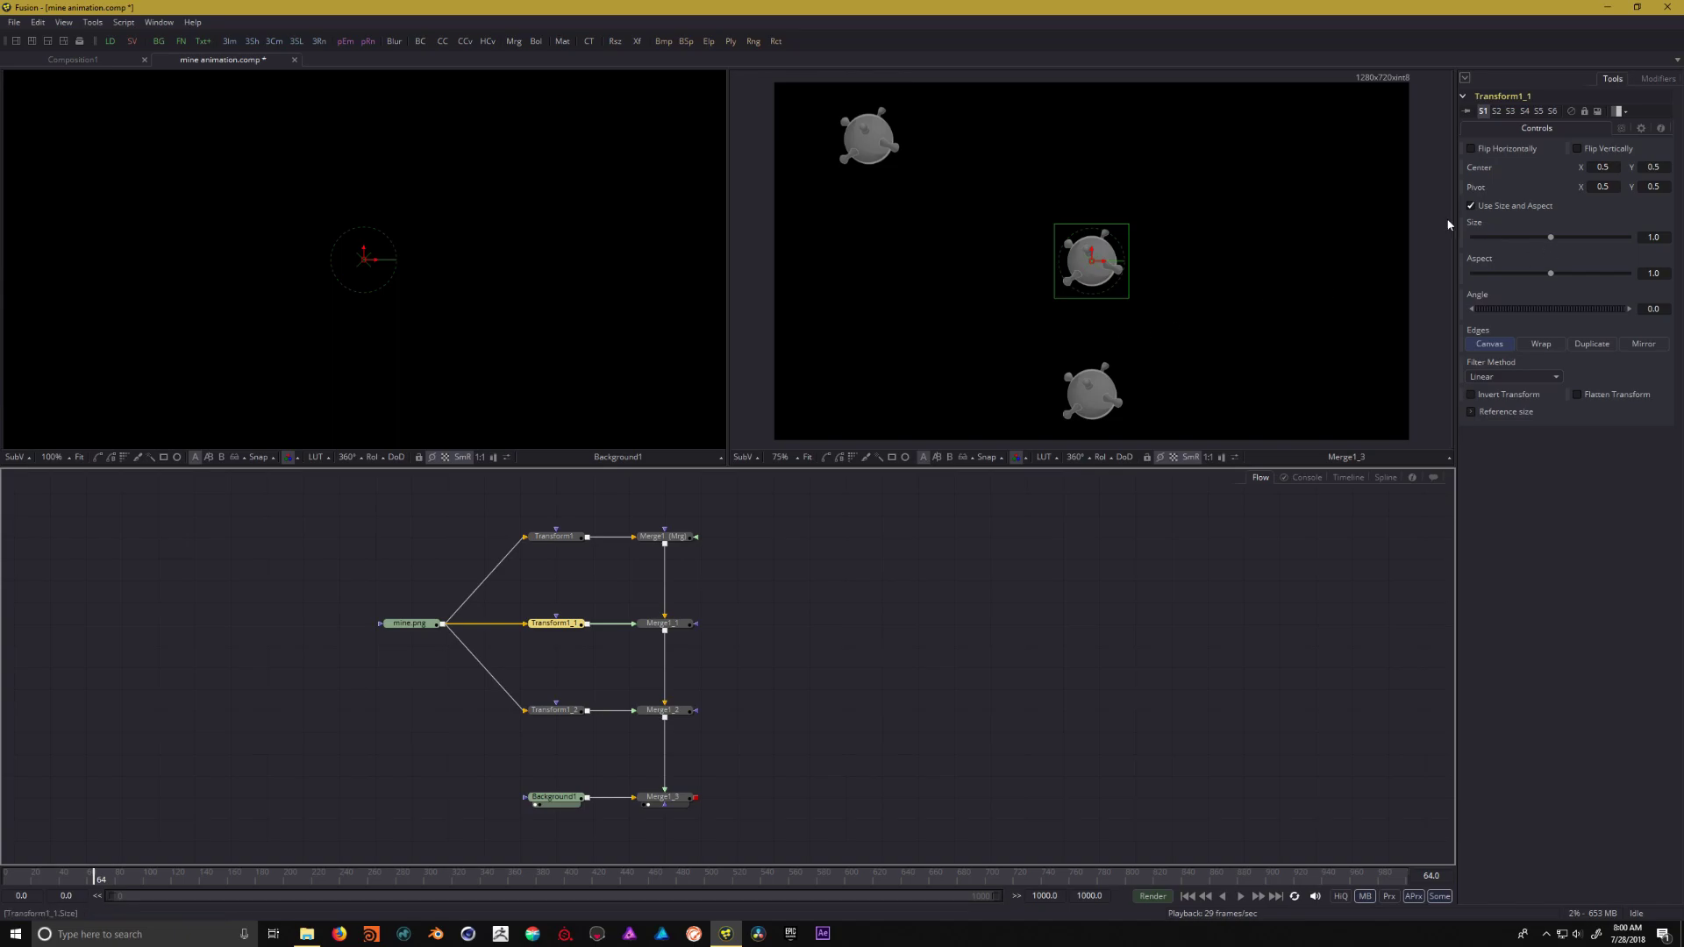
{"action": "left_click_drag", "start_coordinate": [74, 884], "coordinate": [2, 889]}
{"action": "right_click", "coordinate": [1486, 172]}
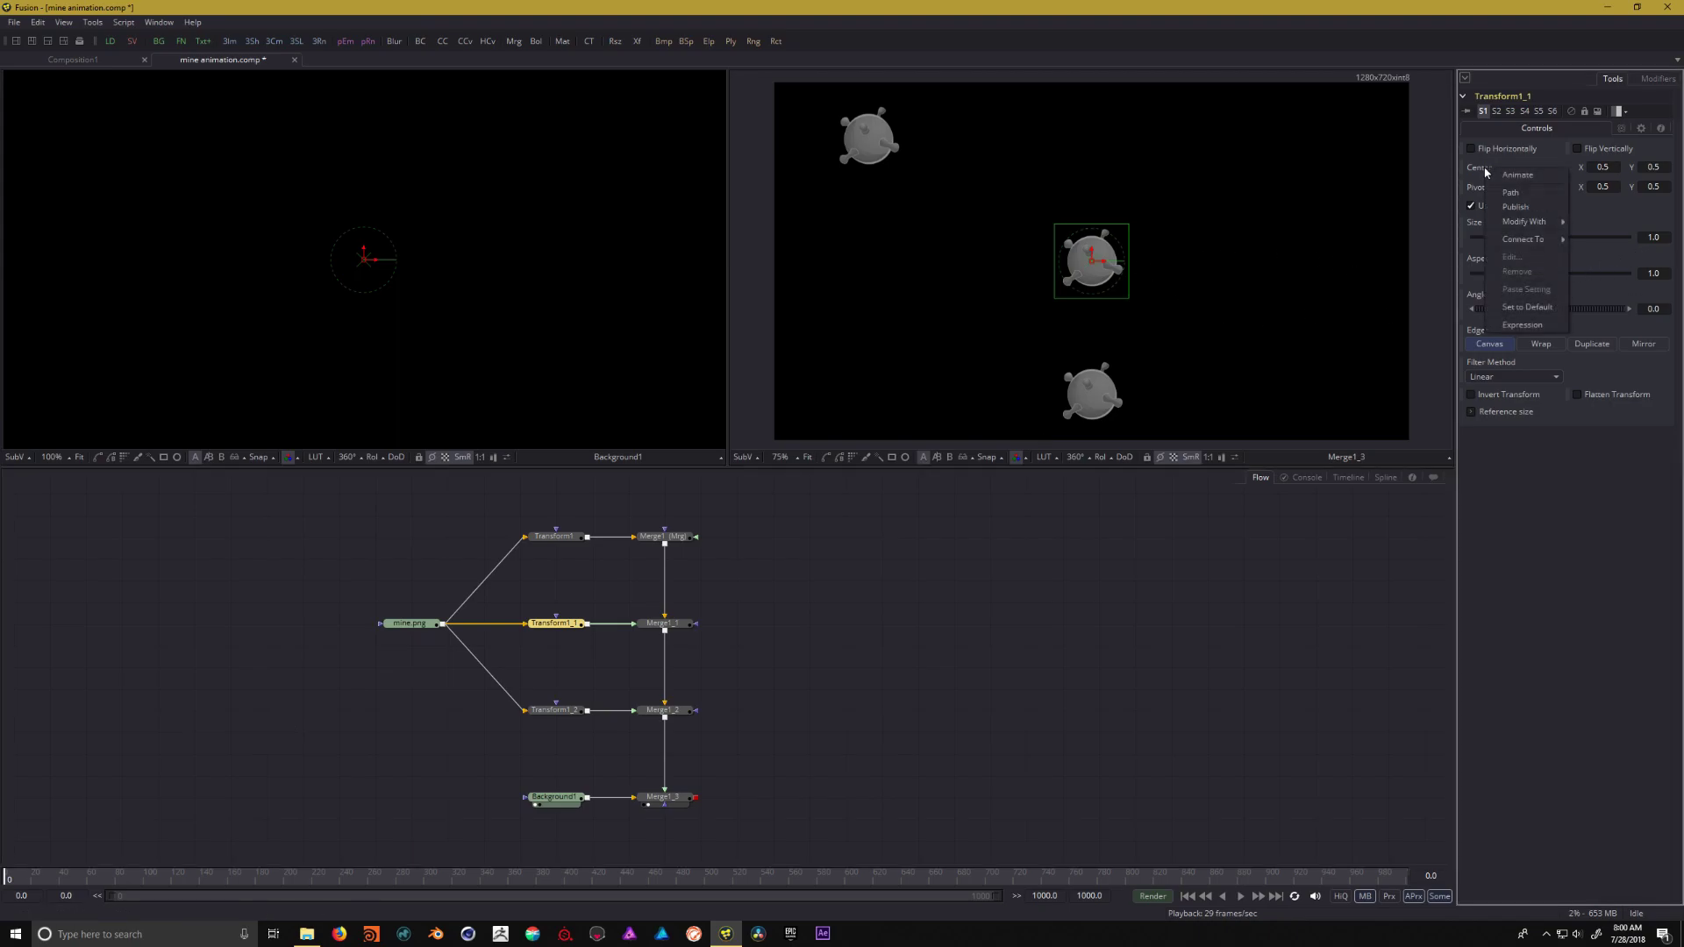
{"action": "mouse_move", "coordinate": [1524, 228]}
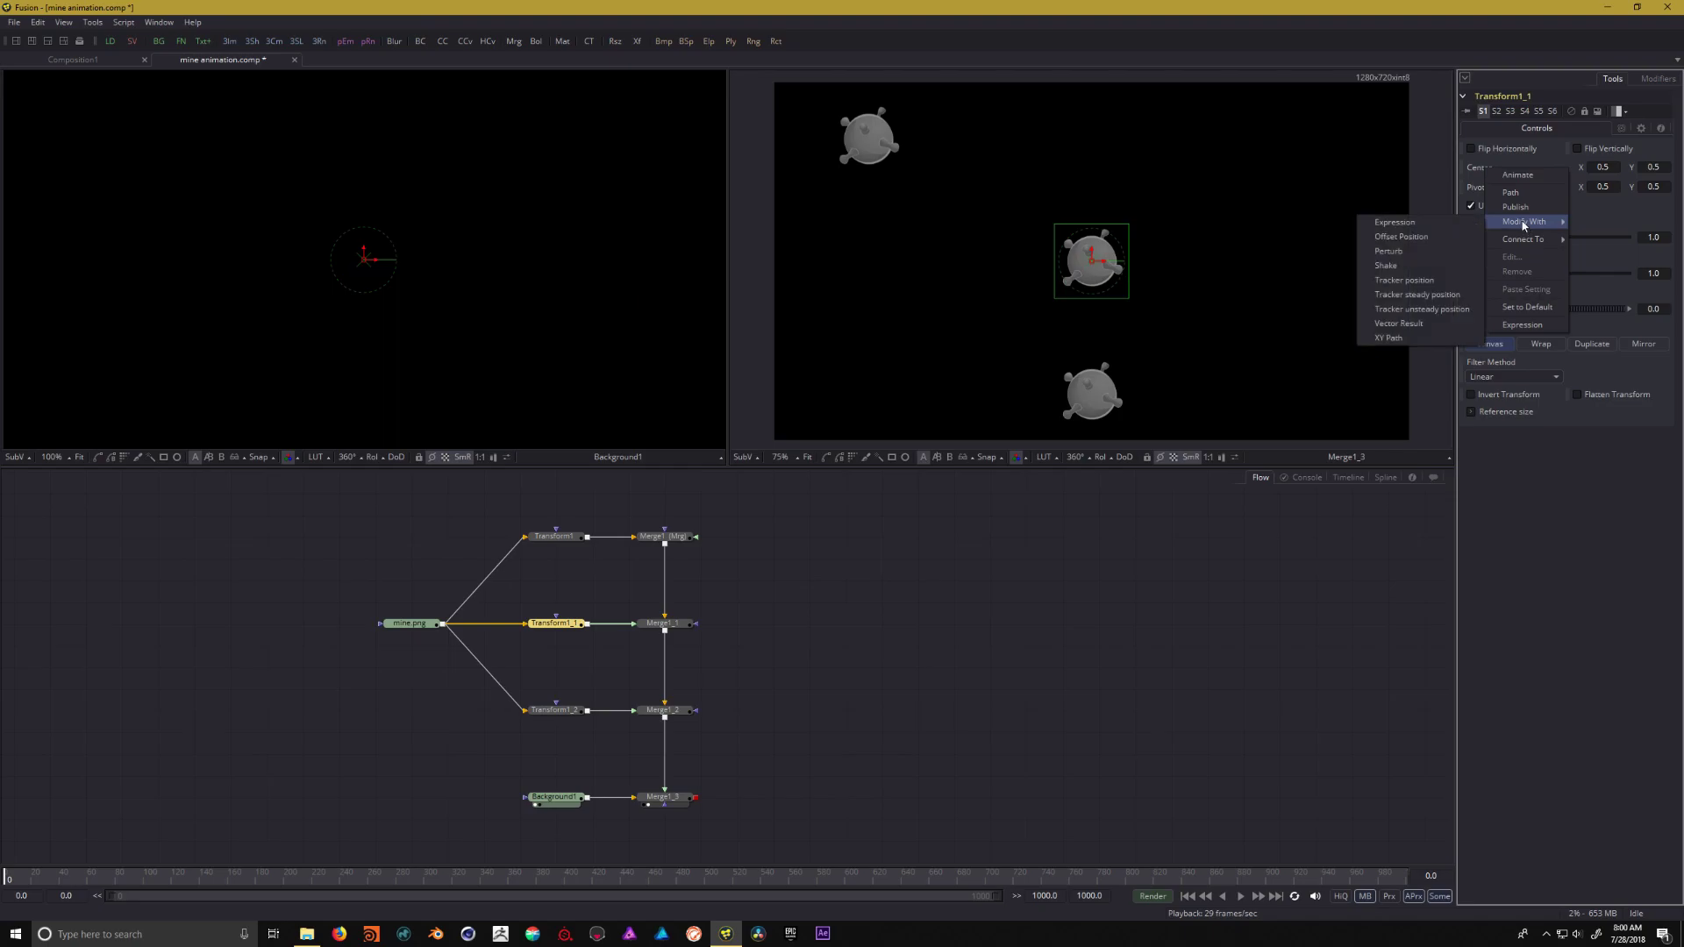
{"action": "left_click", "coordinate": [1396, 340]}
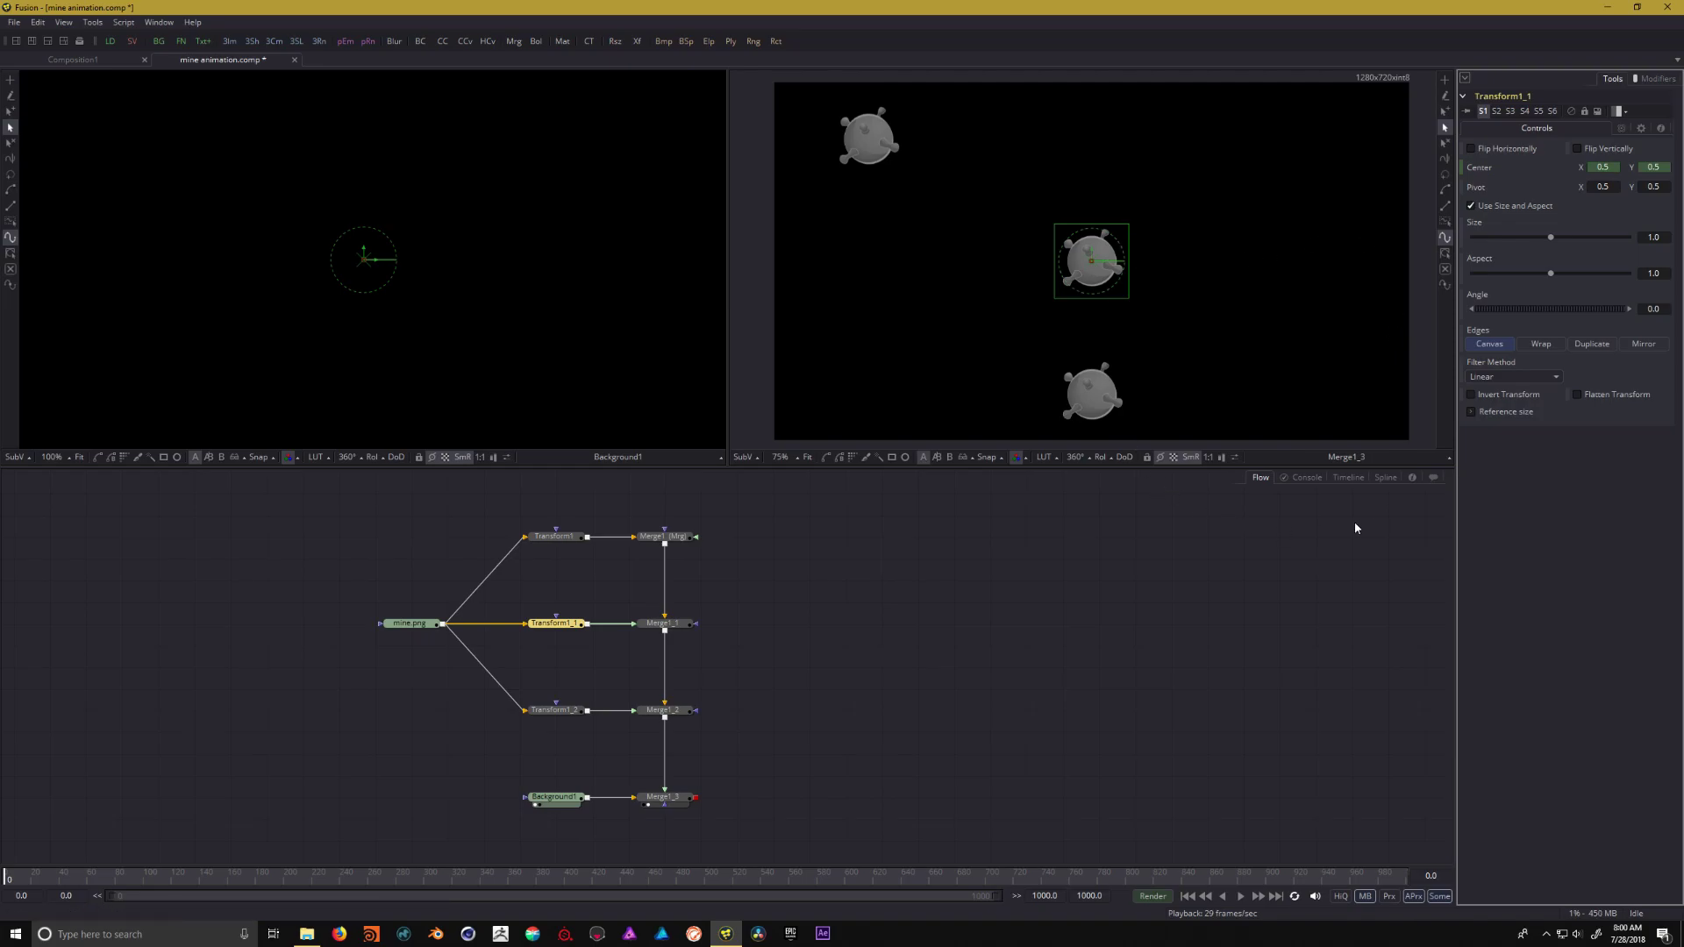
{"action": "left_click", "coordinate": [1385, 478]}
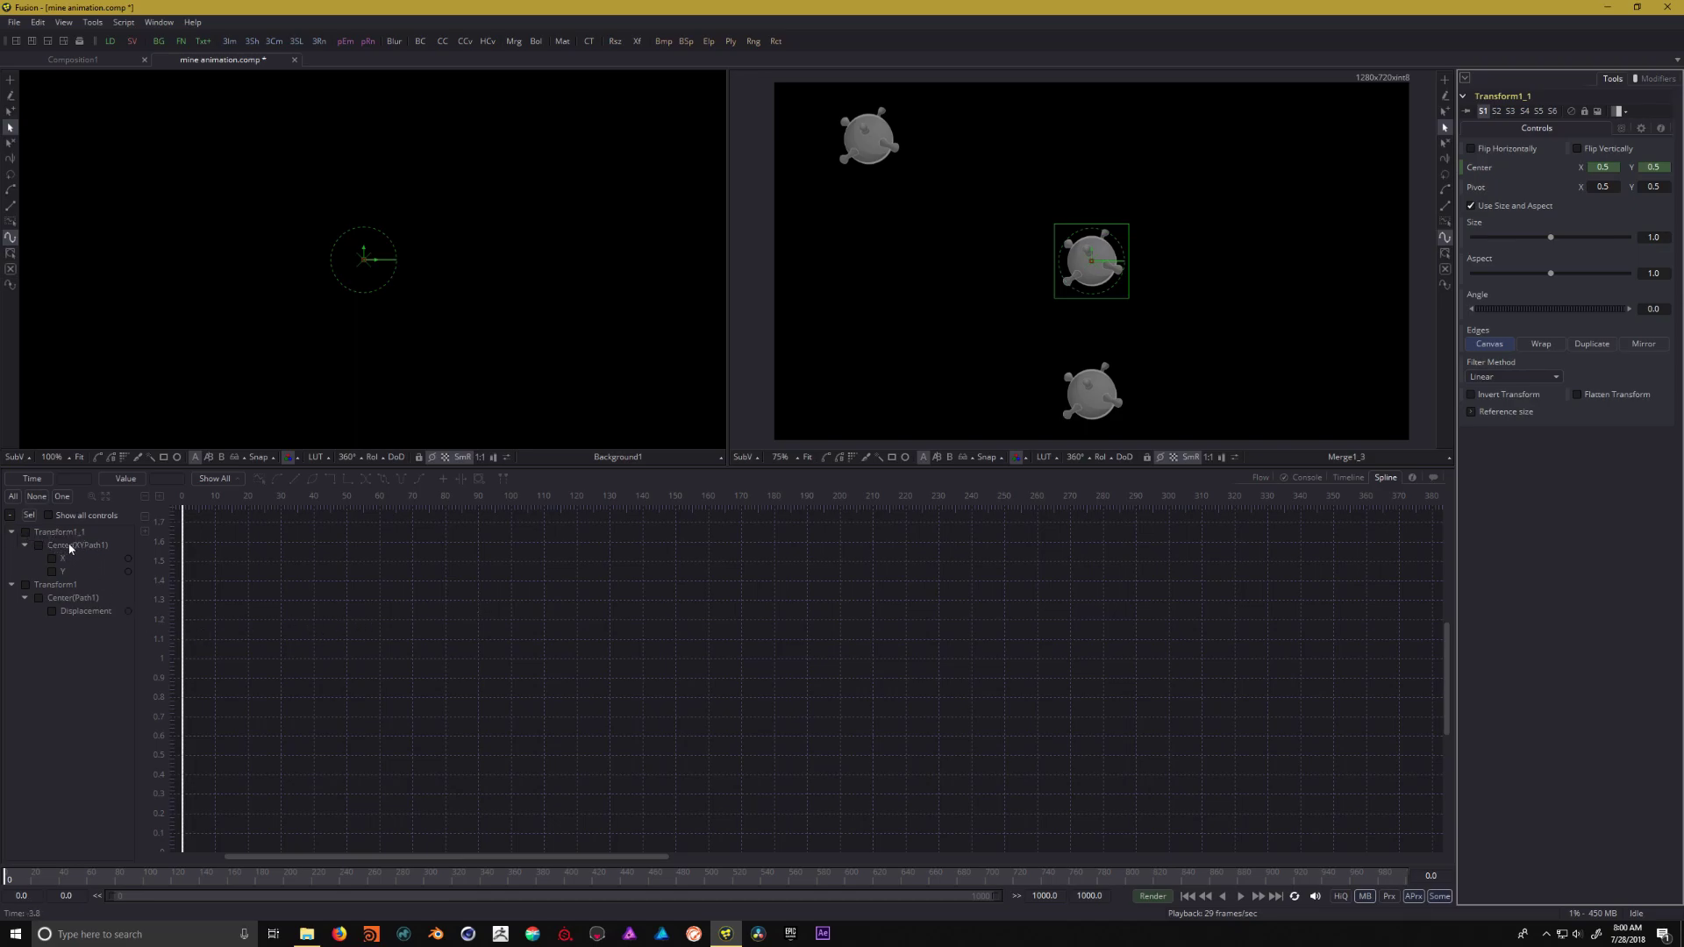
Show only Transform1_1's X curve; key centre X -2.5 at frame 0 and 3.5 at frame 30
{"action": "left_click", "coordinate": [26, 532]}
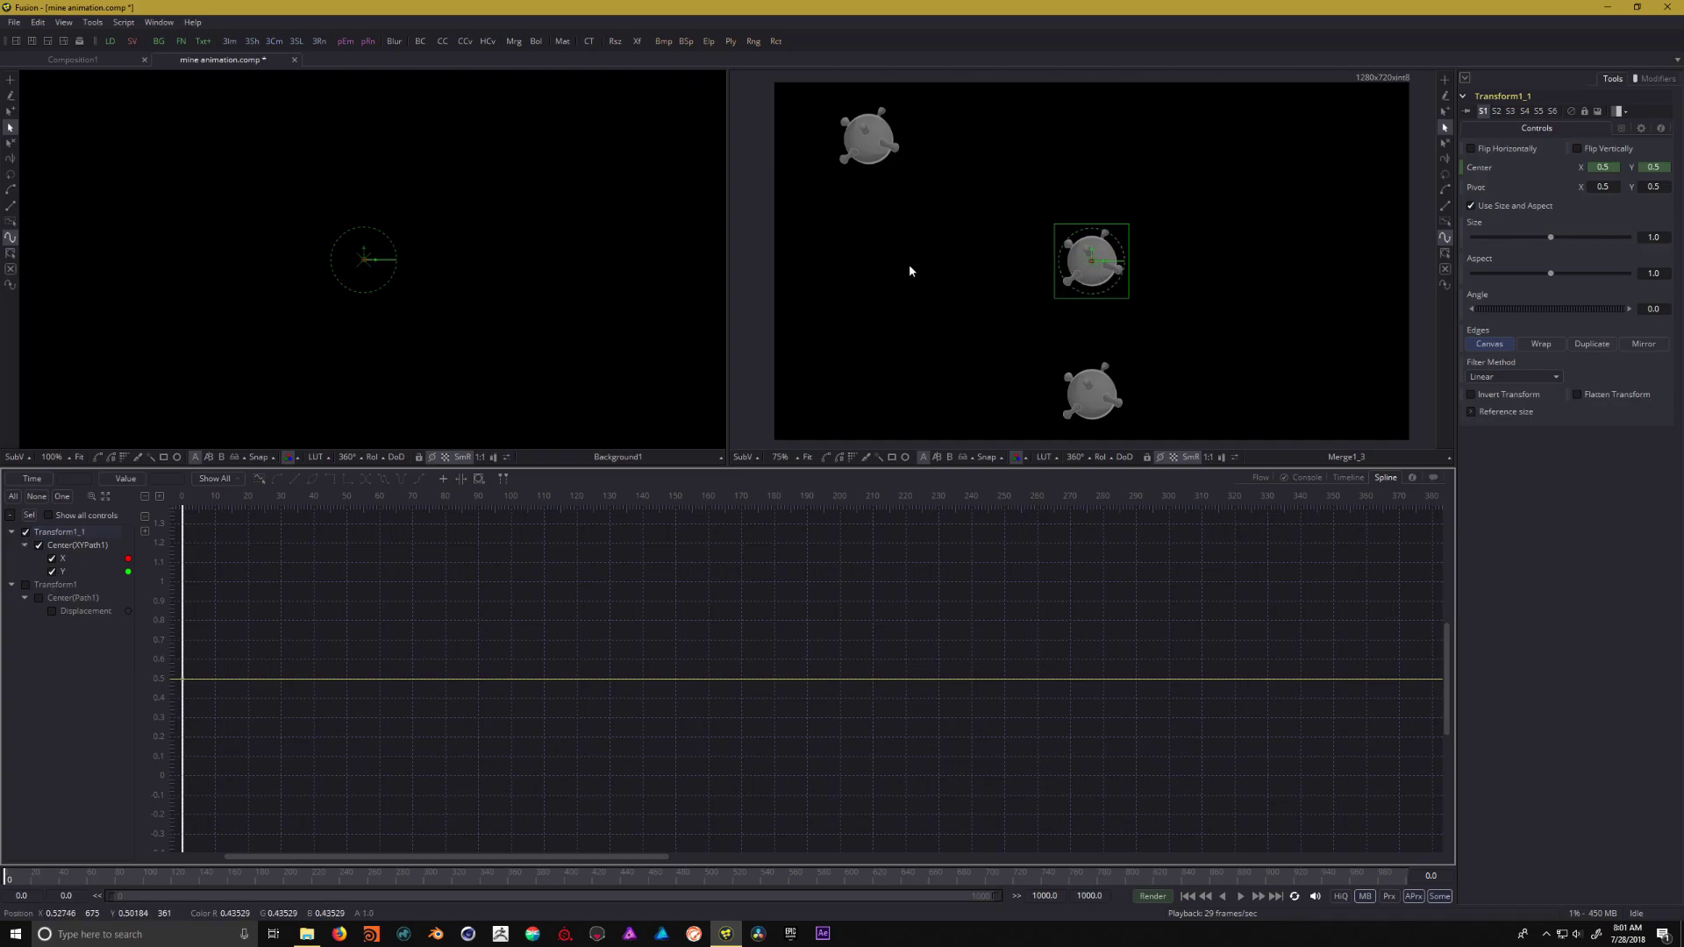
{"action": "left_click", "coordinate": [51, 572]}
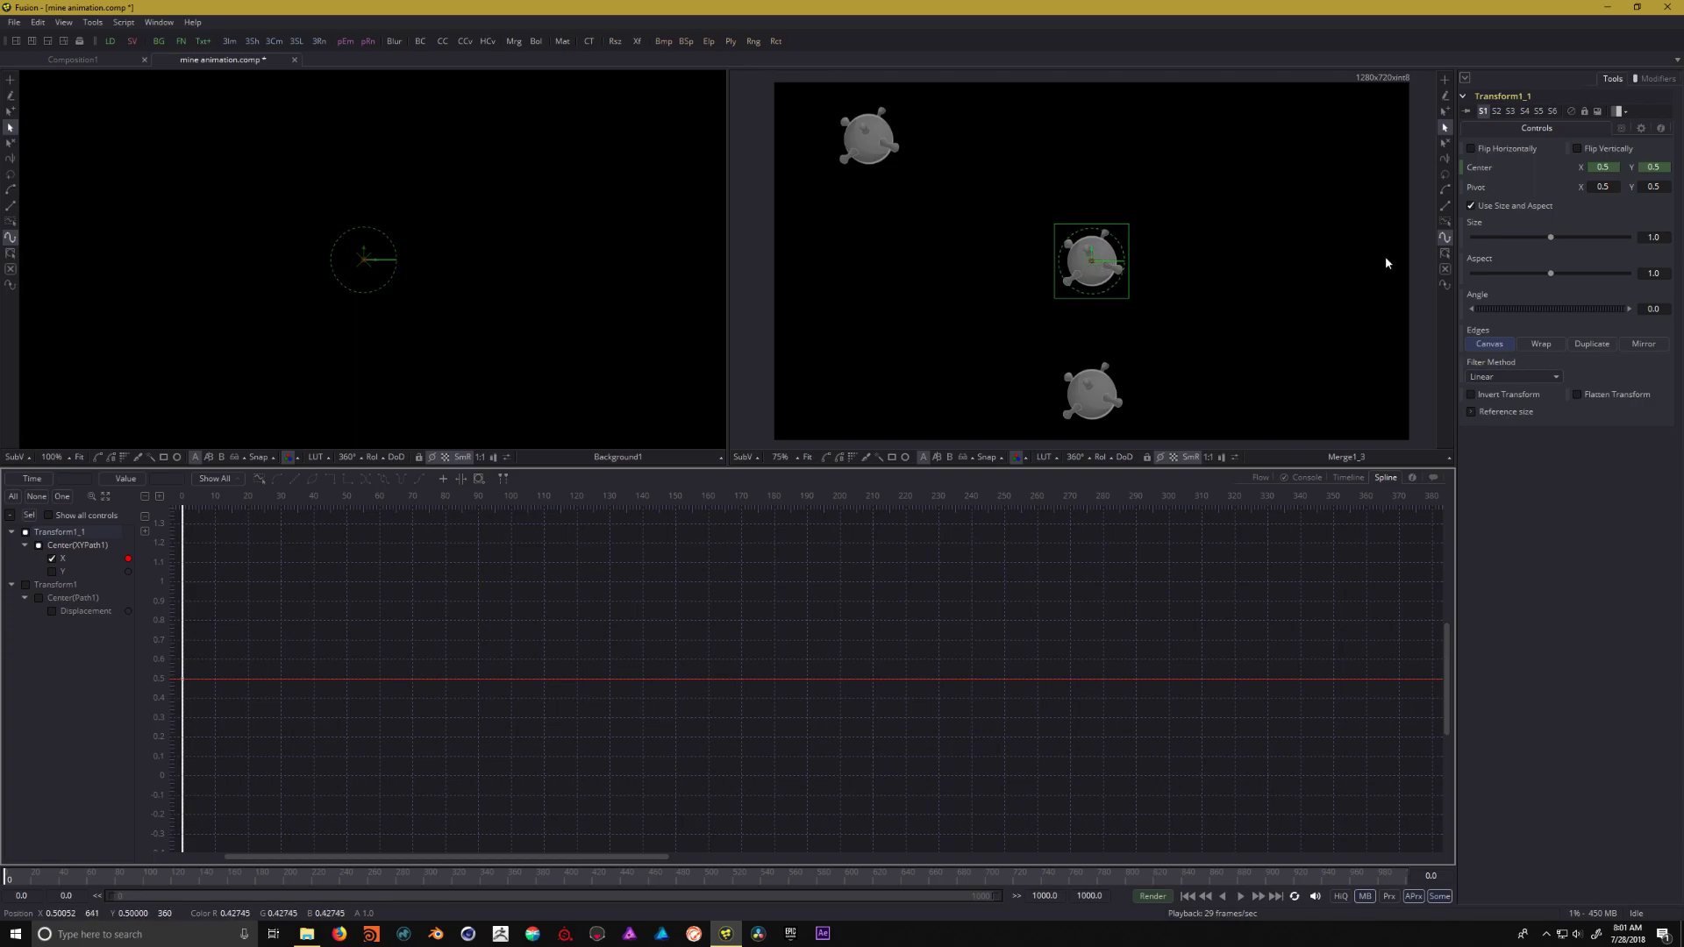
{"action": "left_click", "coordinate": [1604, 165]}
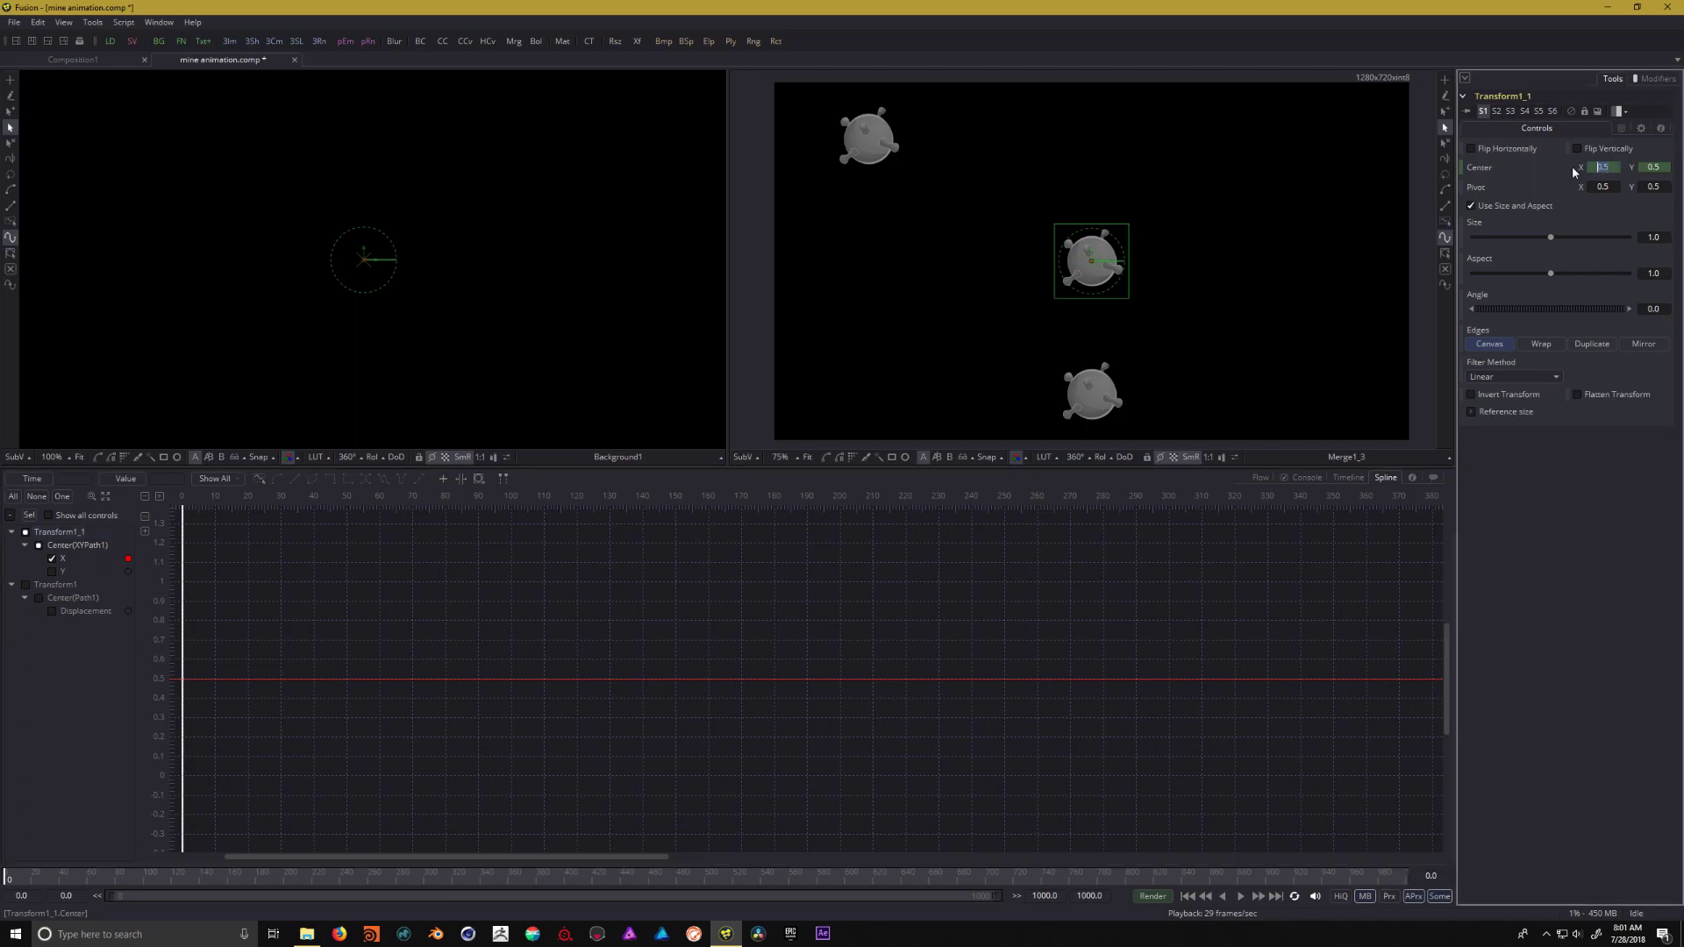
{"action": "key", "text": "Tab"}
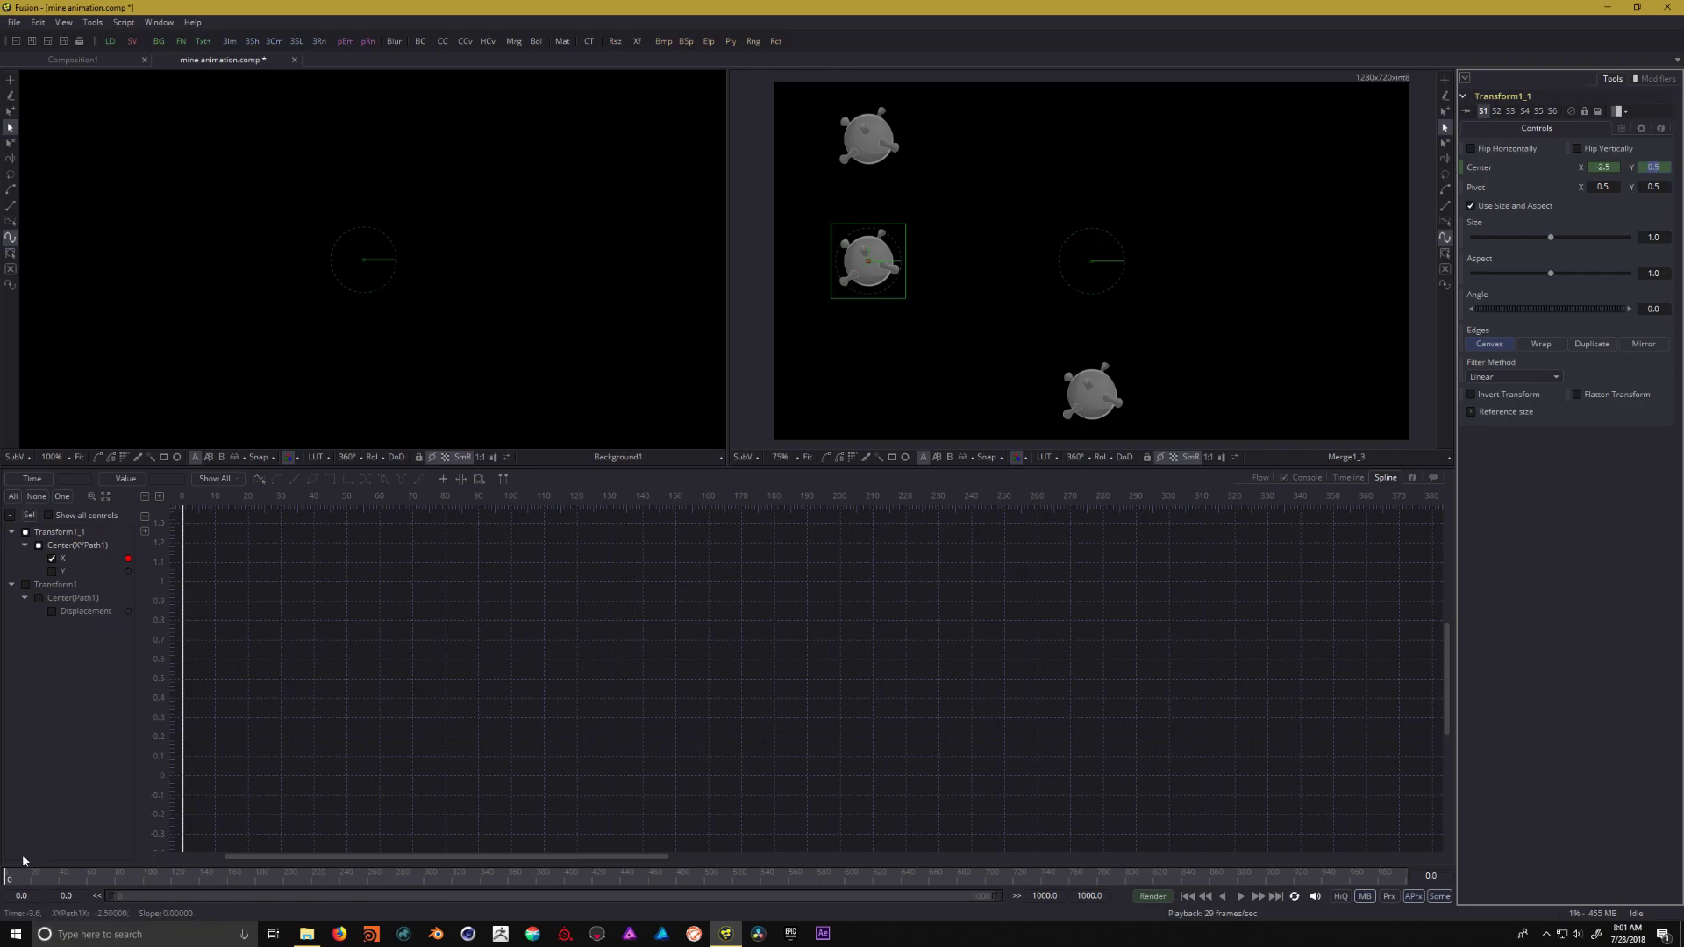
{"action": "left_click_drag", "start_coordinate": [8, 877], "coordinate": [46, 891]}
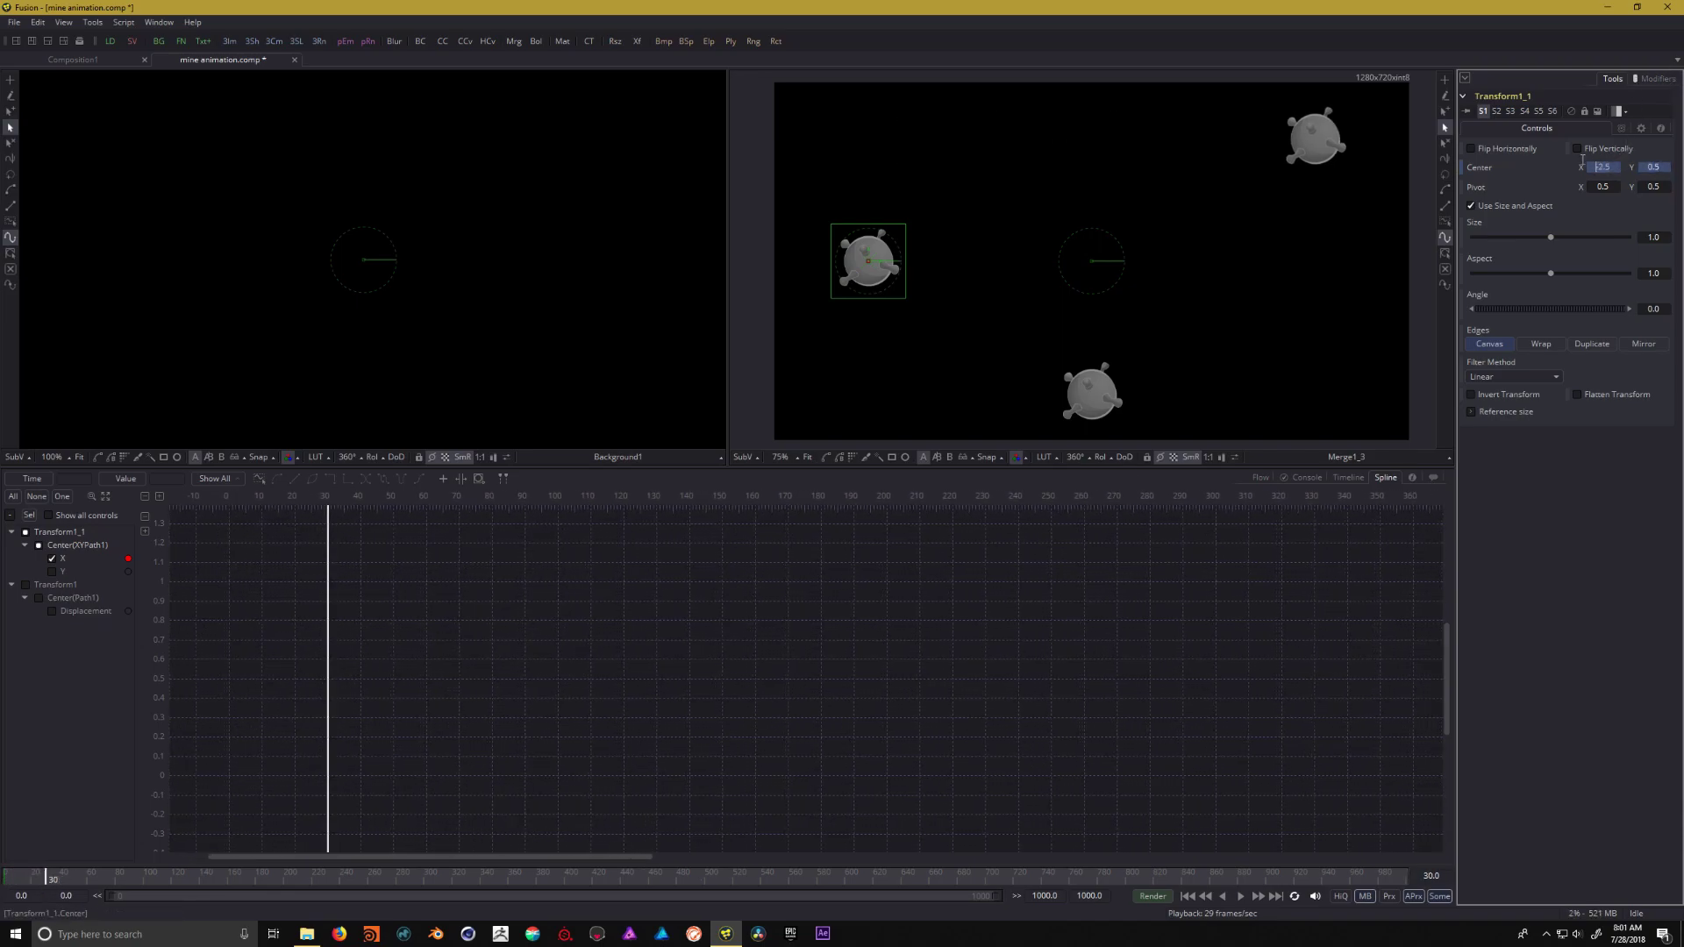
{"action": "type", "text": "3"}
{"action": "key", "text": "Return"}
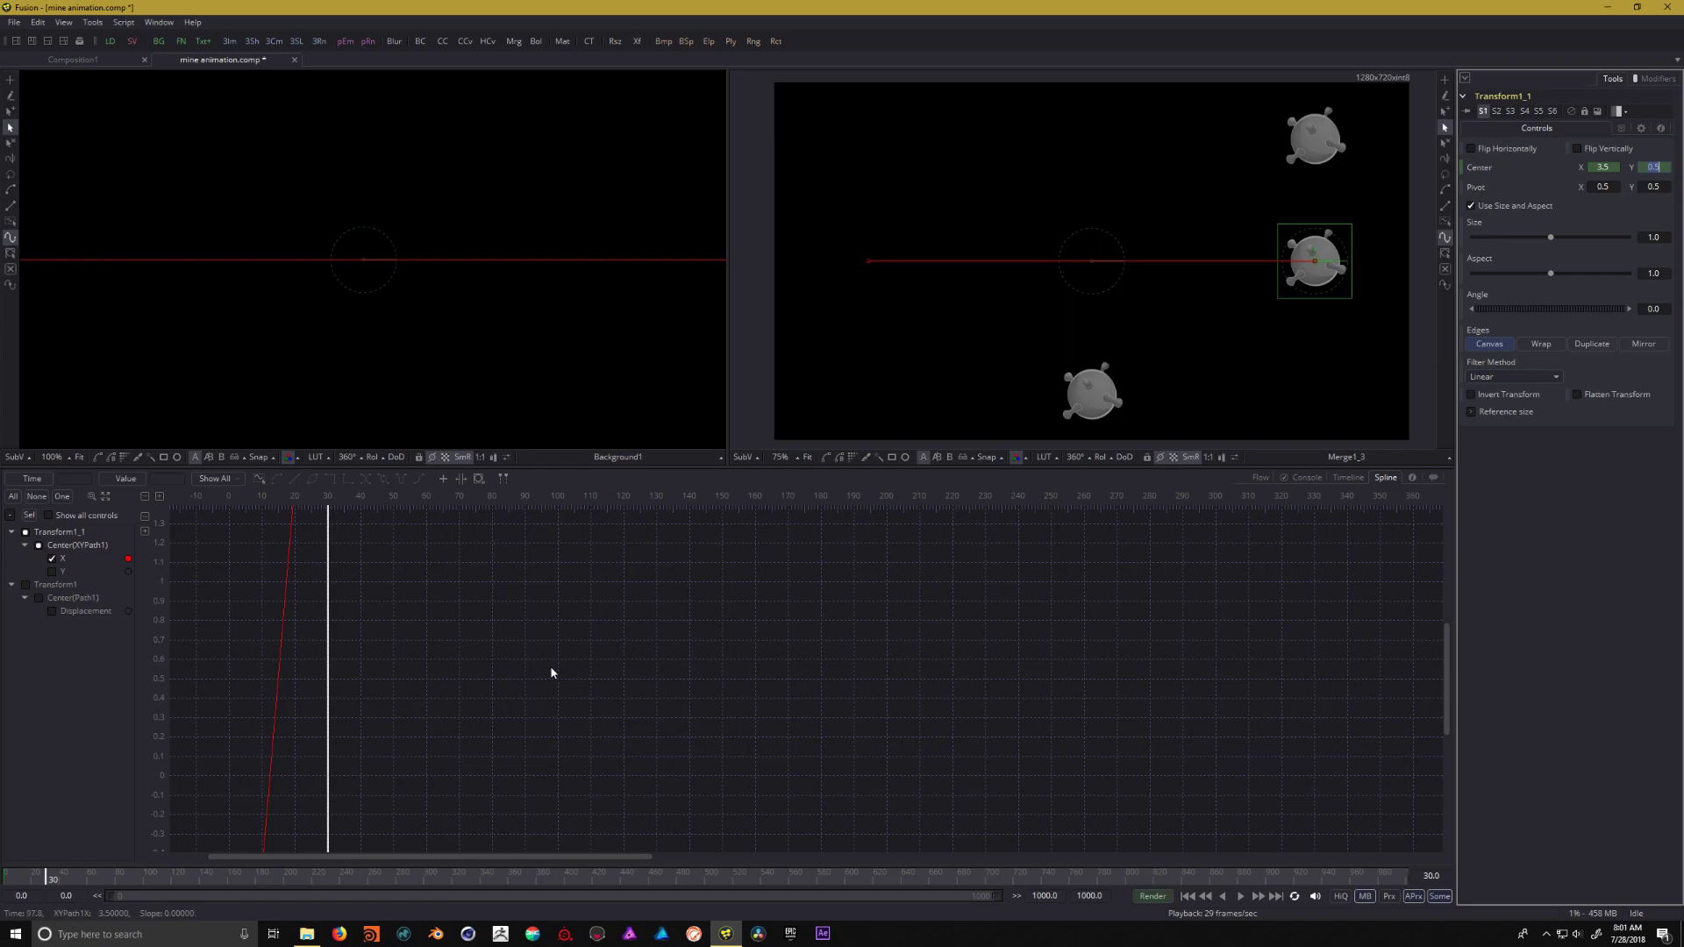
Zoom the graph onto the curve and key centre X back to -2.5 at frame 60
{"action": "scroll", "coordinate": [470, 658], "scroll_direction": "down", "scroll_amount": 10}
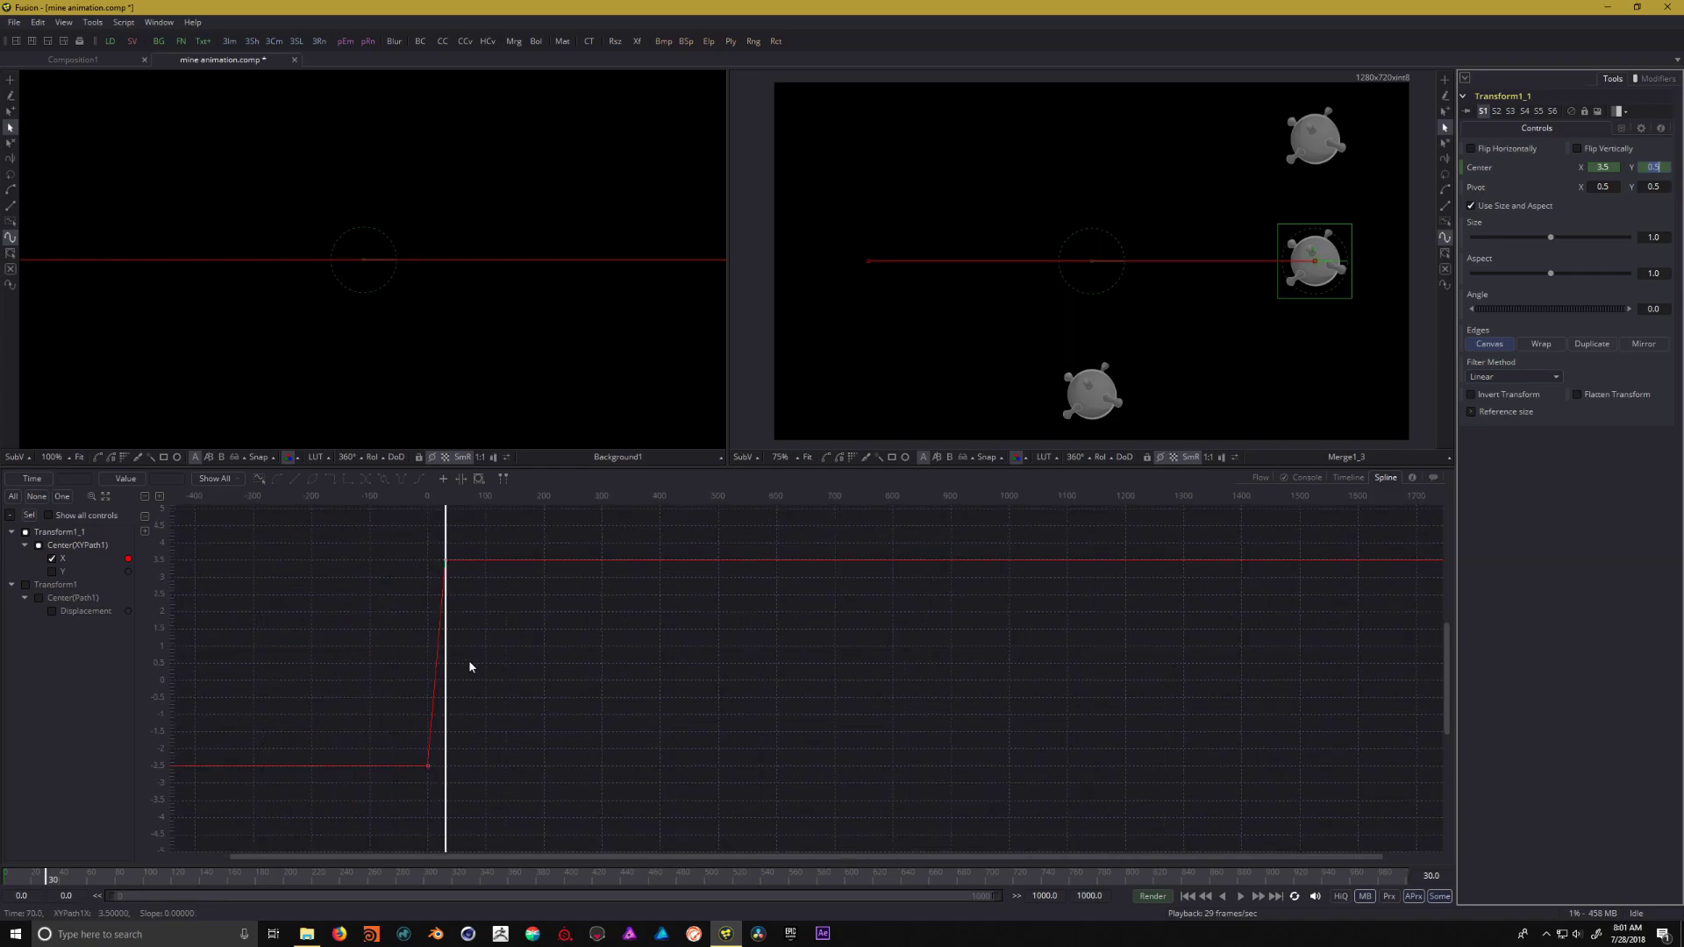
{"action": "scroll", "coordinate": [513, 654], "scroll_direction": "up", "scroll_amount": 3}
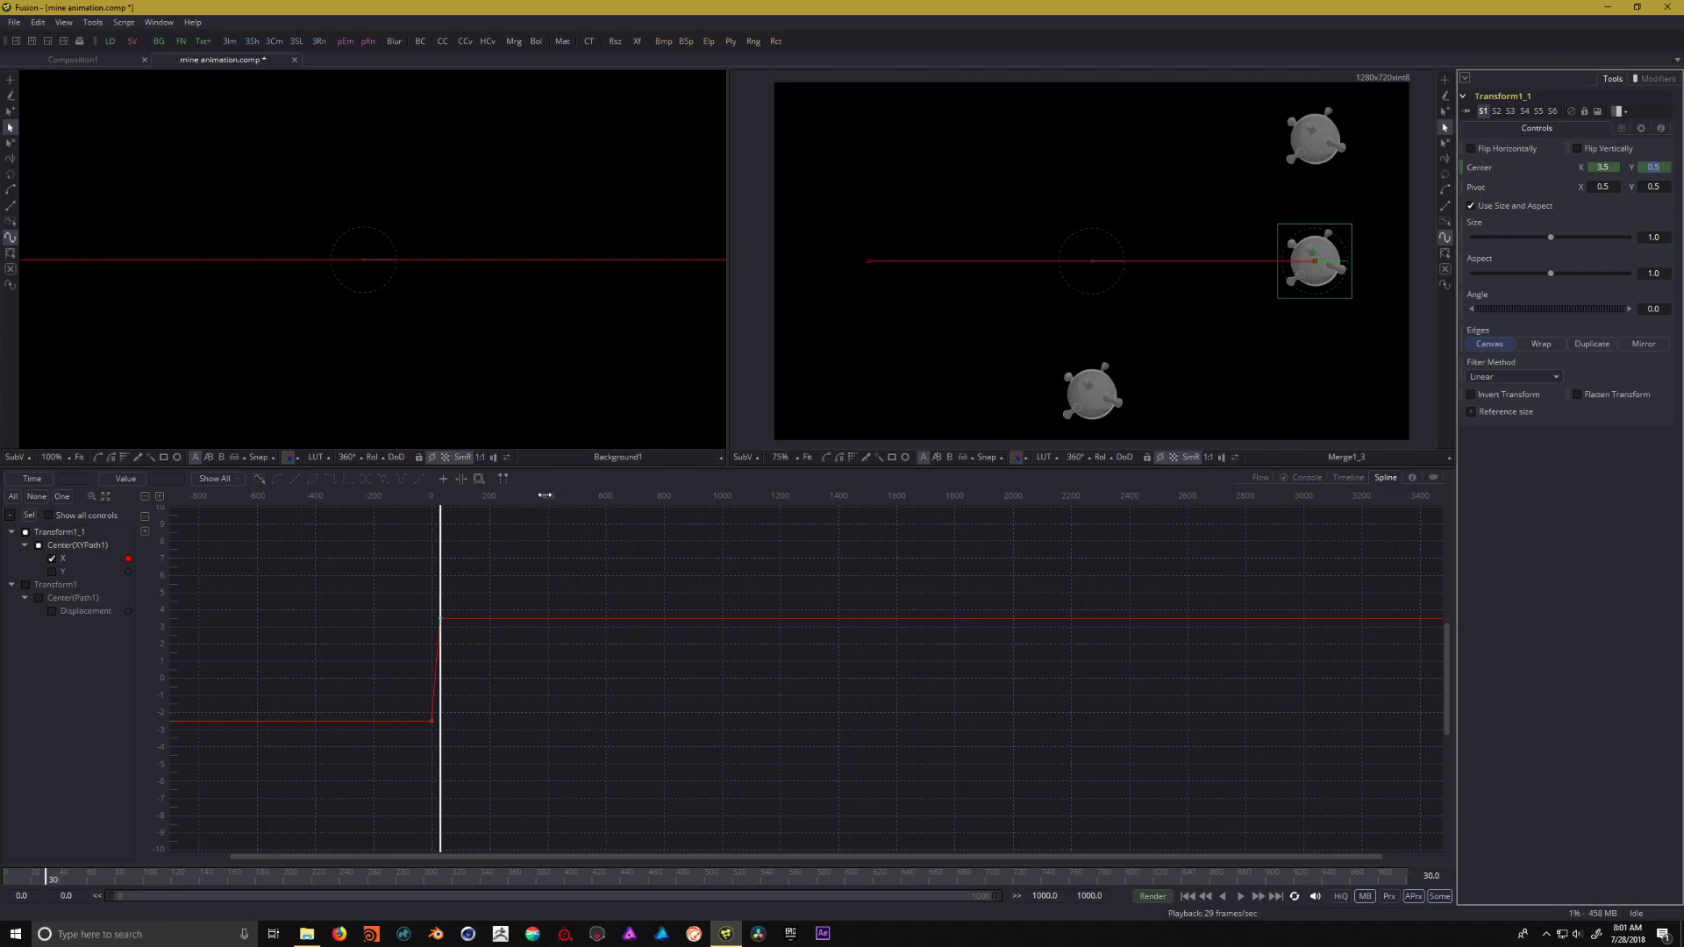
{"action": "left_click_drag", "start_coordinate": [489, 495], "coordinate": [678, 461]}
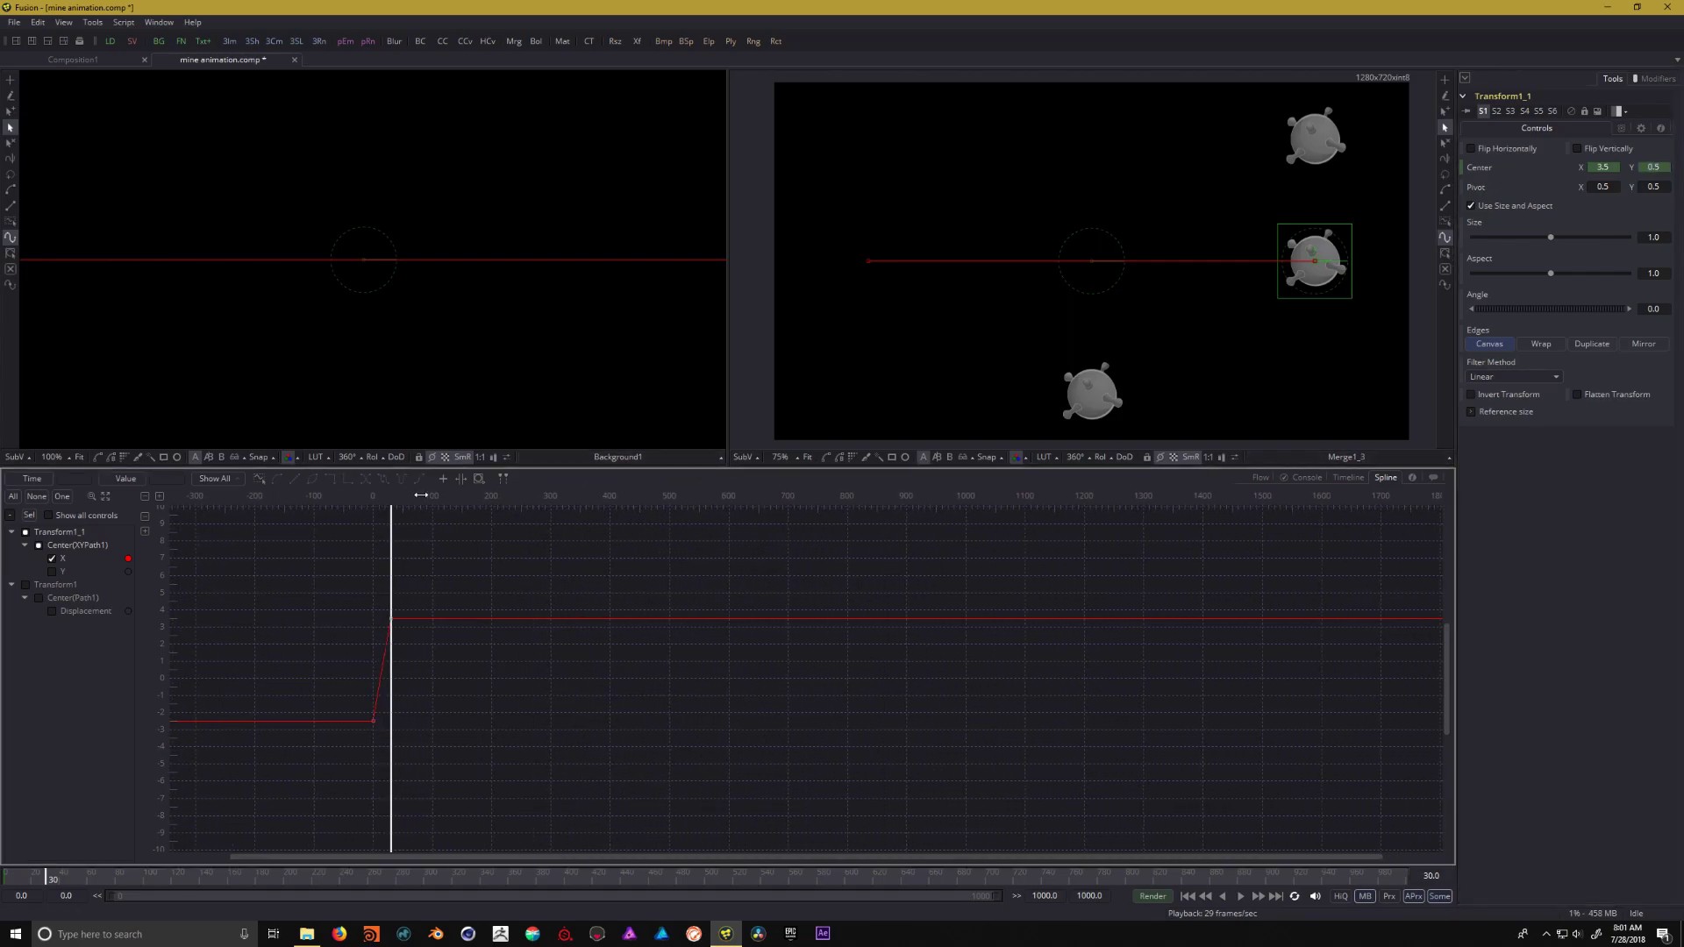
{"action": "left_click_drag", "start_coordinate": [417, 494], "coordinate": [726, 492]}
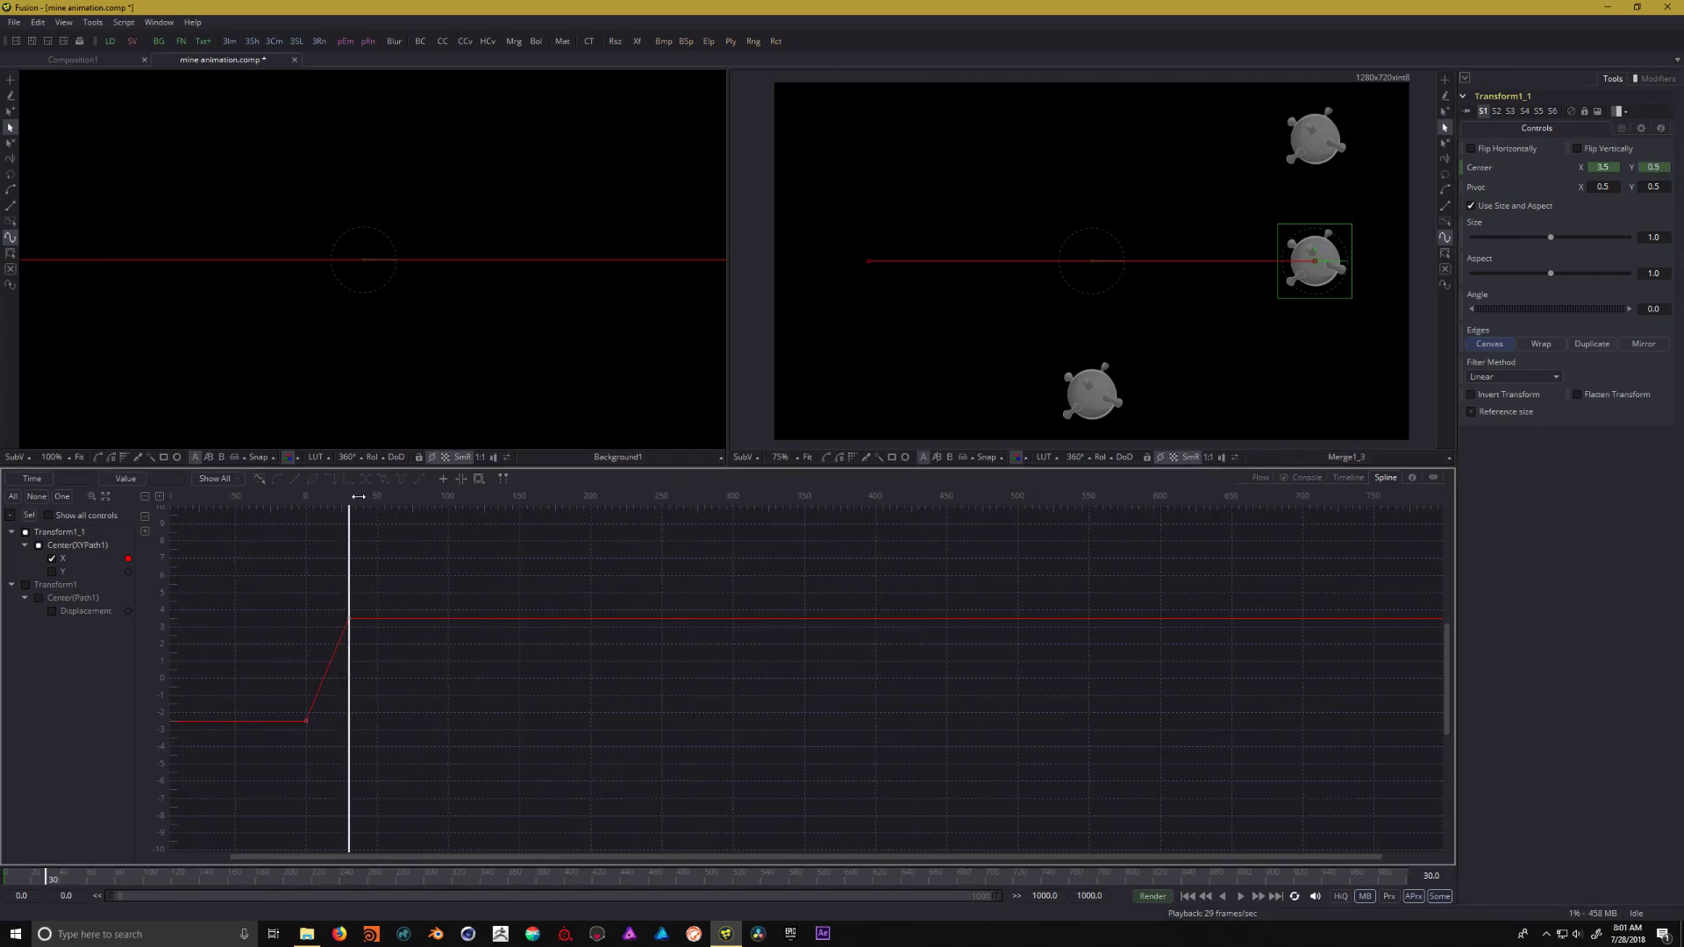
{"action": "left_click_drag", "start_coordinate": [359, 496], "coordinate": [623, 506]}
{"action": "left_click_drag", "start_coordinate": [339, 497], "coordinate": [394, 498]}
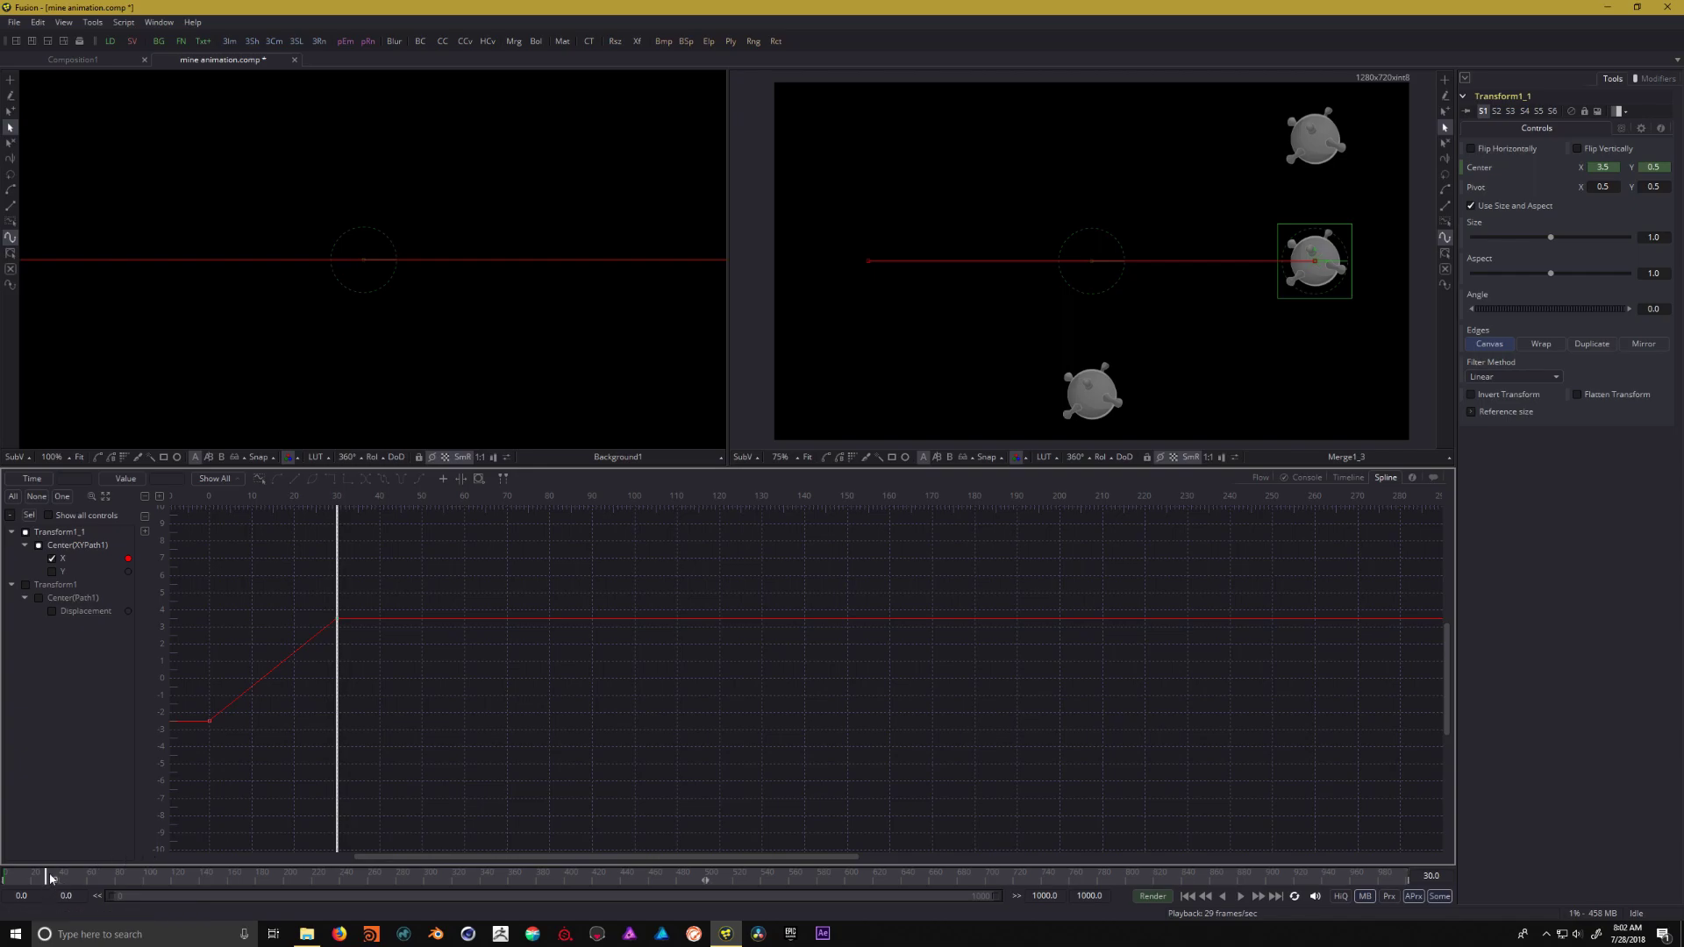
{"action": "left_click_drag", "start_coordinate": [48, 877], "coordinate": [90, 891]}
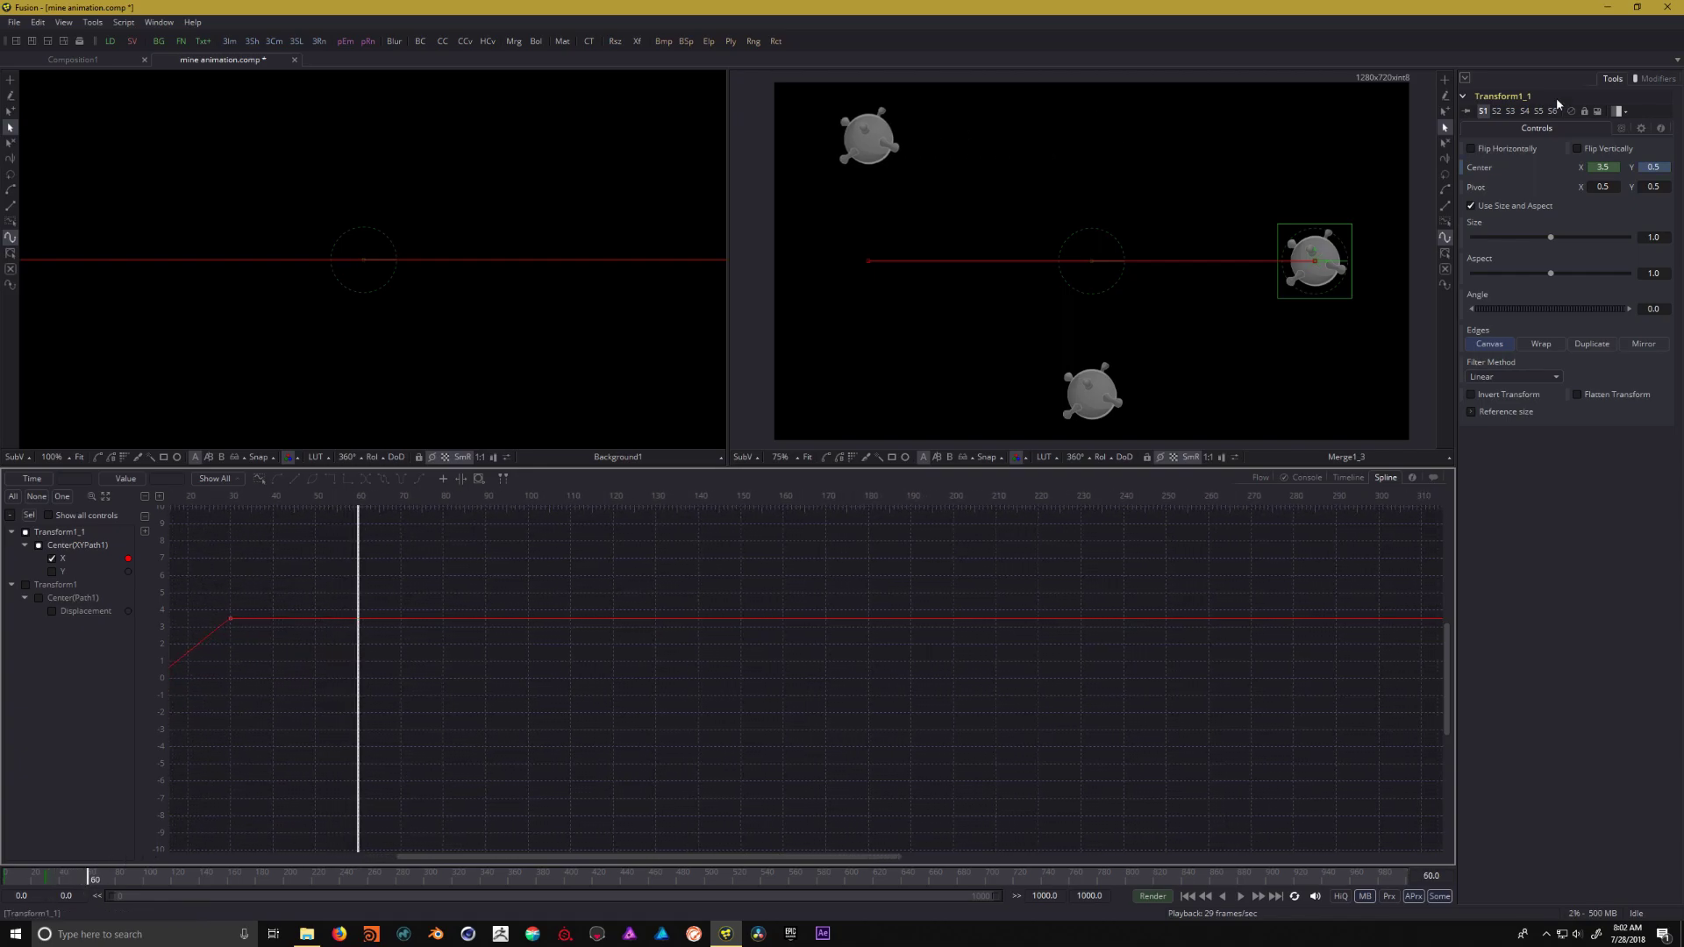
{"action": "left_click", "coordinate": [1602, 166]}
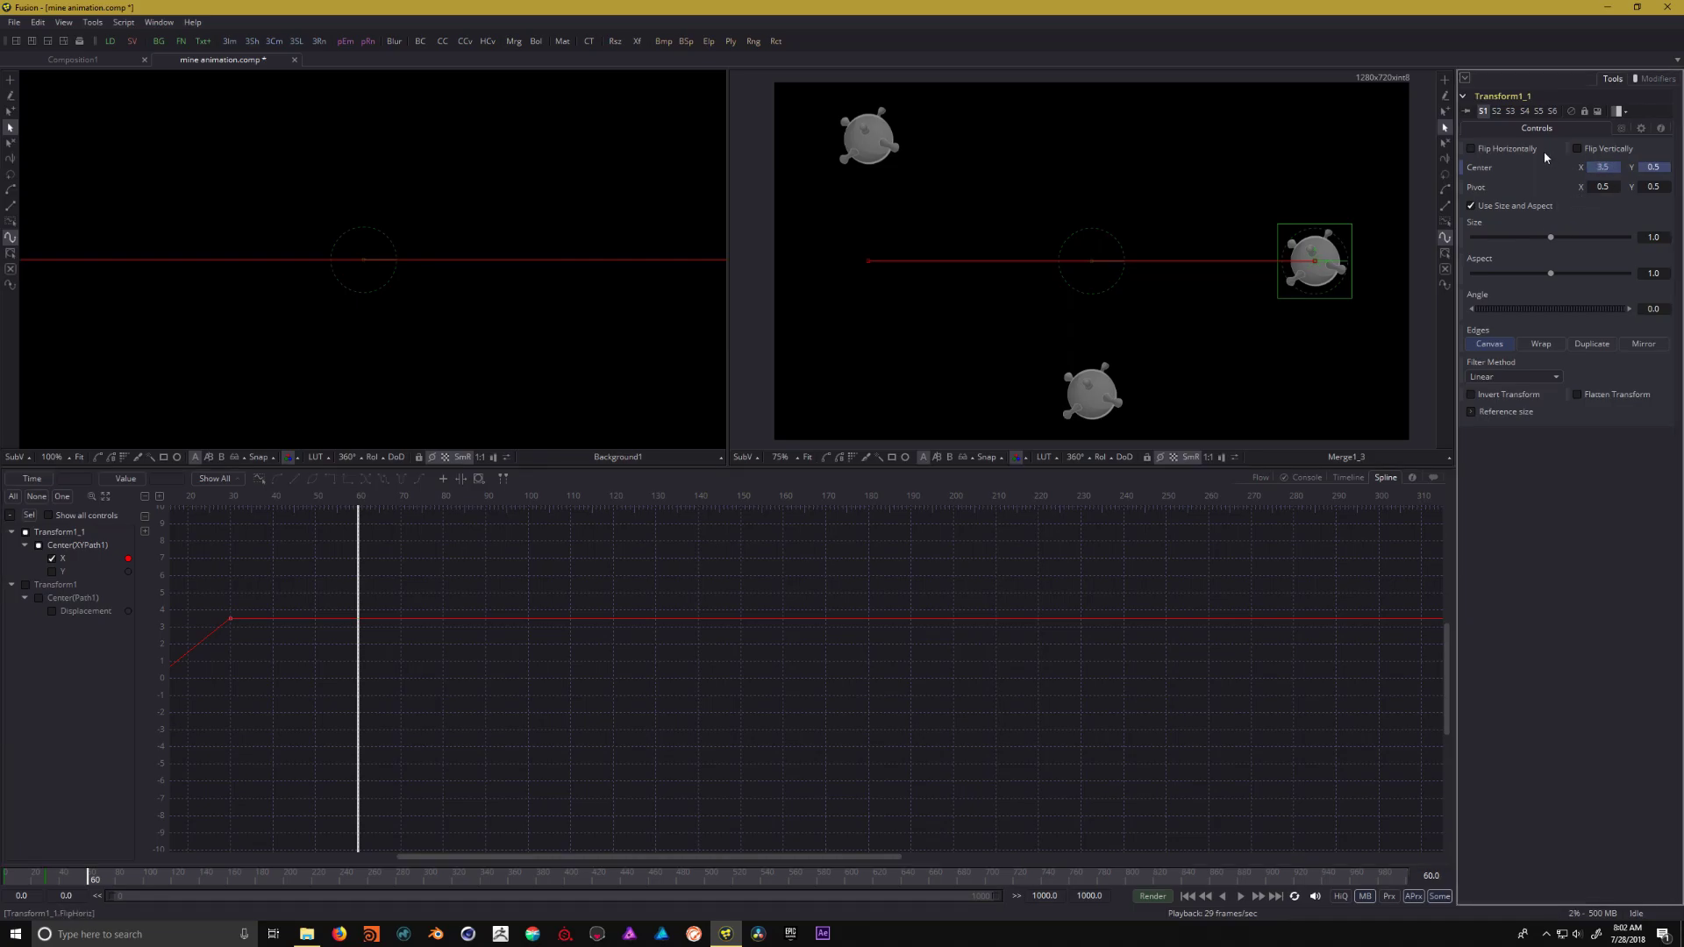
{"action": "key", "text": "Tab"}
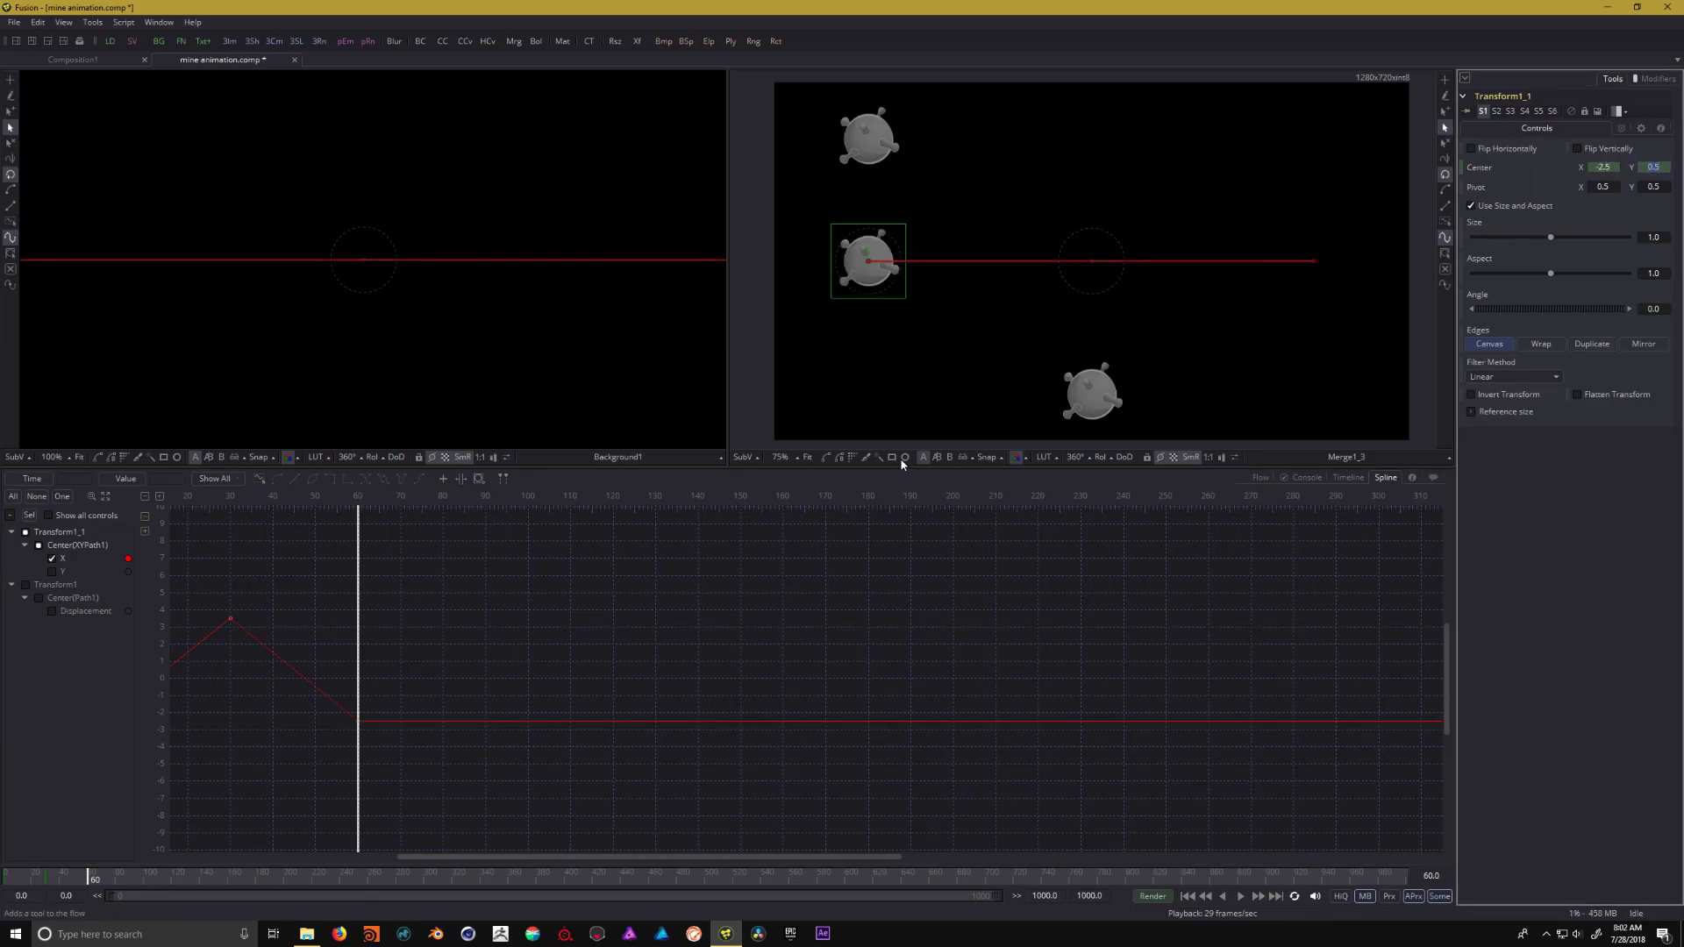
Play back the middle mine's motion and box-select all three X keyframes
{"action": "left_click_drag", "start_coordinate": [439, 632], "coordinate": [856, 624]}
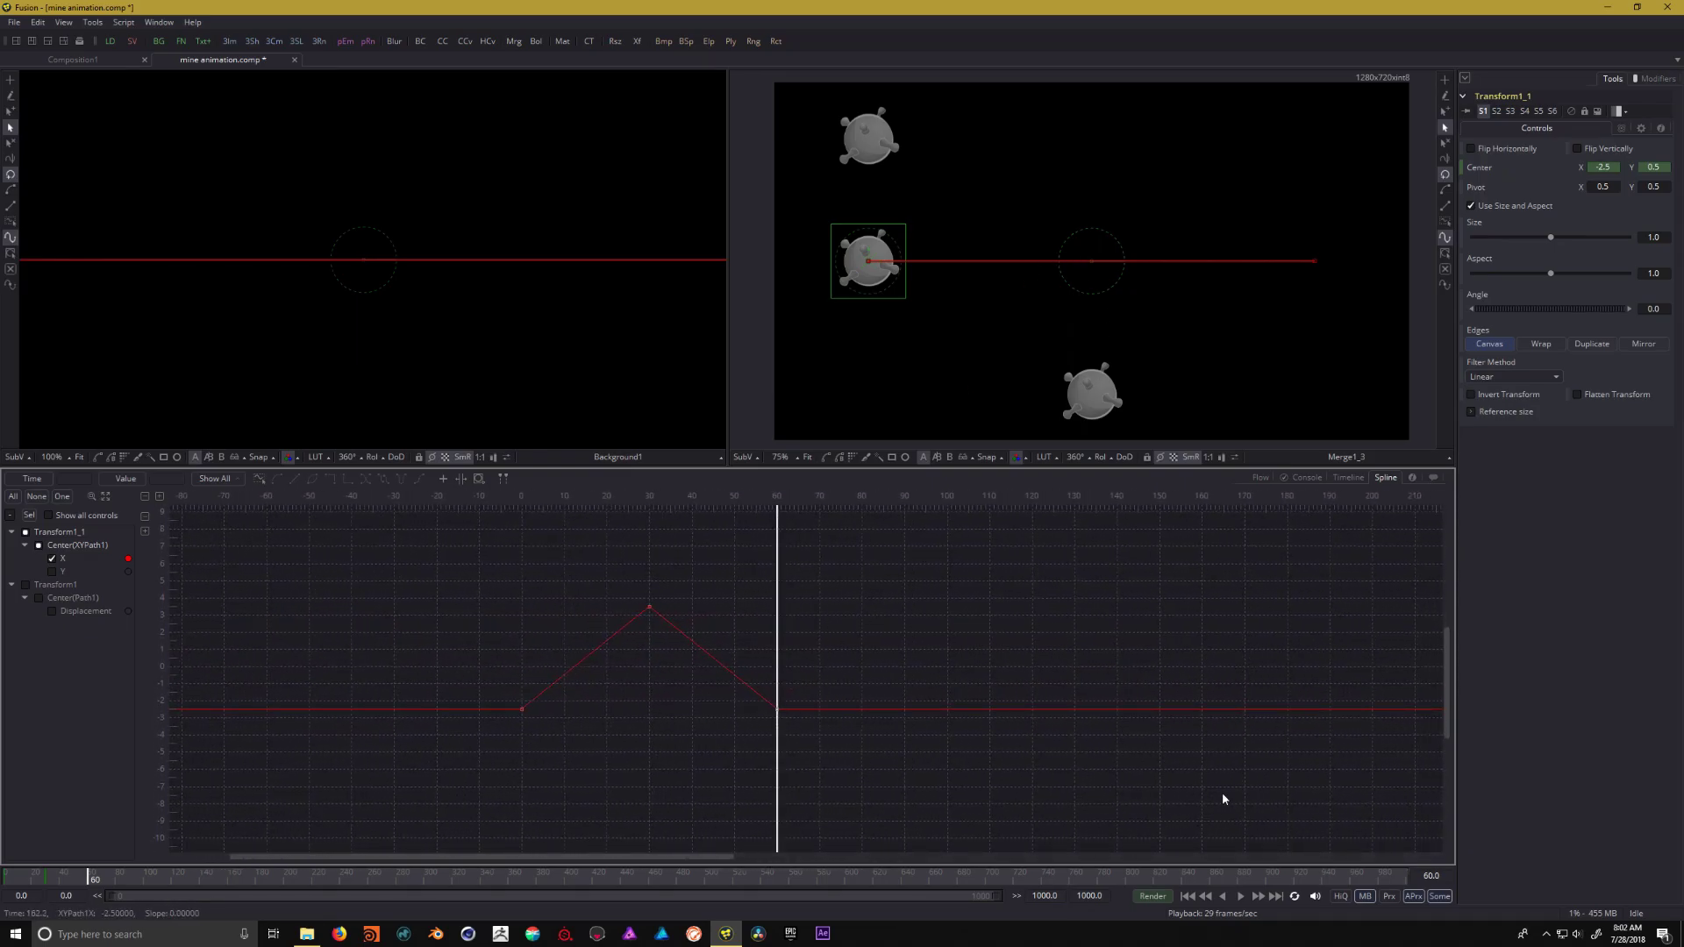
{"action": "left_click", "coordinate": [1188, 896]}
{"action": "left_click", "coordinate": [1243, 900]}
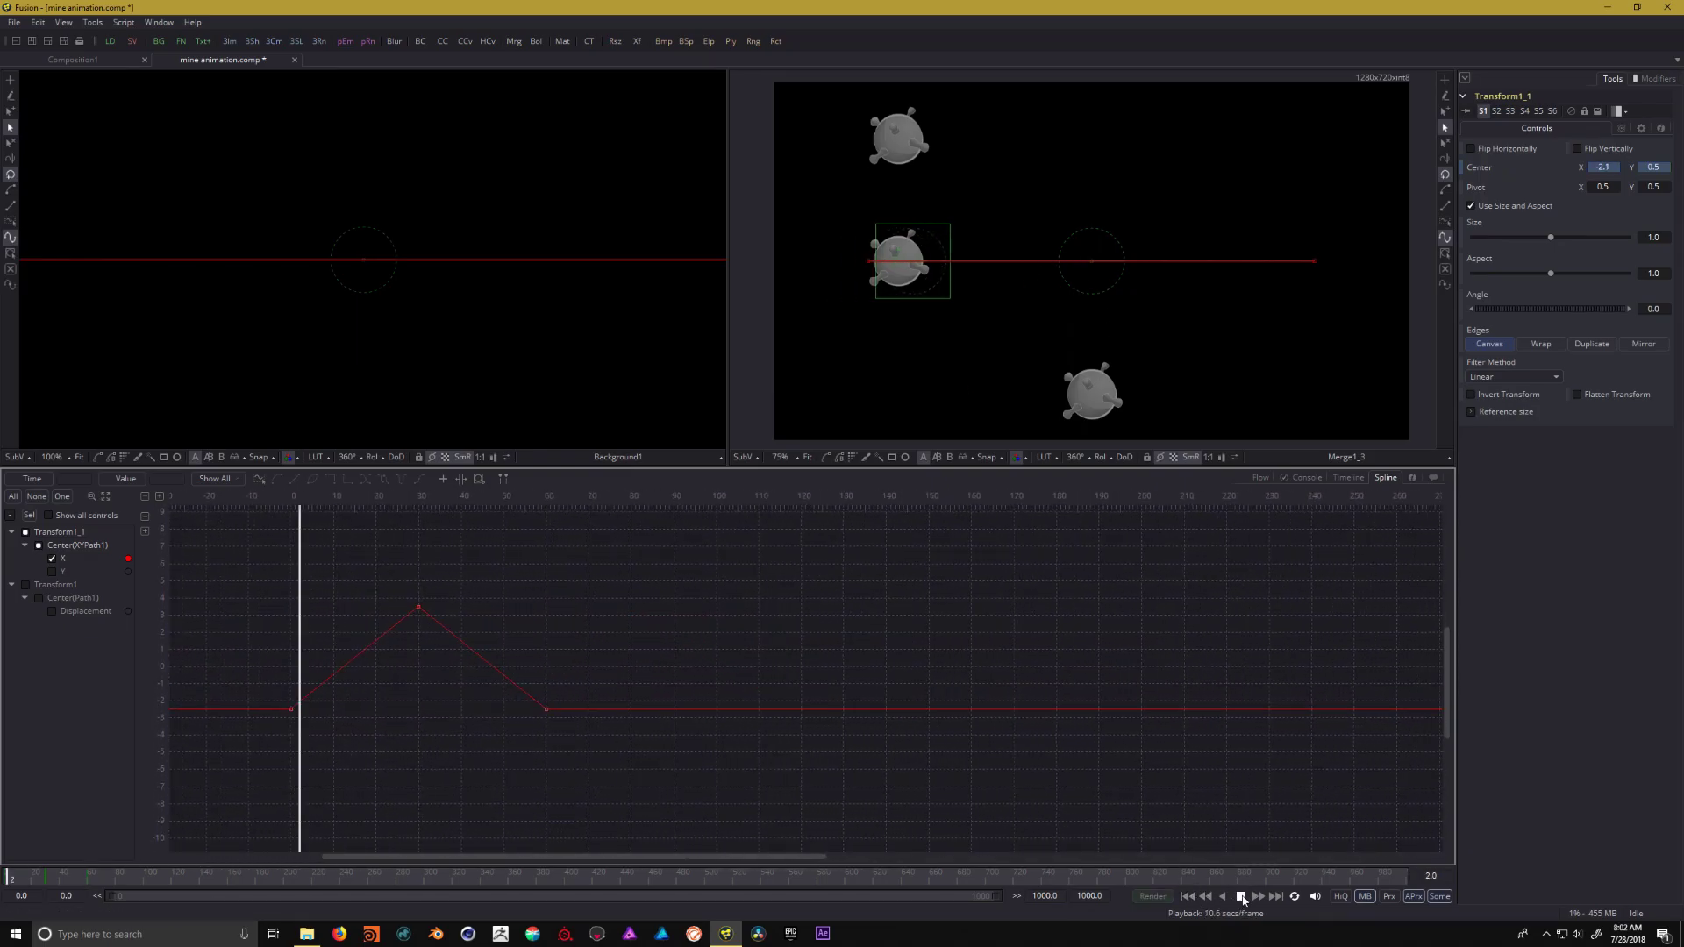
{"action": "left_click", "coordinate": [1241, 896]}
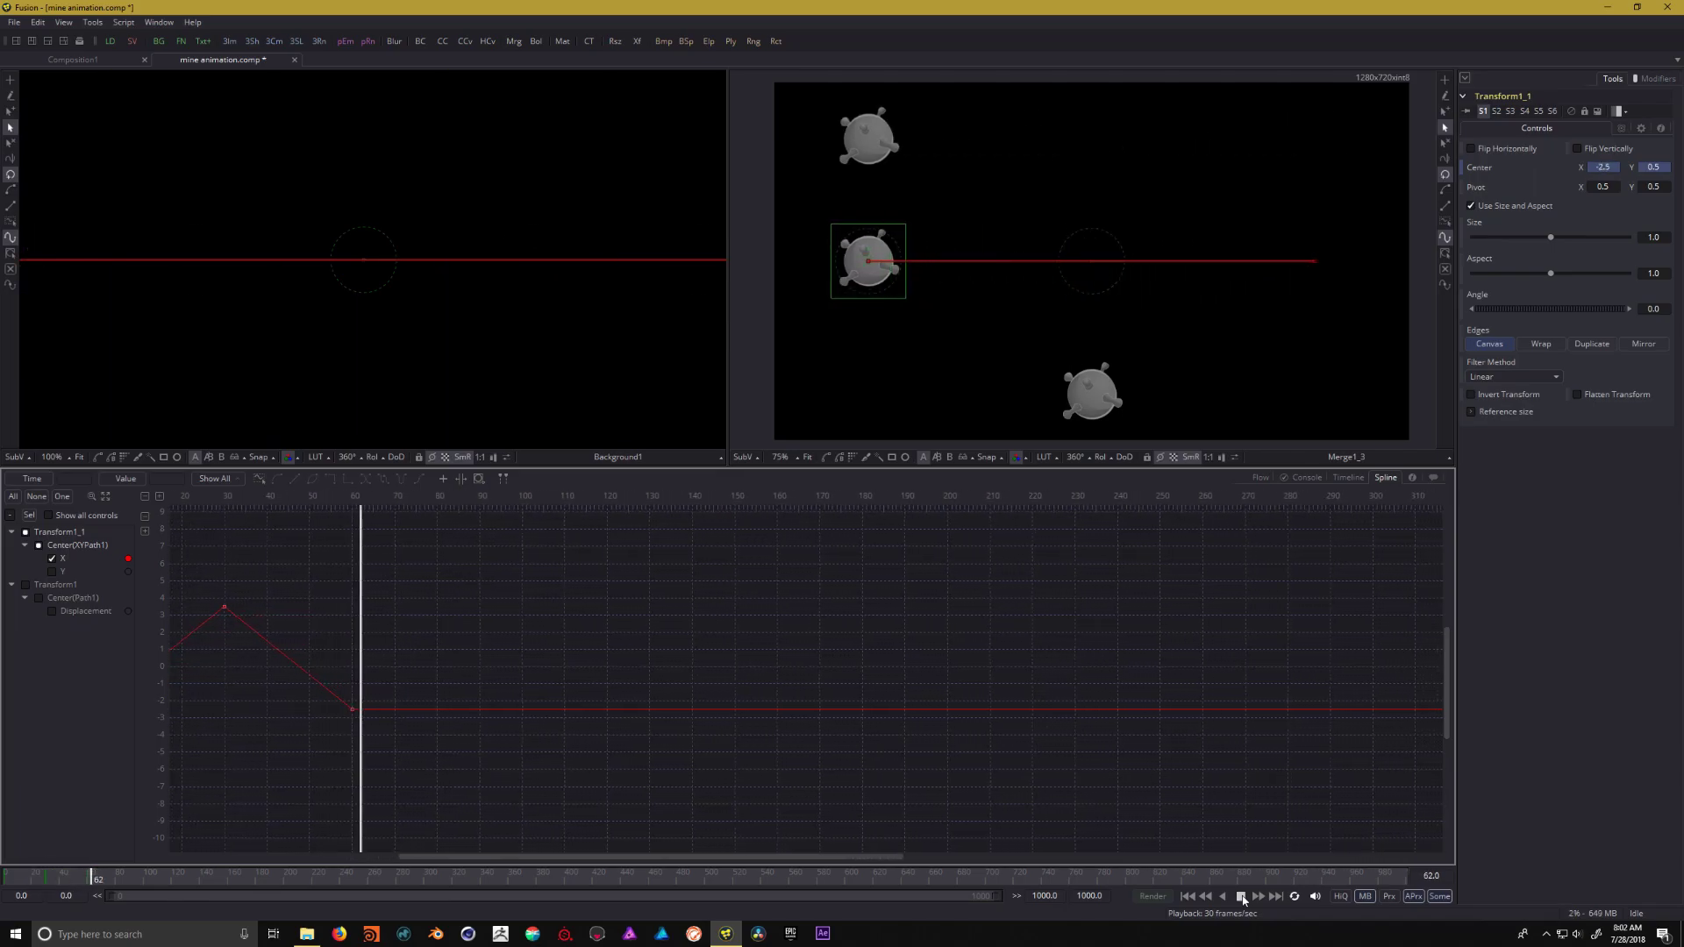
{"action": "left_click", "coordinate": [1189, 897]}
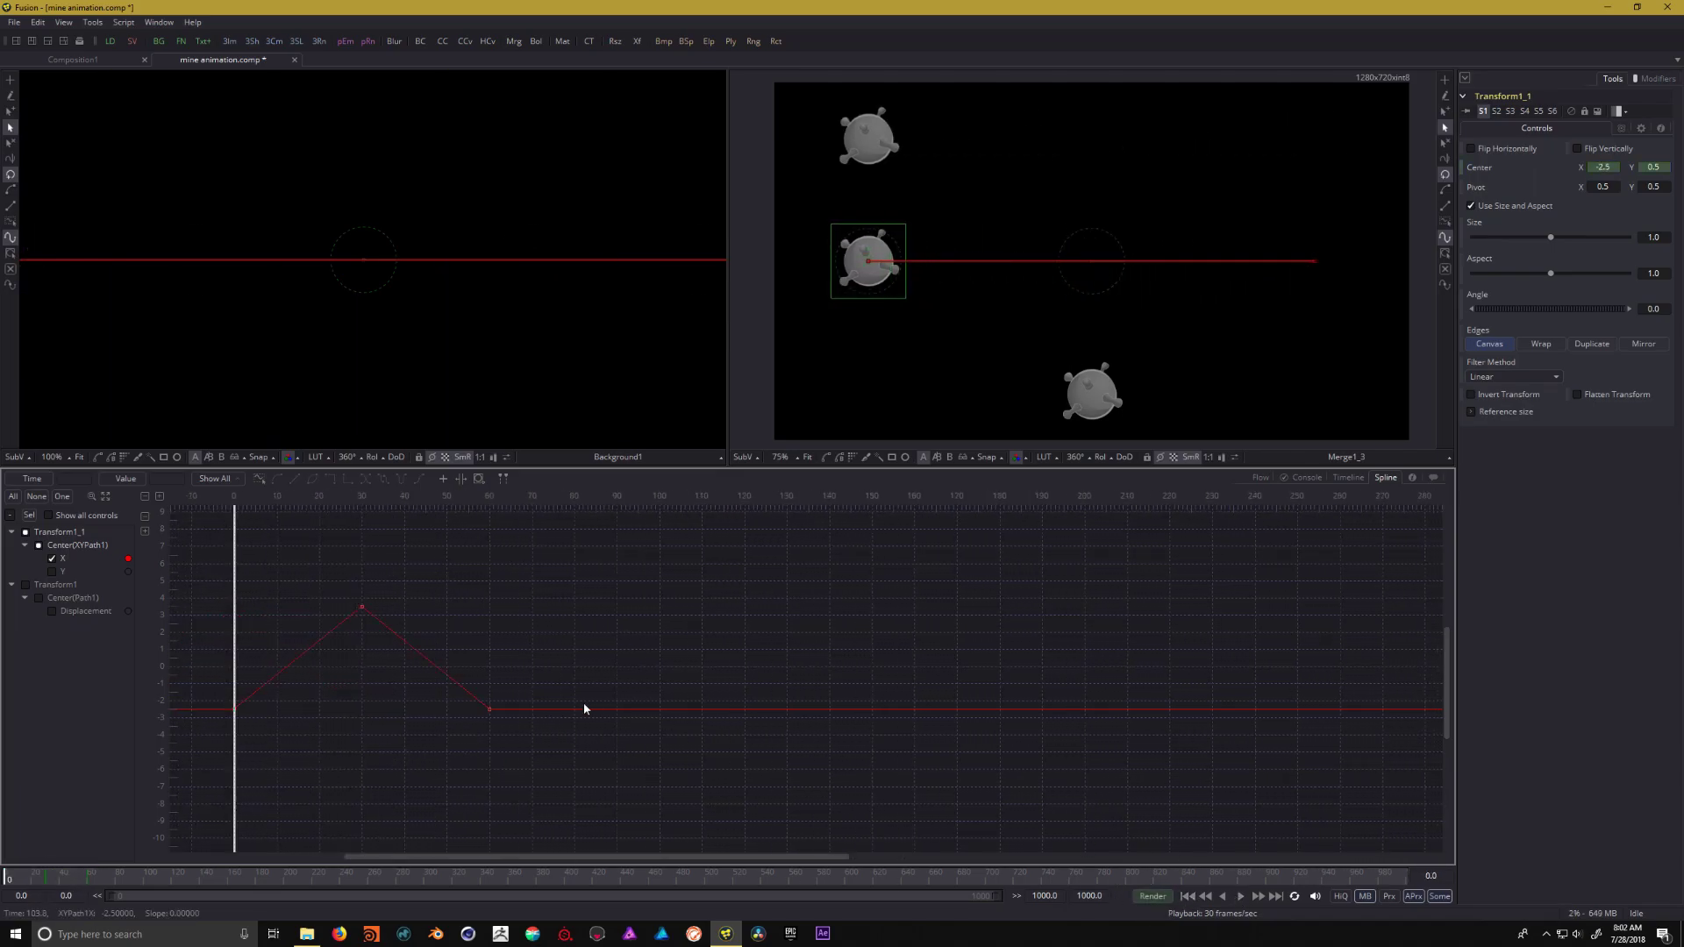
{"action": "left_click_drag", "start_coordinate": [371, 734], "coordinate": [538, 742]}
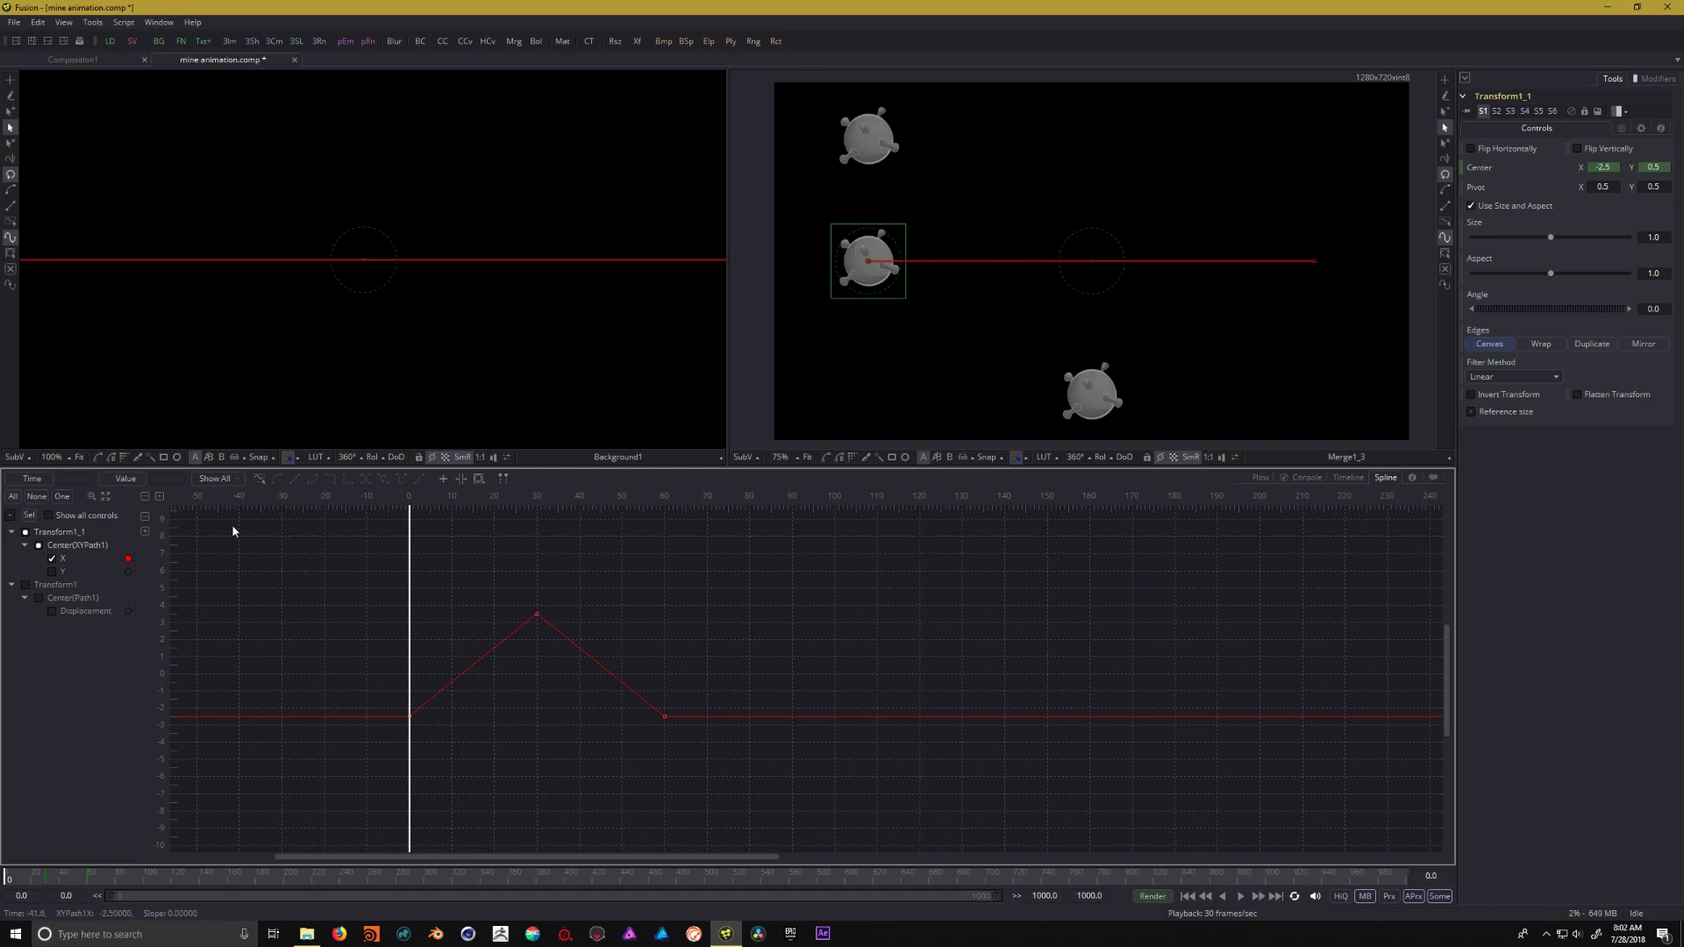
{"action": "left_click_drag", "start_coordinate": [330, 558], "coordinate": [850, 798]}
Try Step interpolation on the middle mine's X keyframes, preview it, then revert it
{"action": "left_click", "coordinate": [331, 476]}
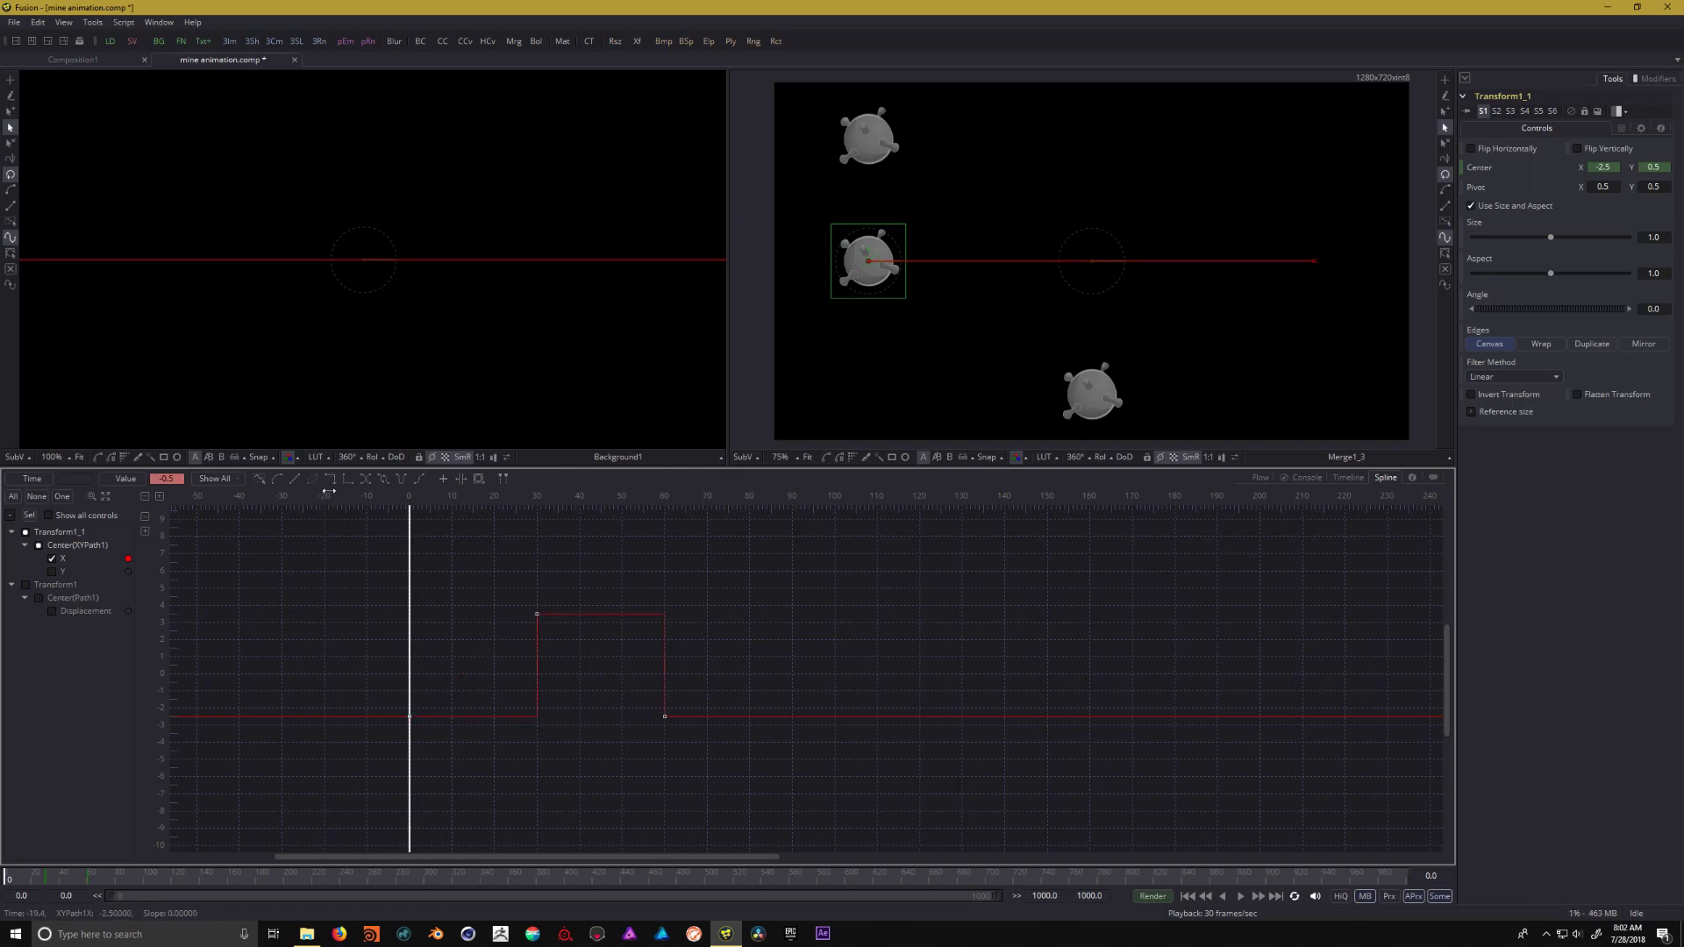
{"action": "left_click", "coordinate": [1240, 895]}
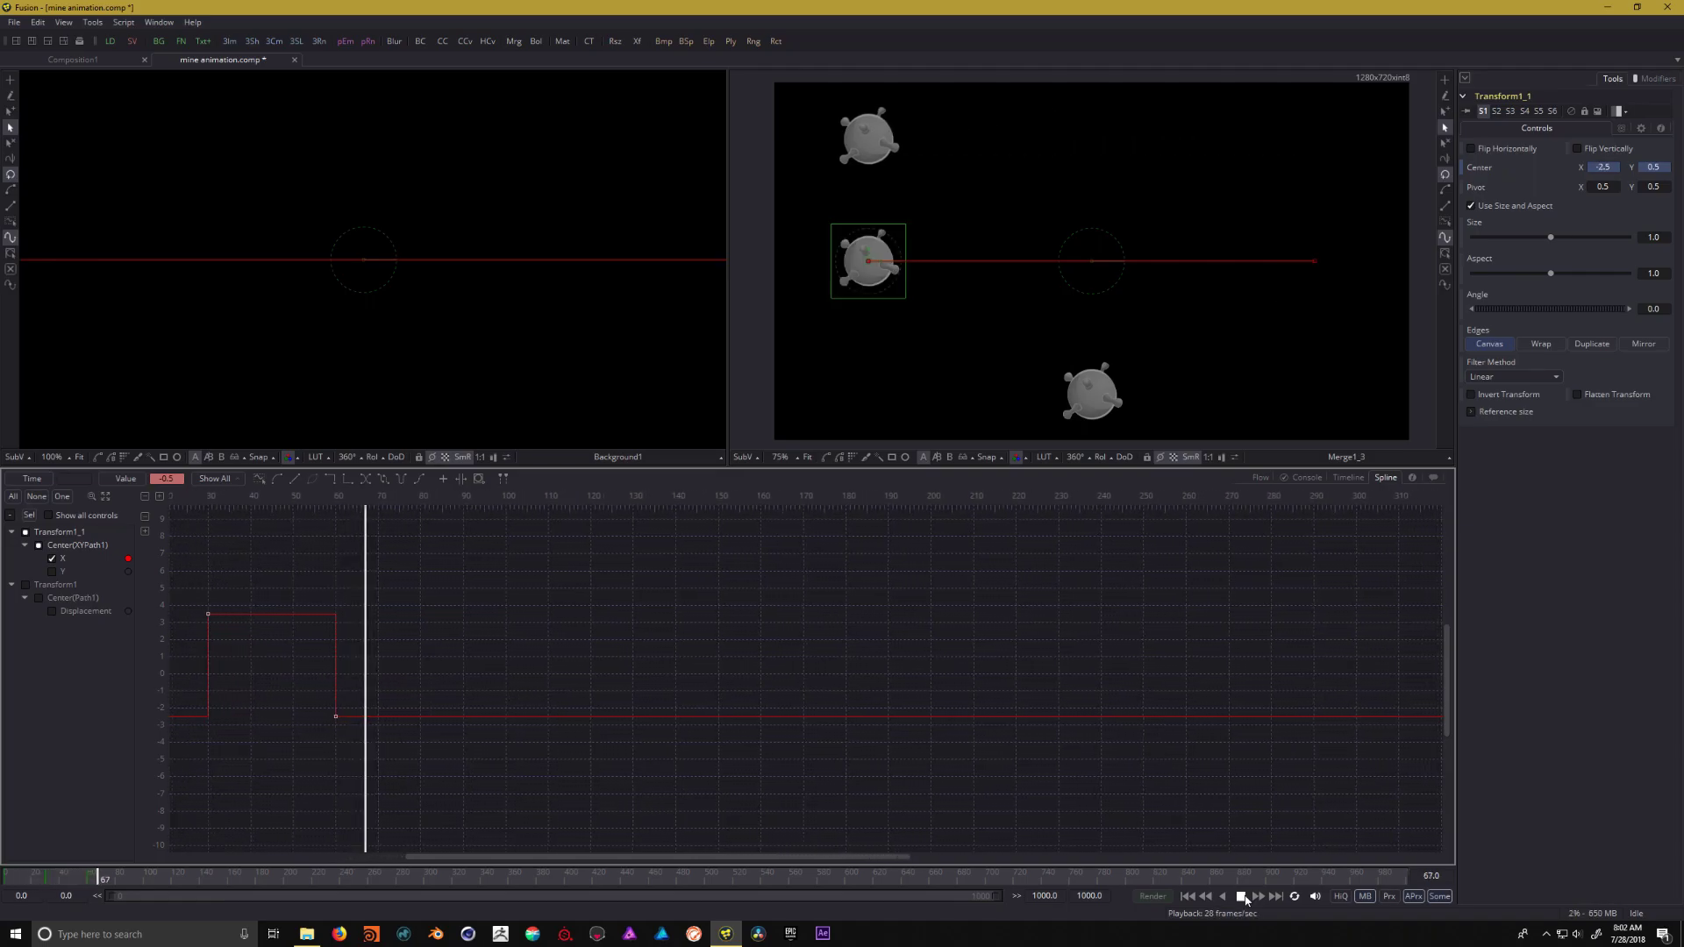
{"action": "left_click", "coordinate": [1240, 896]}
{"action": "left_click_drag", "start_coordinate": [646, 658], "coordinate": [981, 661]}
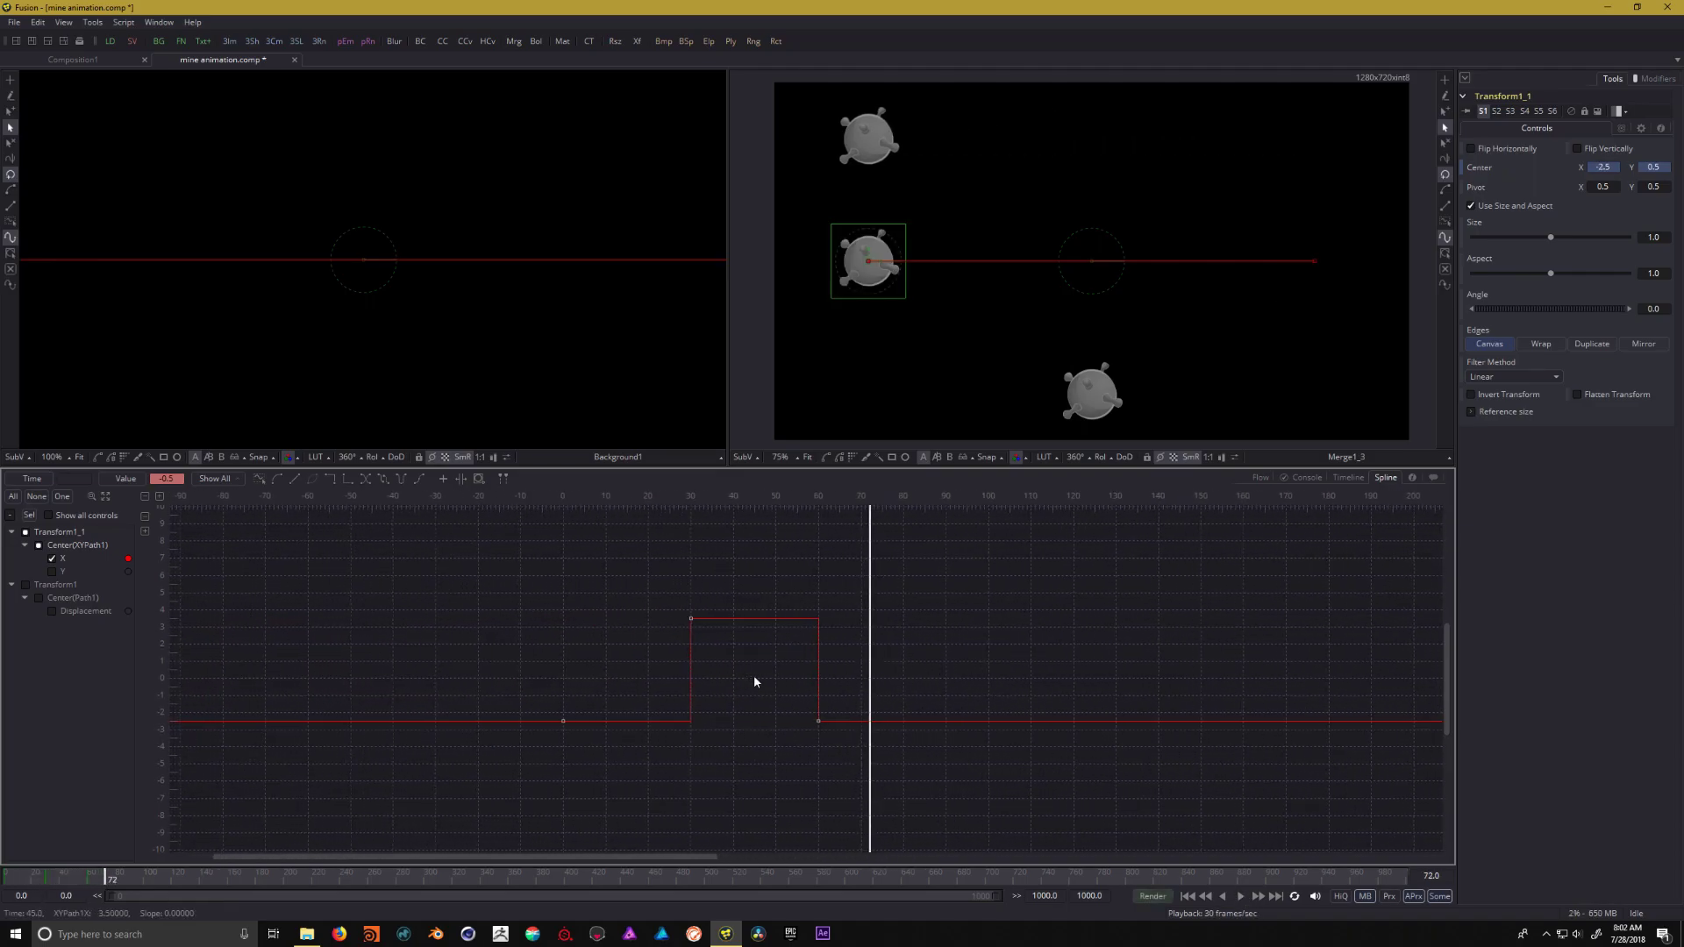
{"action": "left_click_drag", "start_coordinate": [869, 583], "coordinate": [563, 625]}
{"action": "left_click_drag", "start_coordinate": [488, 570], "coordinate": [690, 705]}
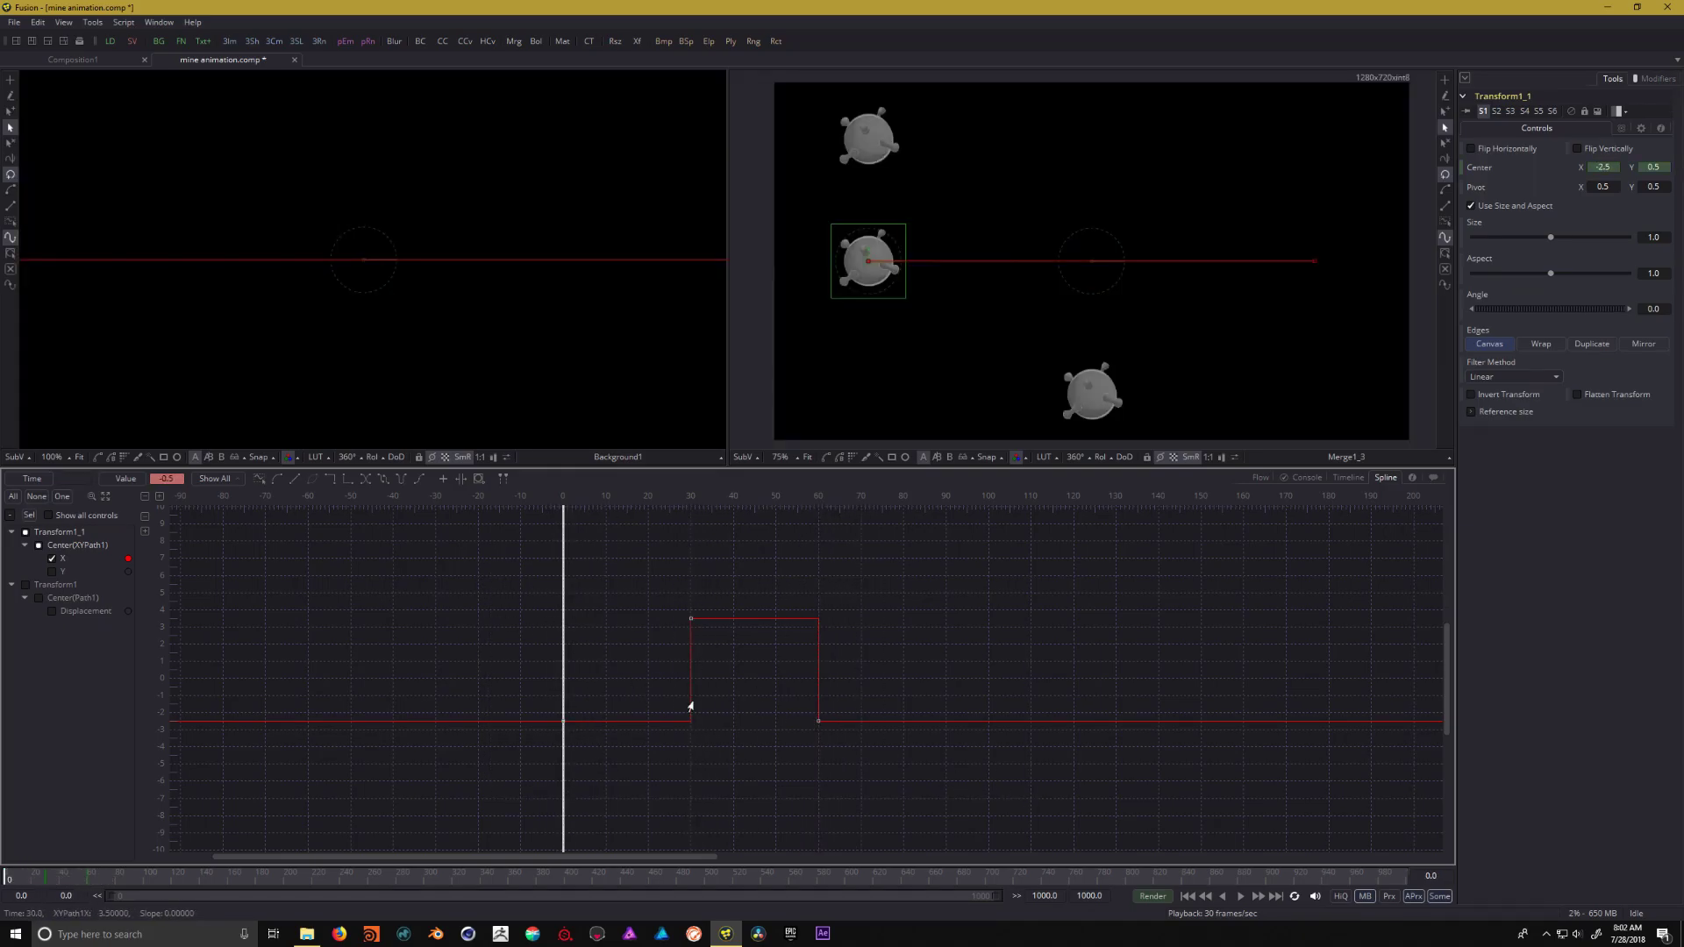
{"action": "key", "text": "l"}
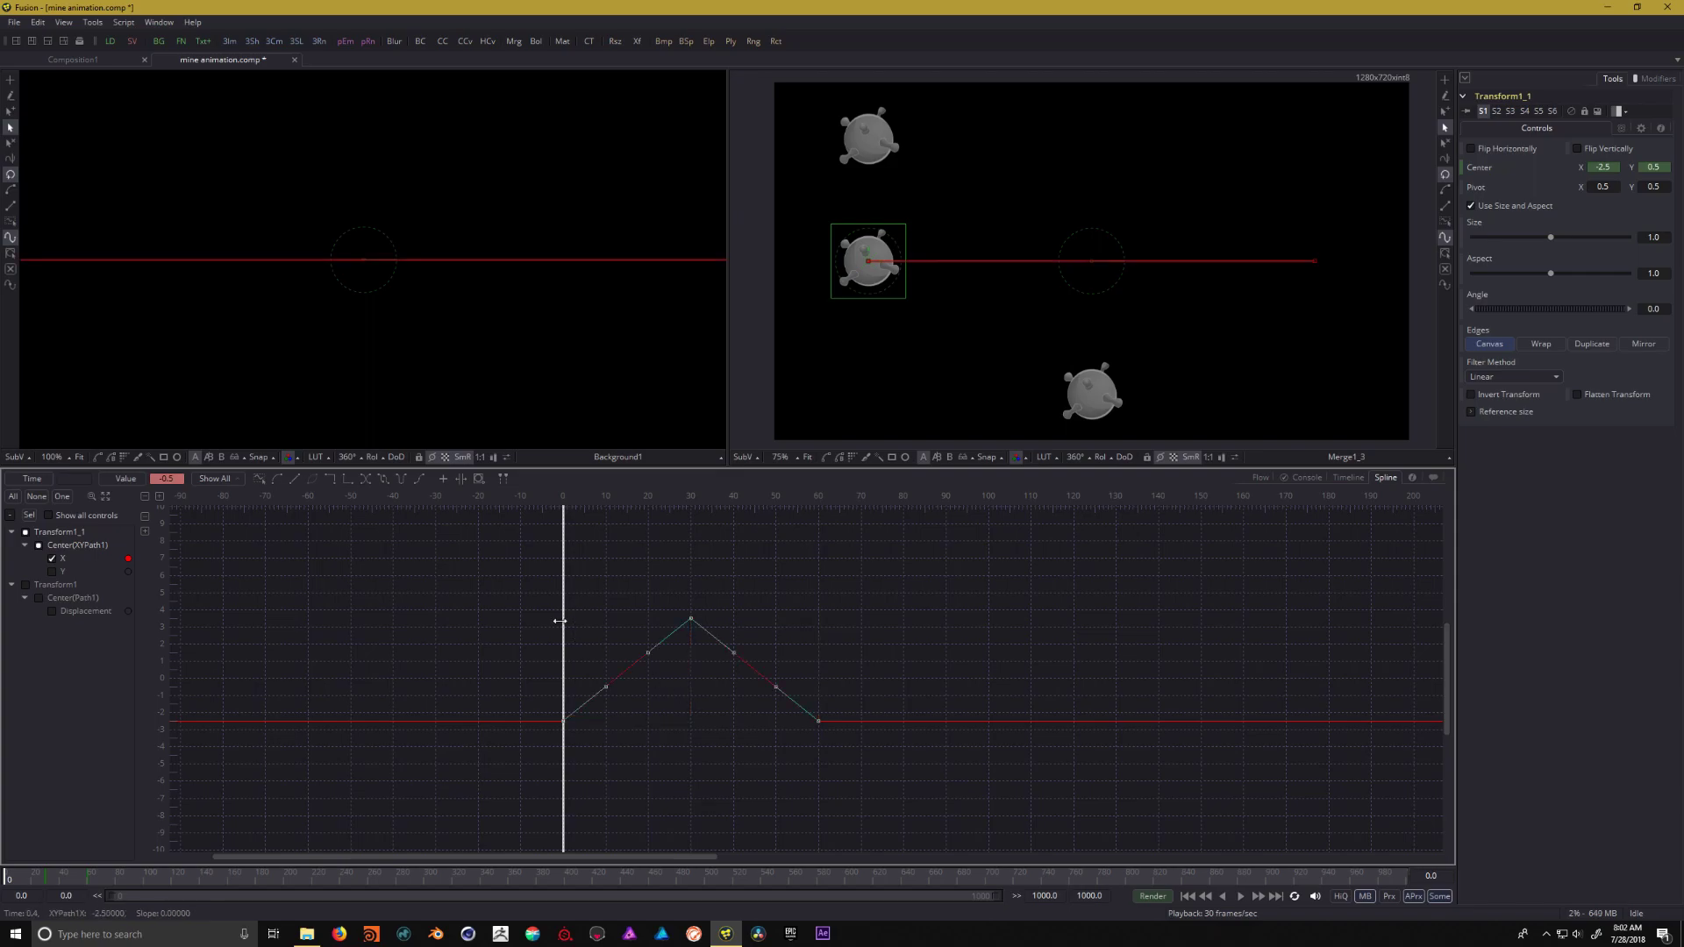
Make the keyframes Smooth and play back the eased out-and-back motion from frame 0
{"action": "left_click", "coordinate": [278, 480]}
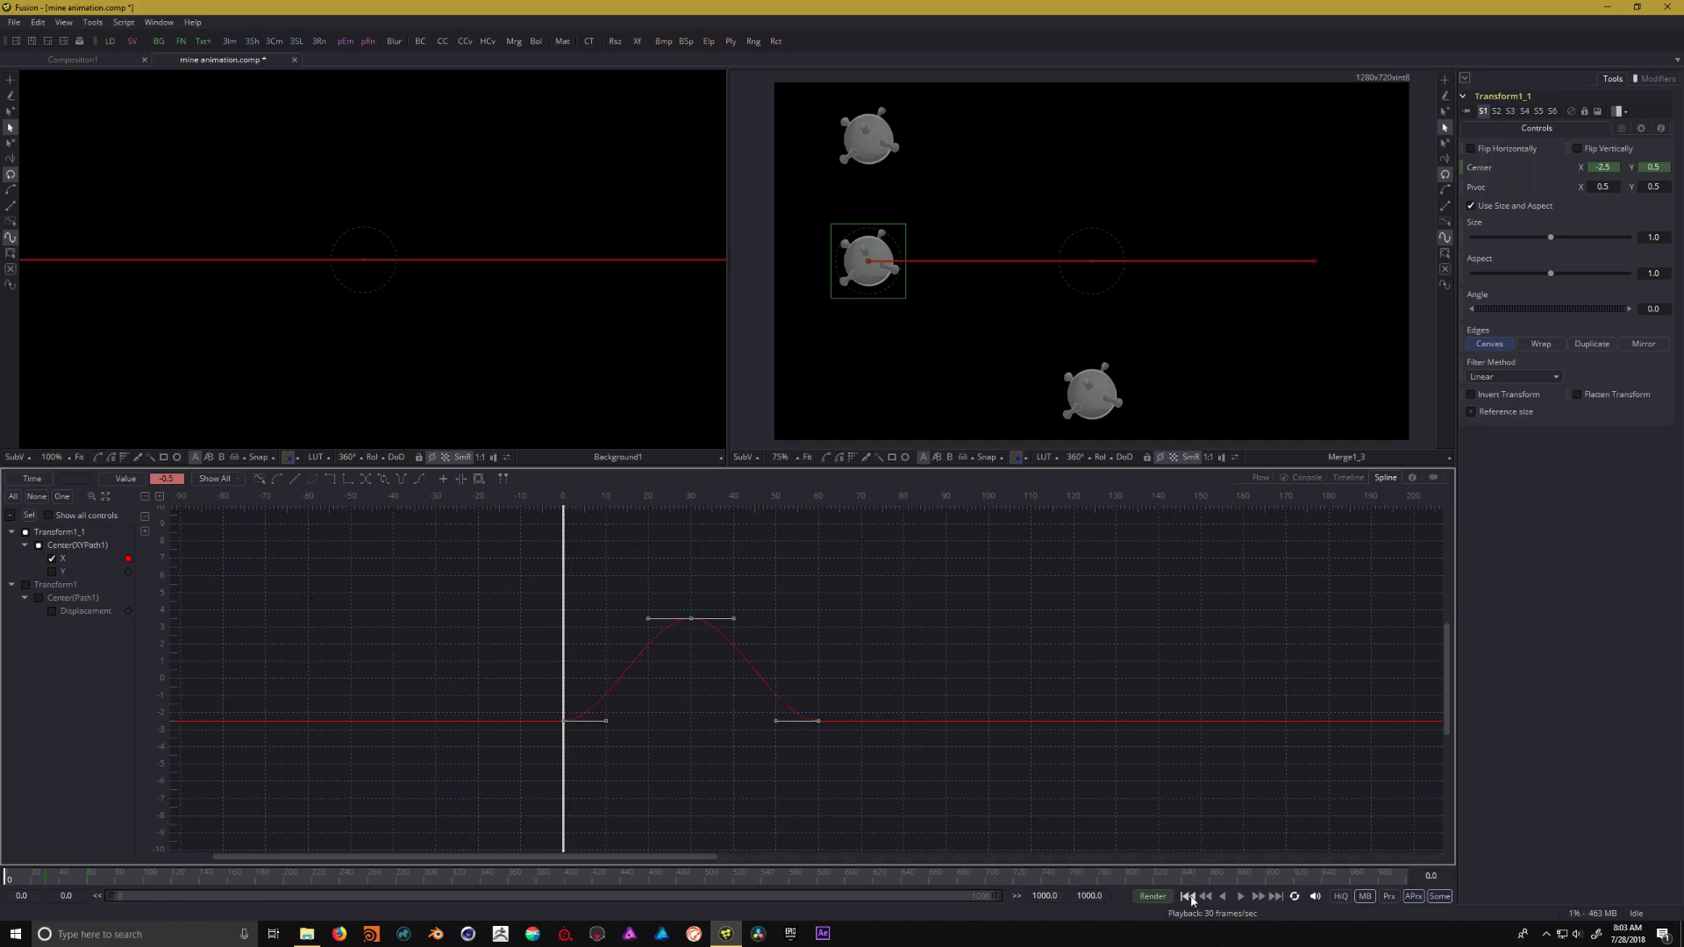
{"action": "left_click", "coordinate": [1240, 897]}
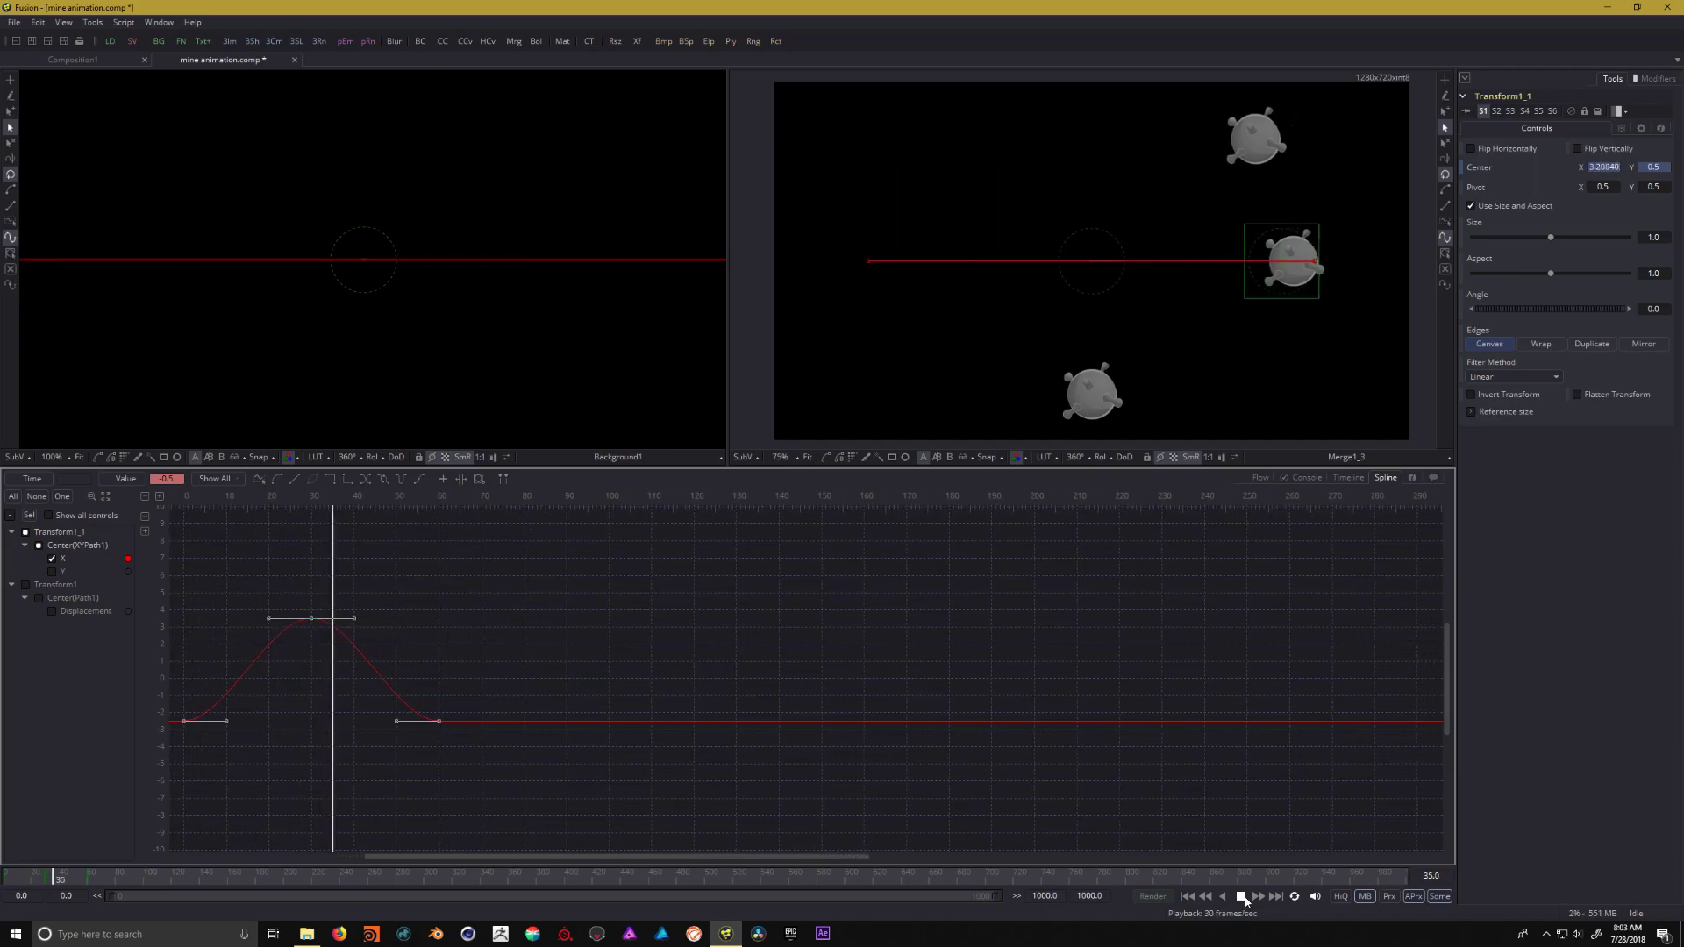
{"action": "left_click", "coordinate": [1241, 898]}
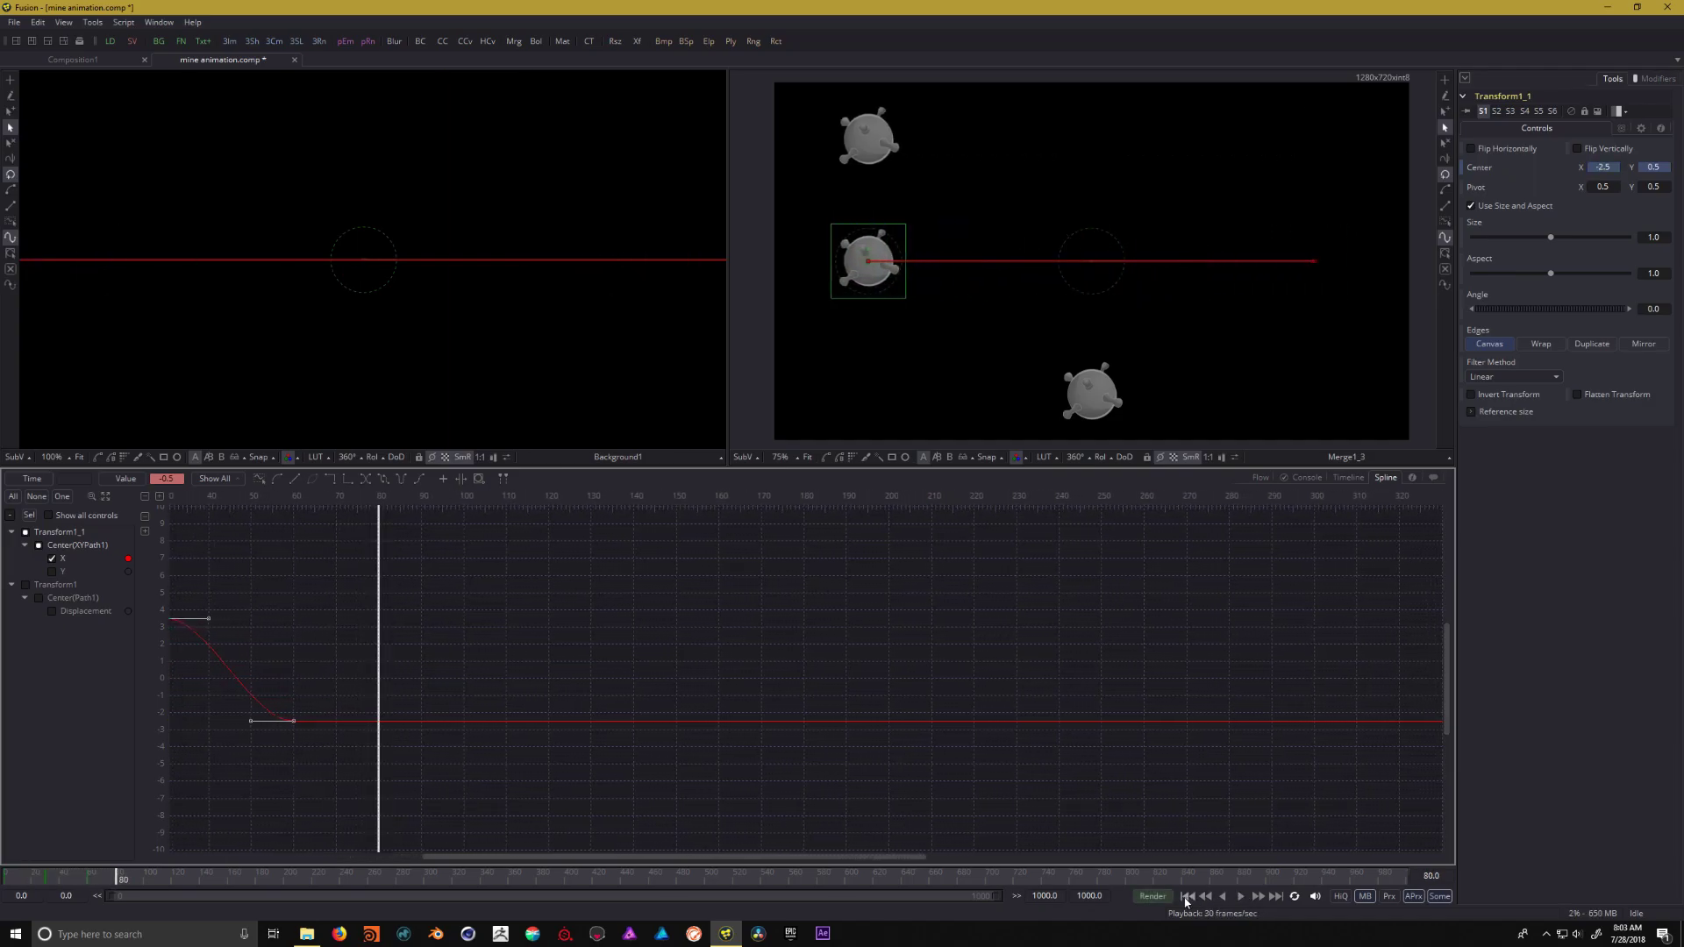
{"action": "left_click", "coordinate": [1187, 896]}
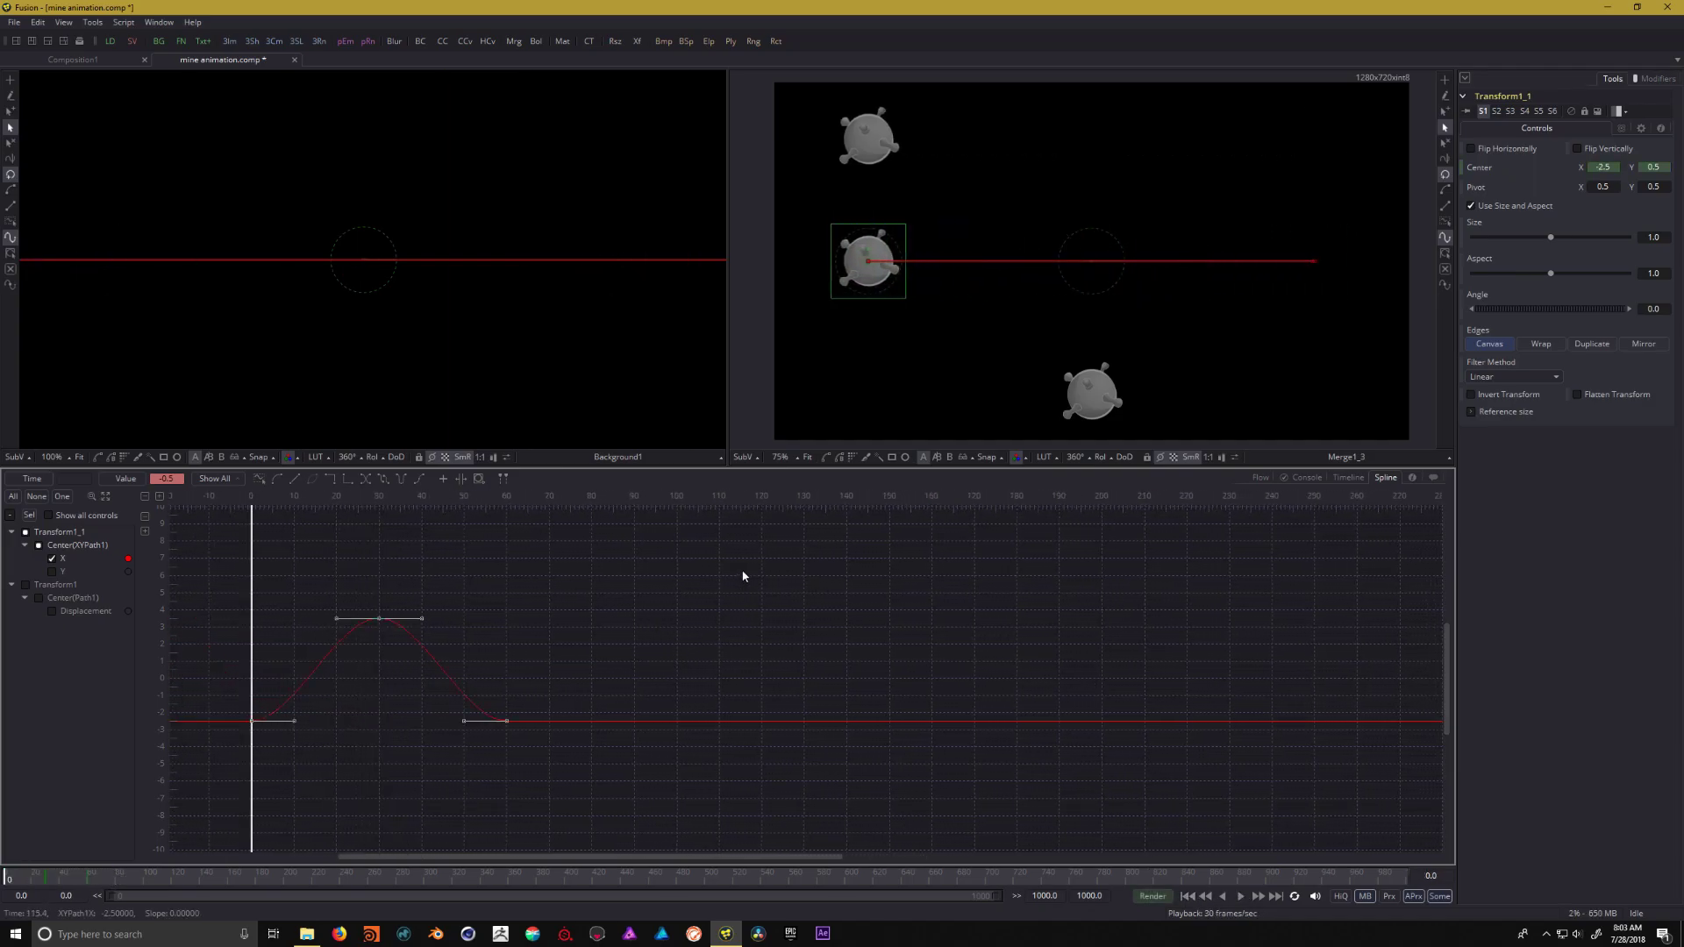
Animate the bottom mine's Transform1_2 Center with an XY Path and move it left
{"action": "left_click", "coordinate": [1259, 478]}
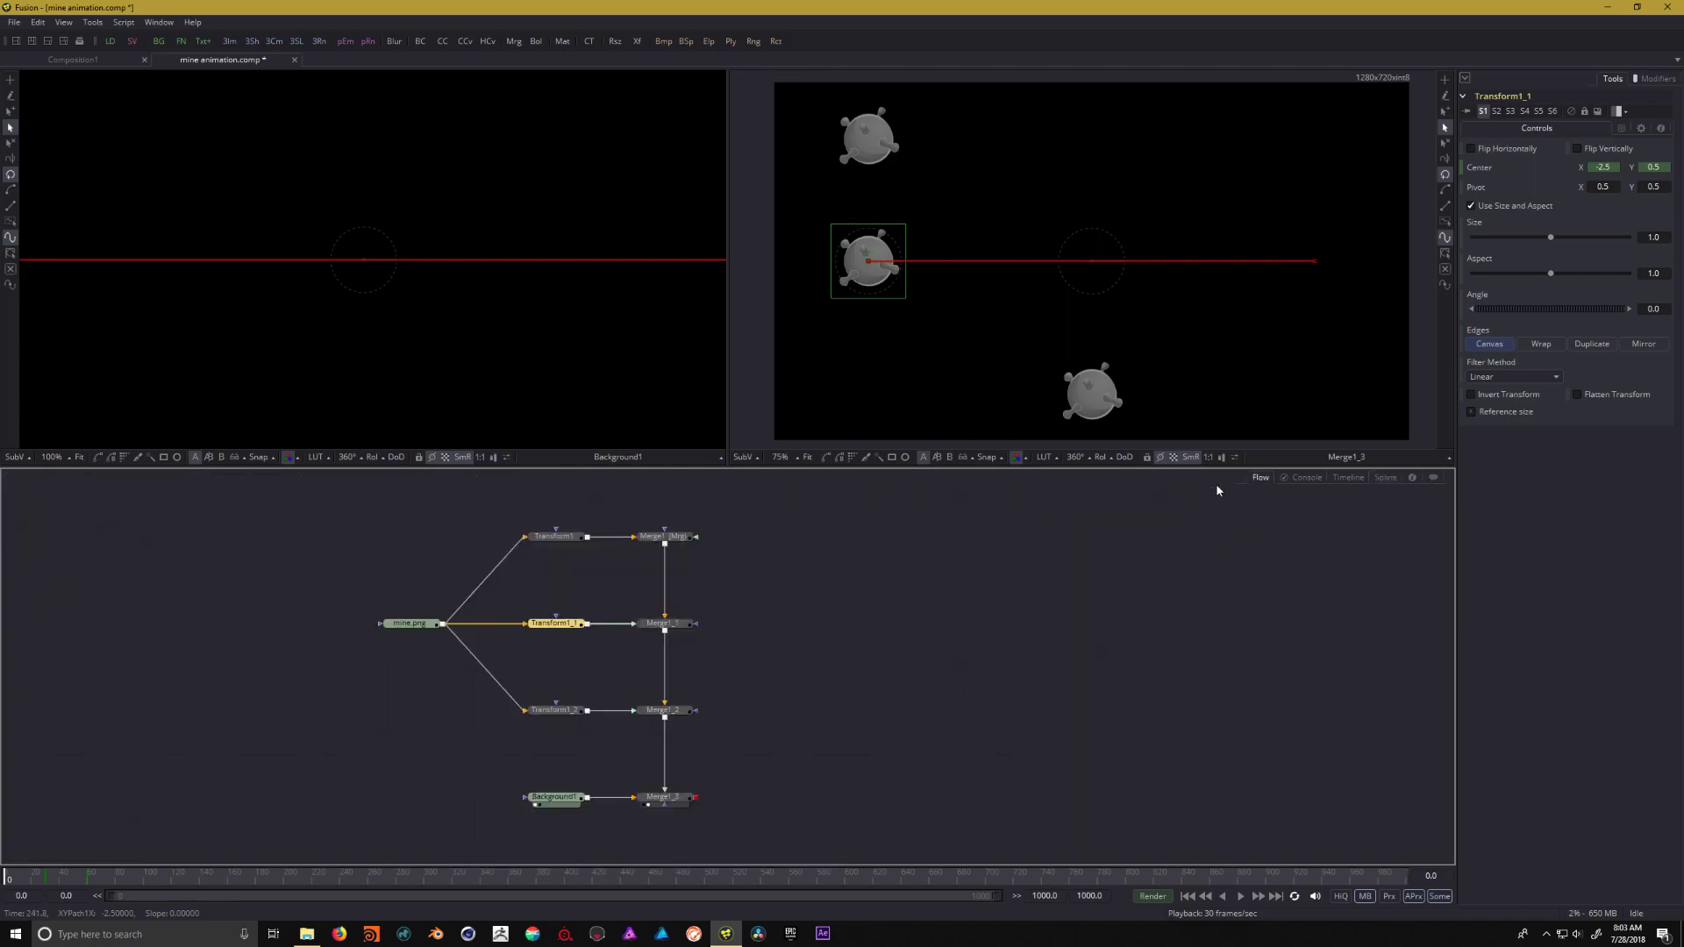
{"action": "left_click", "coordinate": [565, 712]}
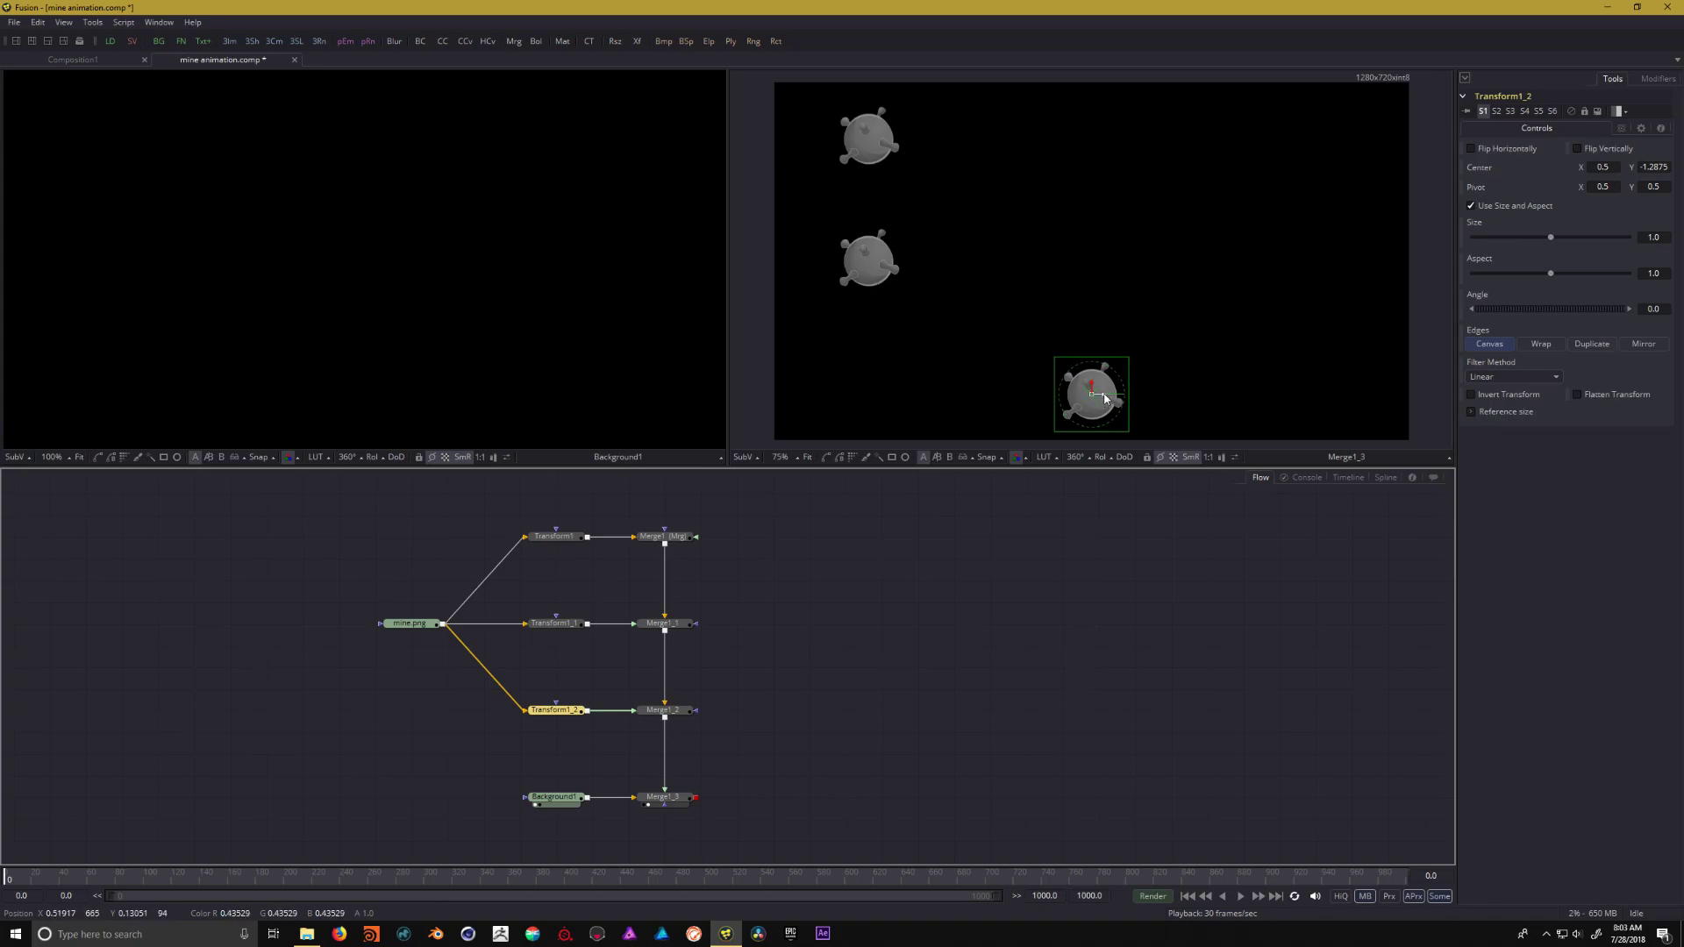
{"action": "right_click", "coordinate": [1481, 169]}
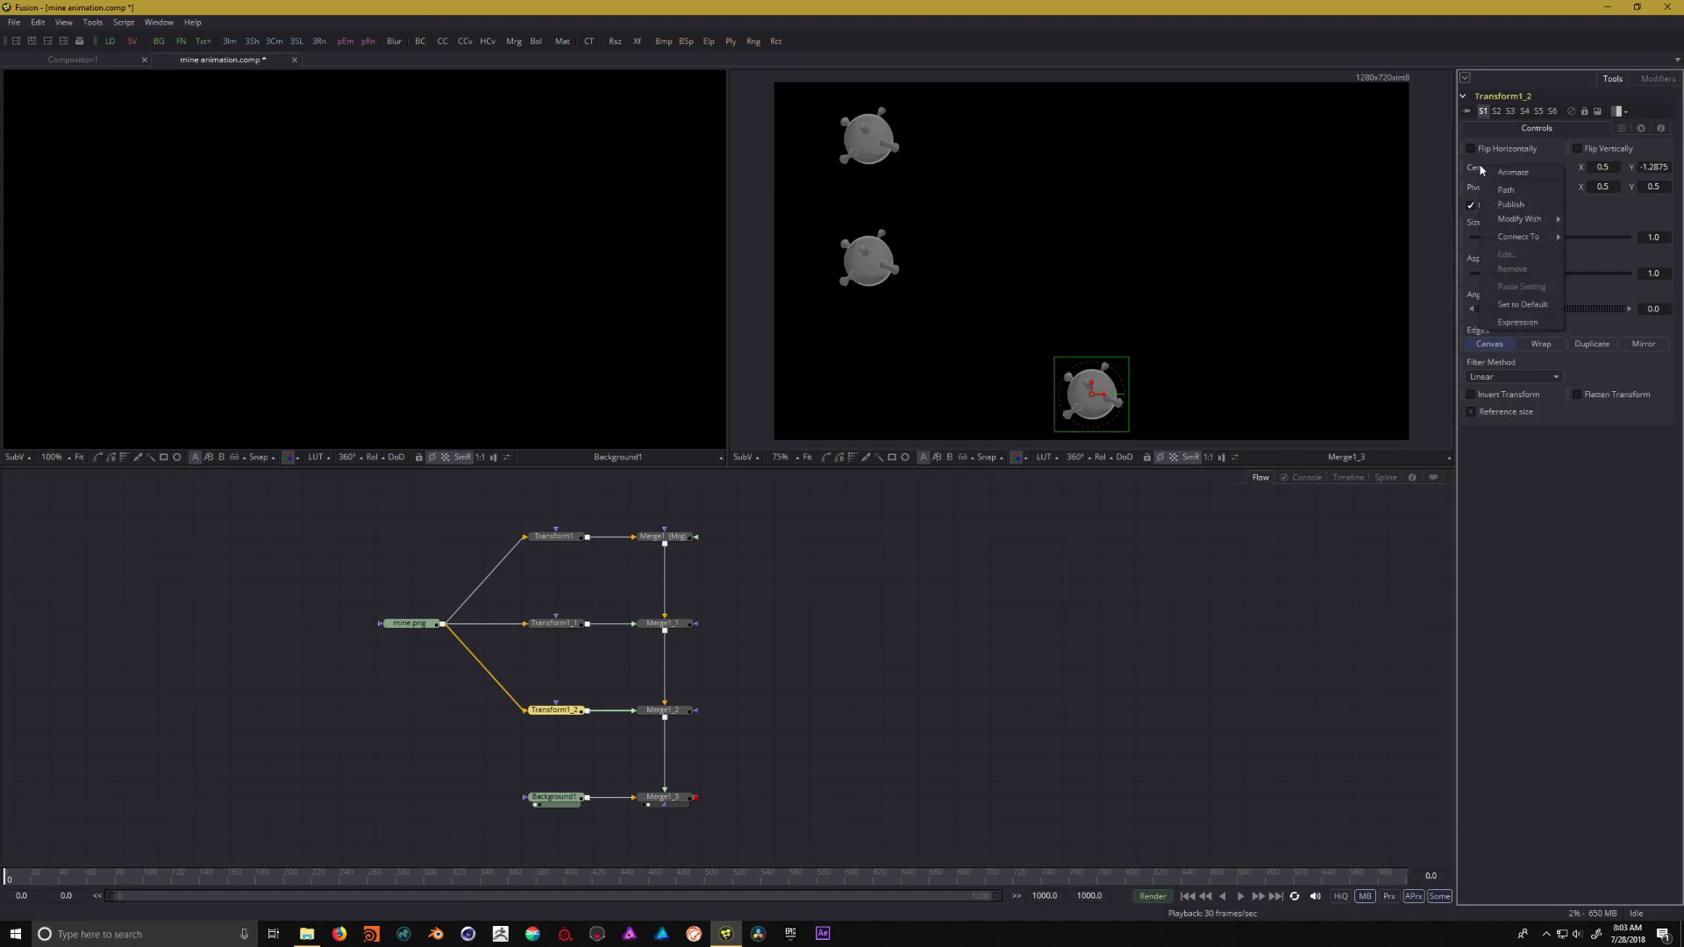
{"action": "mouse_move", "coordinate": [1519, 221]}
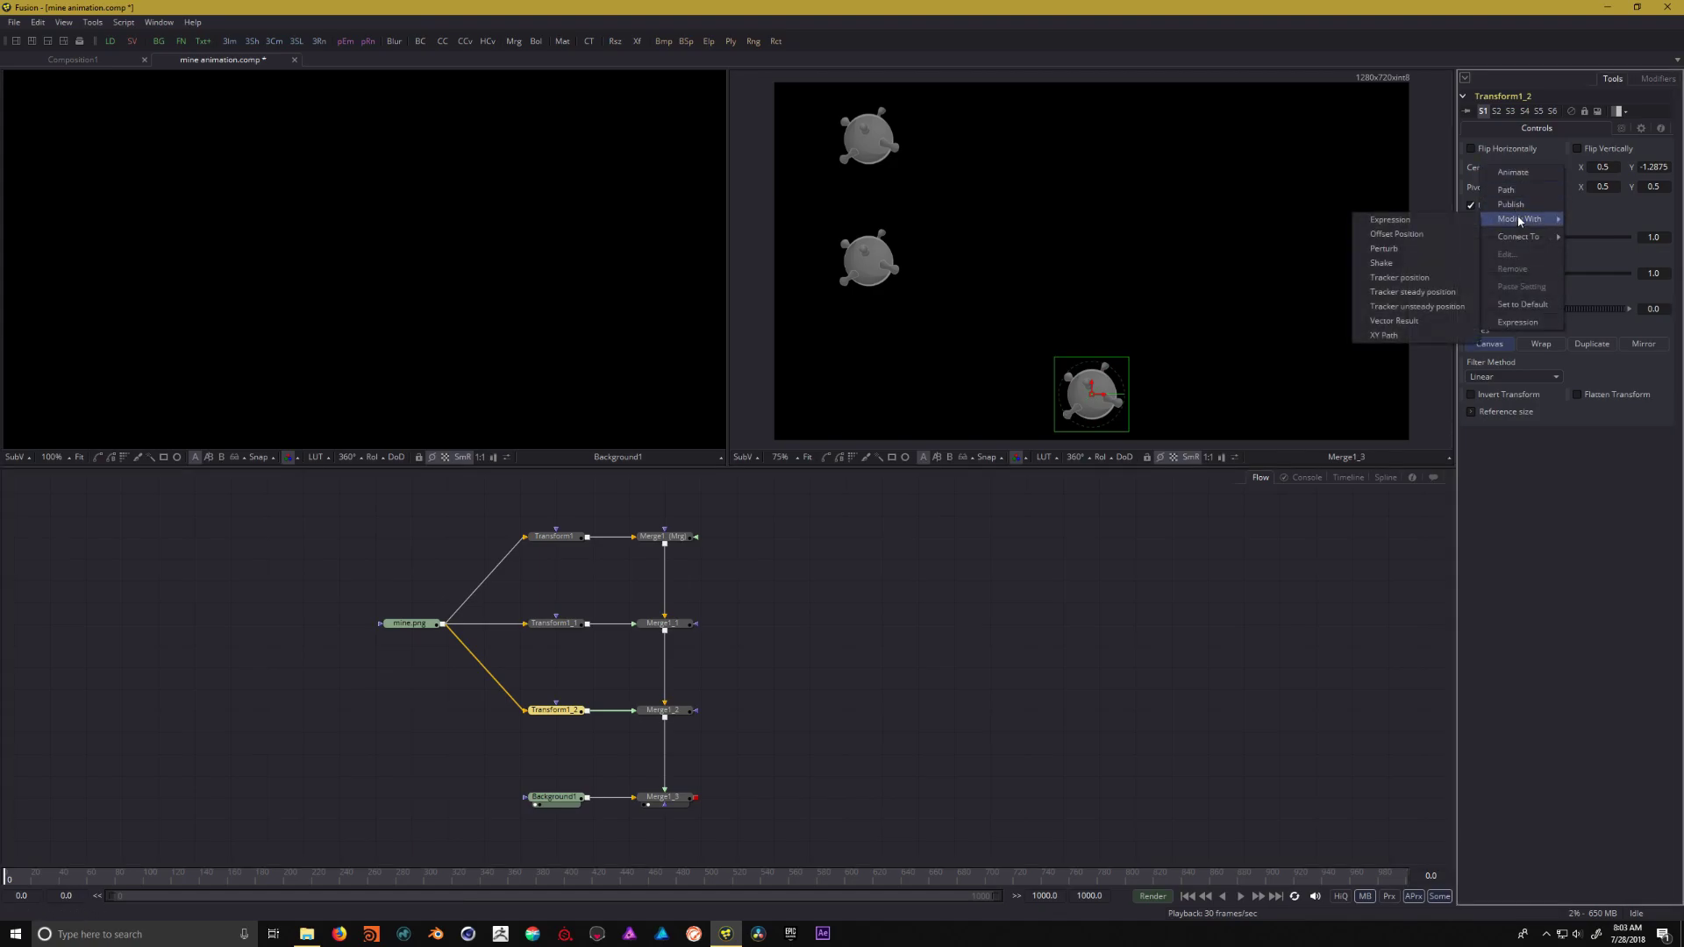
{"action": "left_click", "coordinate": [1387, 335]}
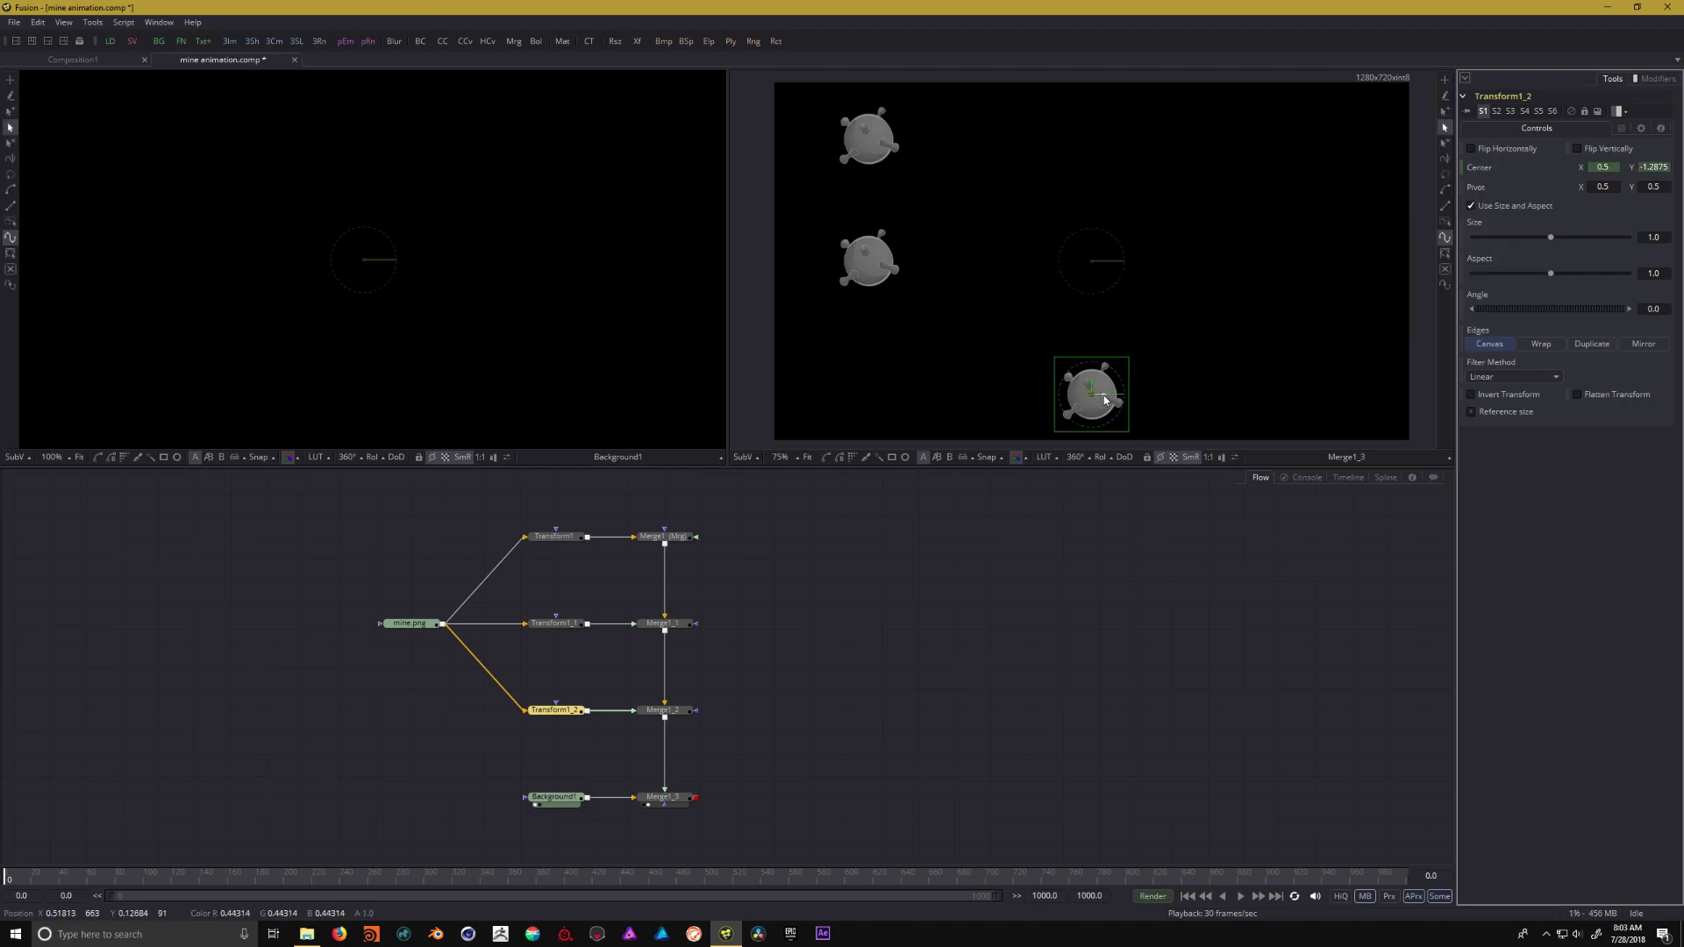
{"action": "left_click_drag", "start_coordinate": [1082, 392], "coordinate": [879, 397]}
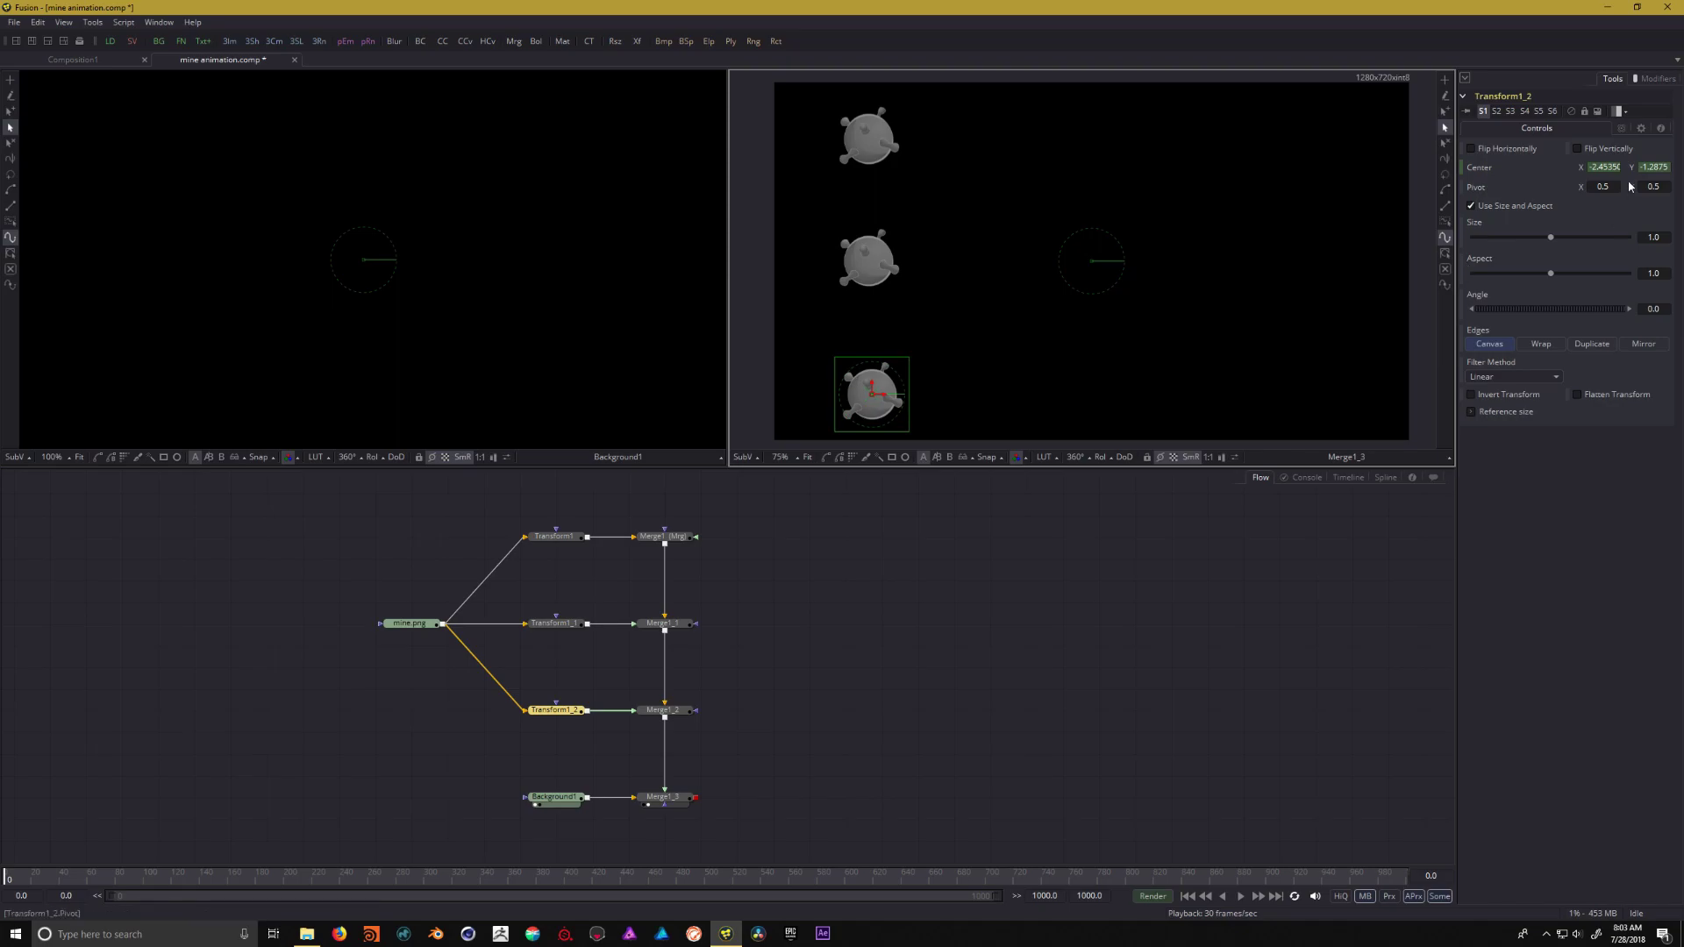
Key Center X at -2.5 on frame 0, 3.5 on frame 30 and -2.5 on frame 60
{"action": "left_click_drag", "start_coordinate": [1616, 166], "coordinate": [1601, 163]}
{"action": "key", "text": "BackSpace"}
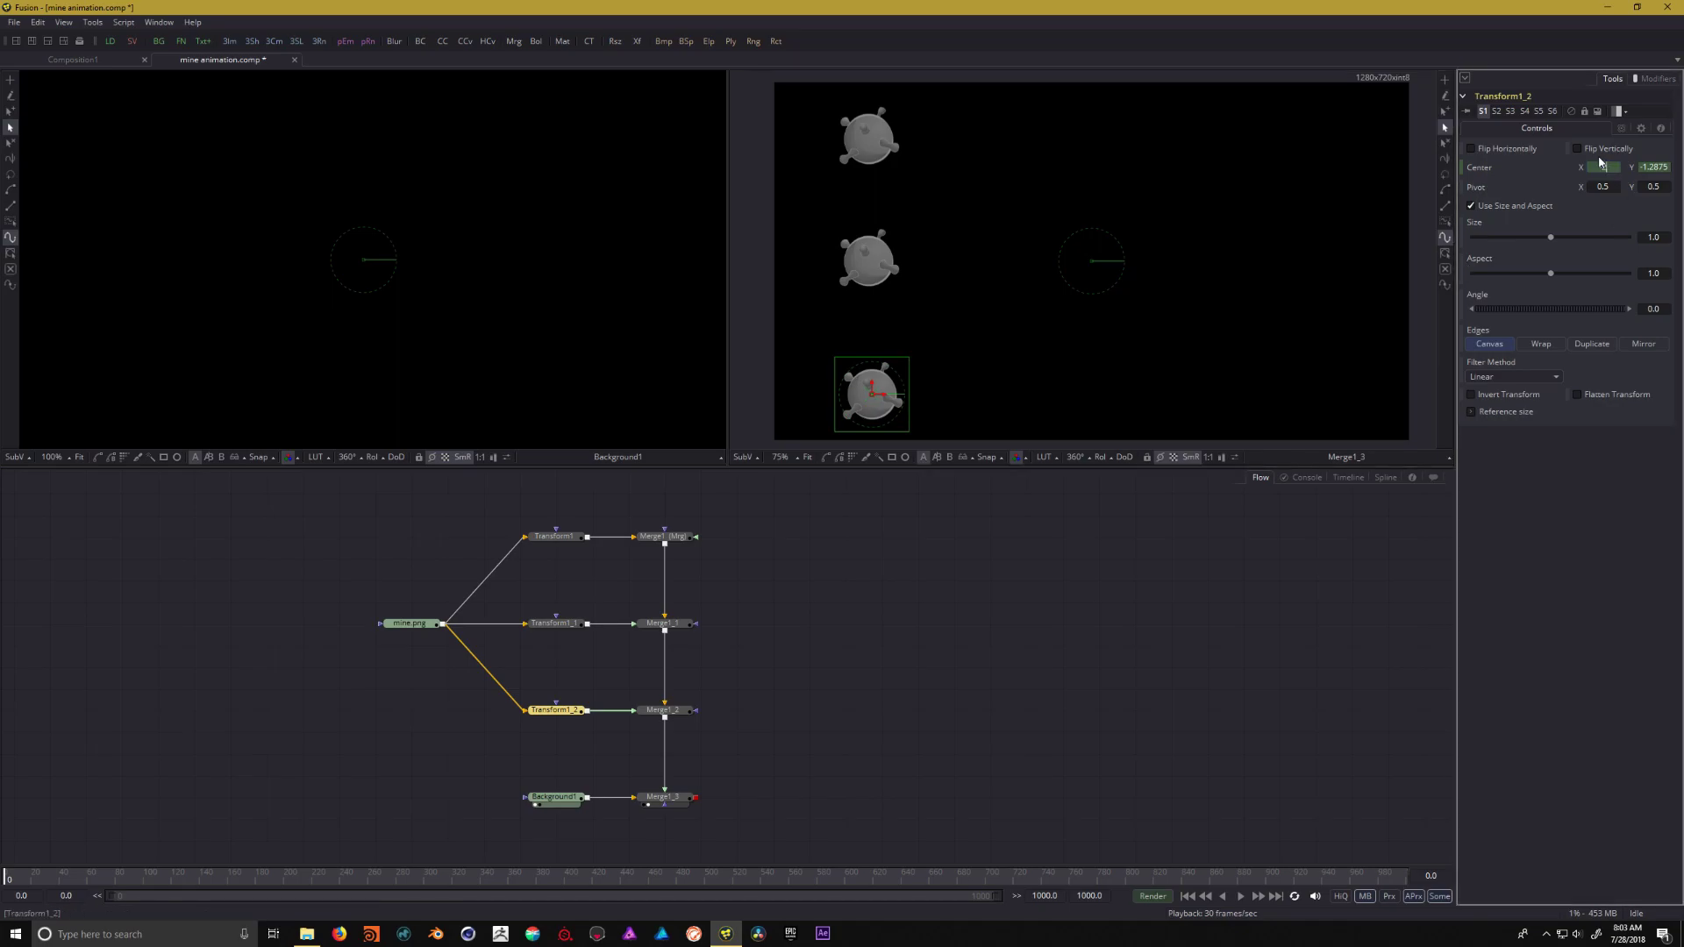
{"action": "type", "text": "-2.5"}
{"action": "key", "text": "Tab"}
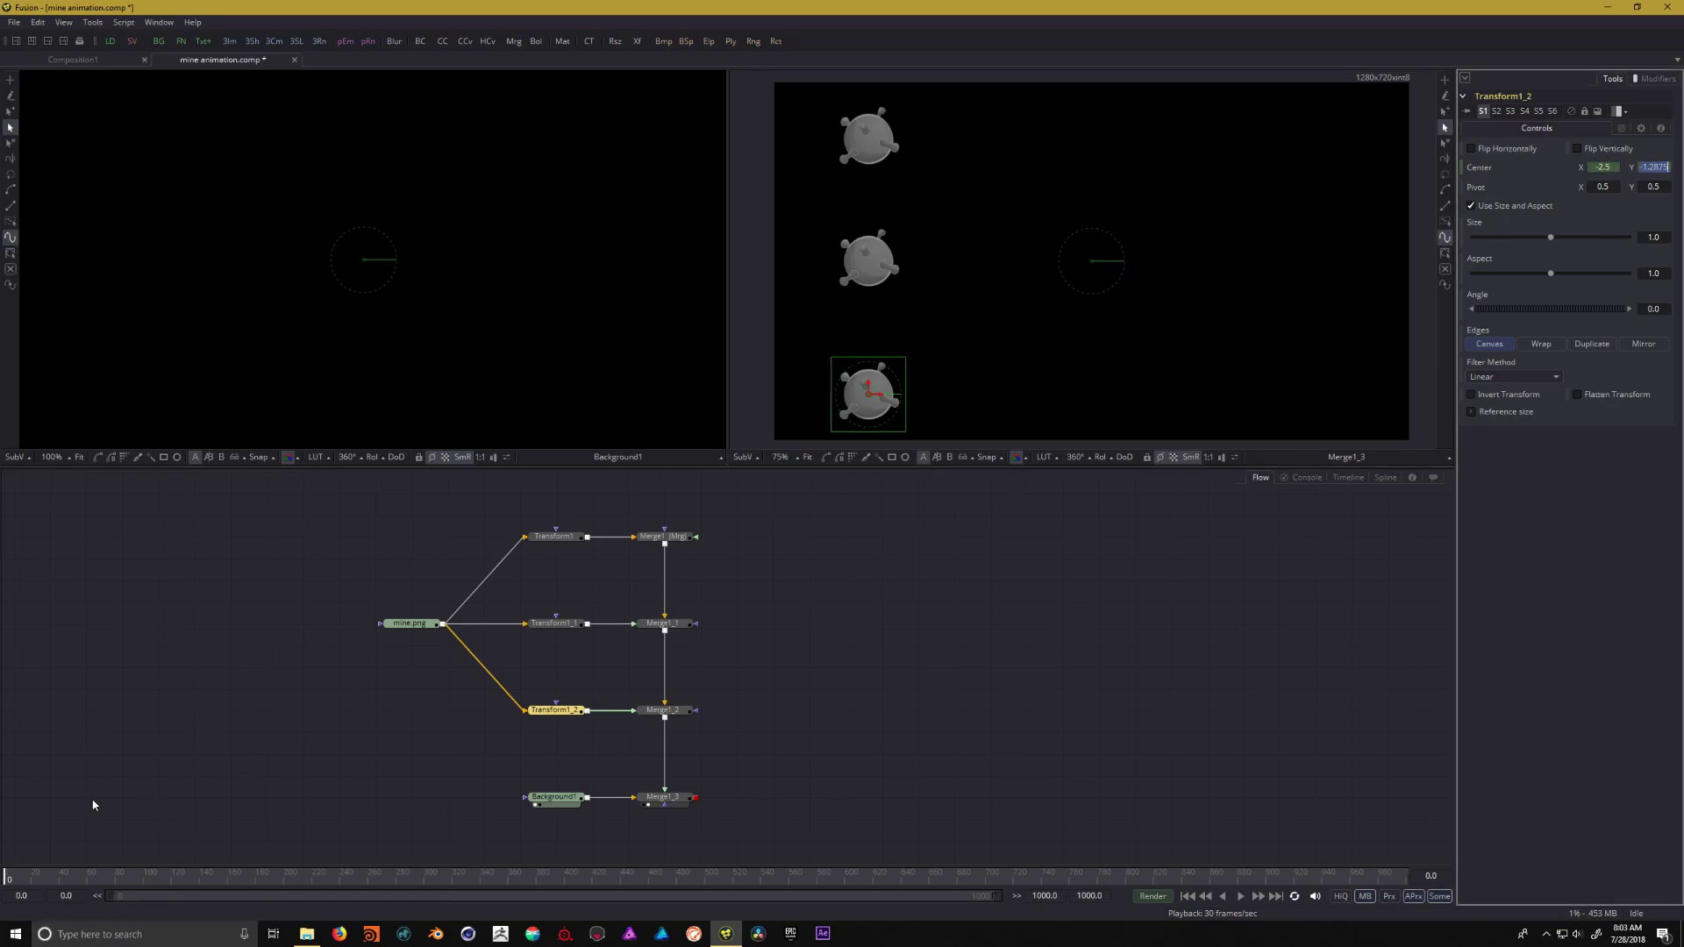
{"action": "left_click_drag", "start_coordinate": [14, 880], "coordinate": [47, 896]}
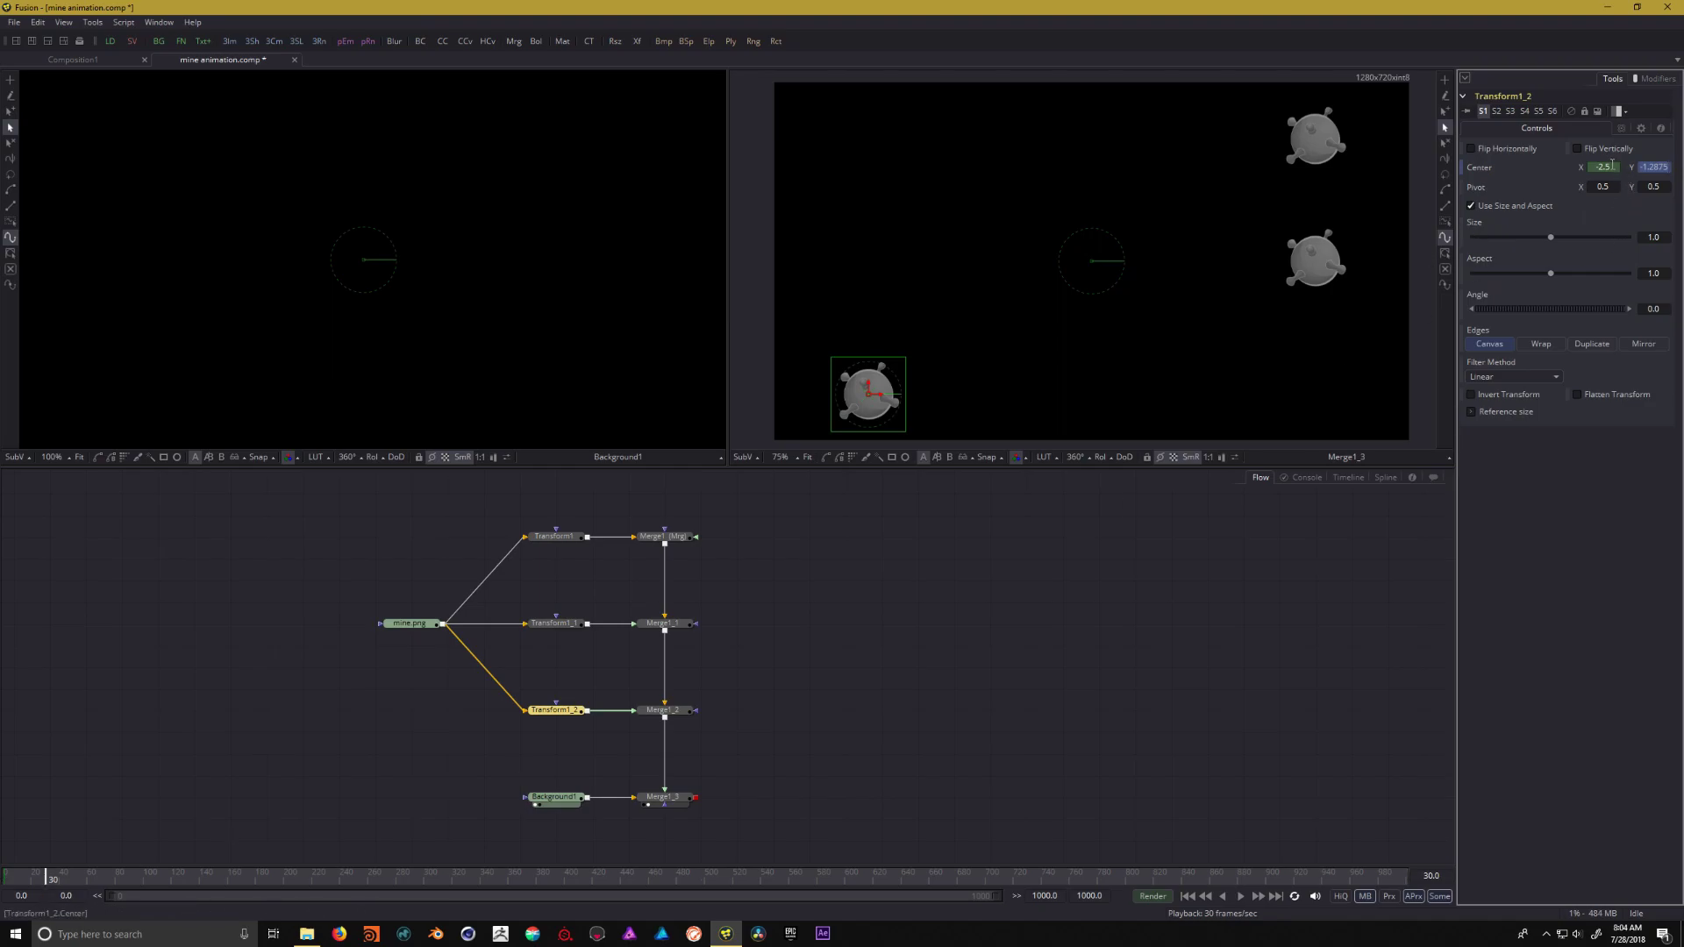
{"action": "type", "text": "3.5"}
{"action": "key", "text": "Tab"}
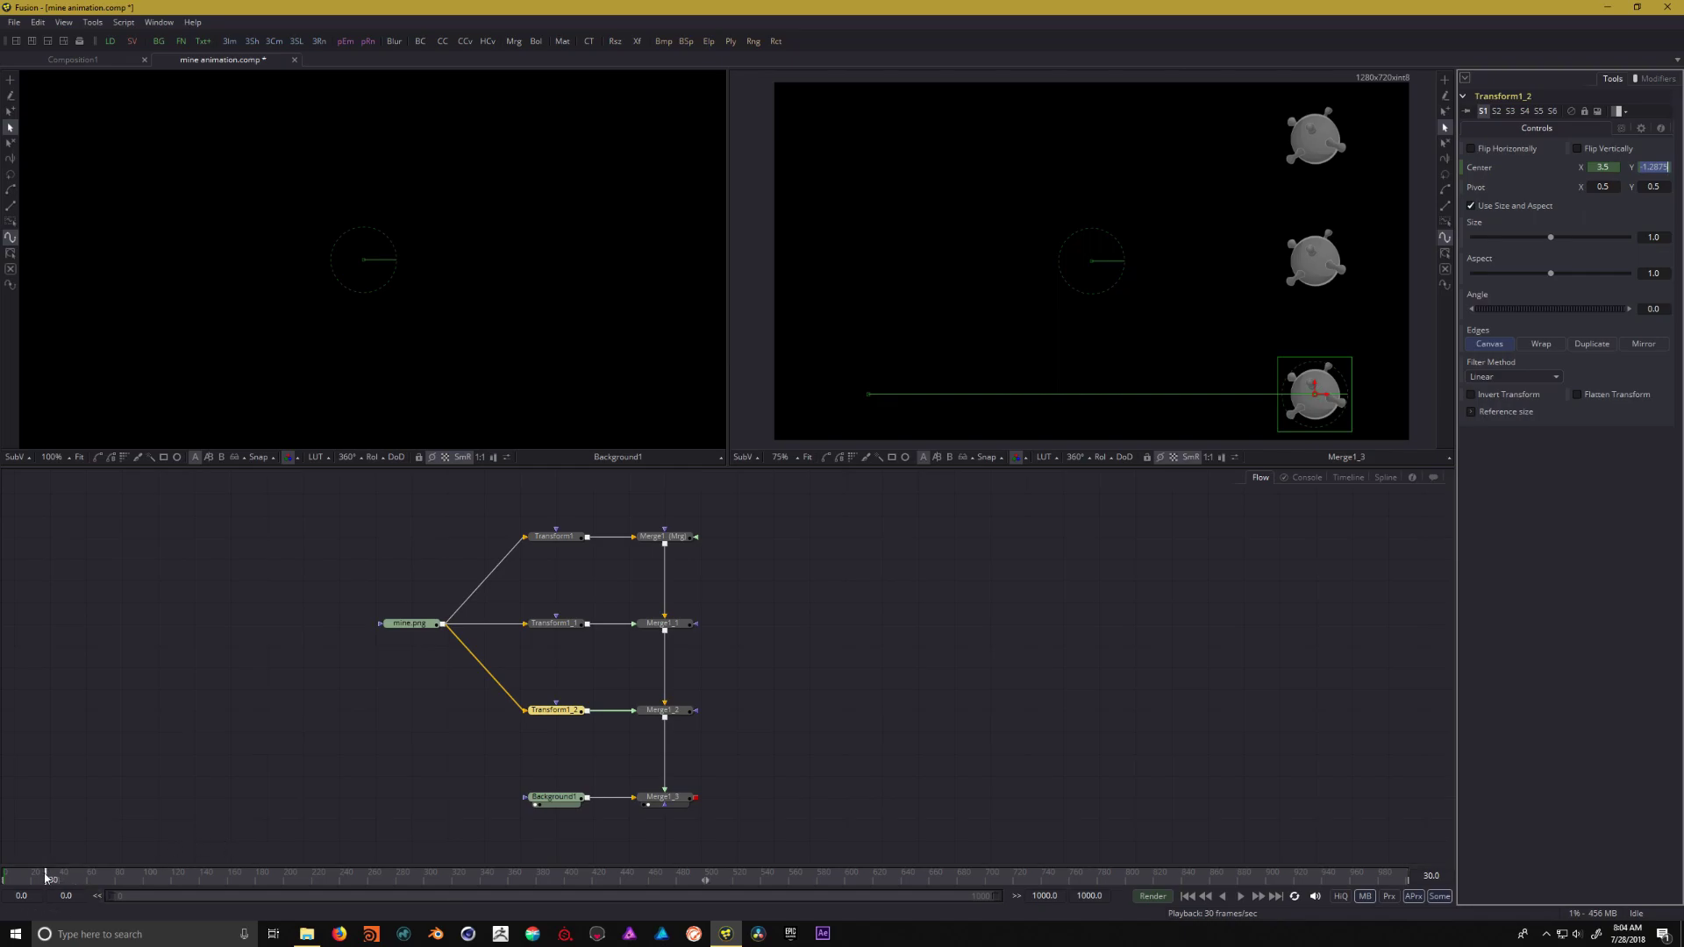
{"action": "left_click_drag", "start_coordinate": [45, 878], "coordinate": [88, 877]}
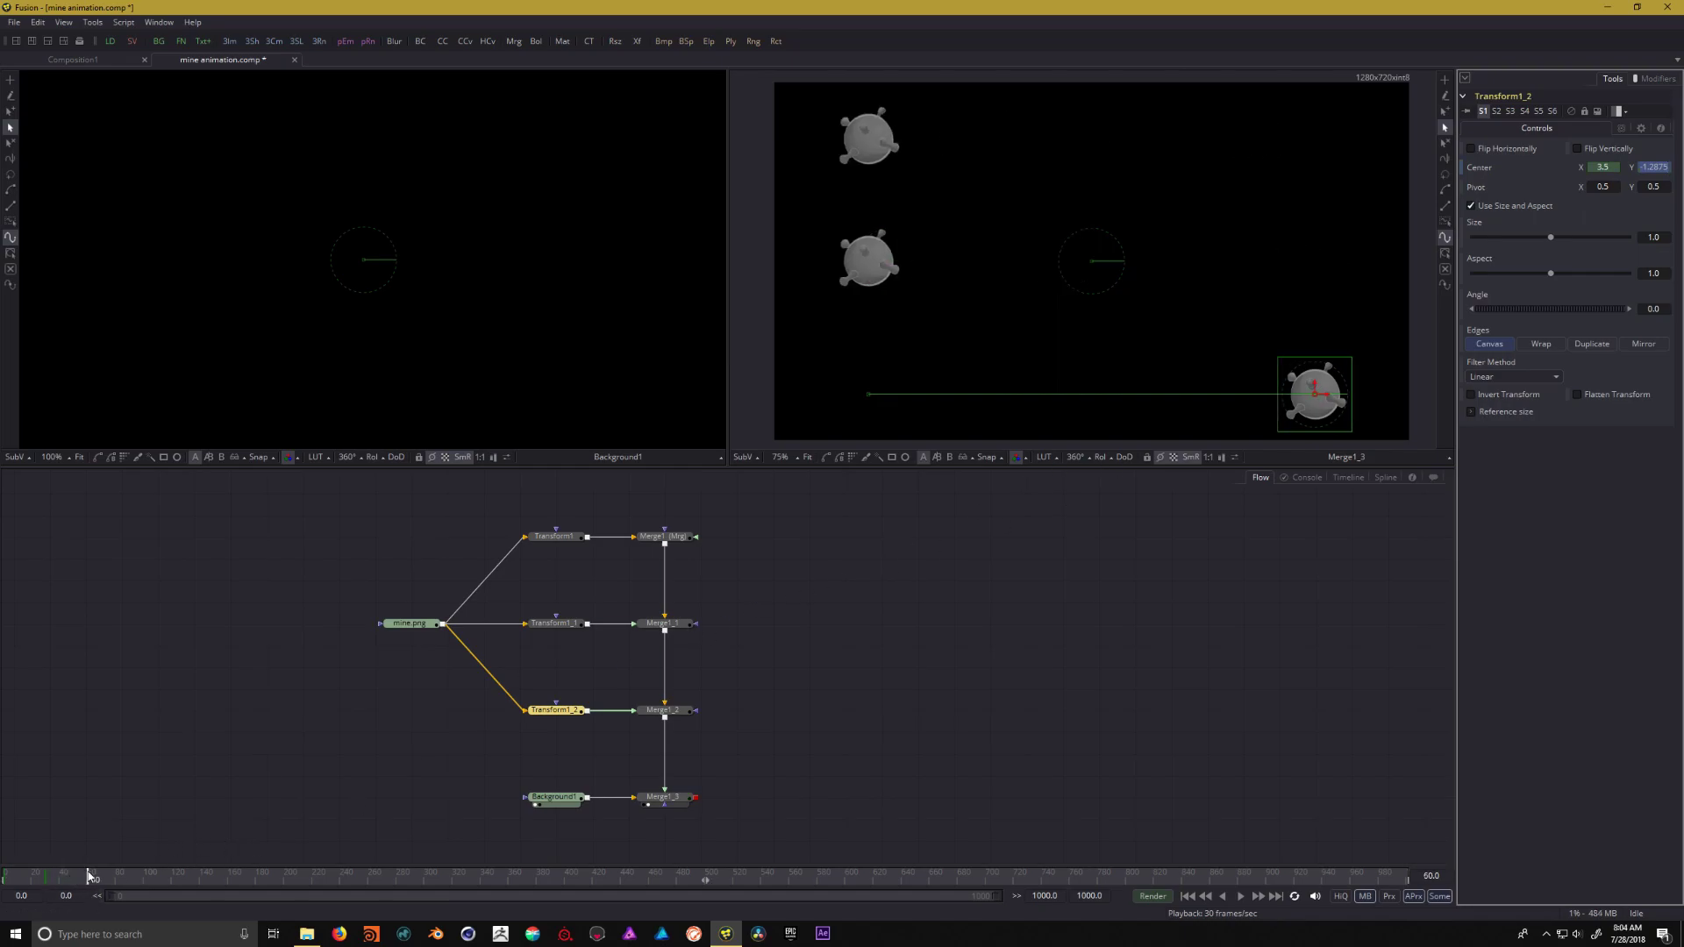
{"action": "key", "text": "shift+Tab"}
{"action": "key", "text": "BackSpace"}
{"action": "type", "text": "-2.5"}
{"action": "key", "text": "Tab"}
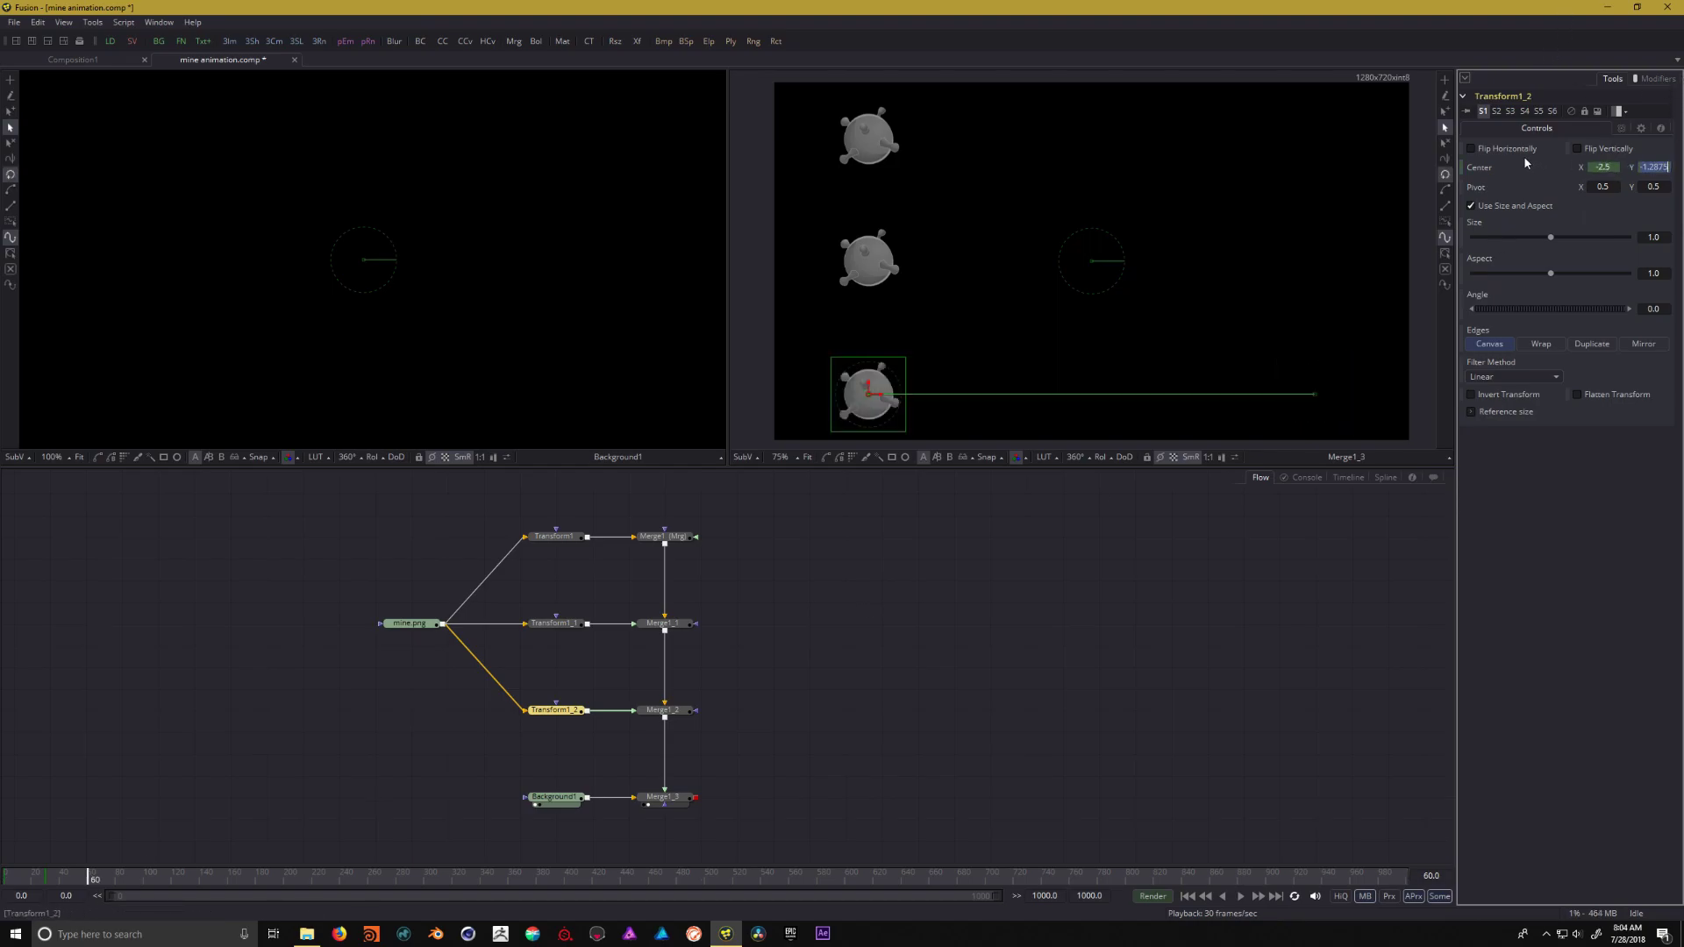
{"action": "left_click", "coordinate": [1387, 477]}
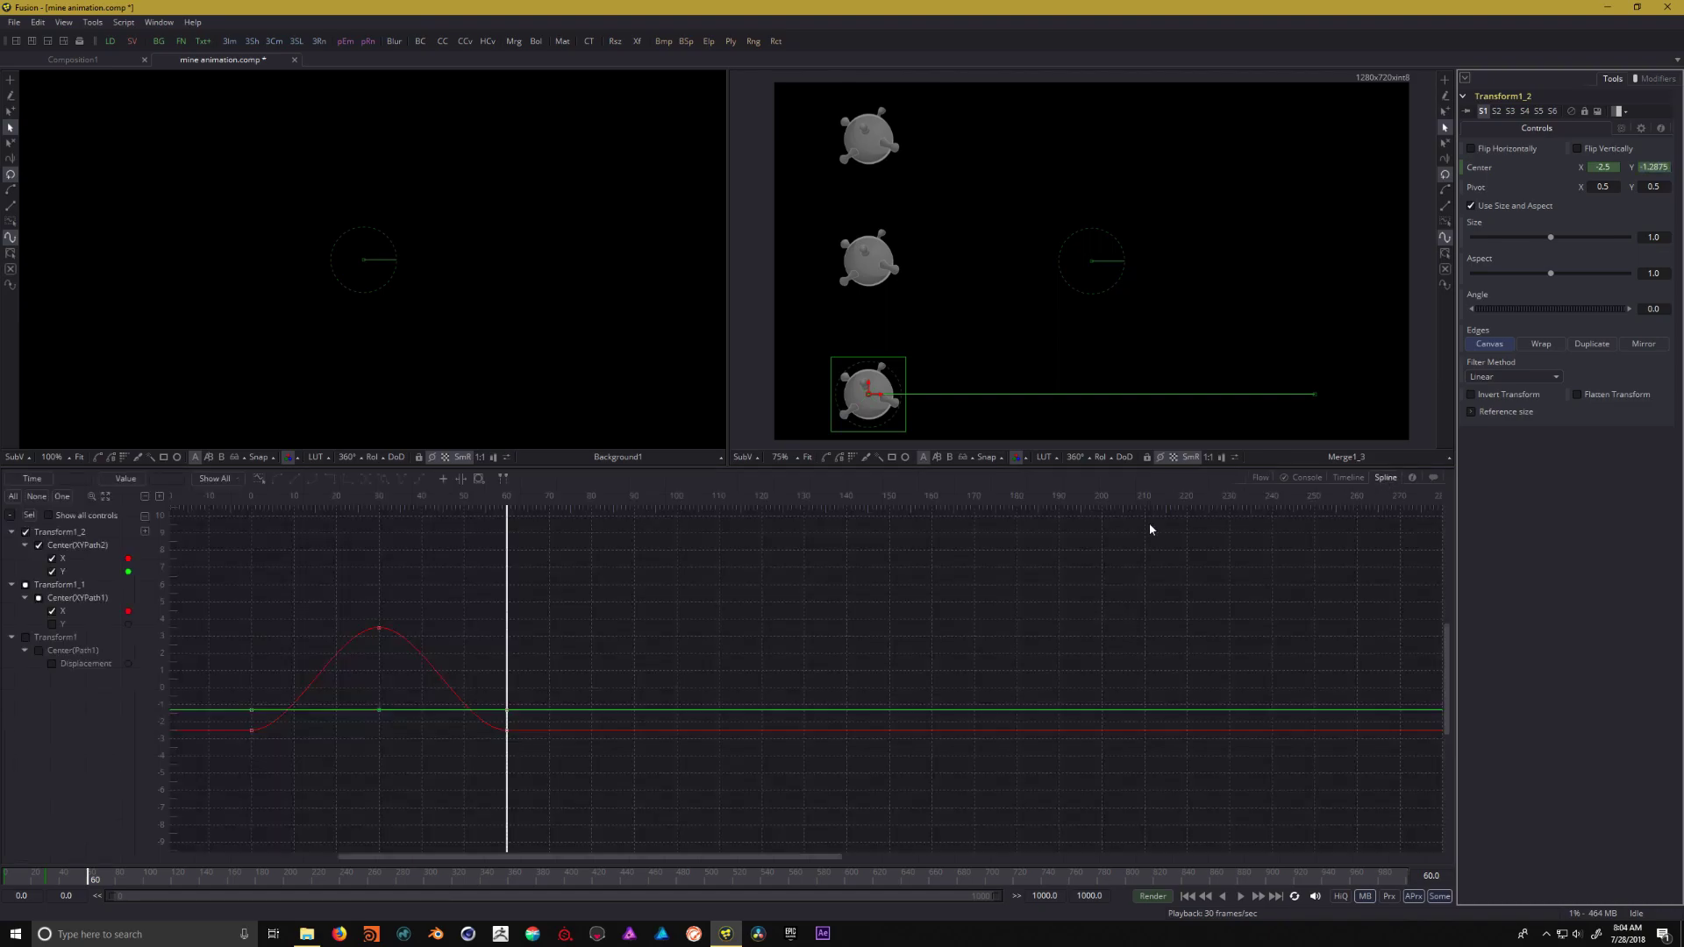
Hide the middle mine's curve and Center(XYPath2)'s Y curve, then box-select the X keyframes
{"action": "left_click", "coordinate": [25, 585]}
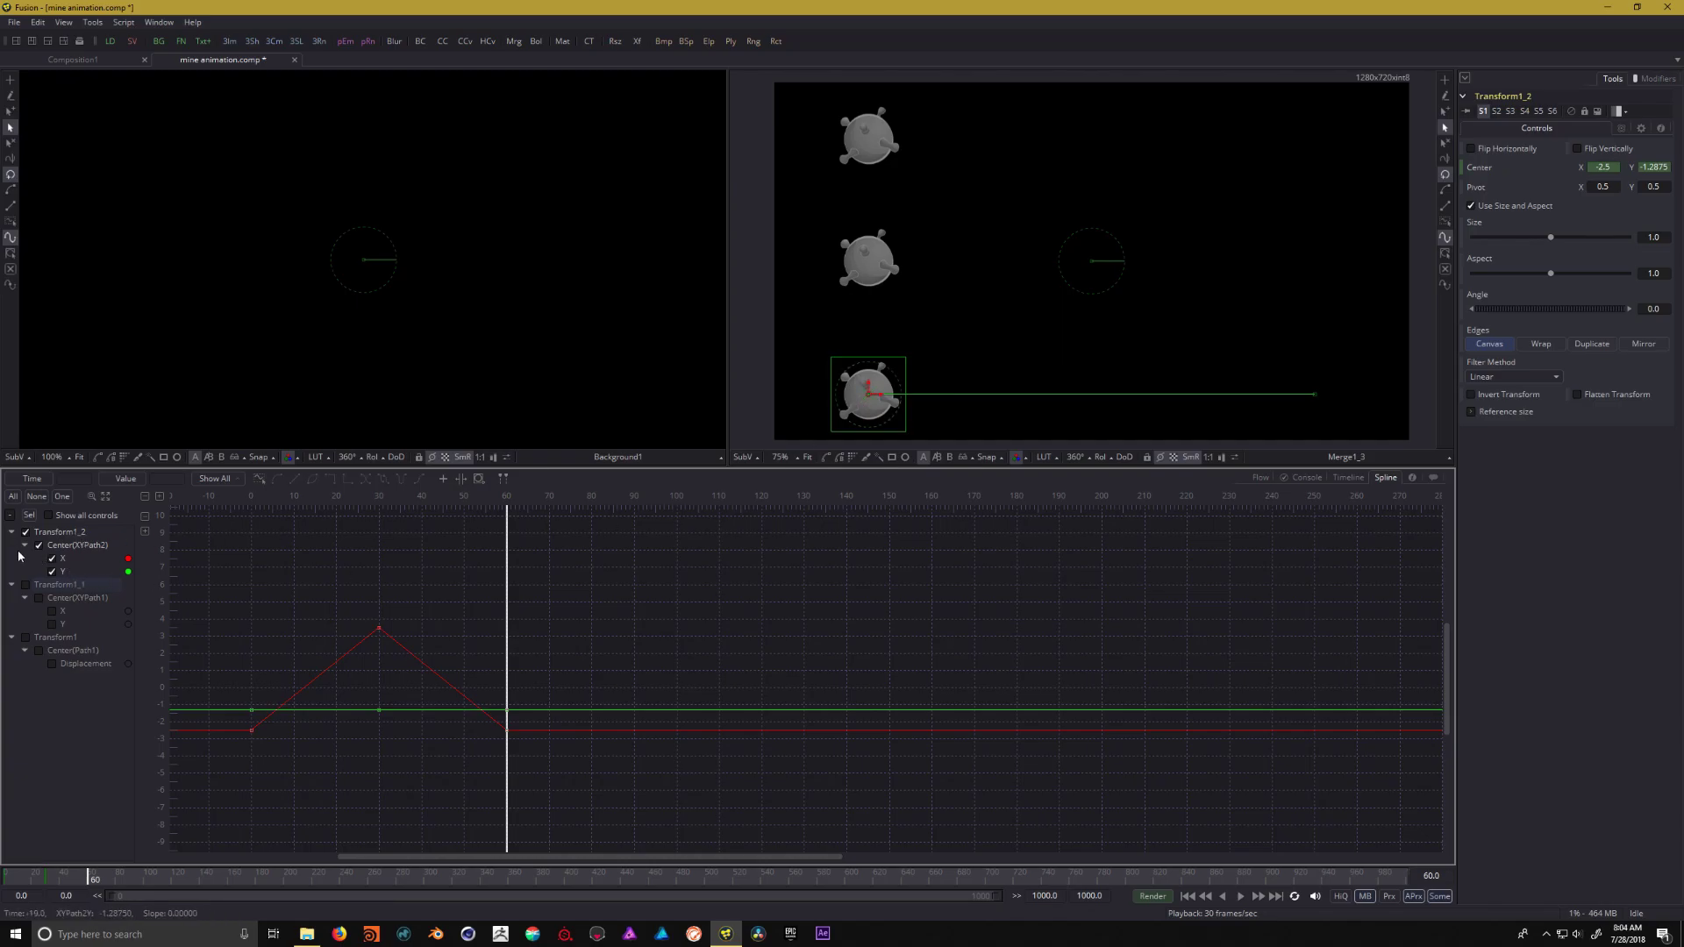
{"action": "left_click", "coordinate": [53, 572]}
{"action": "left_click", "coordinate": [52, 572]}
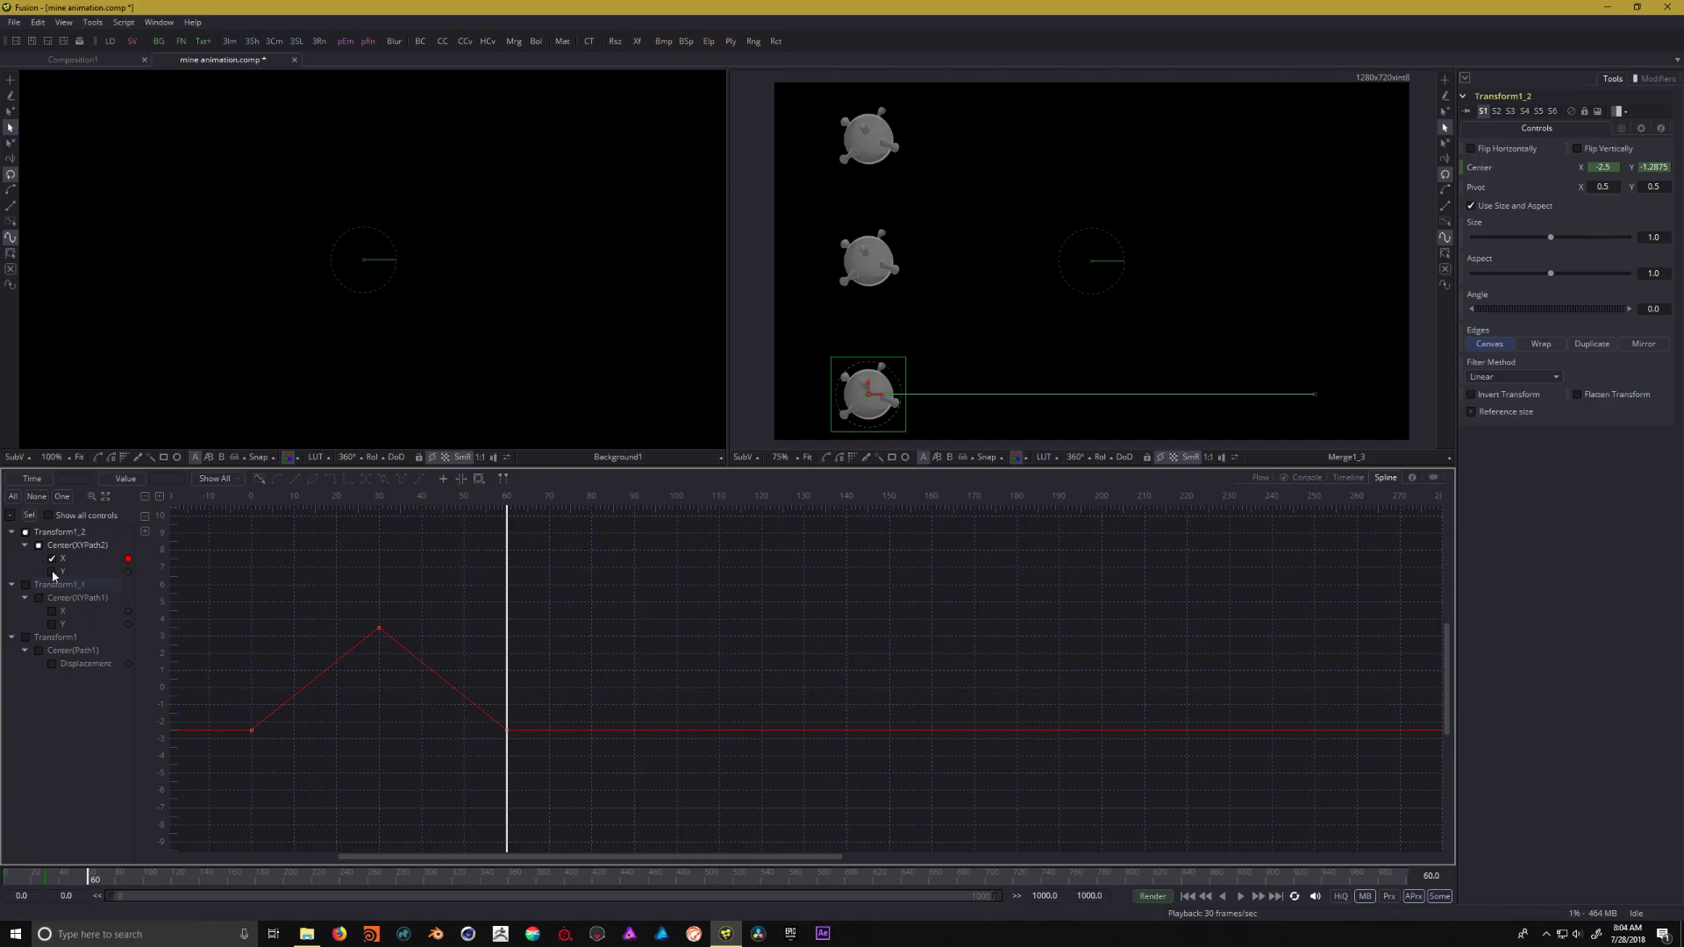
{"action": "scroll", "coordinate": [439, 605], "scroll_direction": "left", "scroll_amount": 4}
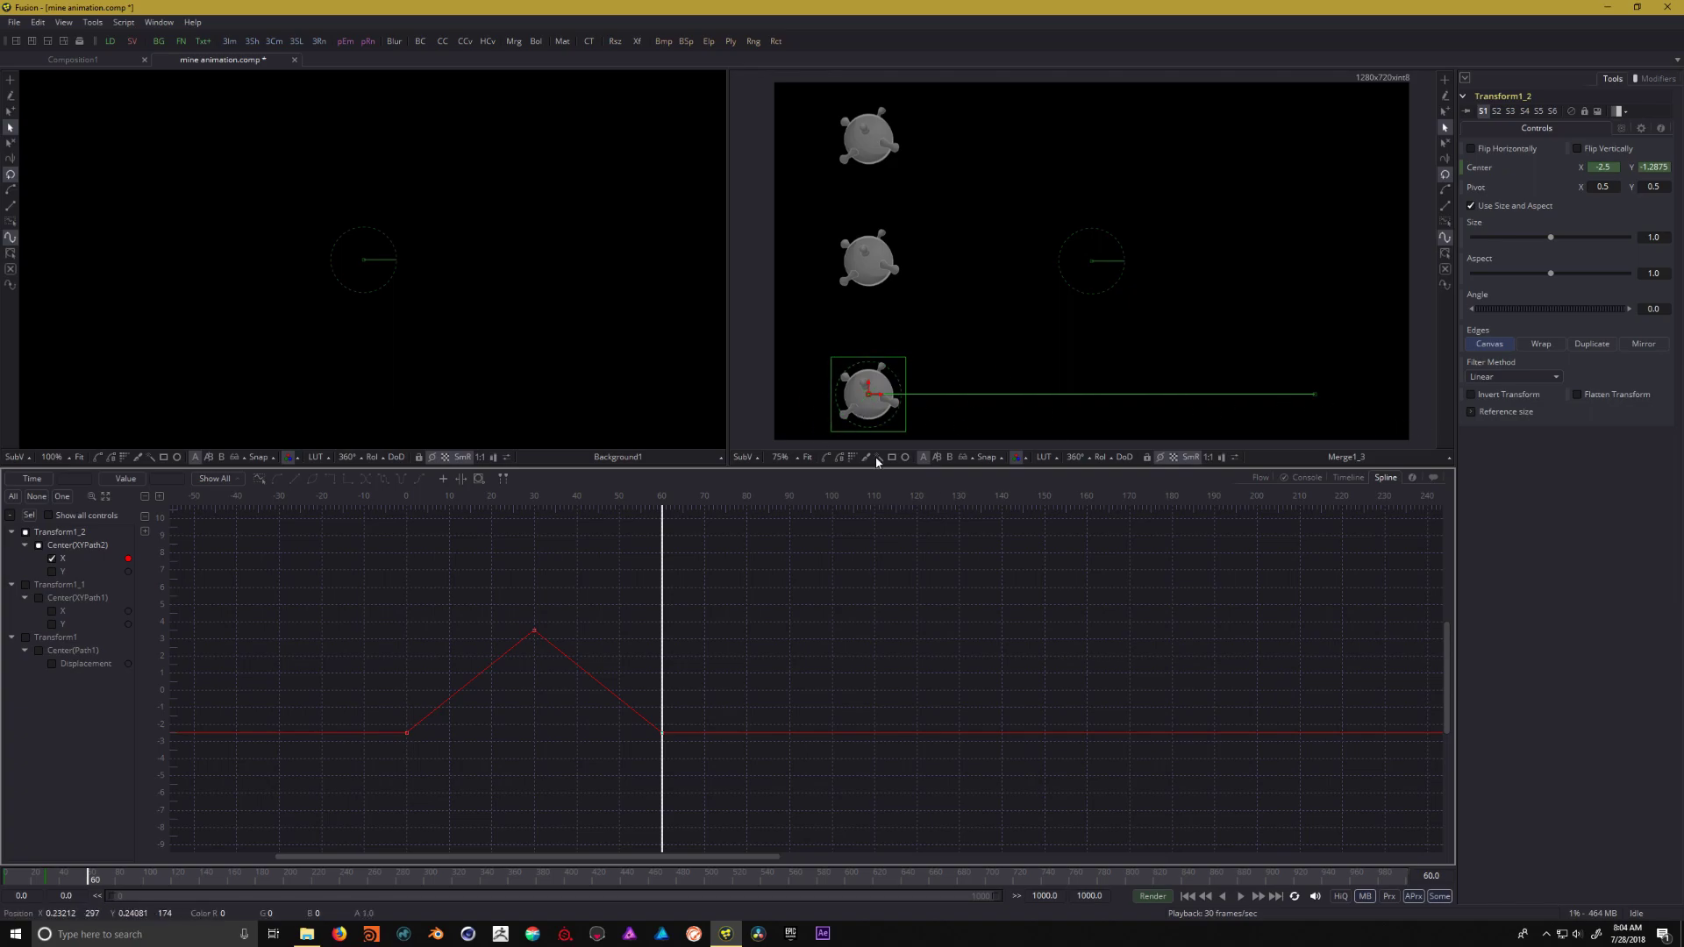
{"action": "left_click_drag", "start_coordinate": [308, 568], "coordinate": [868, 812]}
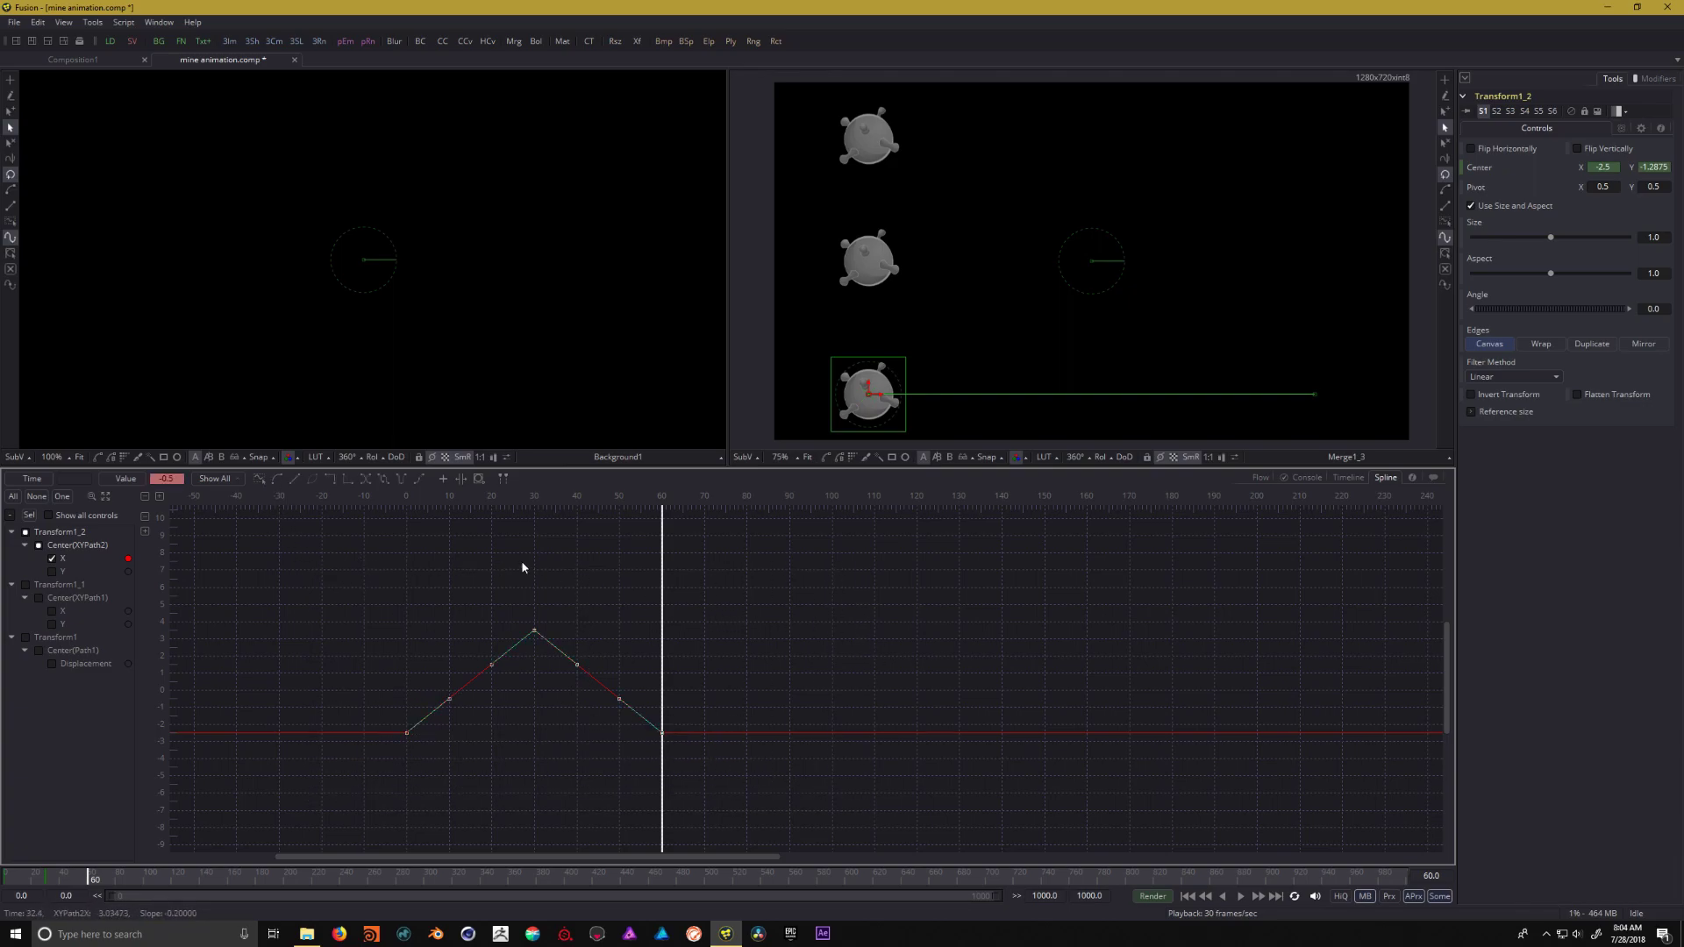
Apply Smooth to the bottom mine's selected X keyframes and scrub and play to preview
{"action": "left_click", "coordinate": [274, 477]}
{"action": "left_click_drag", "start_coordinate": [662, 544], "coordinate": [406, 578]}
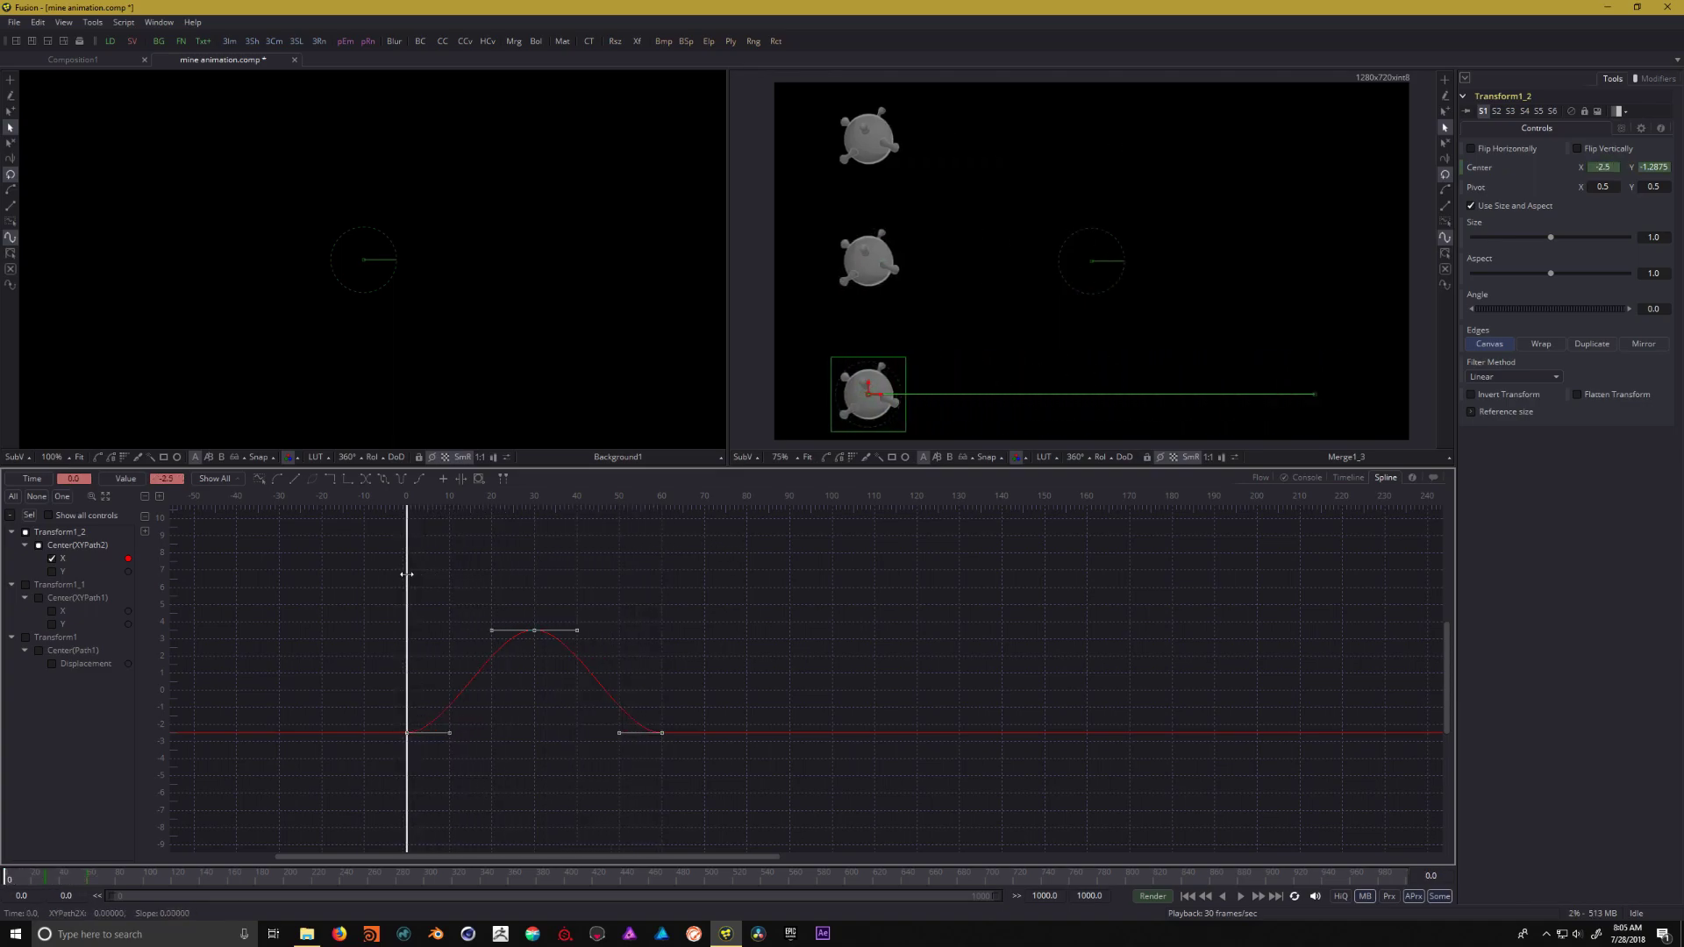
{"action": "left_click", "coordinate": [1240, 897]}
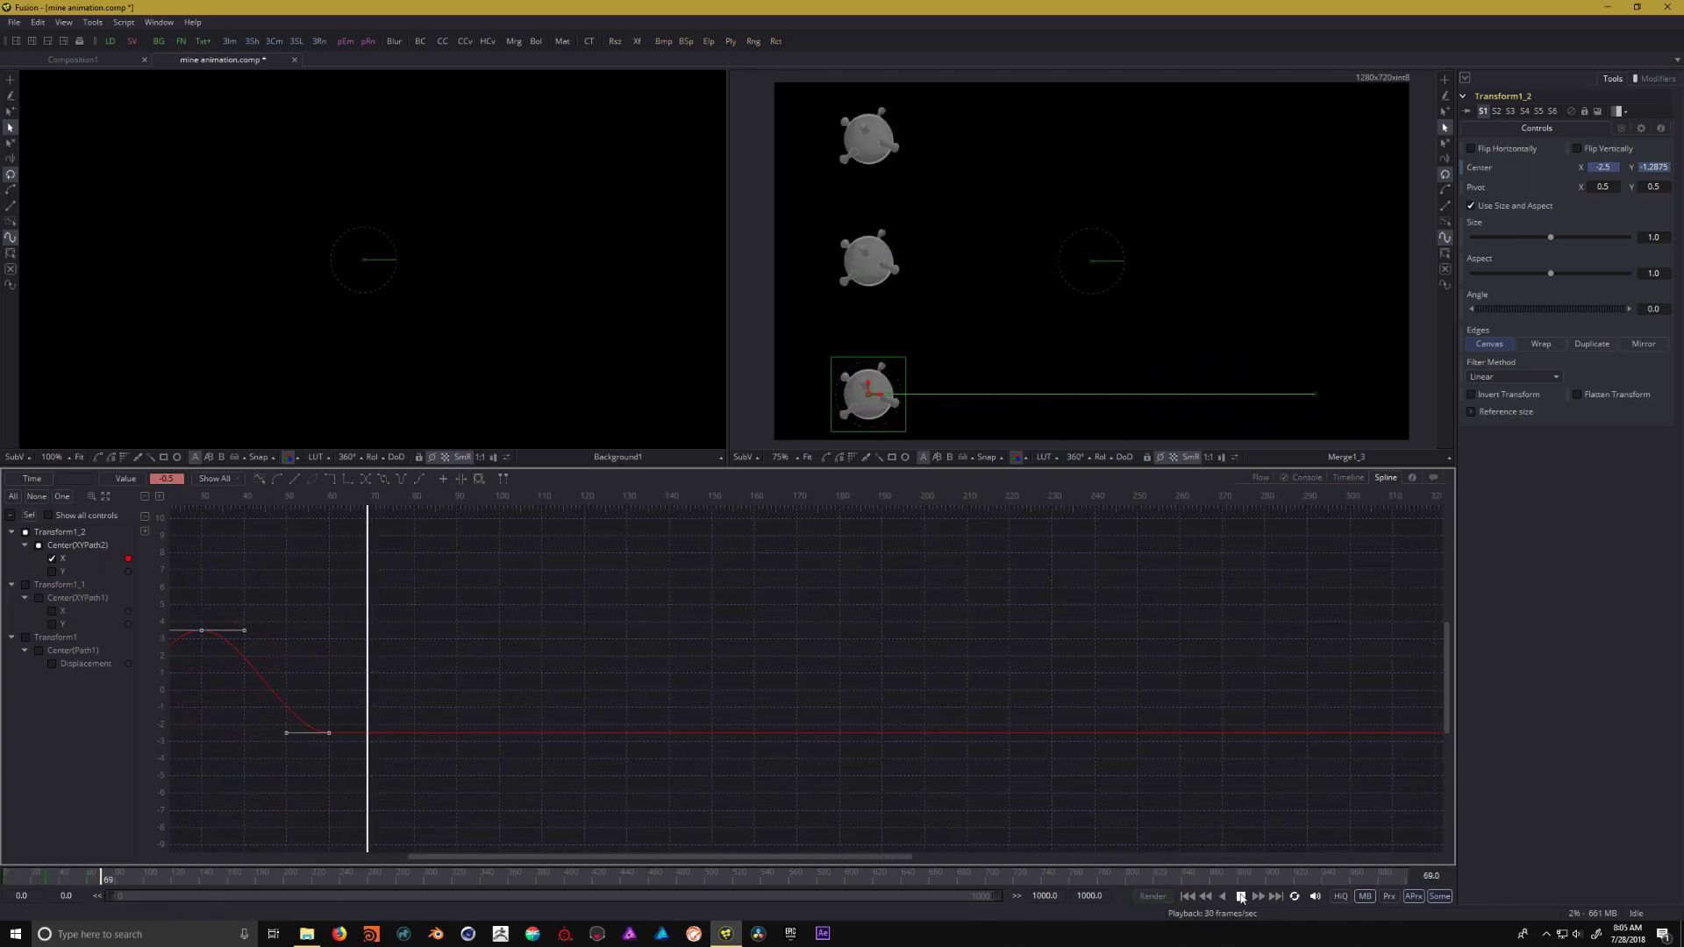
{"action": "left_click", "coordinate": [1240, 896]}
{"action": "left_click_drag", "start_coordinate": [543, 598], "coordinate": [1045, 598]}
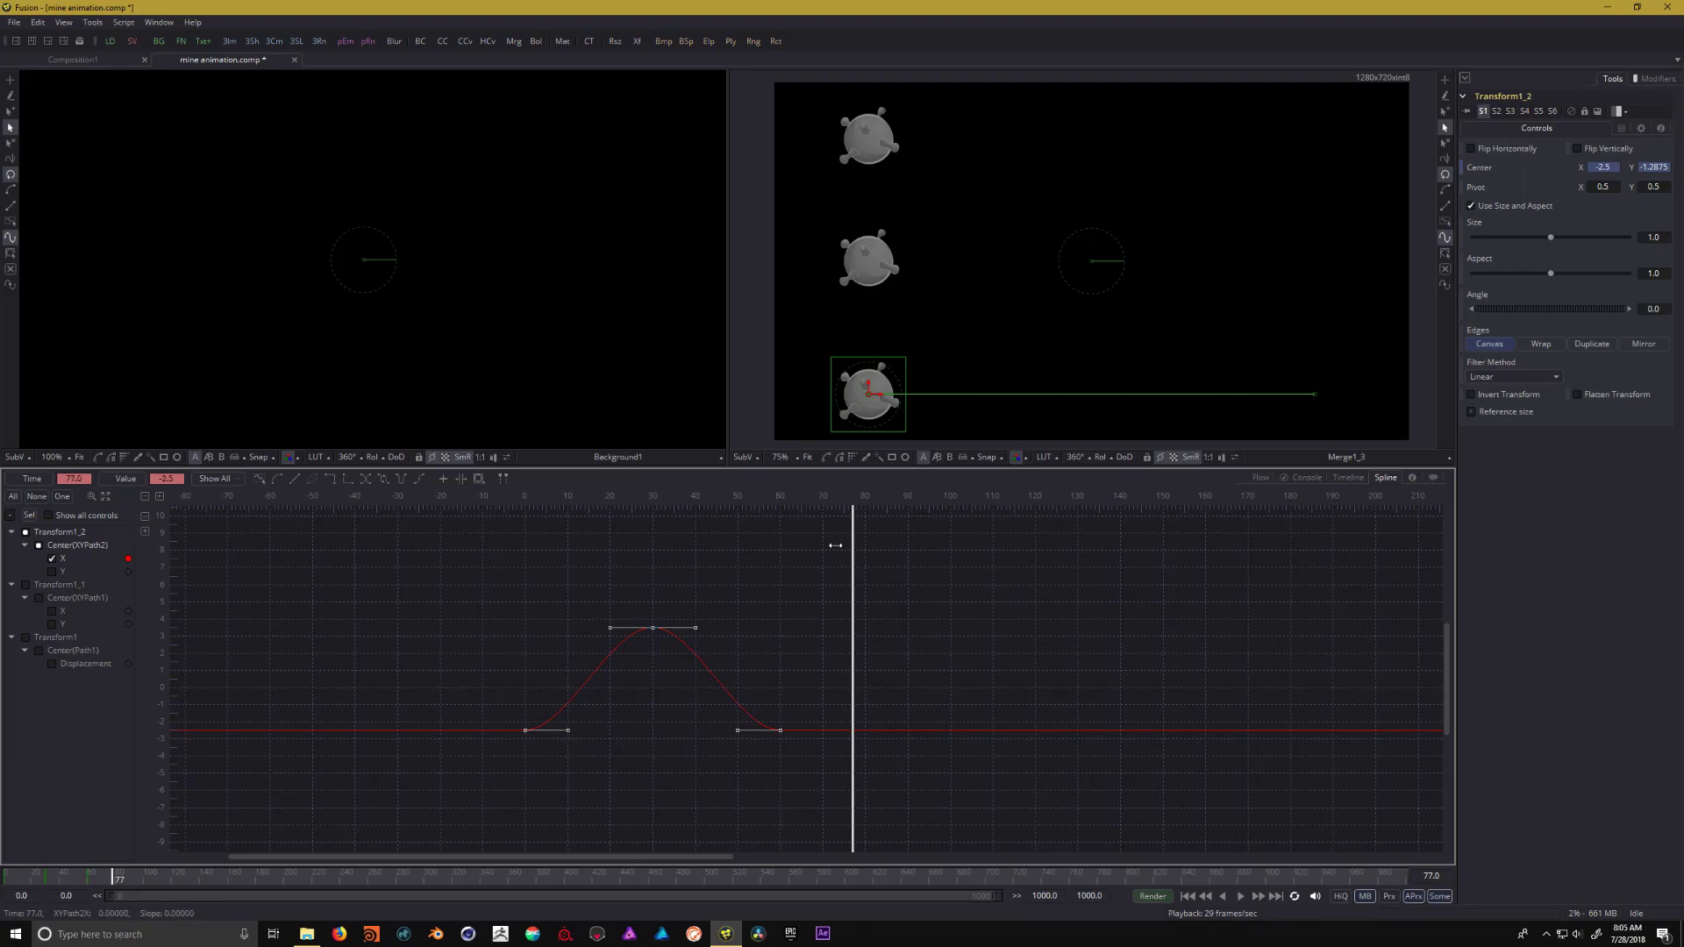
{"action": "left_click_drag", "start_coordinate": [852, 548], "coordinate": [831, 548]}
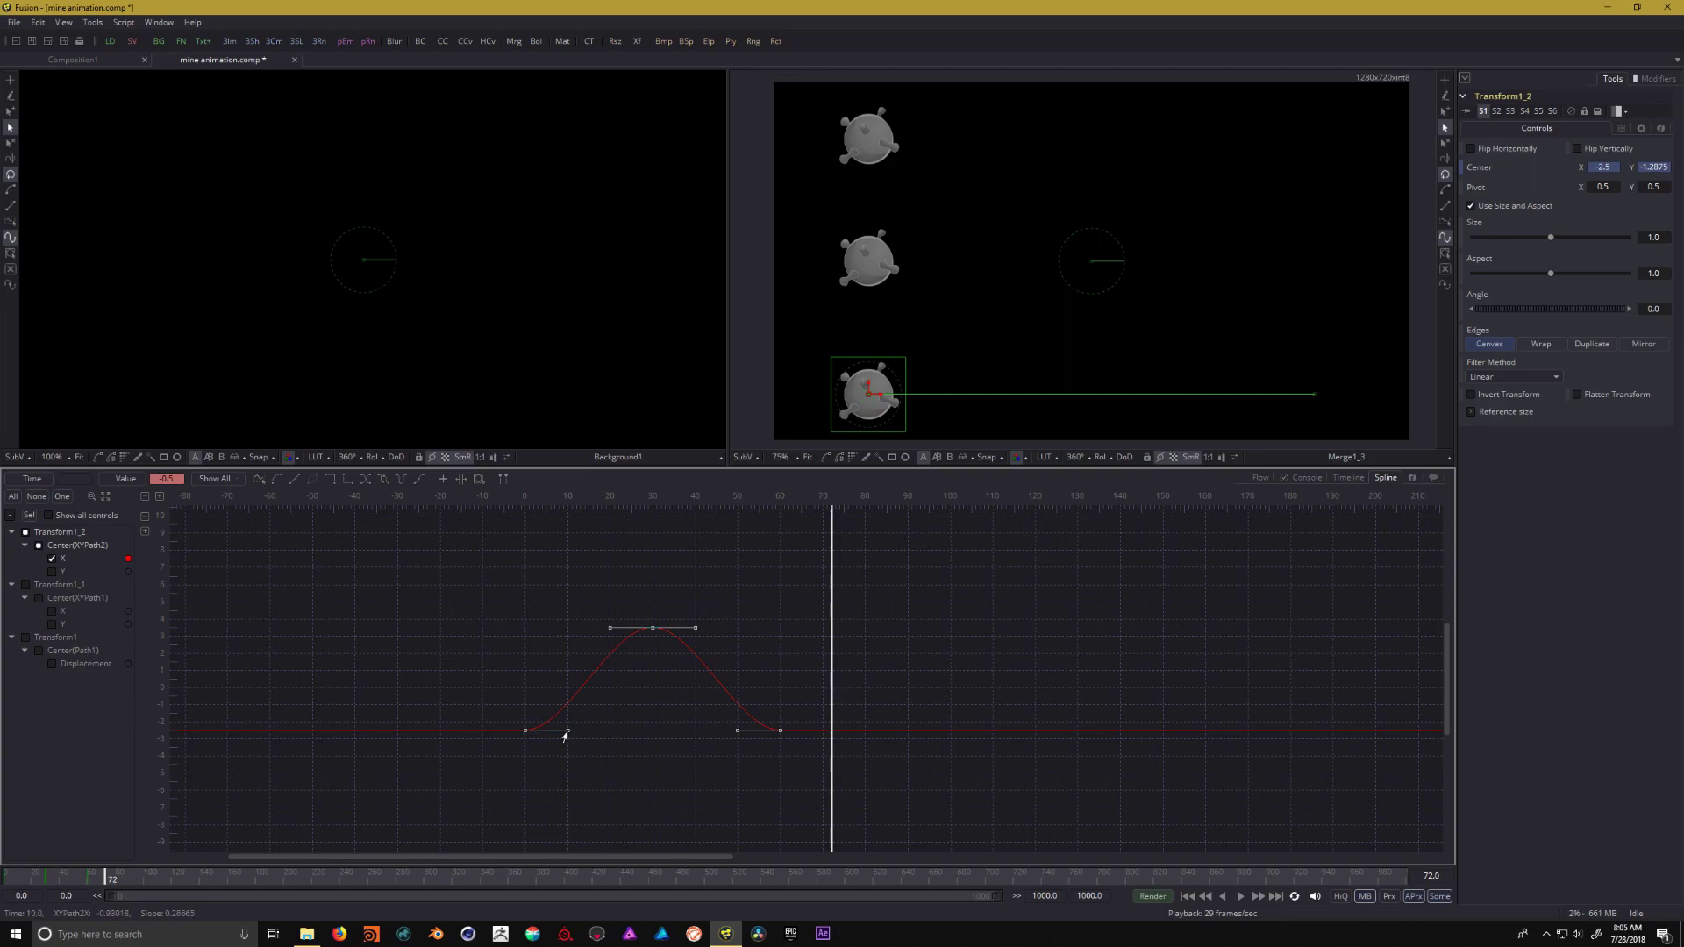
Flatten the first keyframe's tangent and lengthen the final keyframe's ease, then play back
{"action": "left_click_drag", "start_coordinate": [565, 733], "coordinate": [522, 674]}
{"action": "left_click_drag", "start_coordinate": [526, 676], "coordinate": [526, 737]}
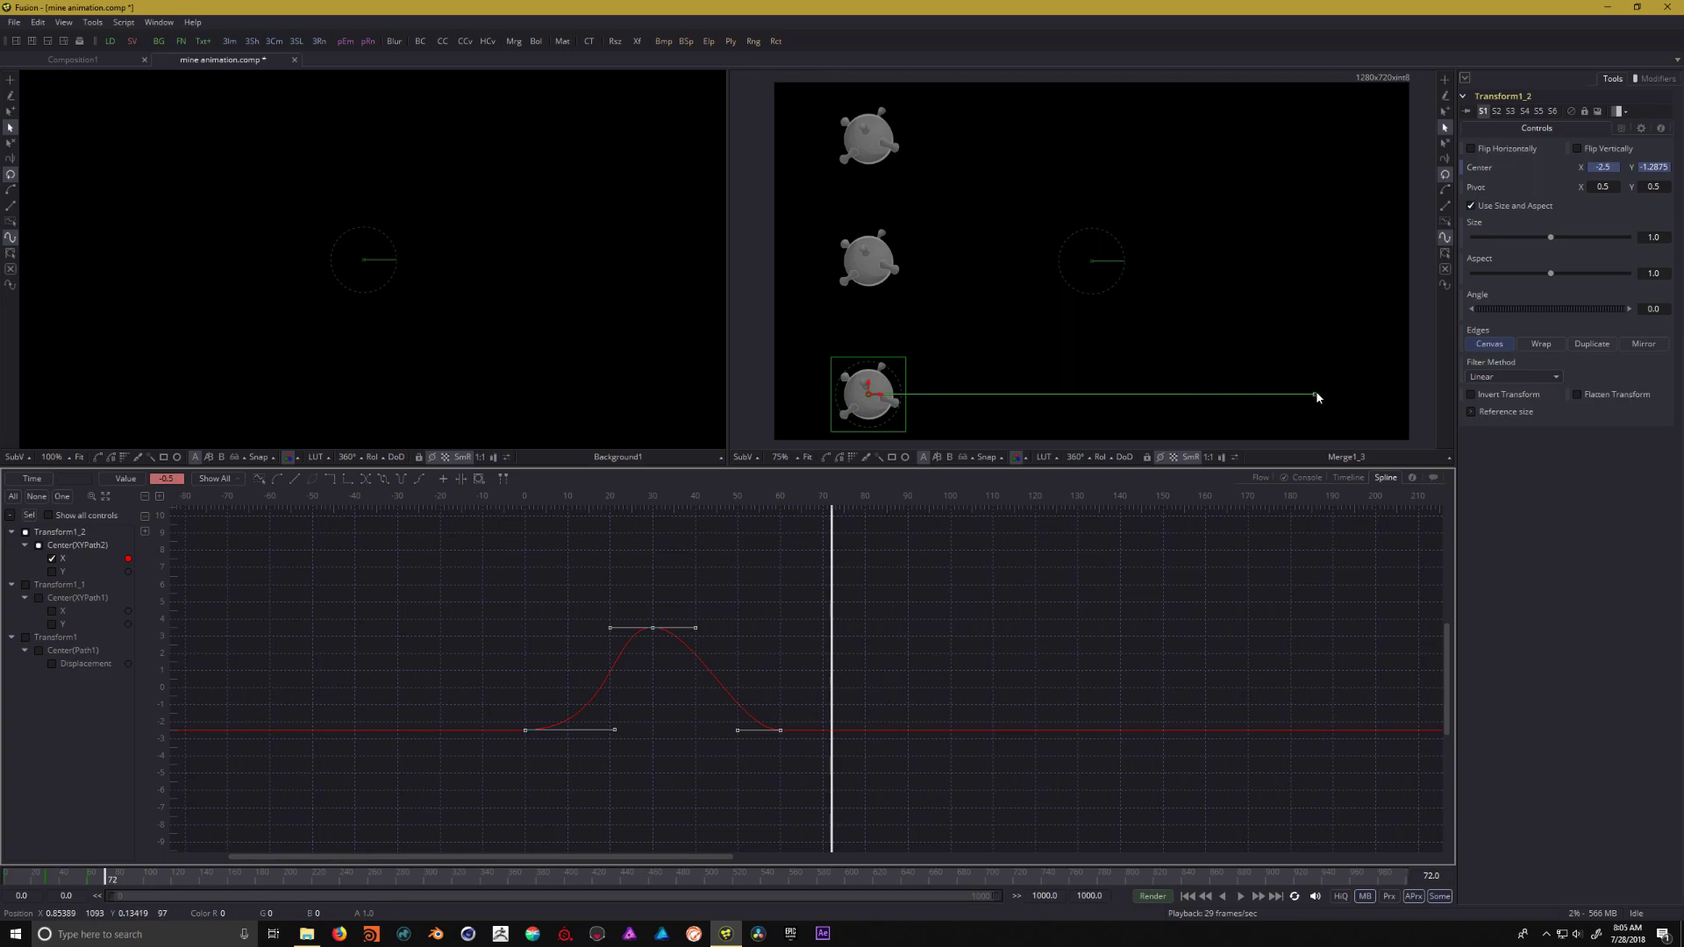
{"action": "left_click_drag", "start_coordinate": [738, 731], "coordinate": [685, 733]}
{"action": "left_click", "coordinate": [1188, 896]}
{"action": "left_click", "coordinate": [1241, 897]}
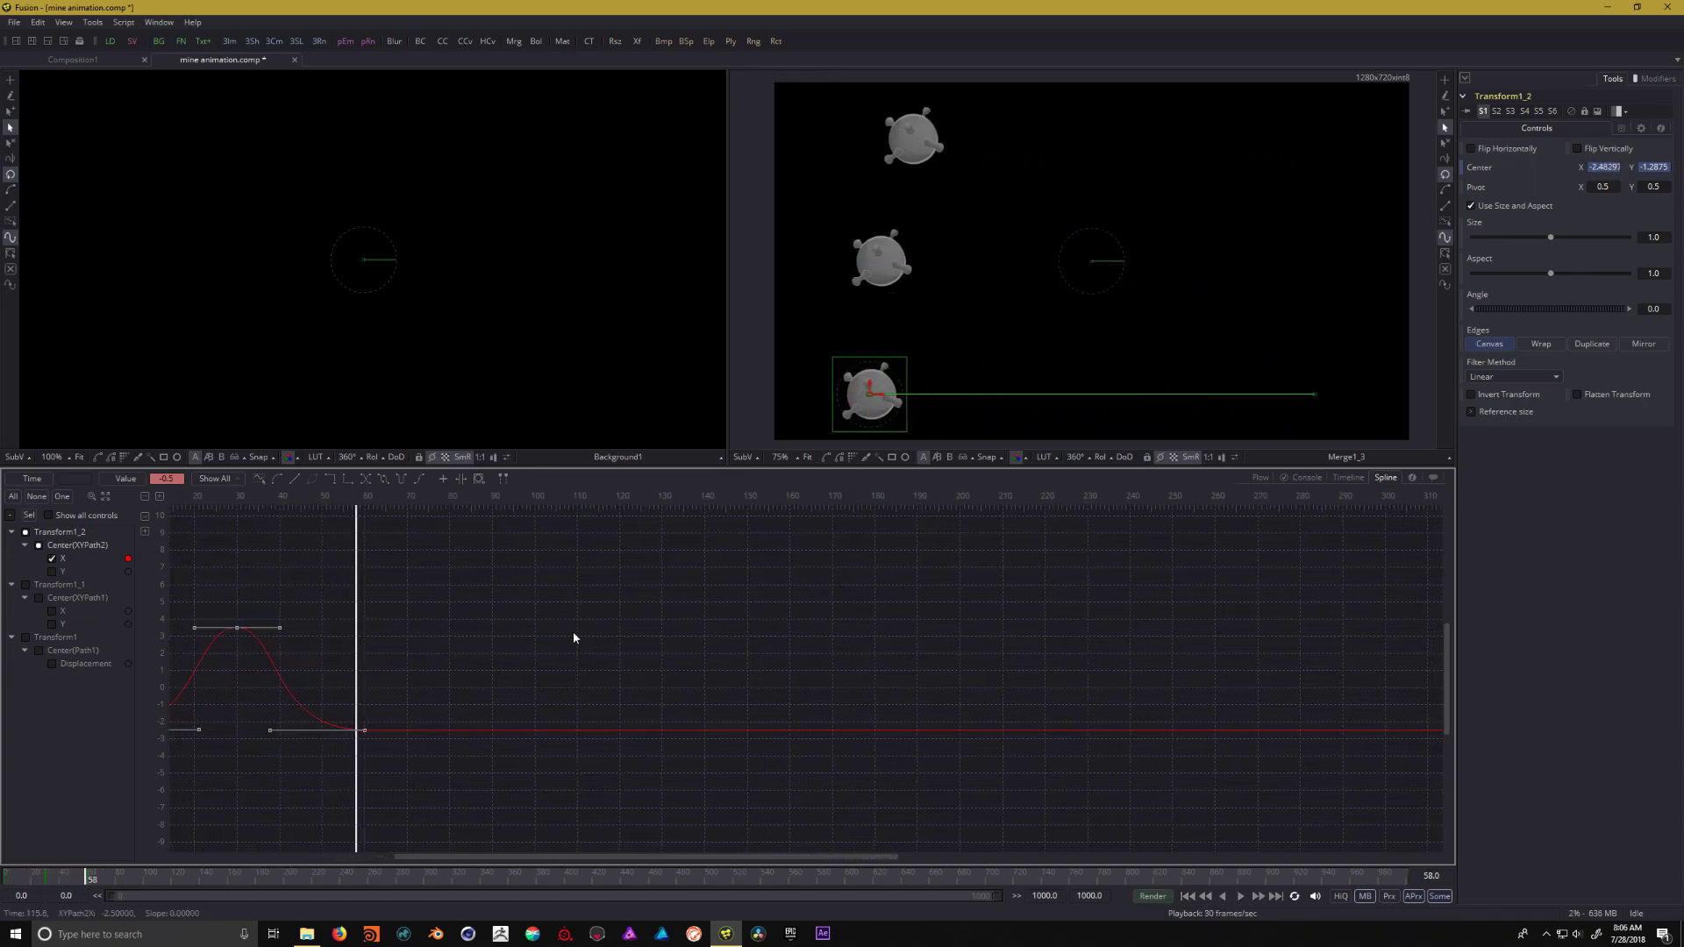
{"action": "left_click_drag", "start_coordinate": [575, 639], "coordinate": [910, 628]}
{"action": "key", "text": "space"}
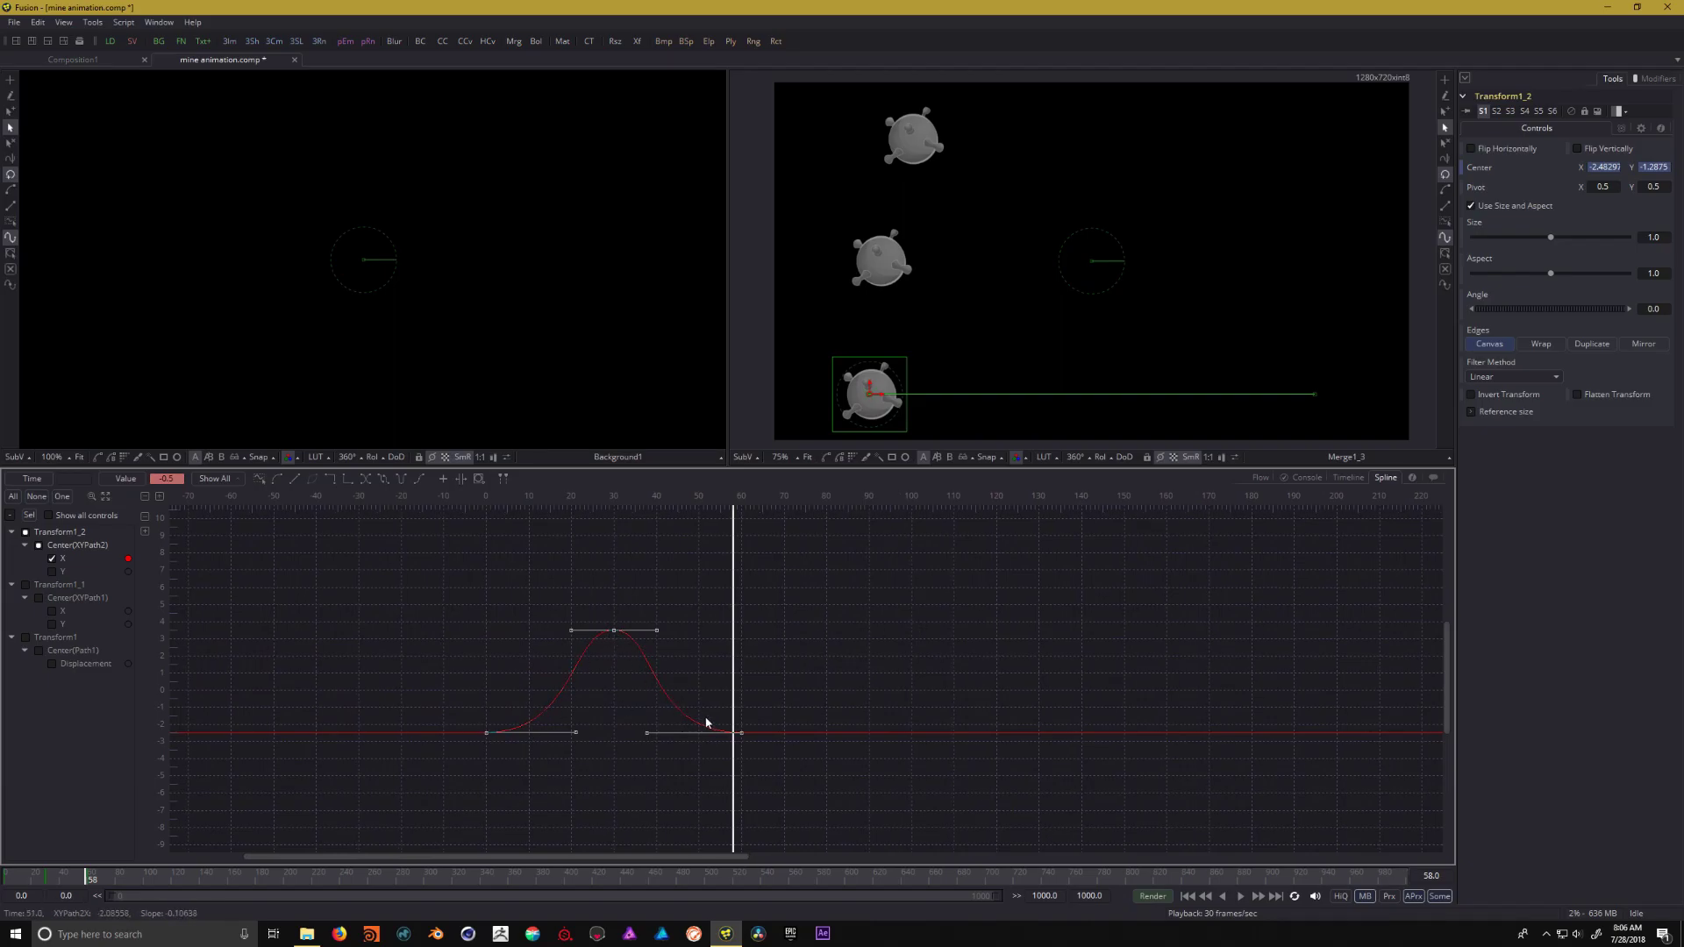
{"action": "left_click", "coordinate": [1206, 897]}
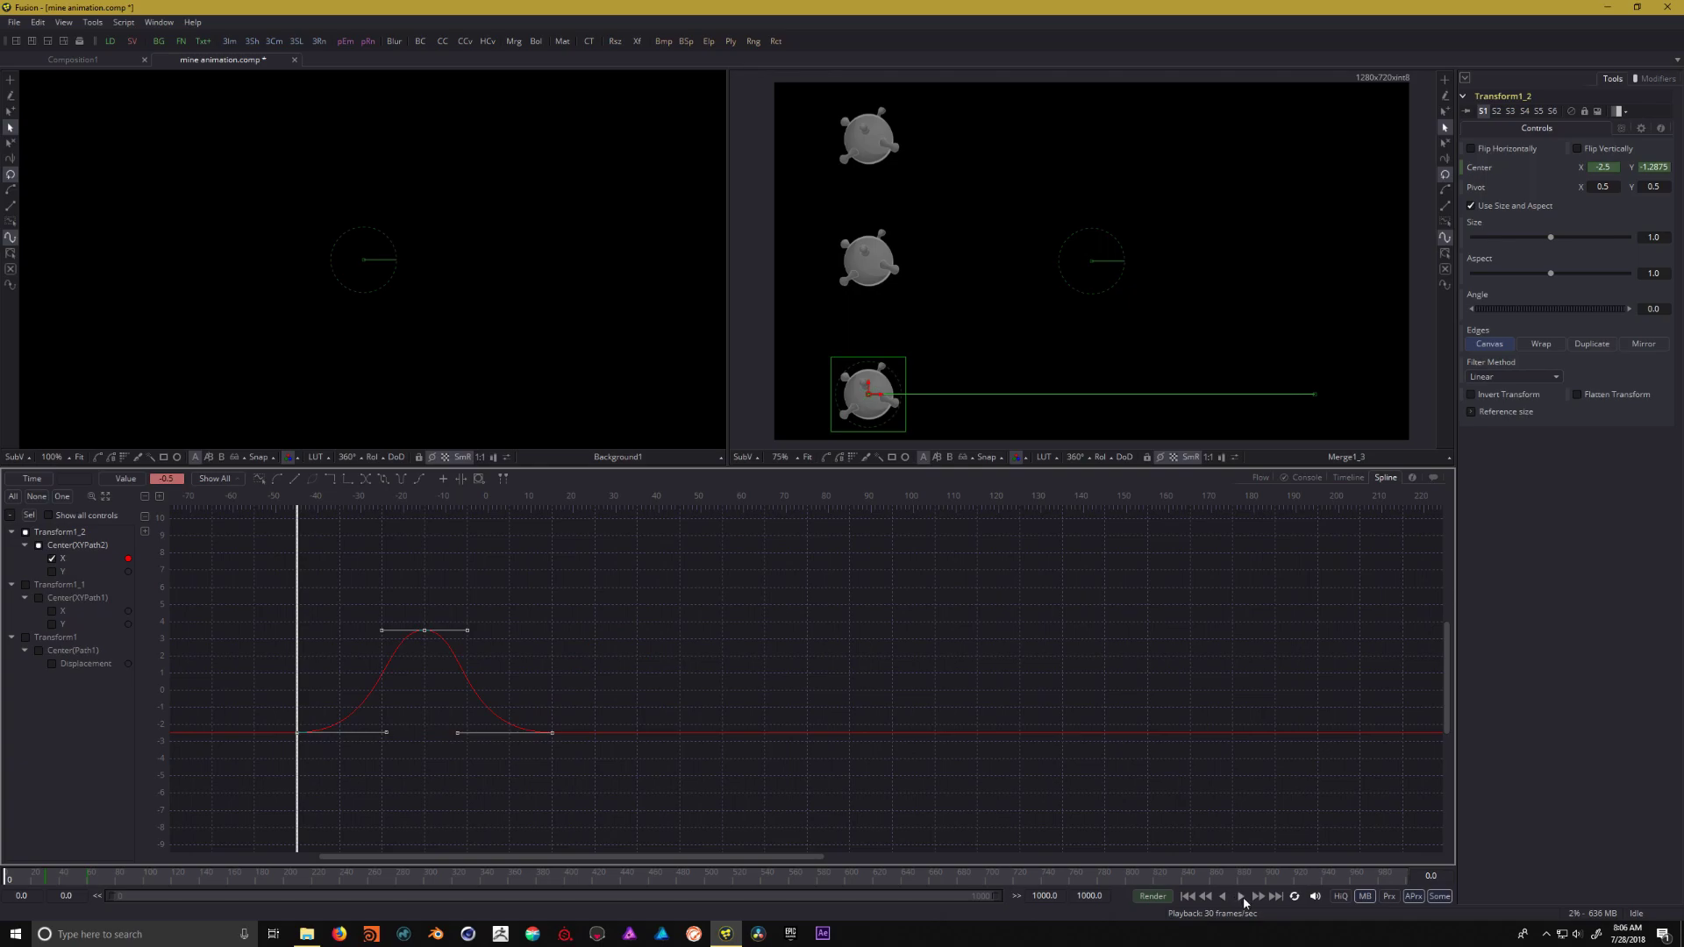
{"action": "left_click", "coordinate": [1240, 896]}
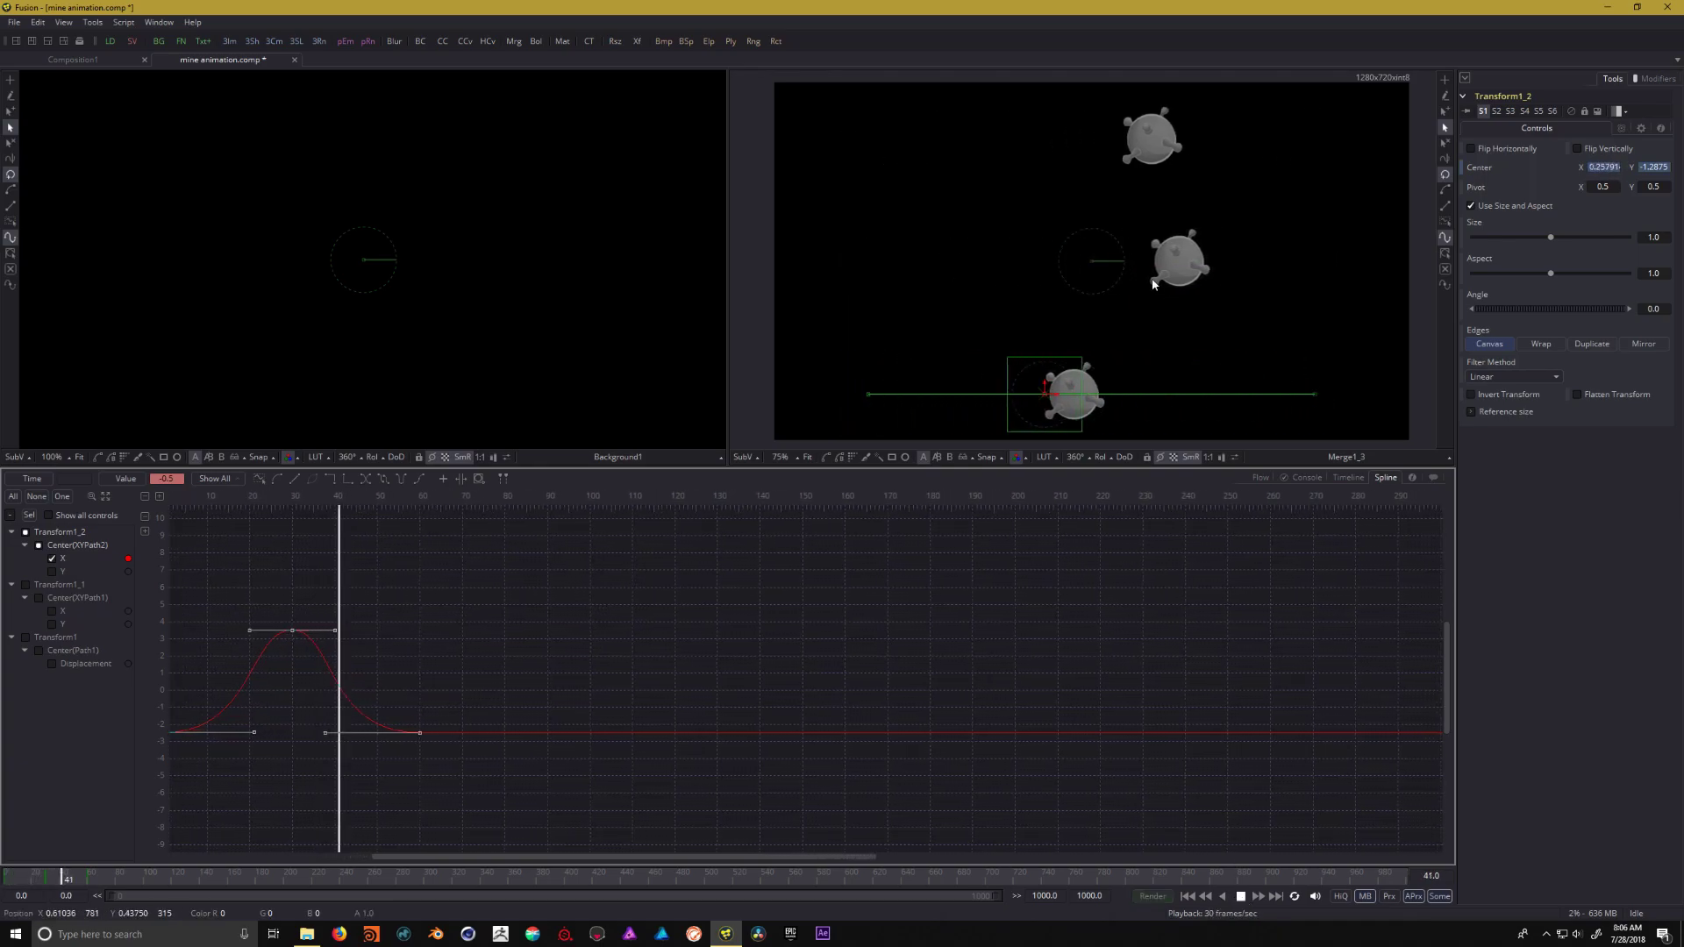
{"action": "left_click", "coordinate": [1221, 896]}
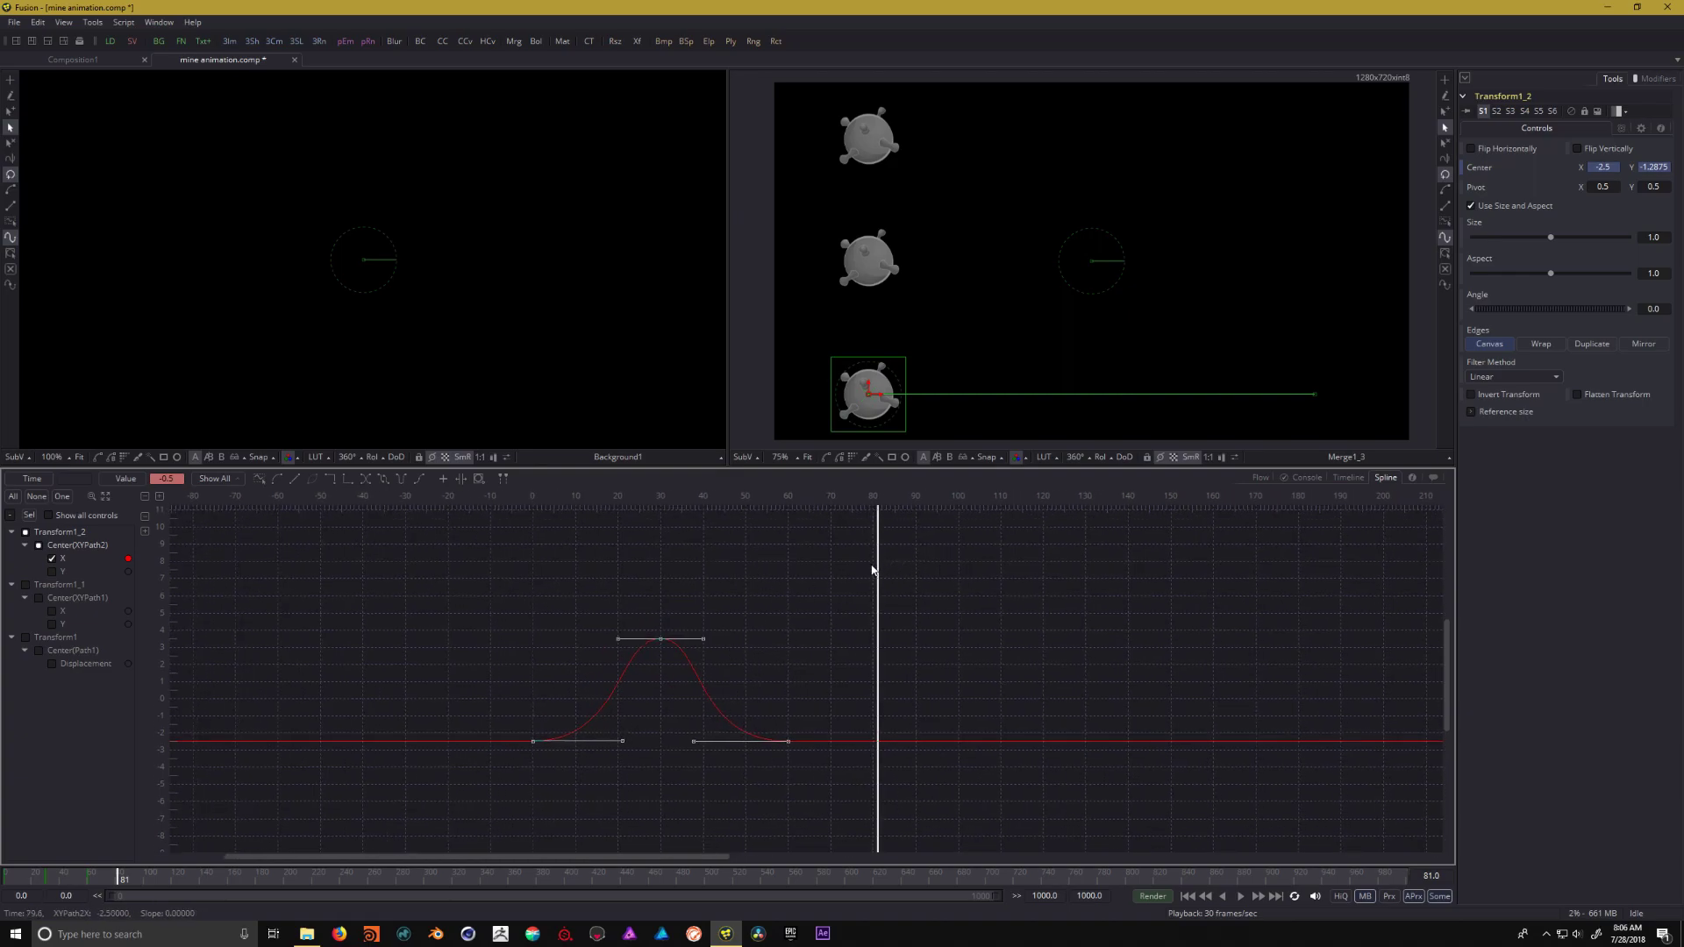
Pull the first keyframe's handle out further for stronger easing and replay from frame 0
{"action": "left_click_drag", "start_coordinate": [876, 567], "coordinate": [792, 584]}
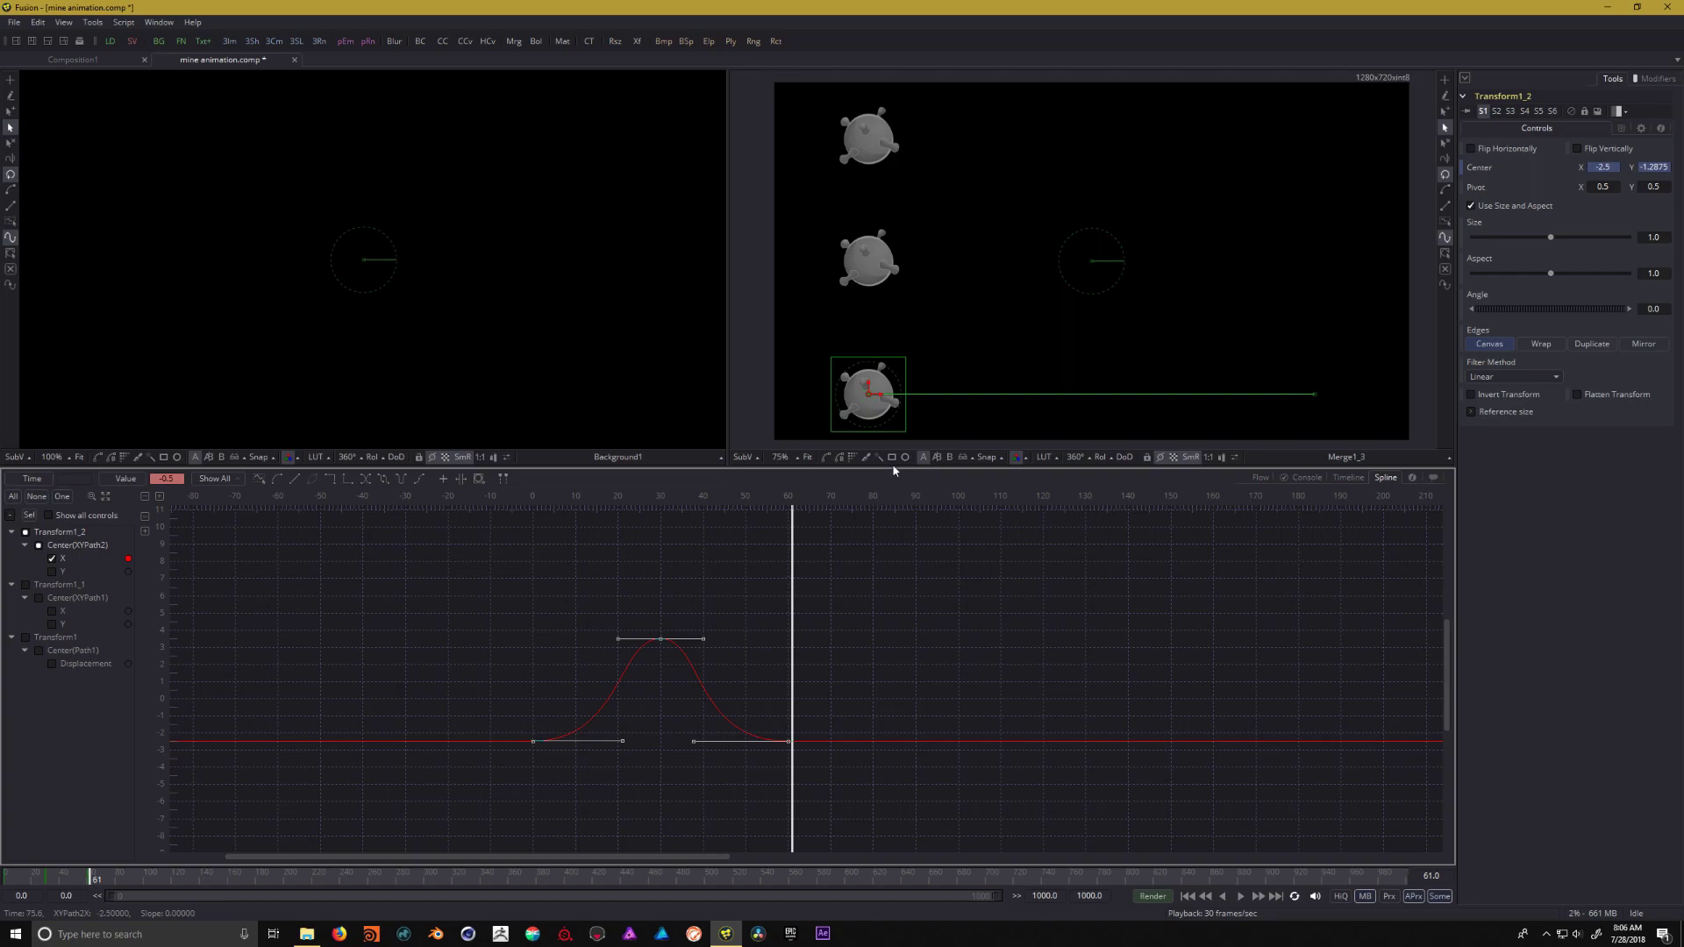
{"action": "left_click_drag", "start_coordinate": [622, 741], "coordinate": [531, 667]}
{"action": "left_click", "coordinate": [1239, 895]}
{"action": "left_click", "coordinate": [1188, 895]}
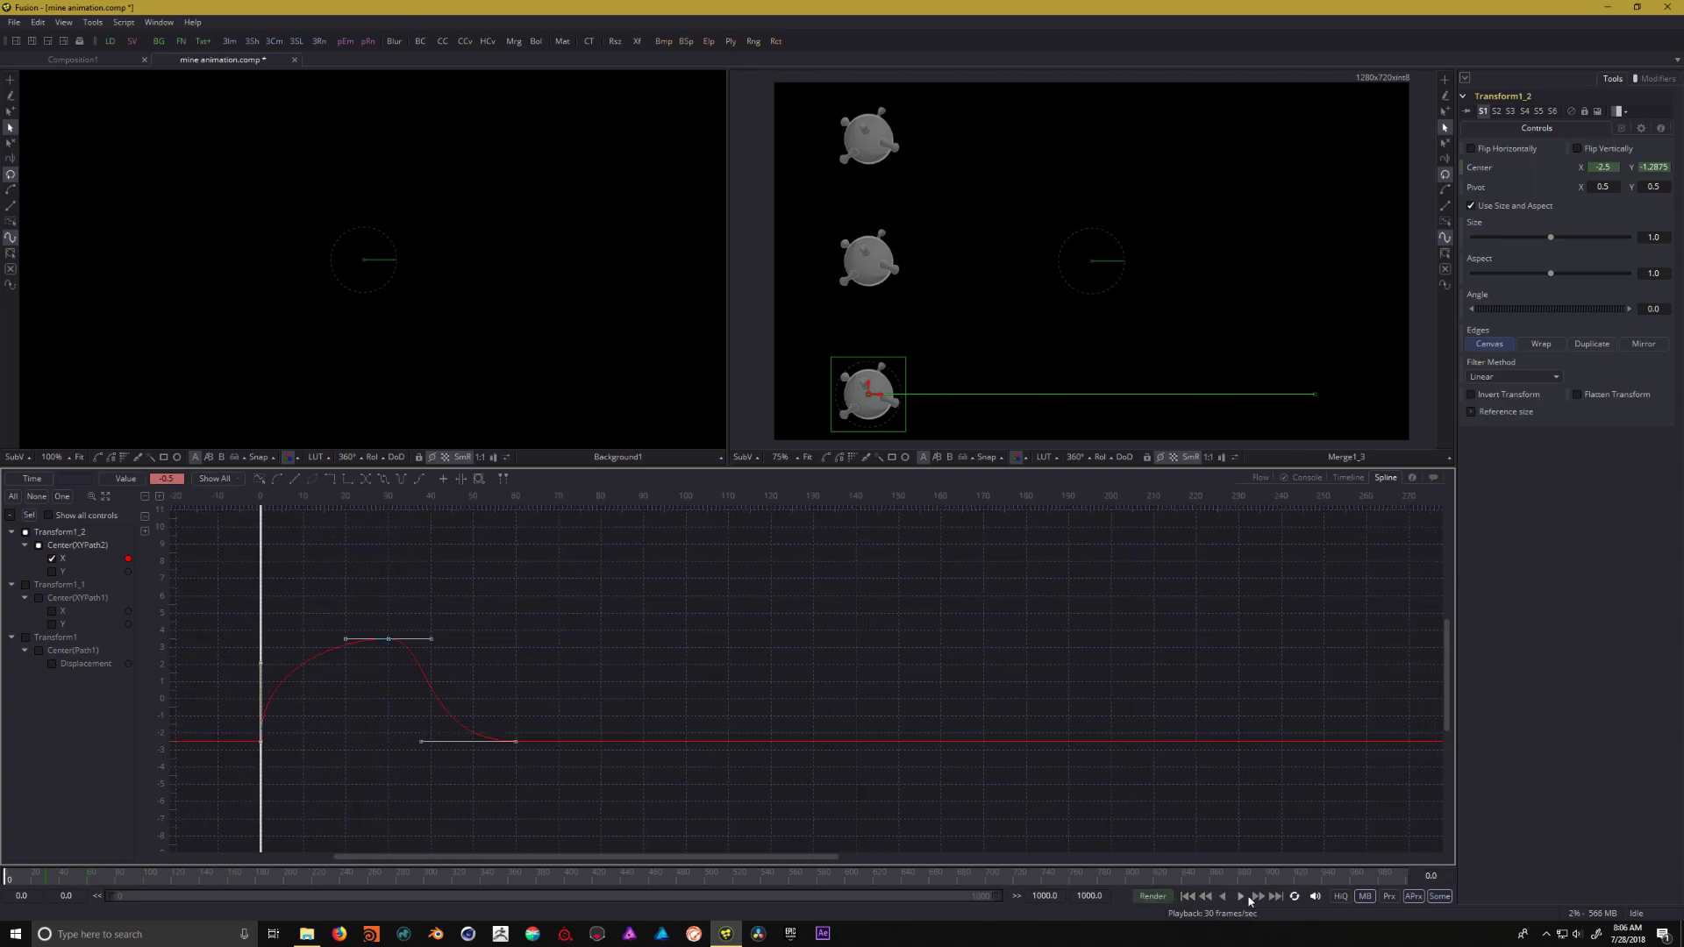
{"action": "left_click", "coordinate": [1239, 896]}
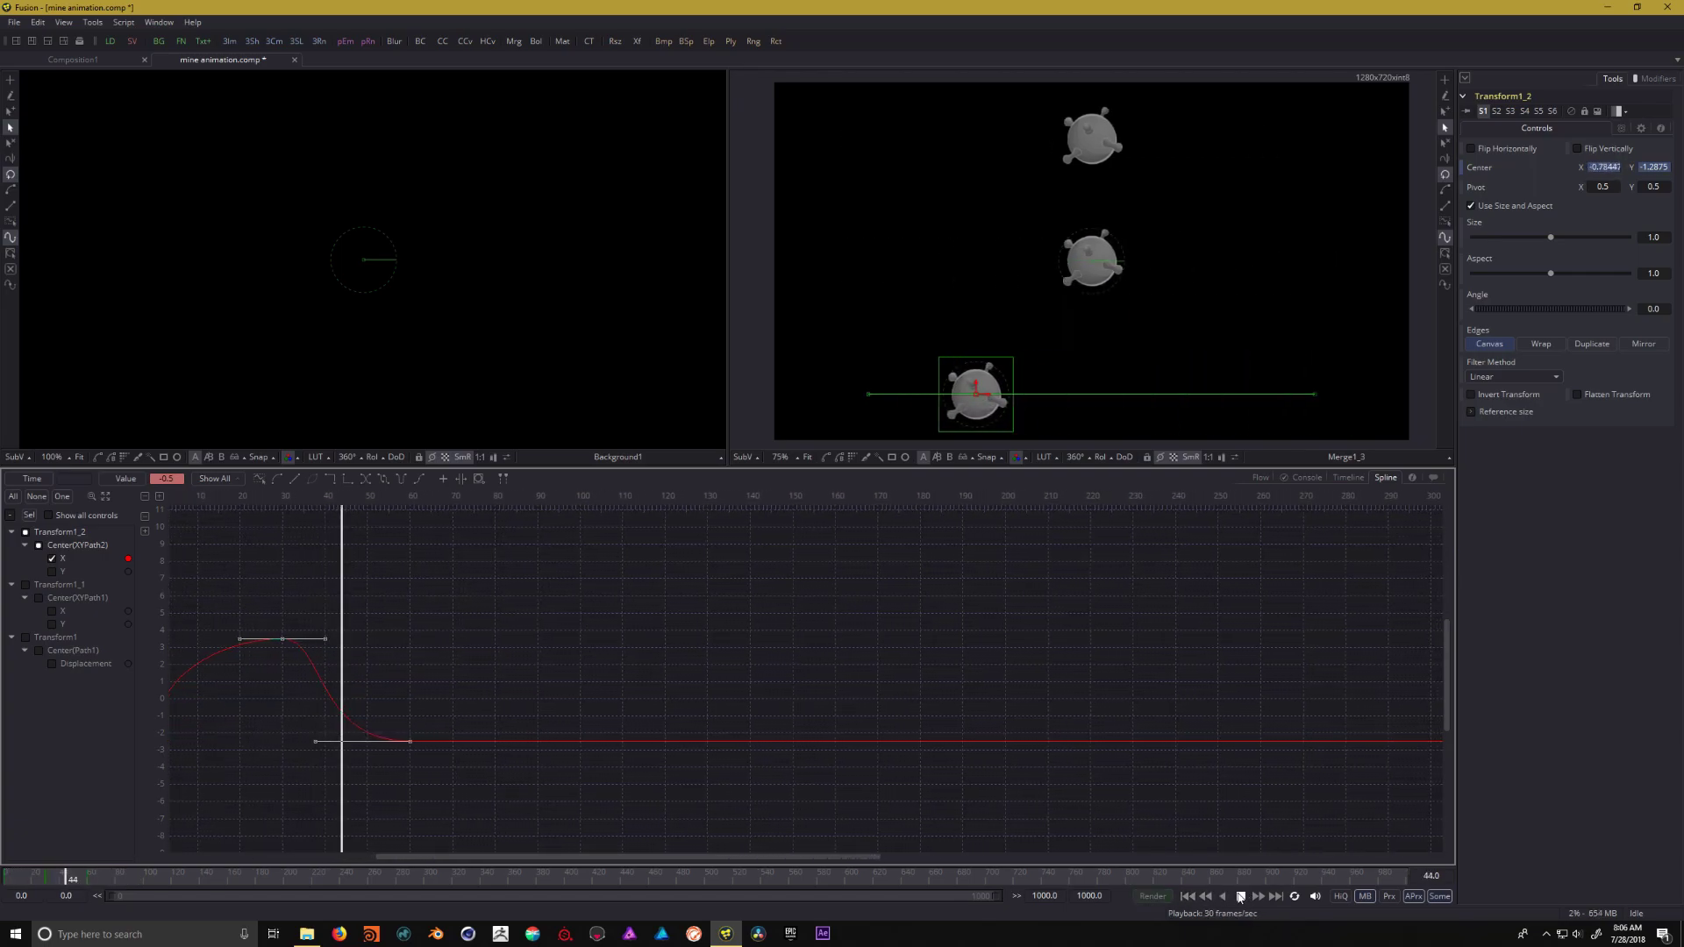
{"action": "left_click", "coordinate": [1239, 895]}
{"action": "left_click", "coordinate": [1191, 895]}
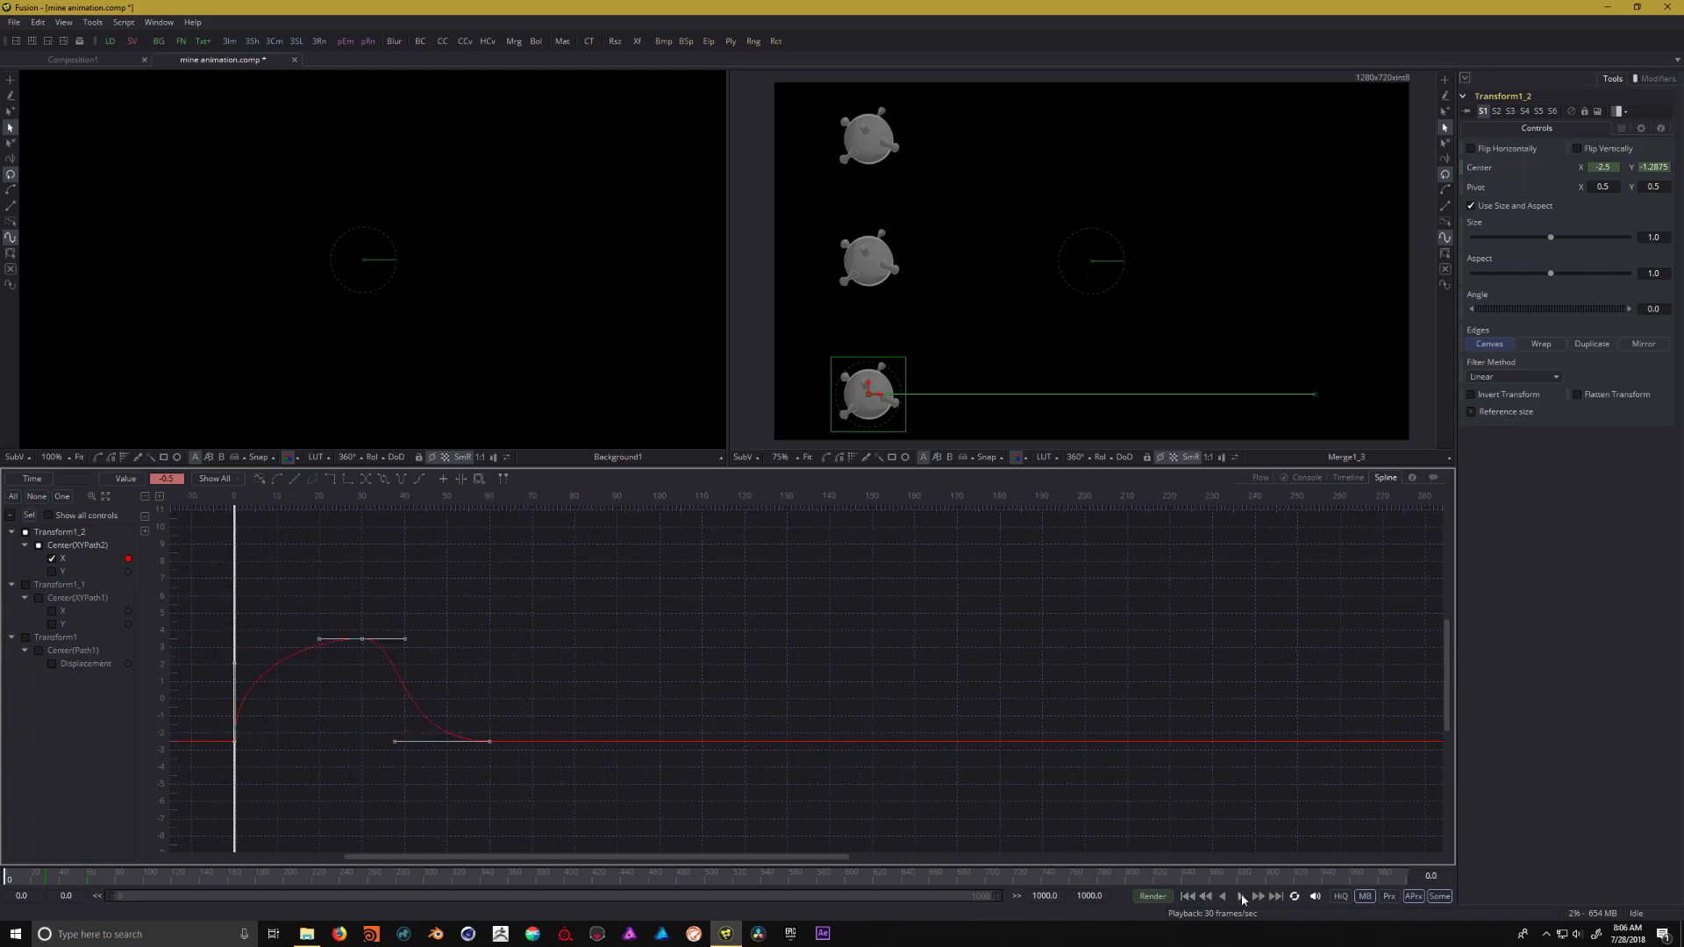
{"action": "left_click", "coordinate": [1239, 896]}
{"action": "left_click", "coordinate": [1239, 896]}
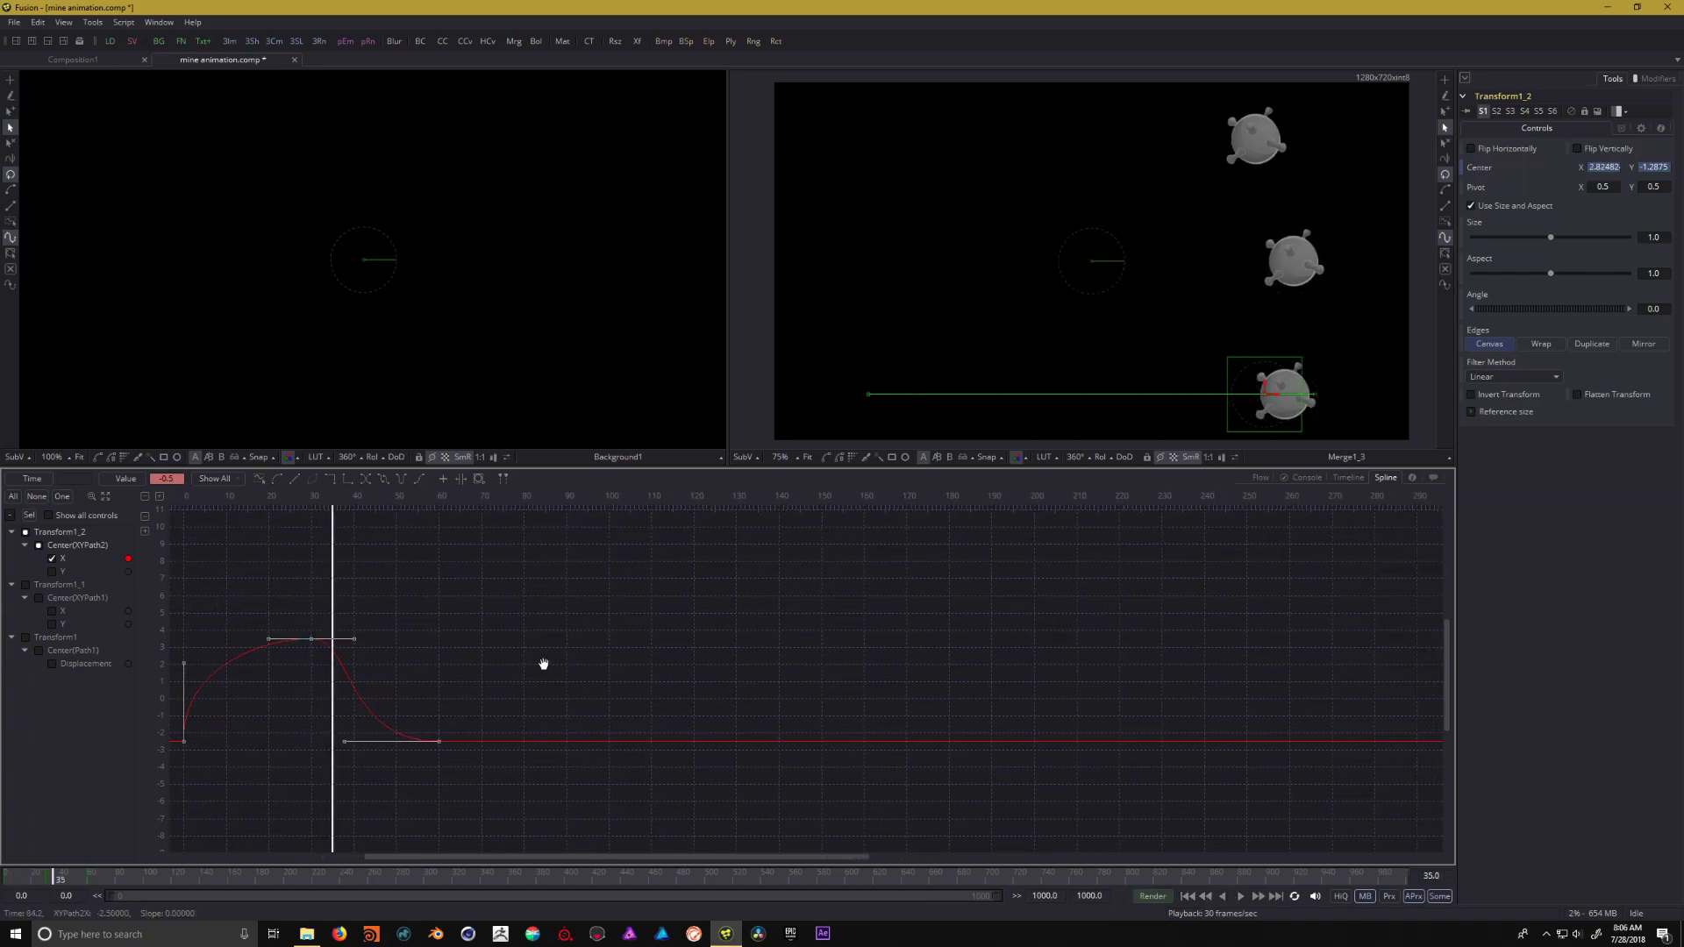
Tilt, then completely flatten the first keyframe's tangent to reshape the rise
{"action": "left_click_drag", "start_coordinate": [543, 663], "coordinate": [827, 669]}
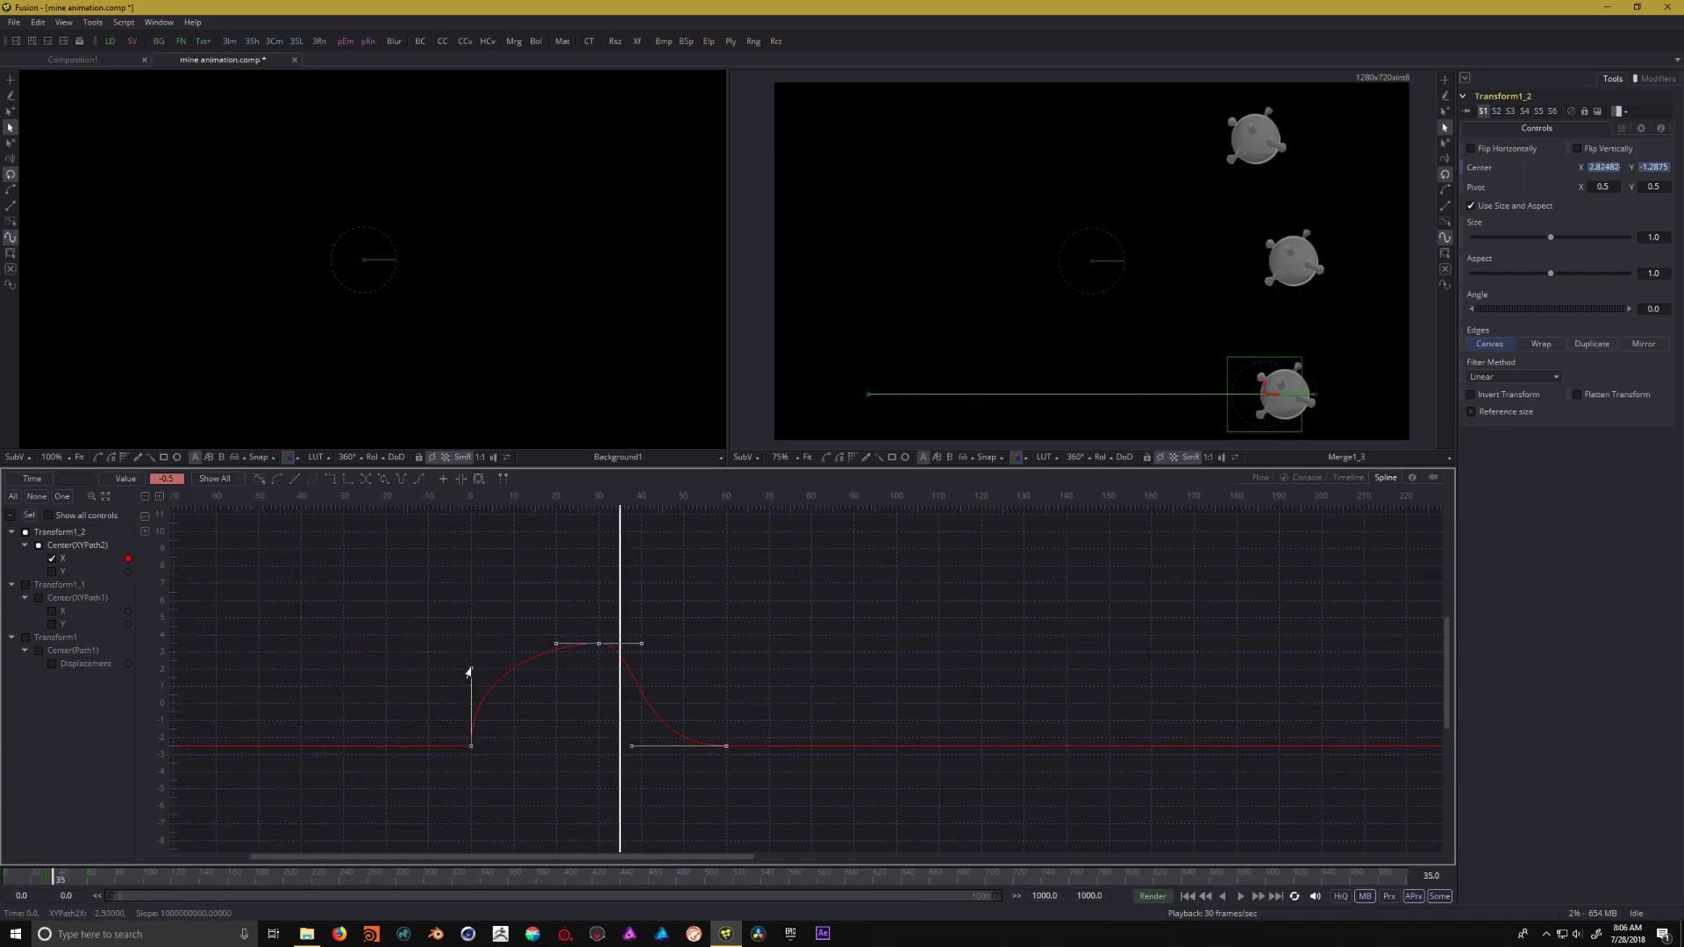
{"action": "left_click_drag", "start_coordinate": [471, 671], "coordinate": [557, 750]}
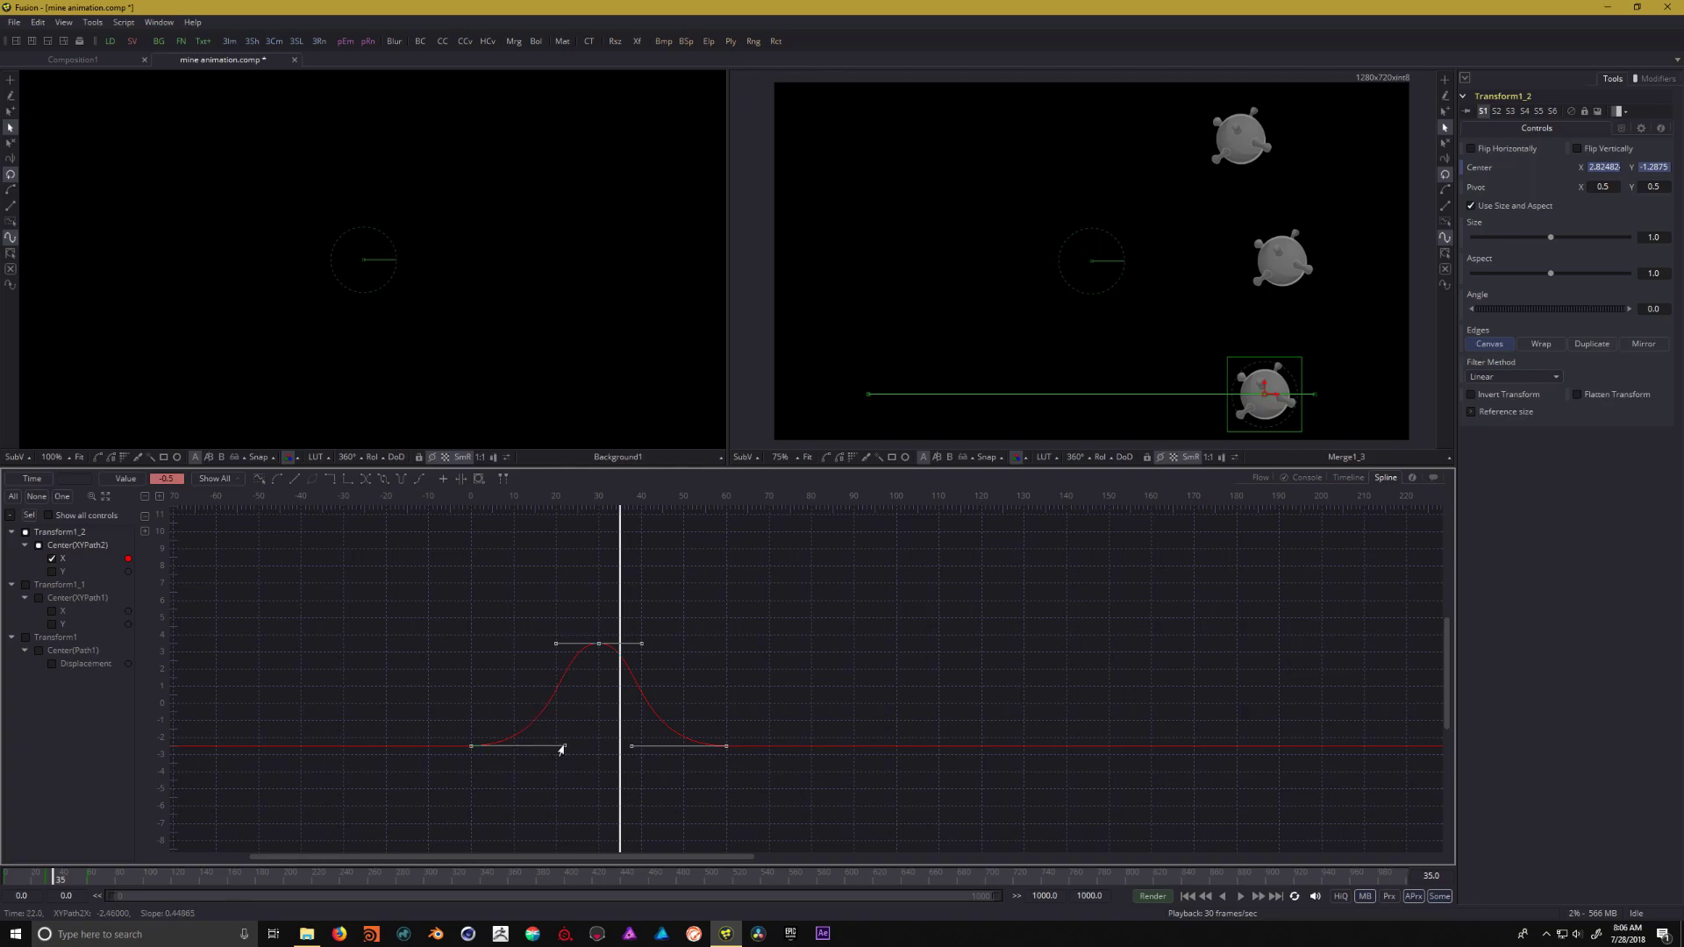
{"action": "left_click_drag", "start_coordinate": [557, 750], "coordinate": [556, 748]}
{"action": "left_click_drag", "start_coordinate": [798, 658], "coordinate": [739, 656]}
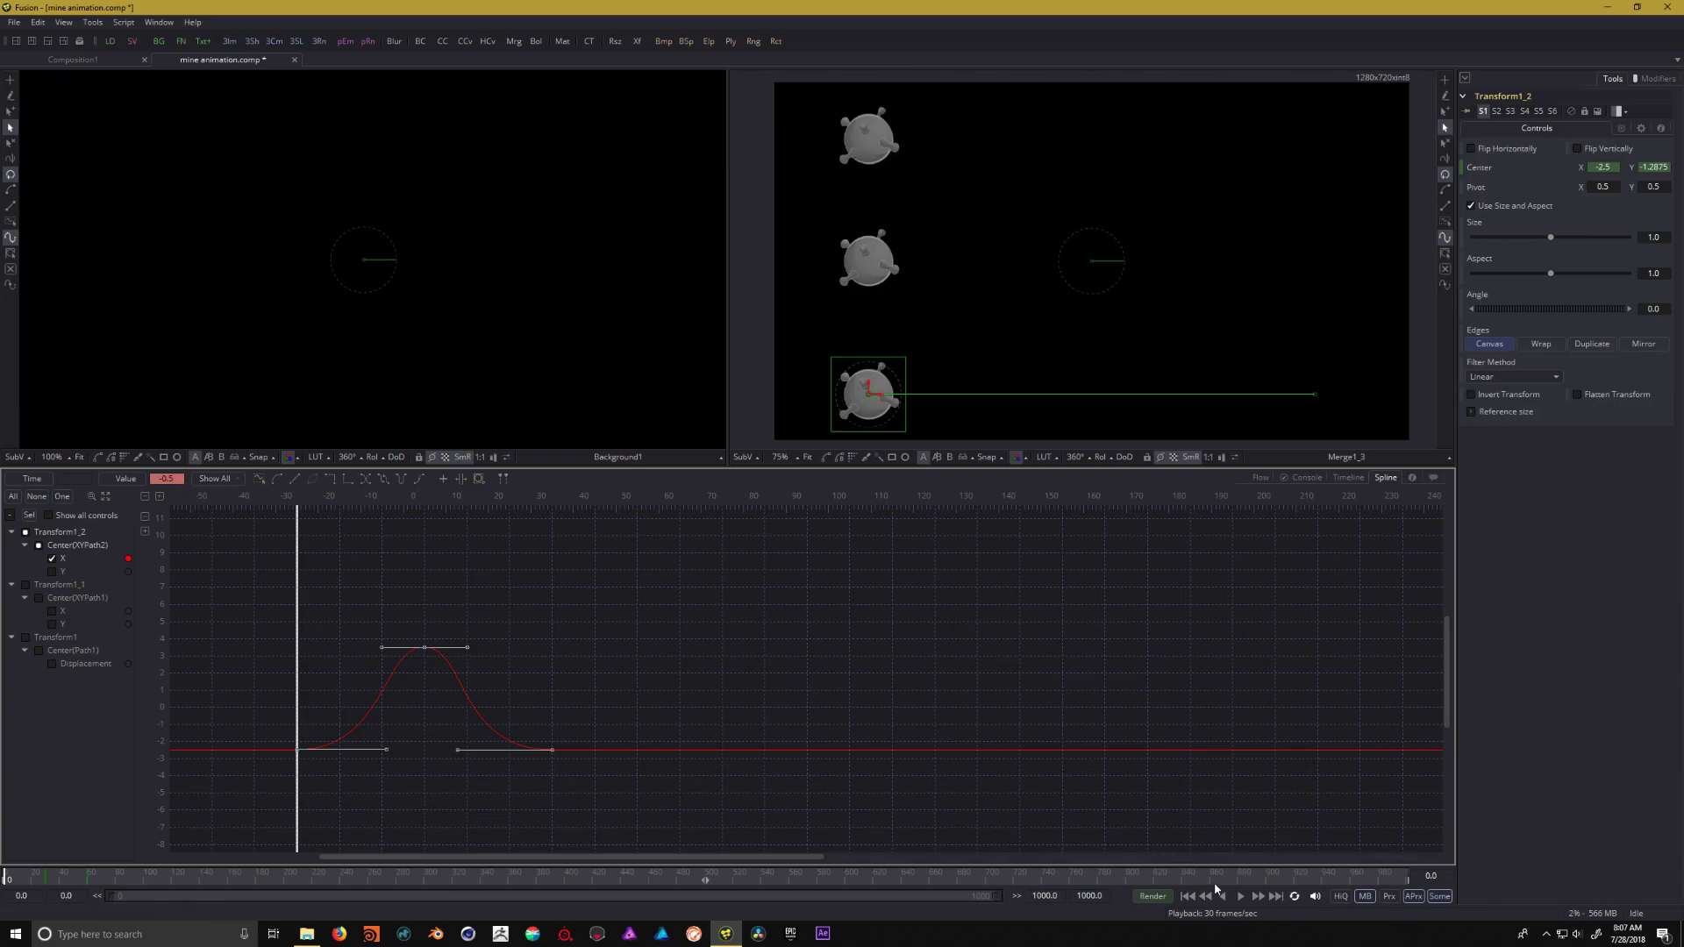
Set the render and global end times to 60 and play the 60-frame animation
{"action": "left_click", "coordinate": [1241, 898]}
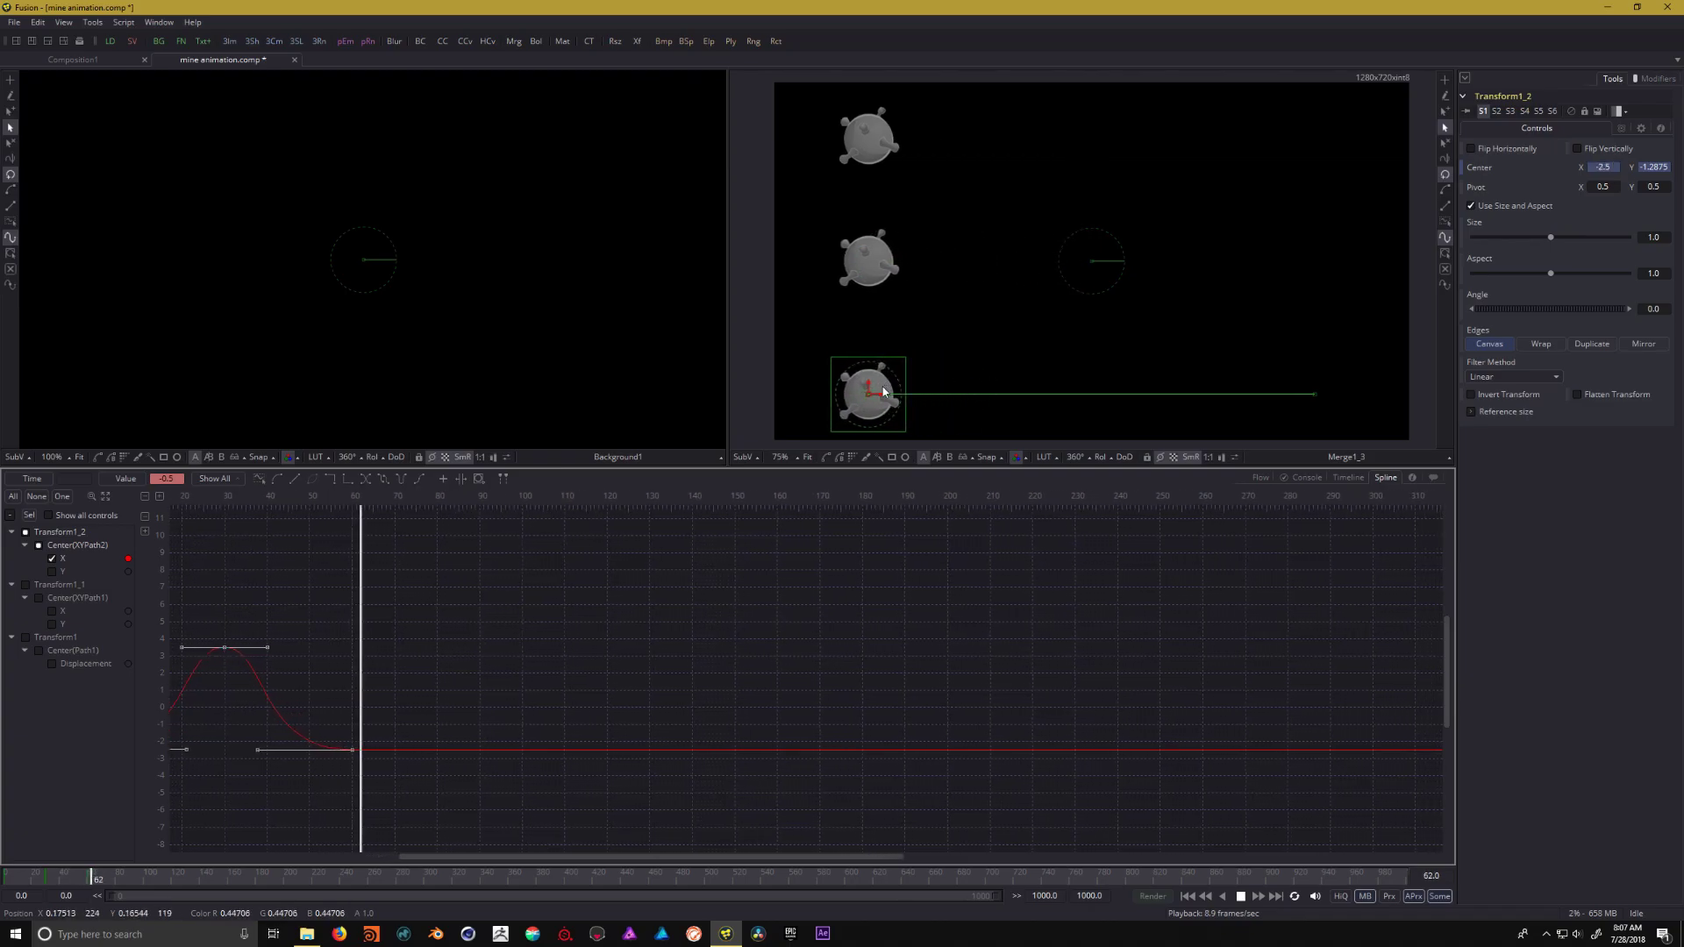
{"action": "left_click", "coordinate": [1188, 893]}
{"action": "key", "text": "space"}
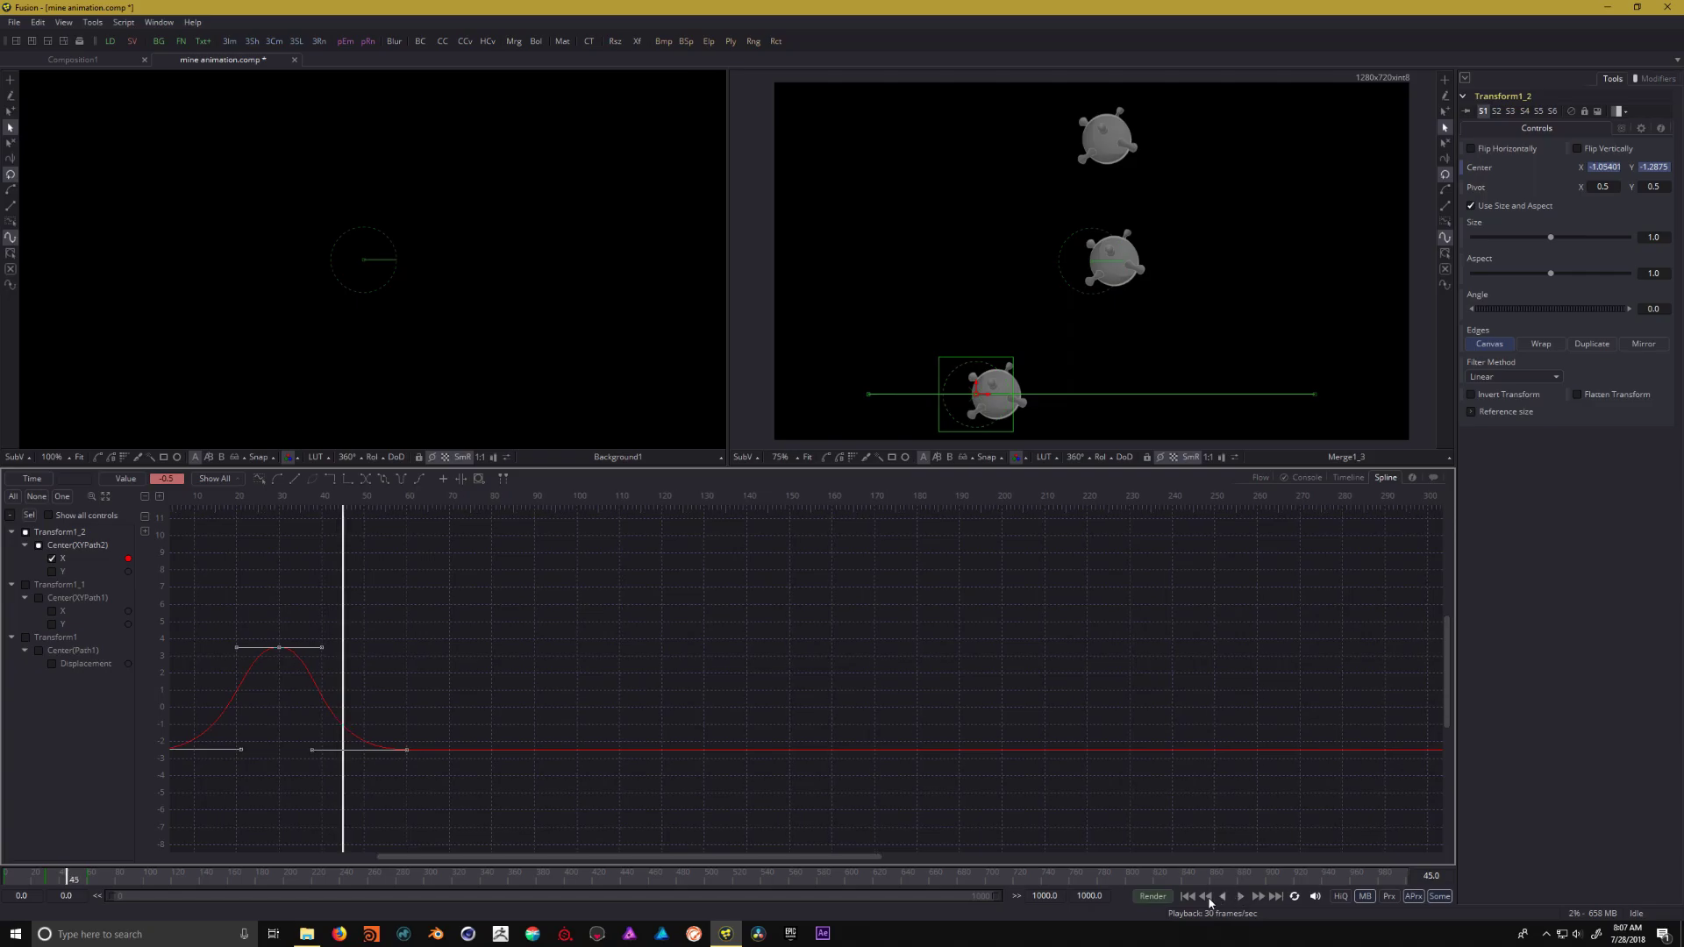
{"action": "left_click", "coordinate": [1188, 896]}
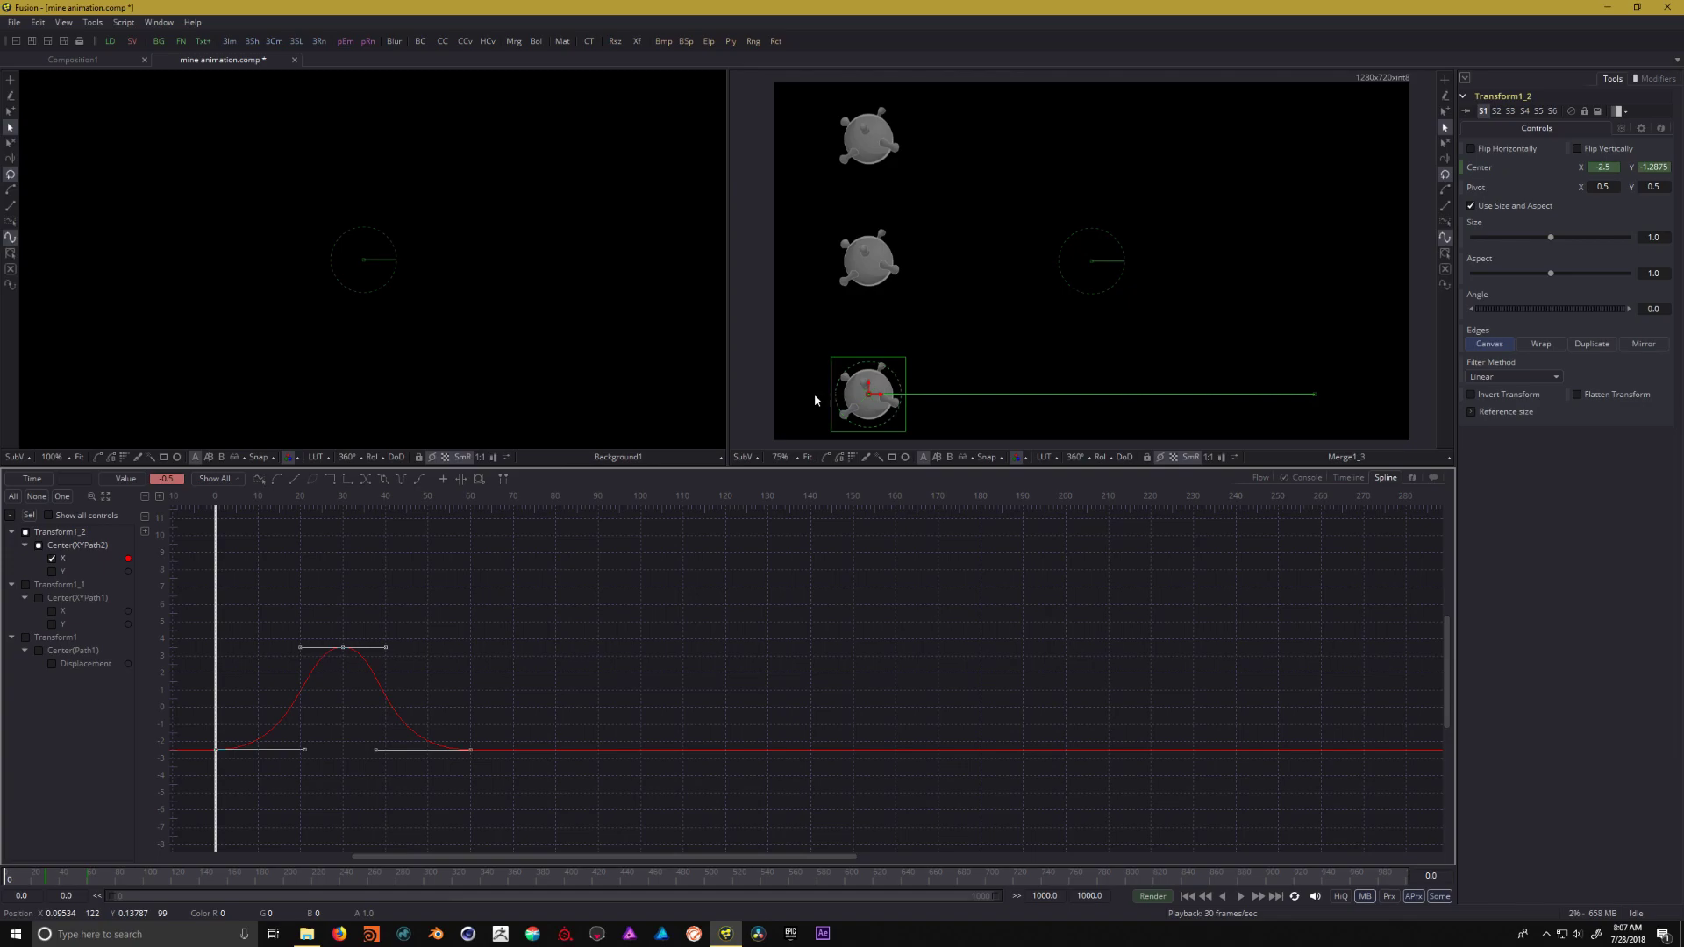
{"action": "left_click", "coordinate": [1037, 895]}
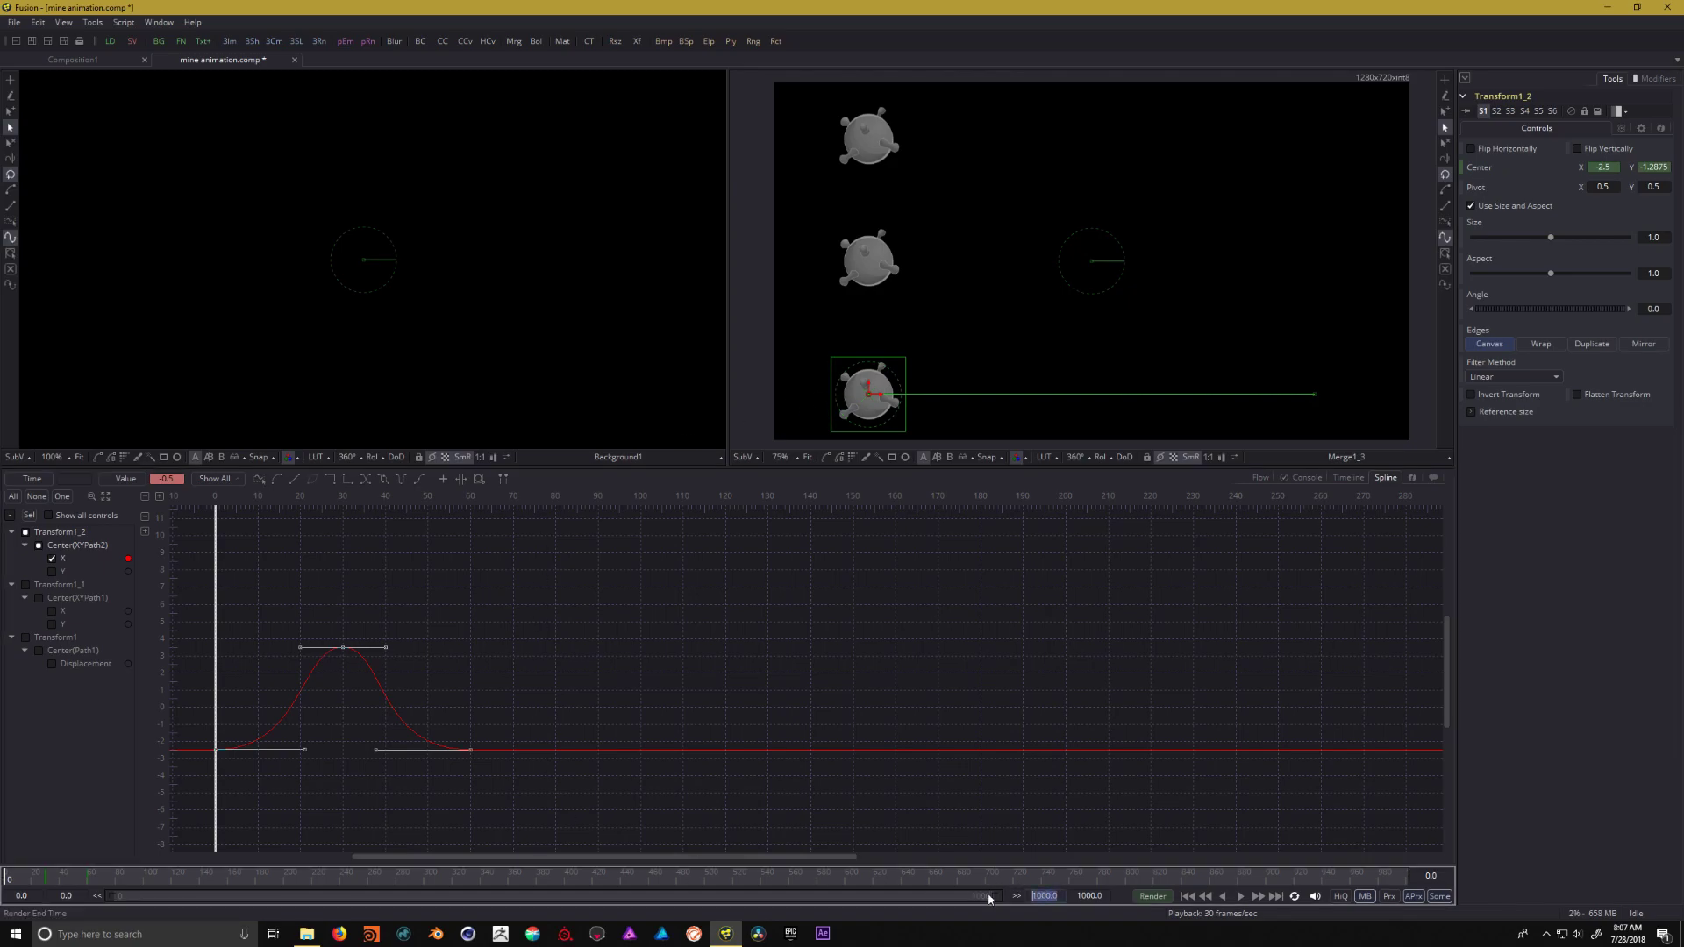
{"action": "type", "text": "60"}
{"action": "key", "text": "Return"}
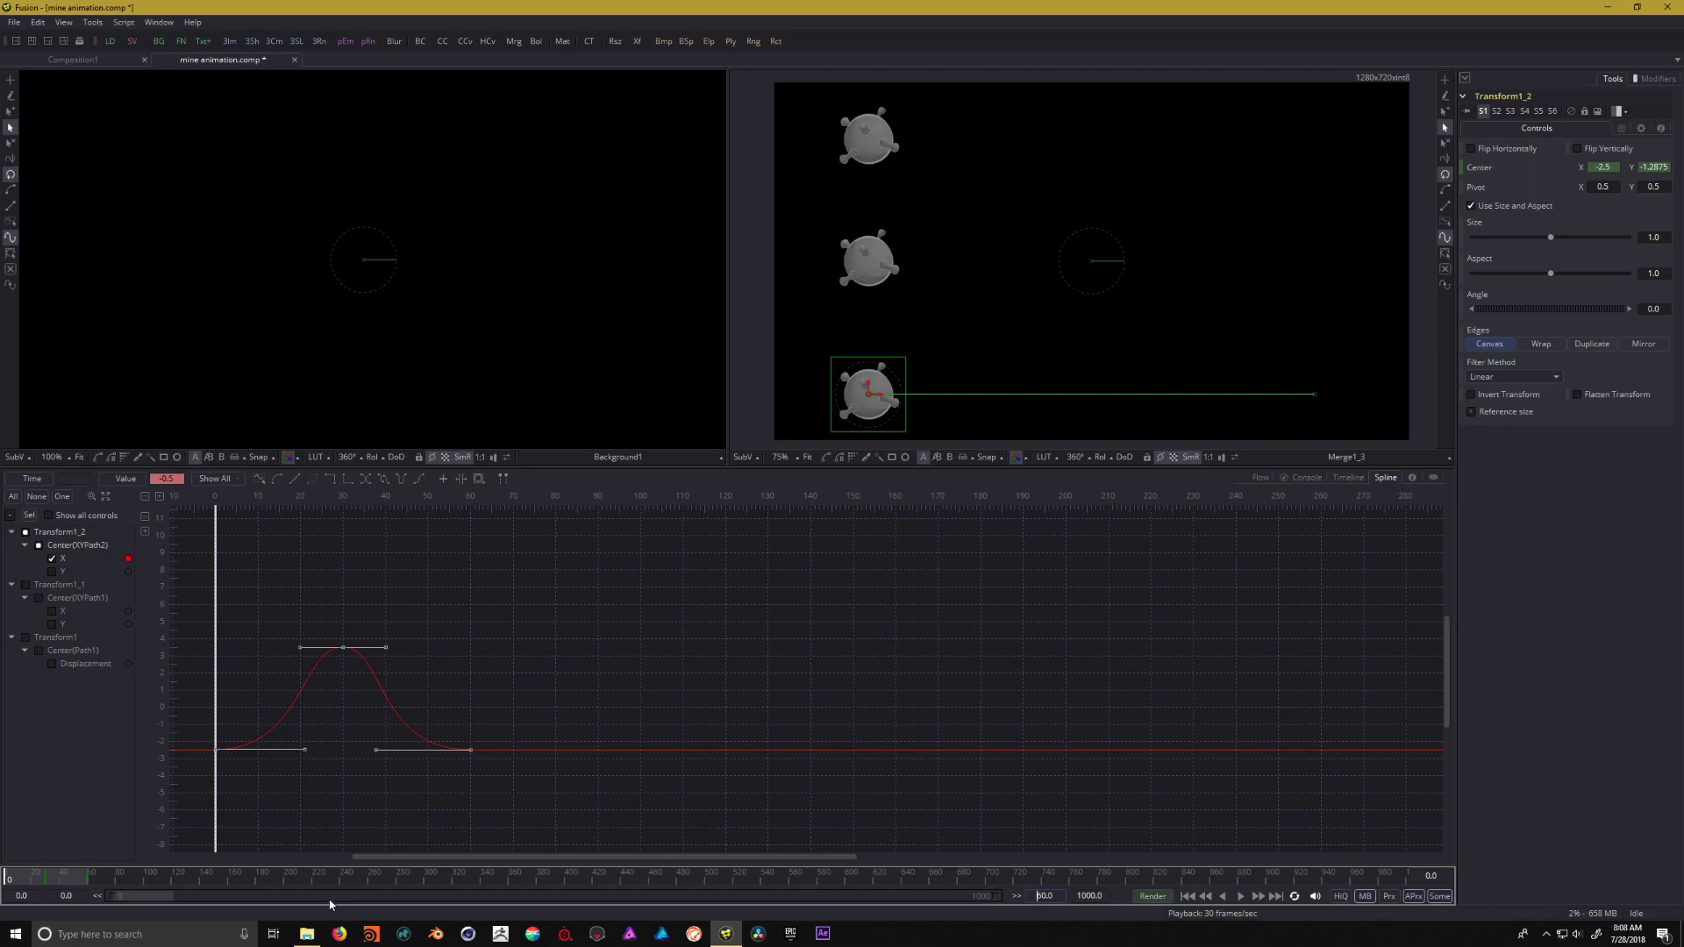
{"action": "left_click", "coordinate": [1089, 896]}
{"action": "type", "text": "60"}
{"action": "key", "text": "Return"}
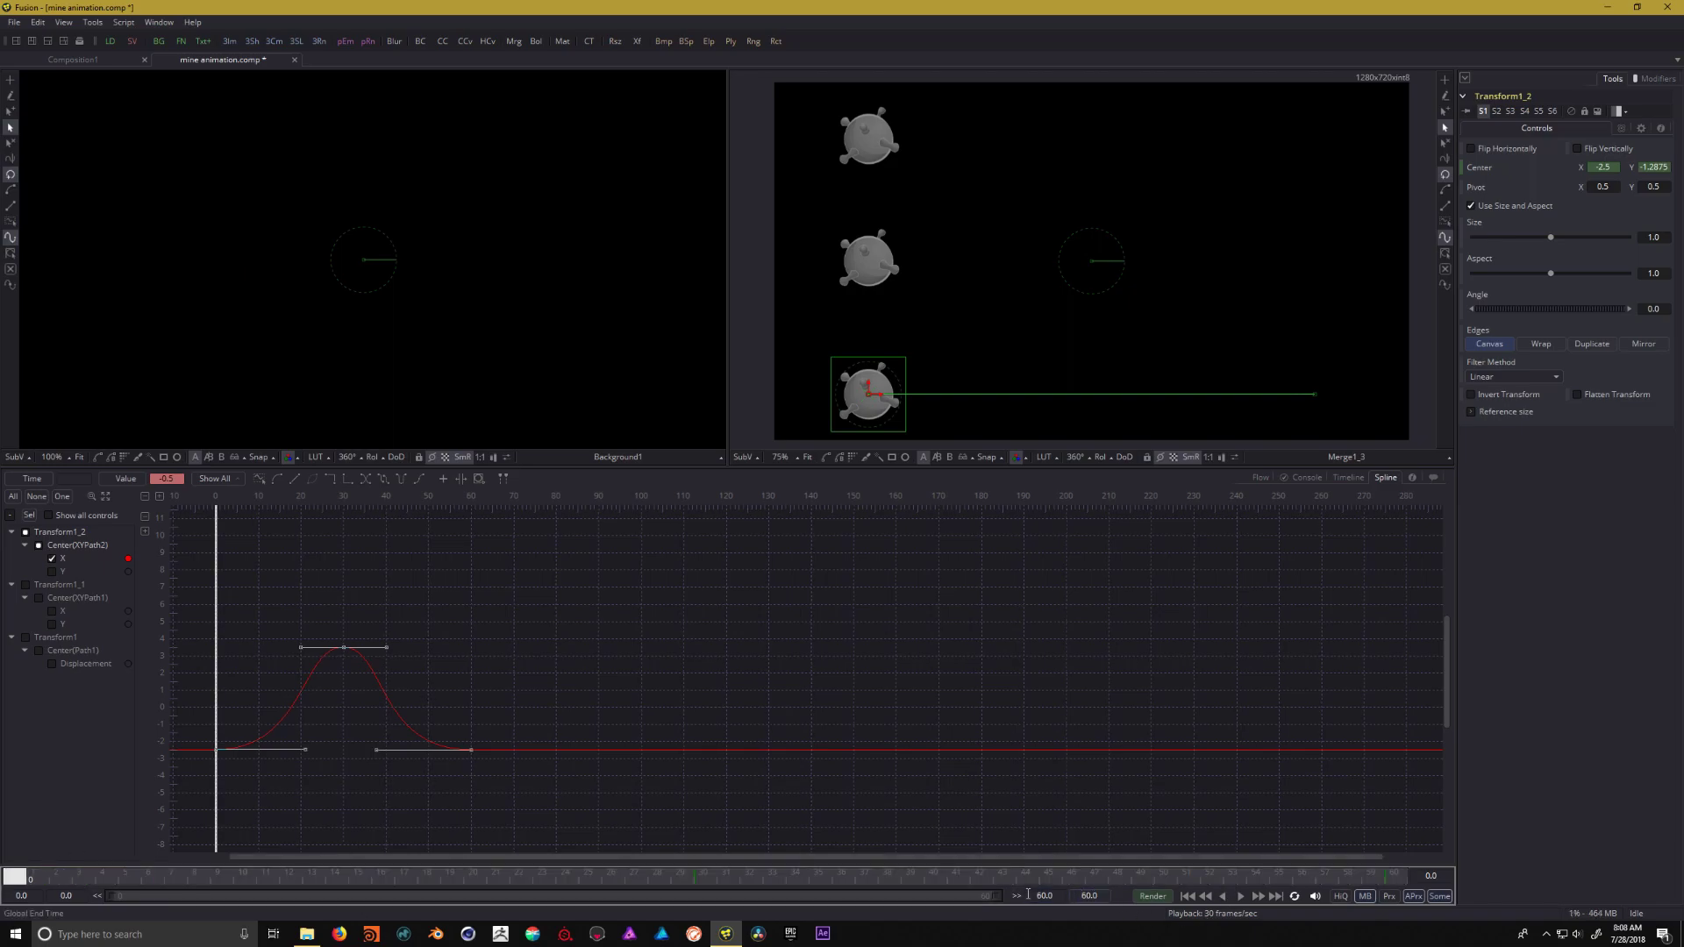
{"action": "left_click", "coordinate": [1240, 898]}
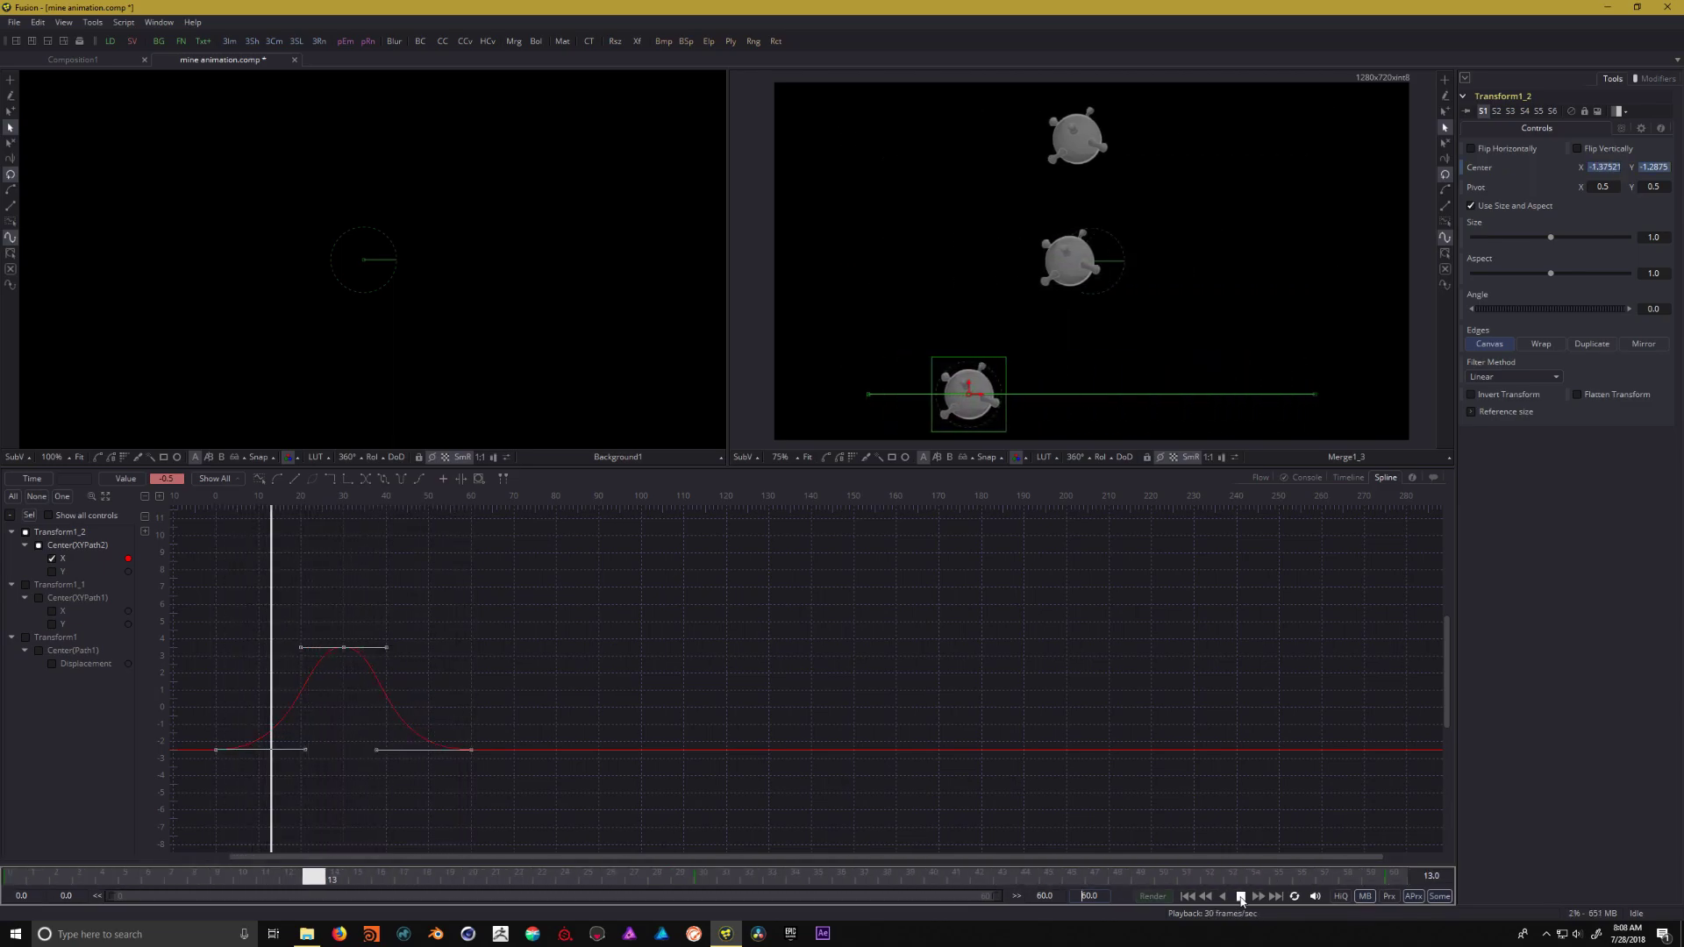
{"action": "left_click", "coordinate": [1241, 898]}
{"action": "left_click", "coordinate": [1188, 895]}
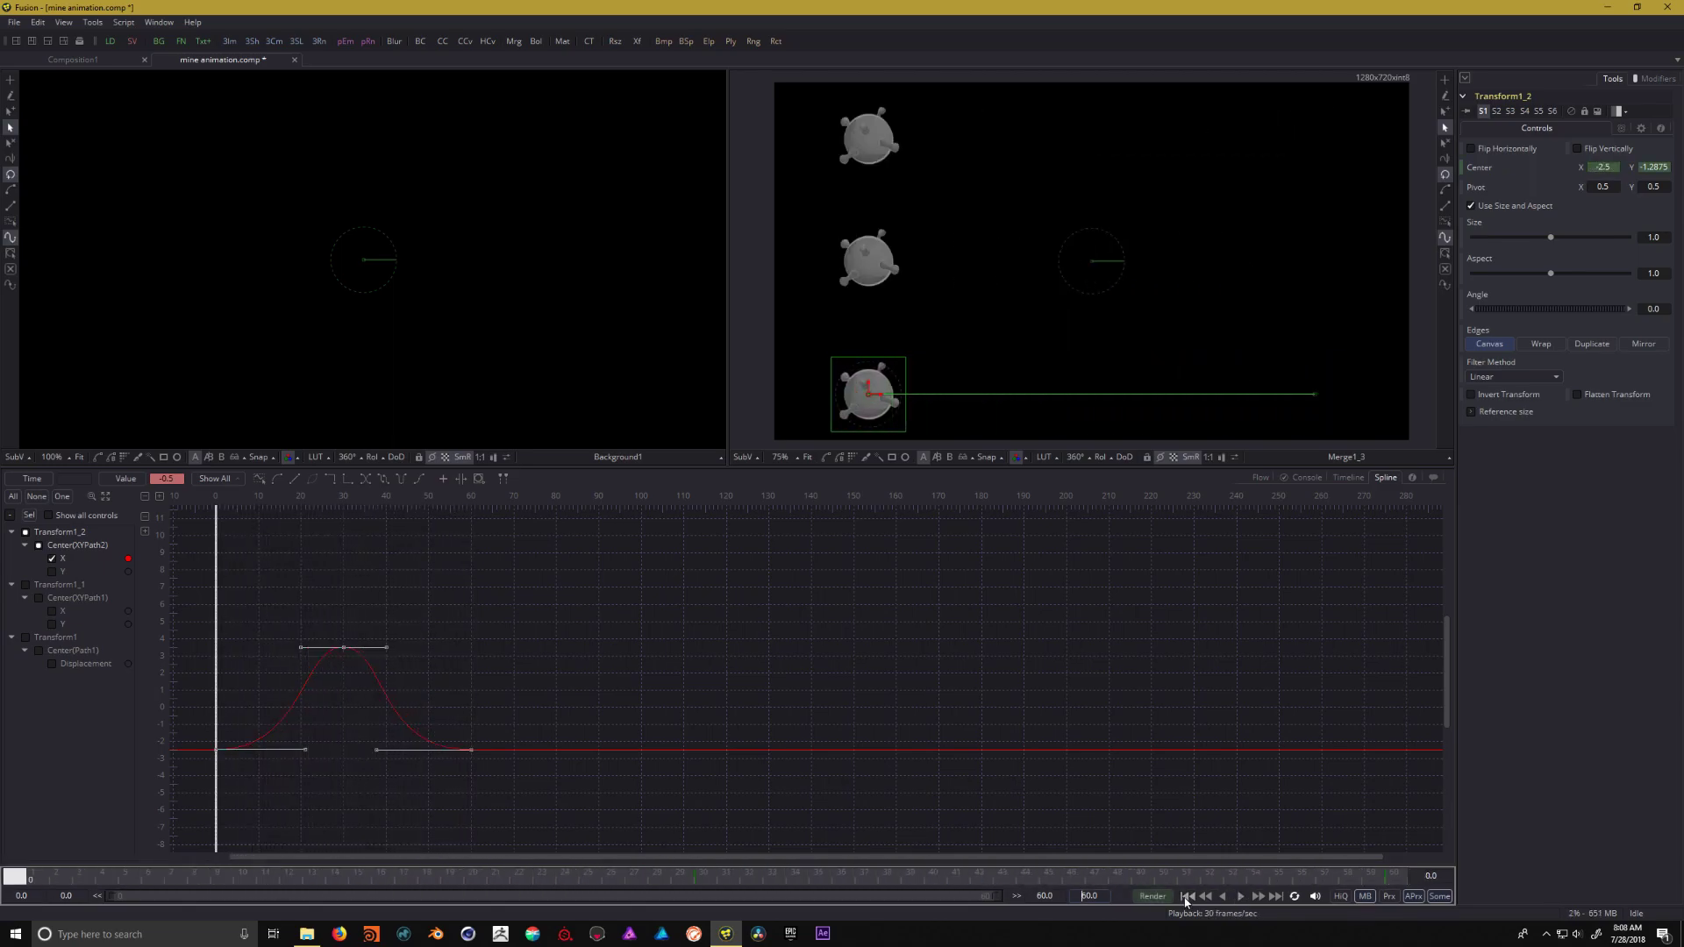
Change the global end time and render end time to 300 frames
{"action": "left_click", "coordinate": [1043, 895]}
{"action": "key", "text": "Return"}
{"action": "left_click", "coordinate": [1060, 894]}
{"action": "type", "text": "300"}
{"action": "key", "text": "Return"}
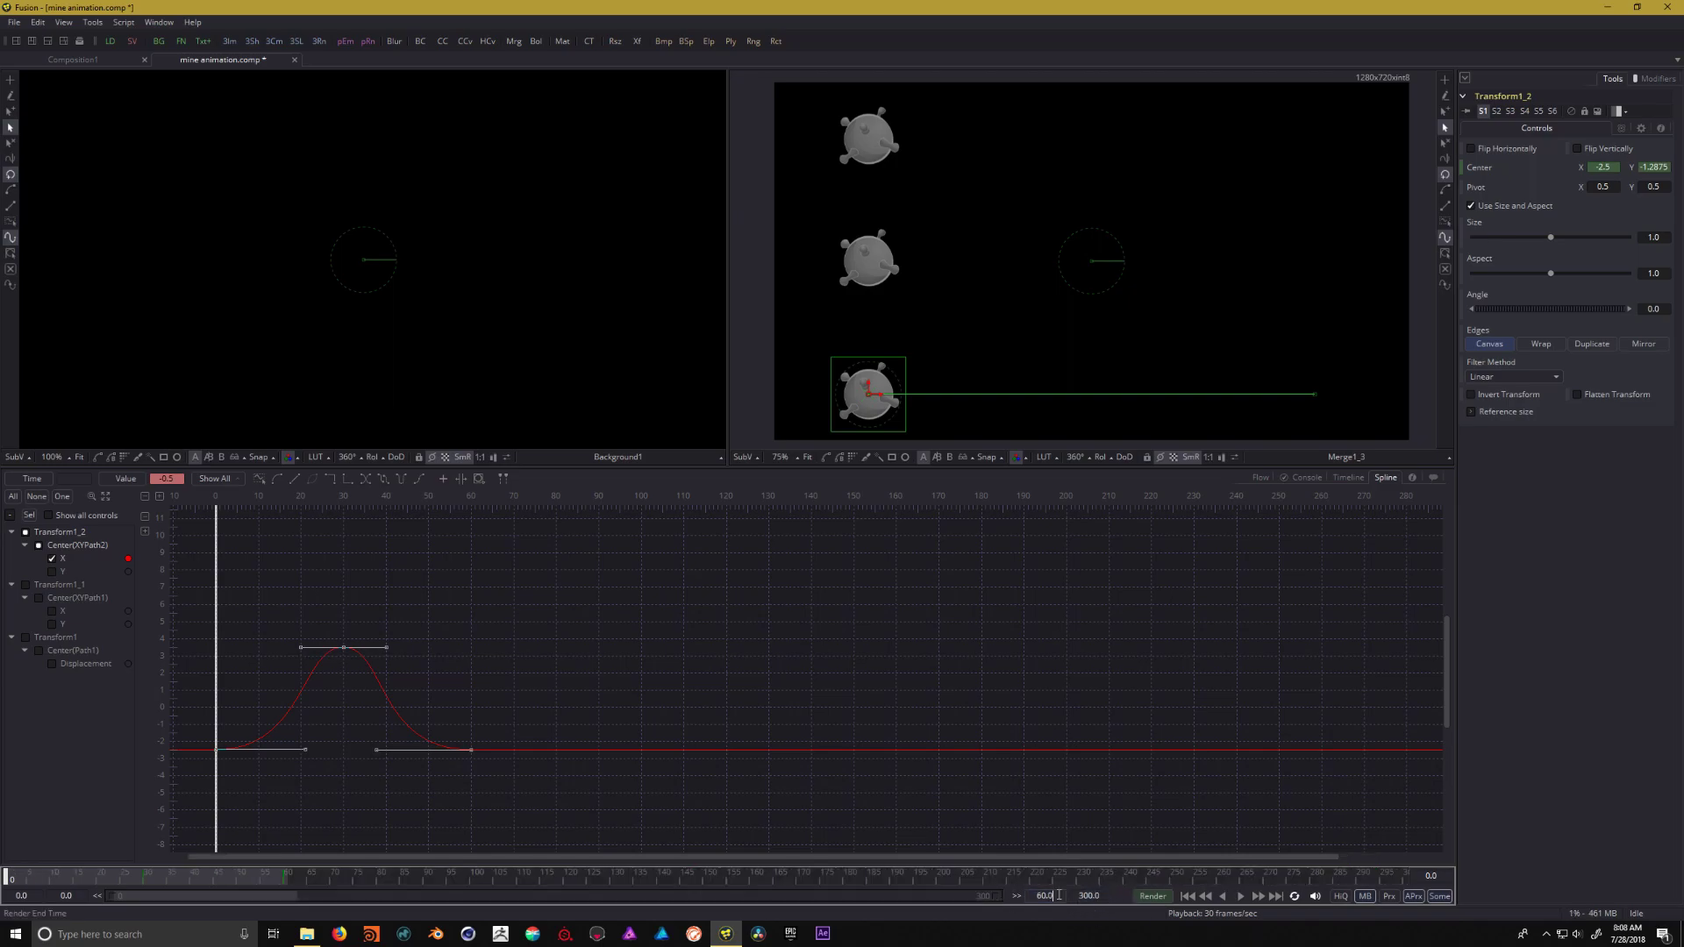
{"action": "left_click", "coordinate": [1058, 895]}
{"action": "type", "text": "300"}
{"action": "key", "text": "Return"}
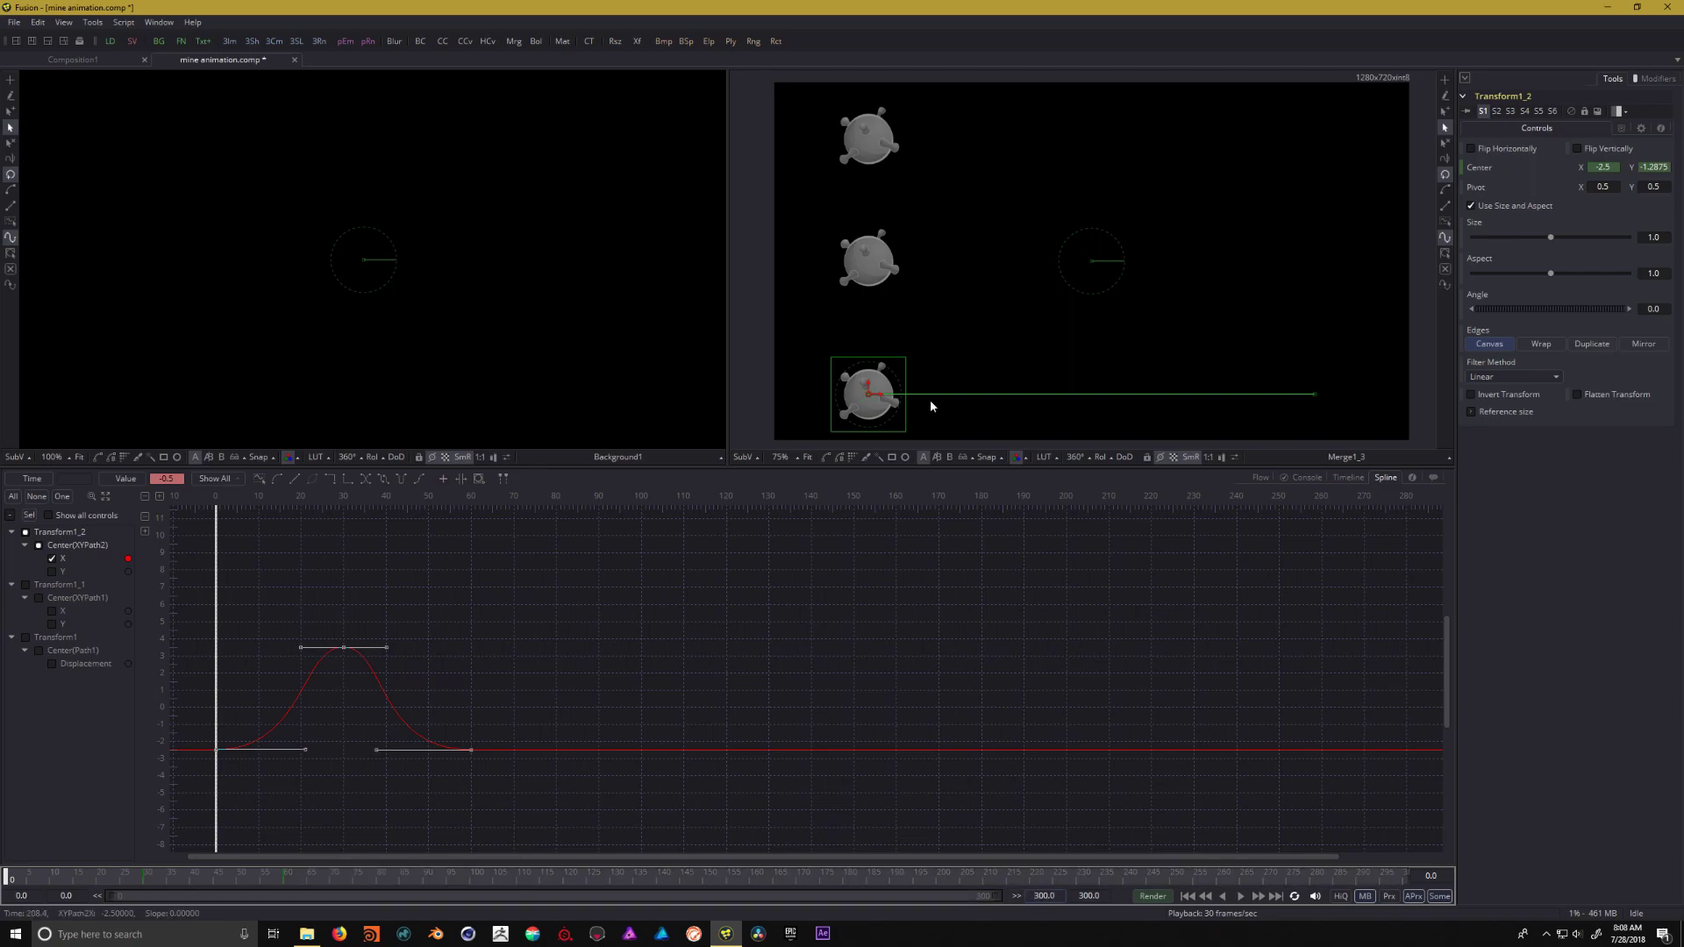
{"action": "left_click", "coordinate": [930, 405]}
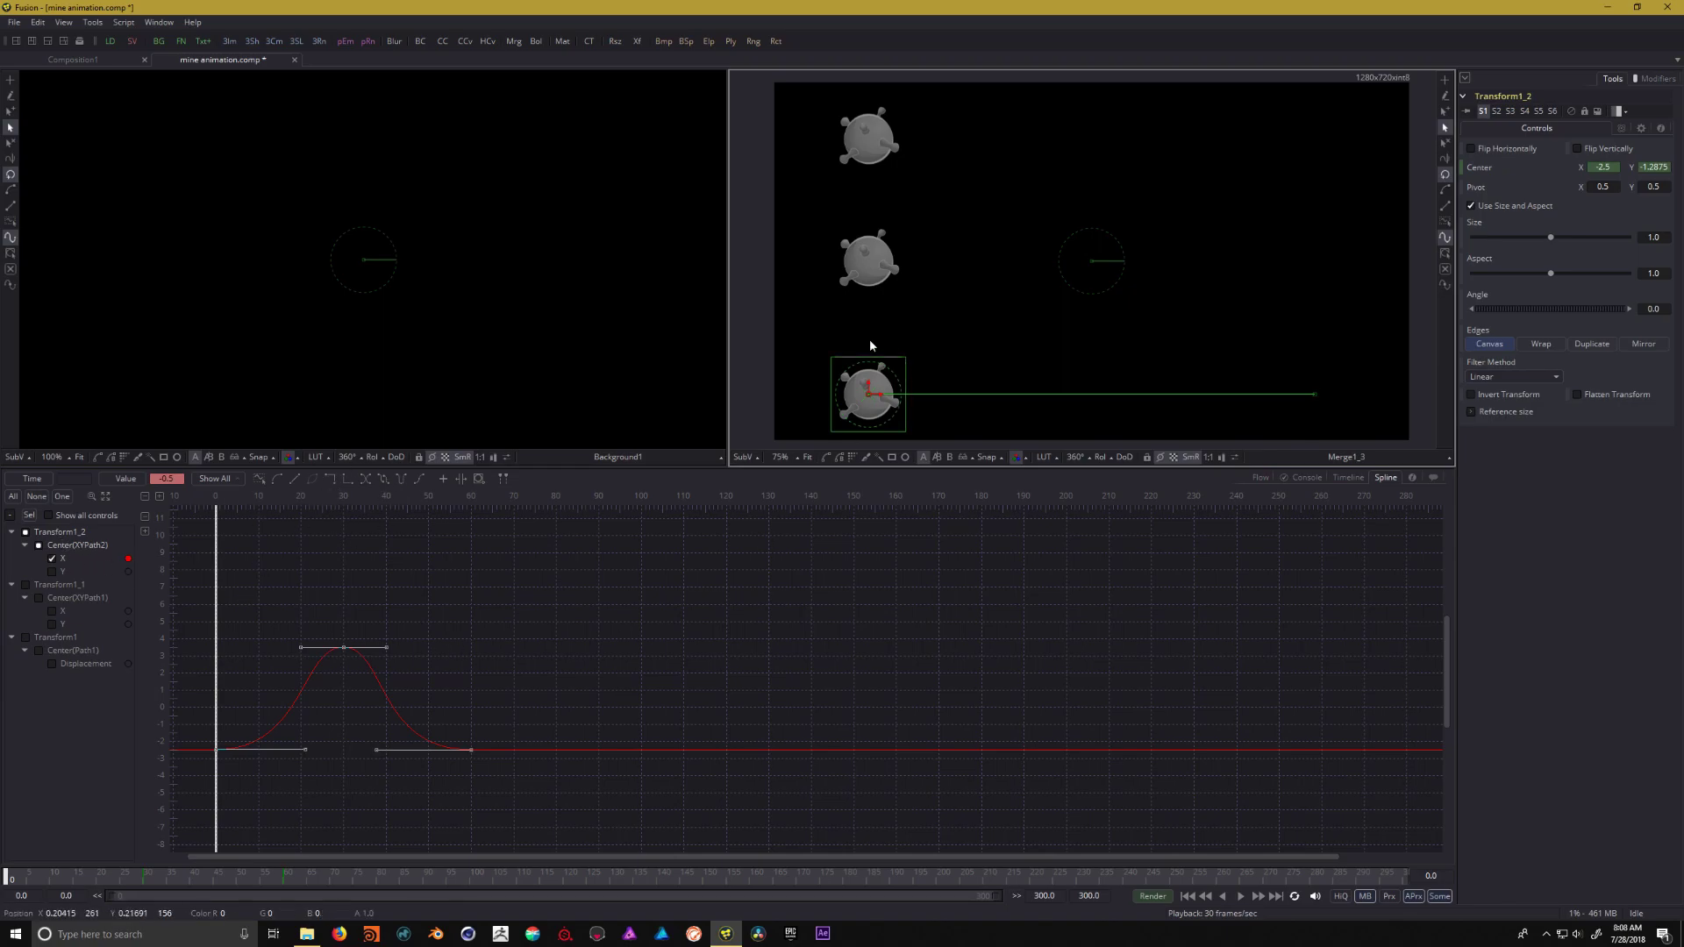
Select the bottom mine's three X keyframes and play to check the looping motion
{"action": "left_click_drag", "start_coordinate": [184, 561], "coordinate": [563, 770]}
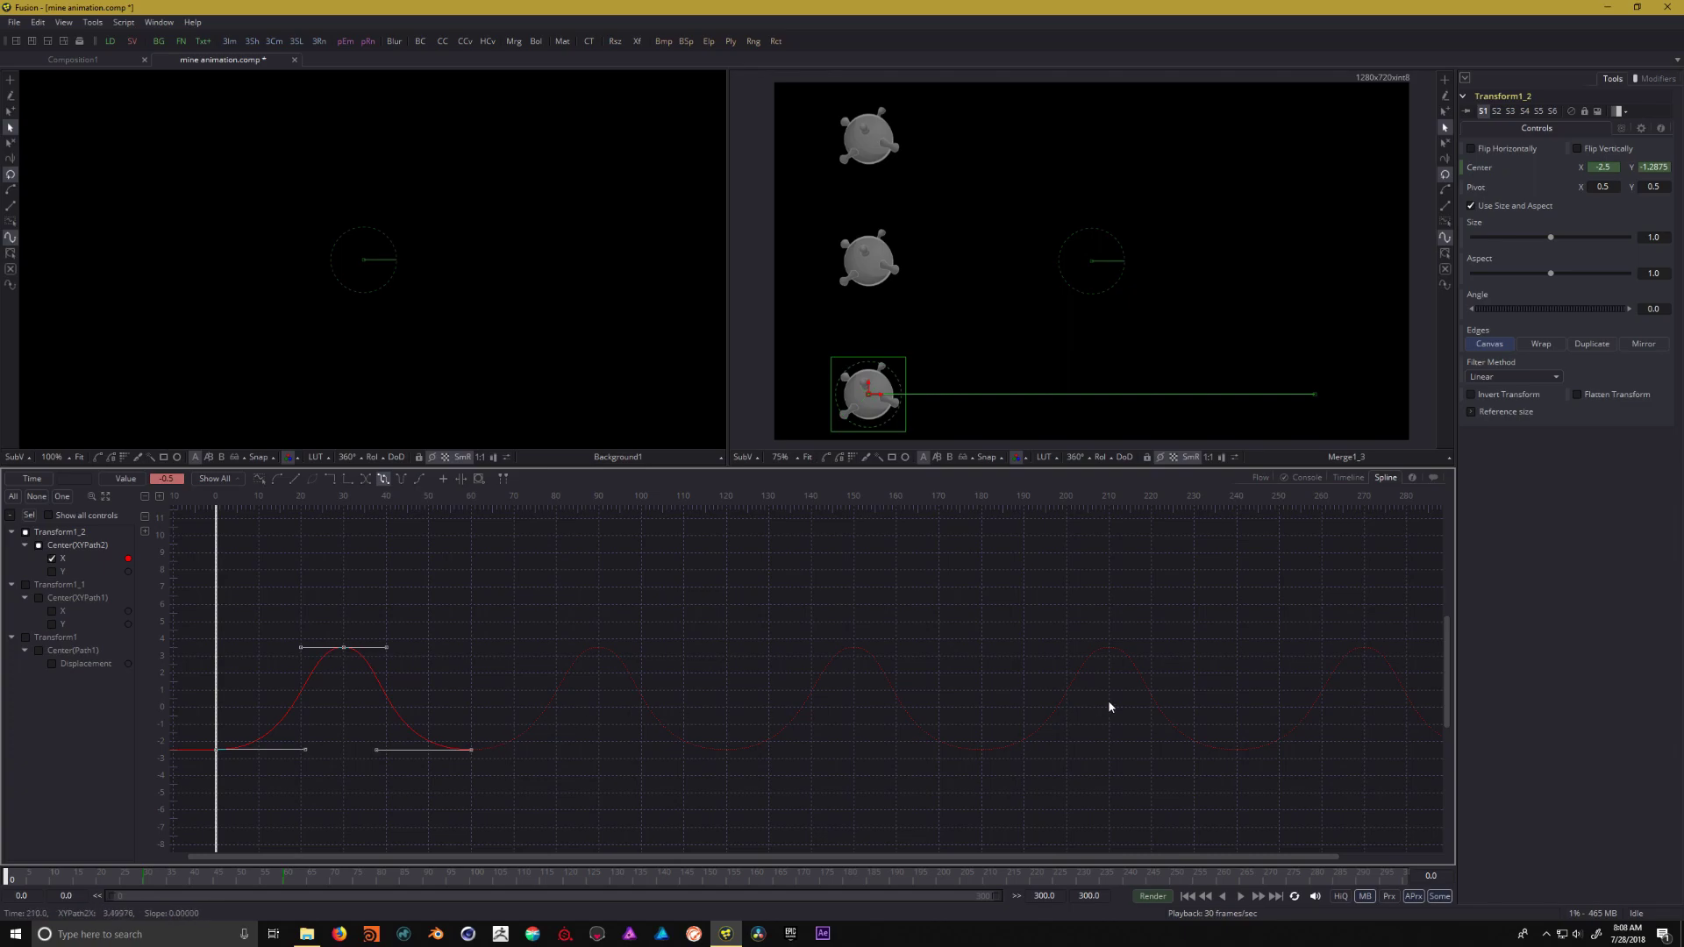
{"action": "left_click", "coordinate": [1240, 898]}
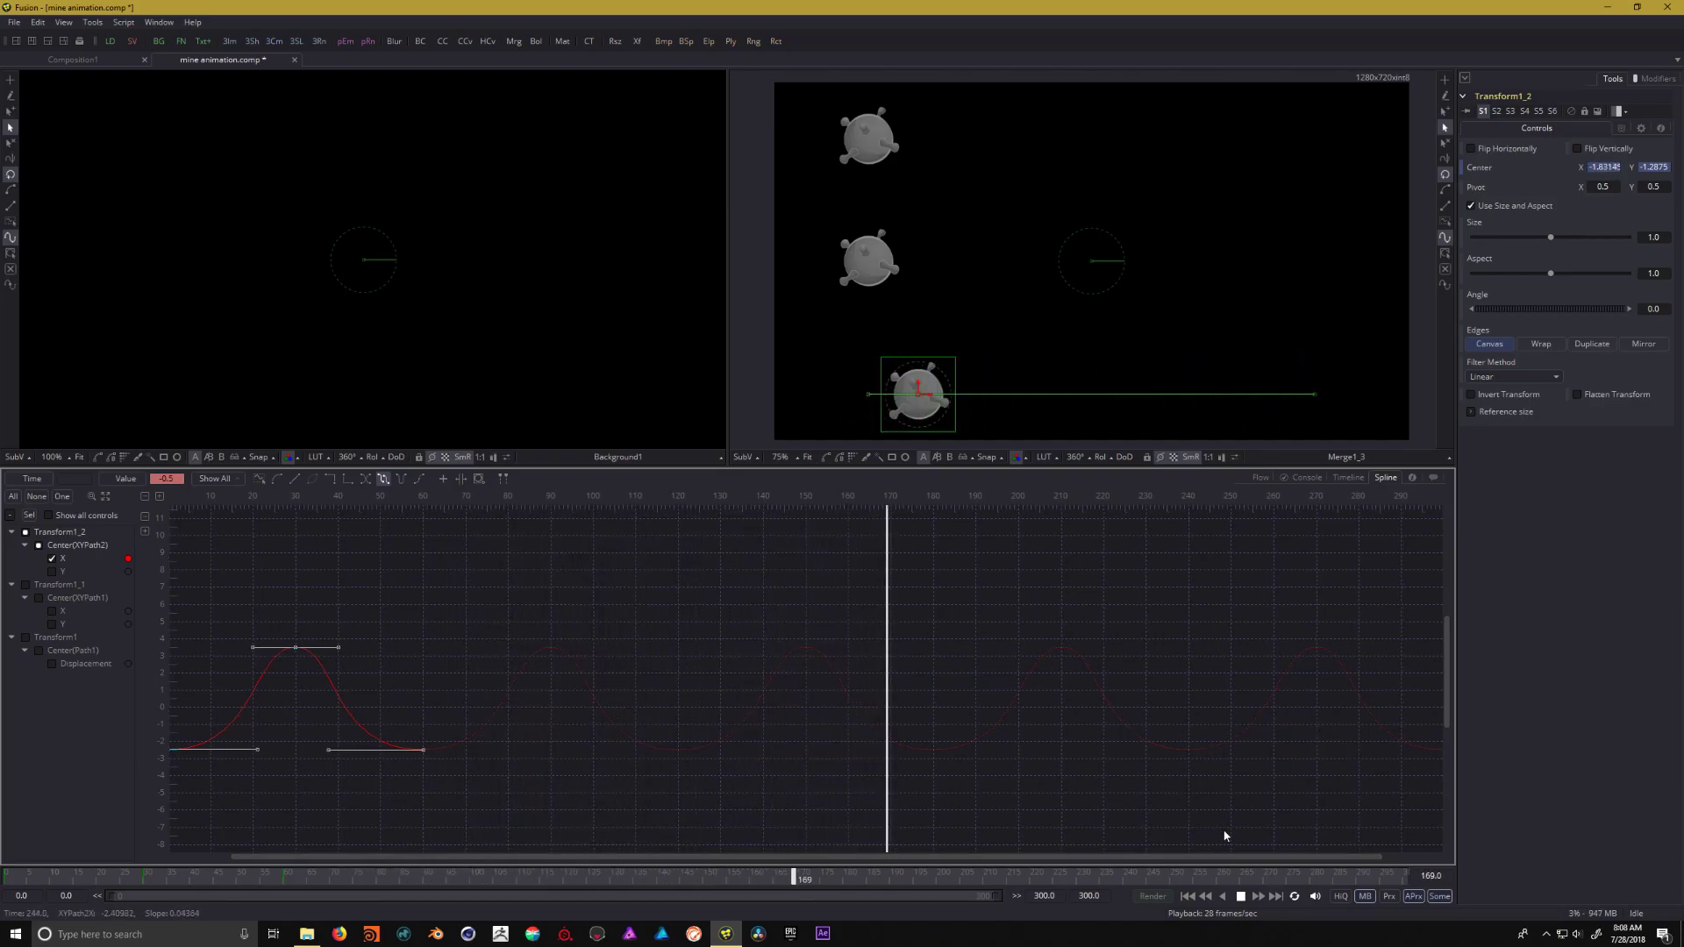
{"action": "left_click", "coordinate": [1187, 895]}
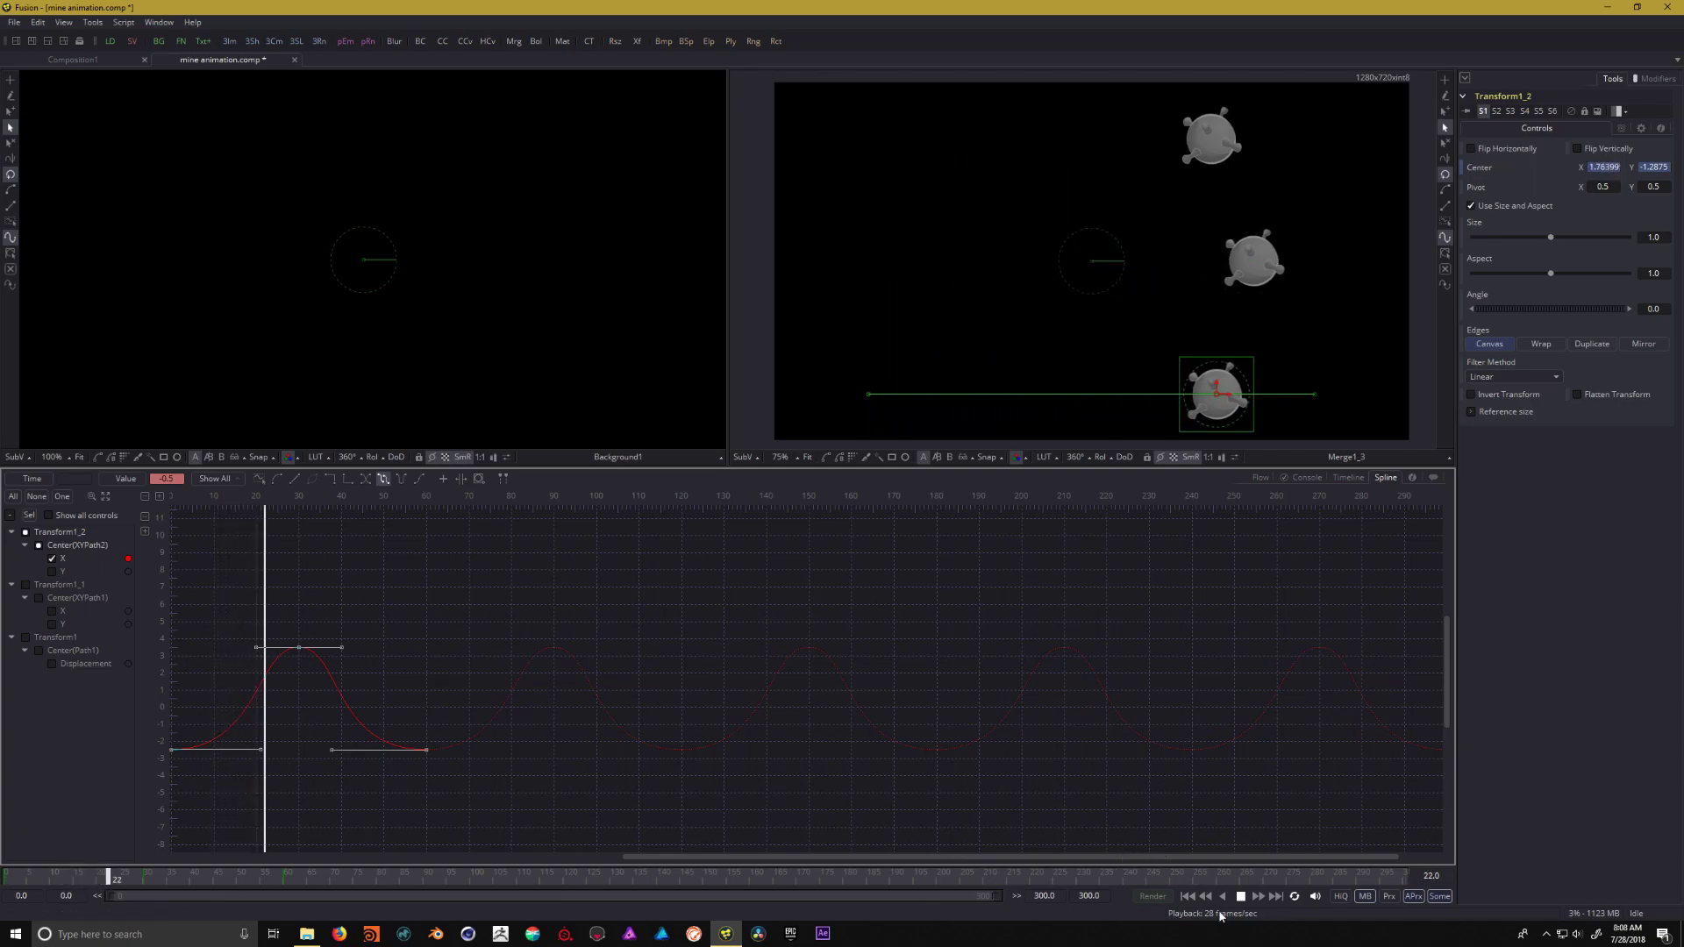
{"action": "left_click", "coordinate": [1241, 895]}
{"action": "left_click", "coordinate": [1187, 895]}
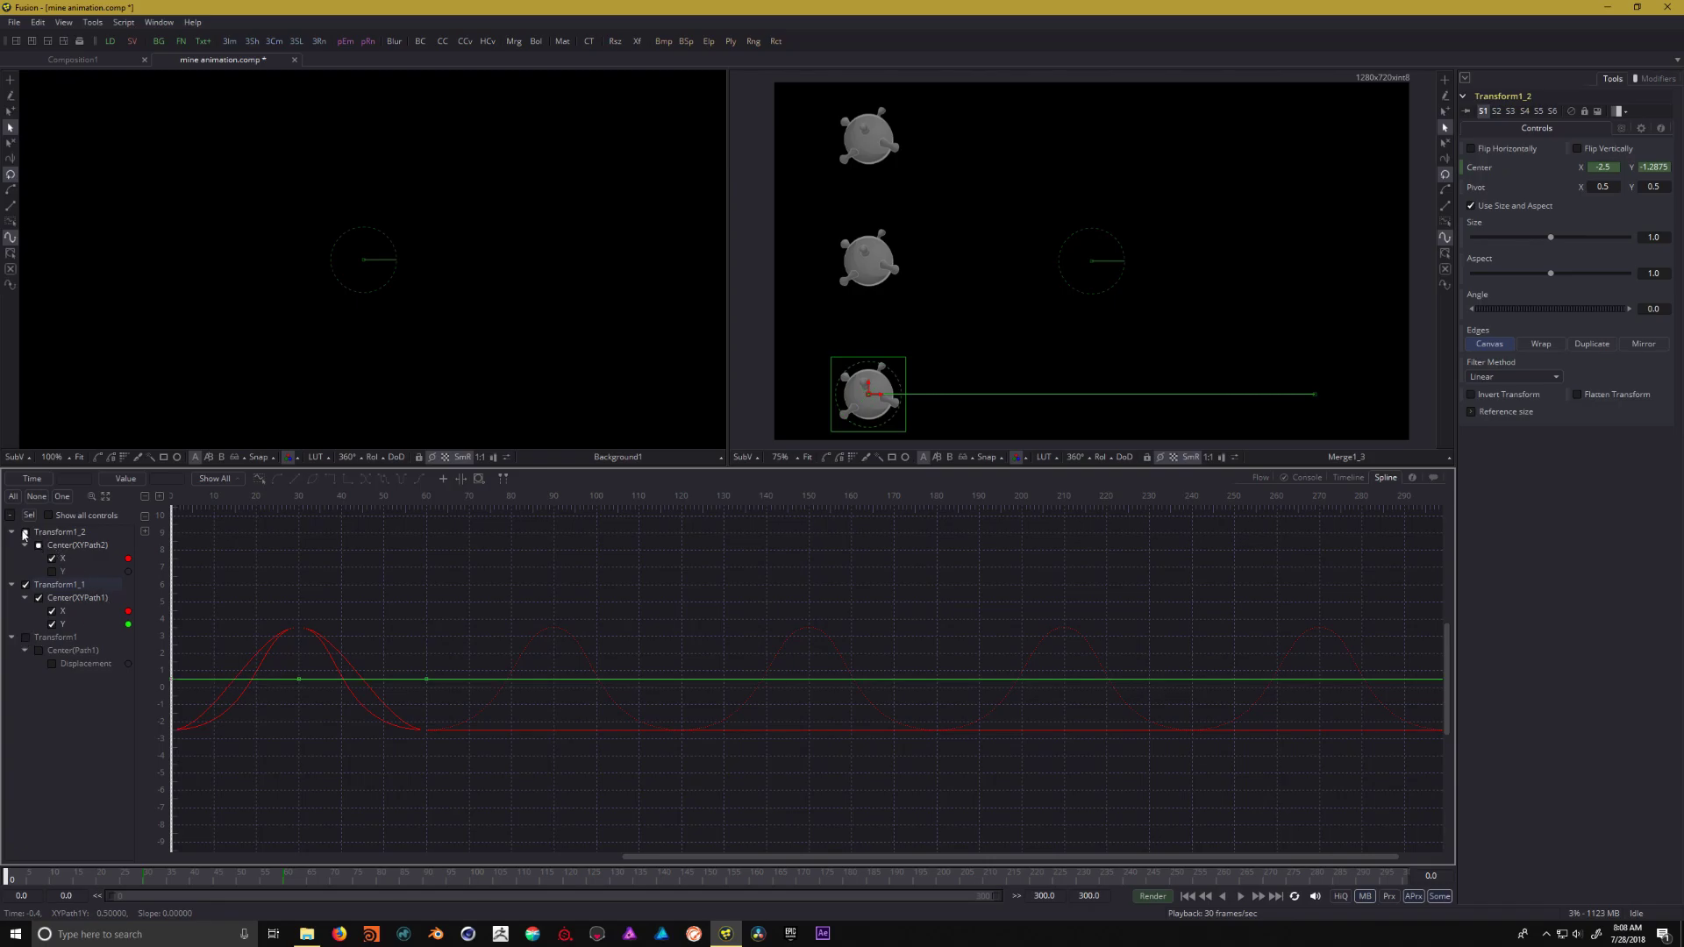
{"action": "left_click_drag", "start_coordinate": [235, 654], "coordinate": [443, 620]}
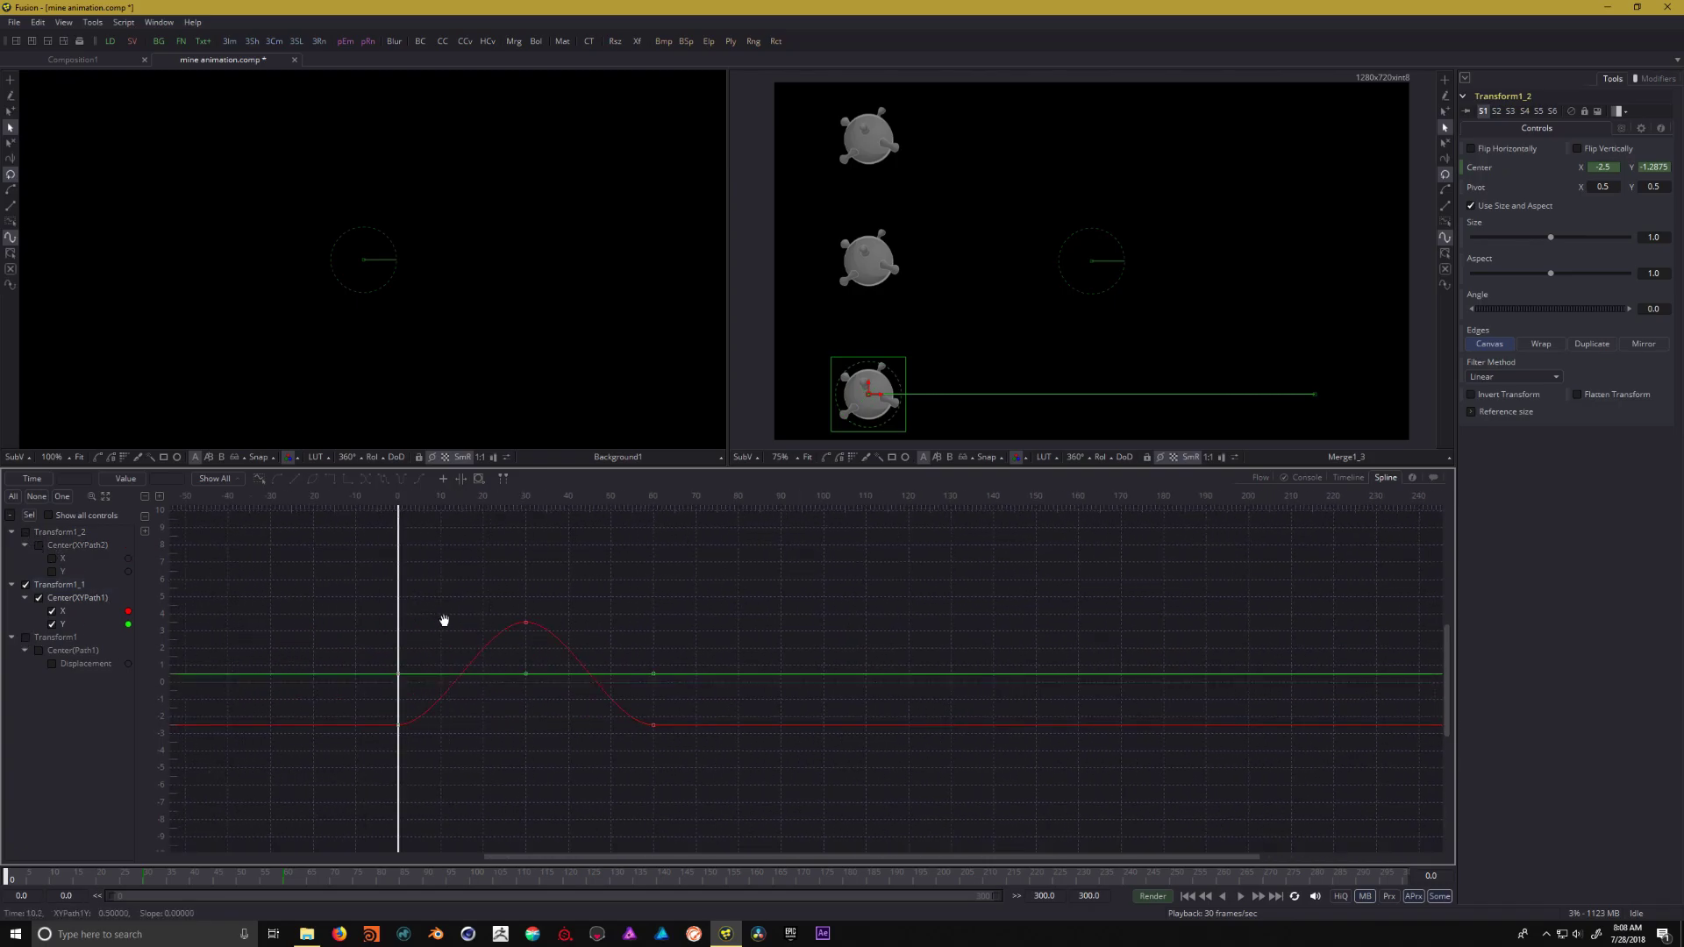
Show the first mine's Displacement curve, compare all three during playback, then return to the node graph
{"action": "left_click", "coordinate": [25, 639]}
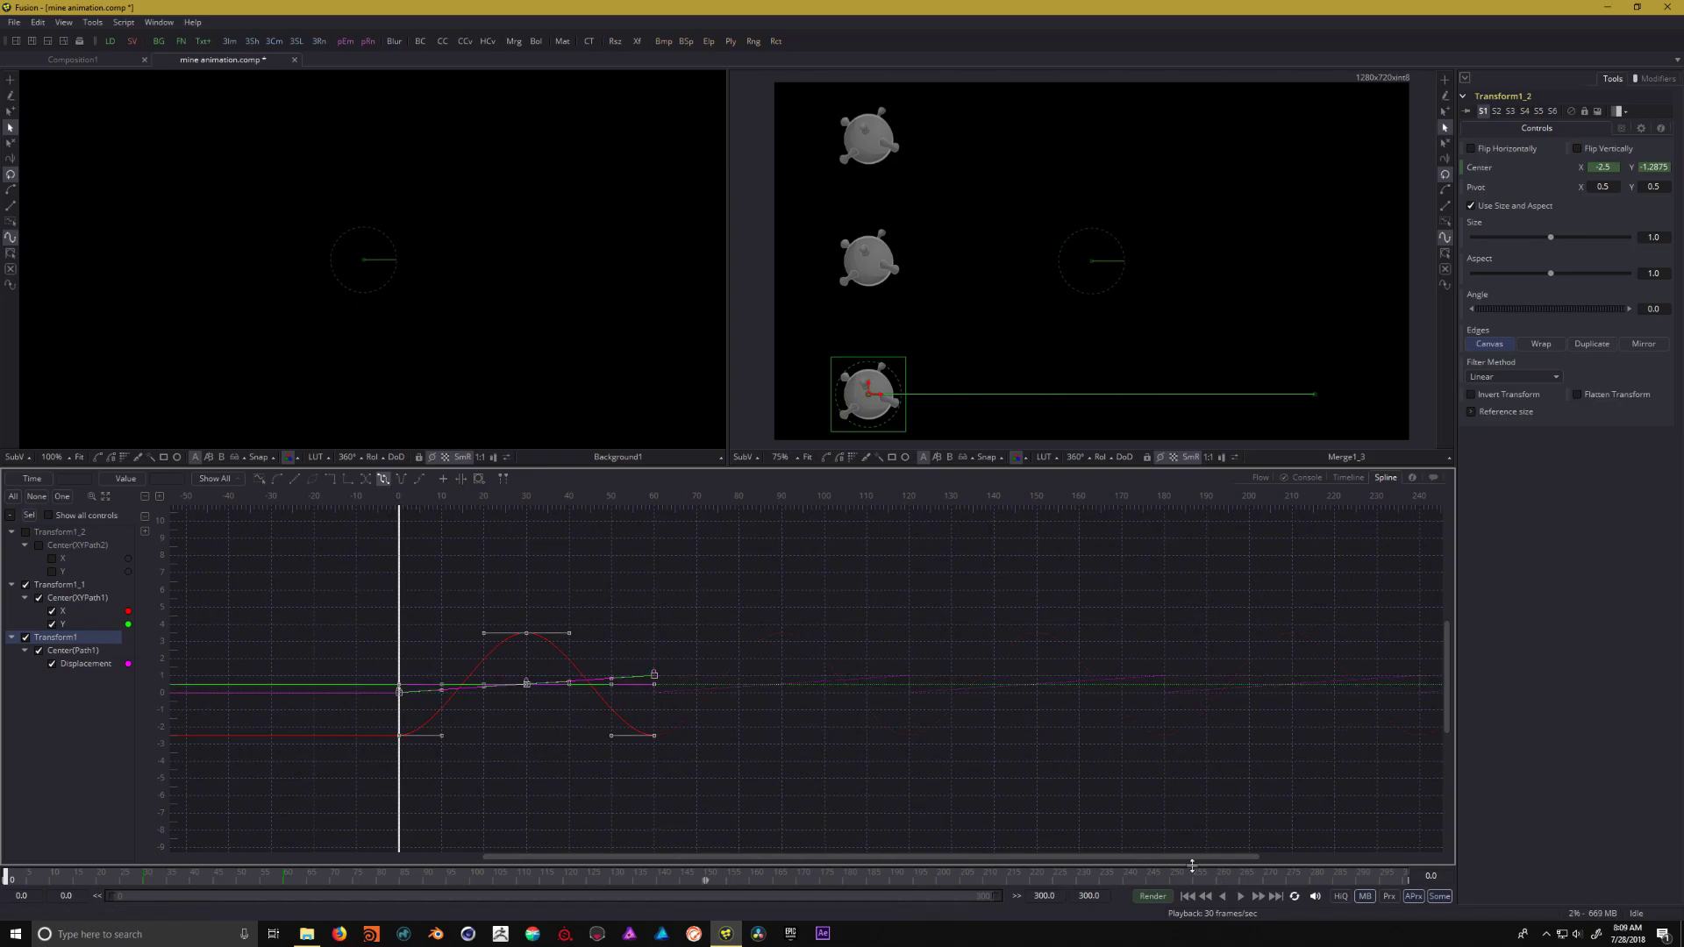
{"action": "left_click", "coordinate": [1241, 897]}
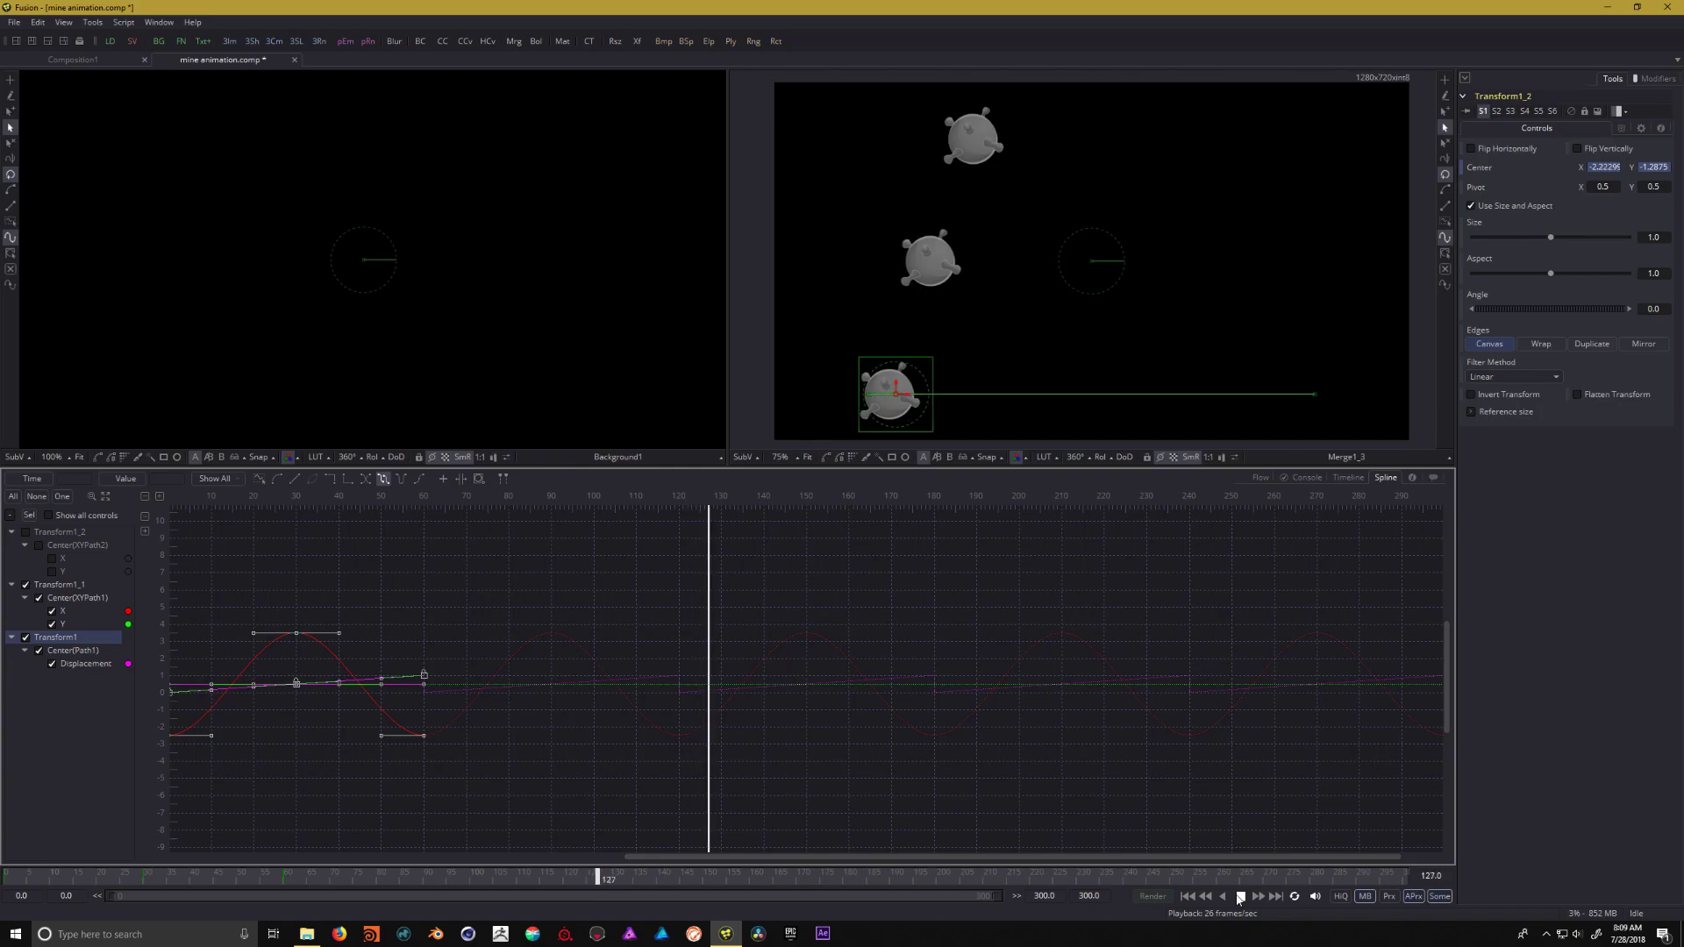
{"action": "key", "text": "F5"}
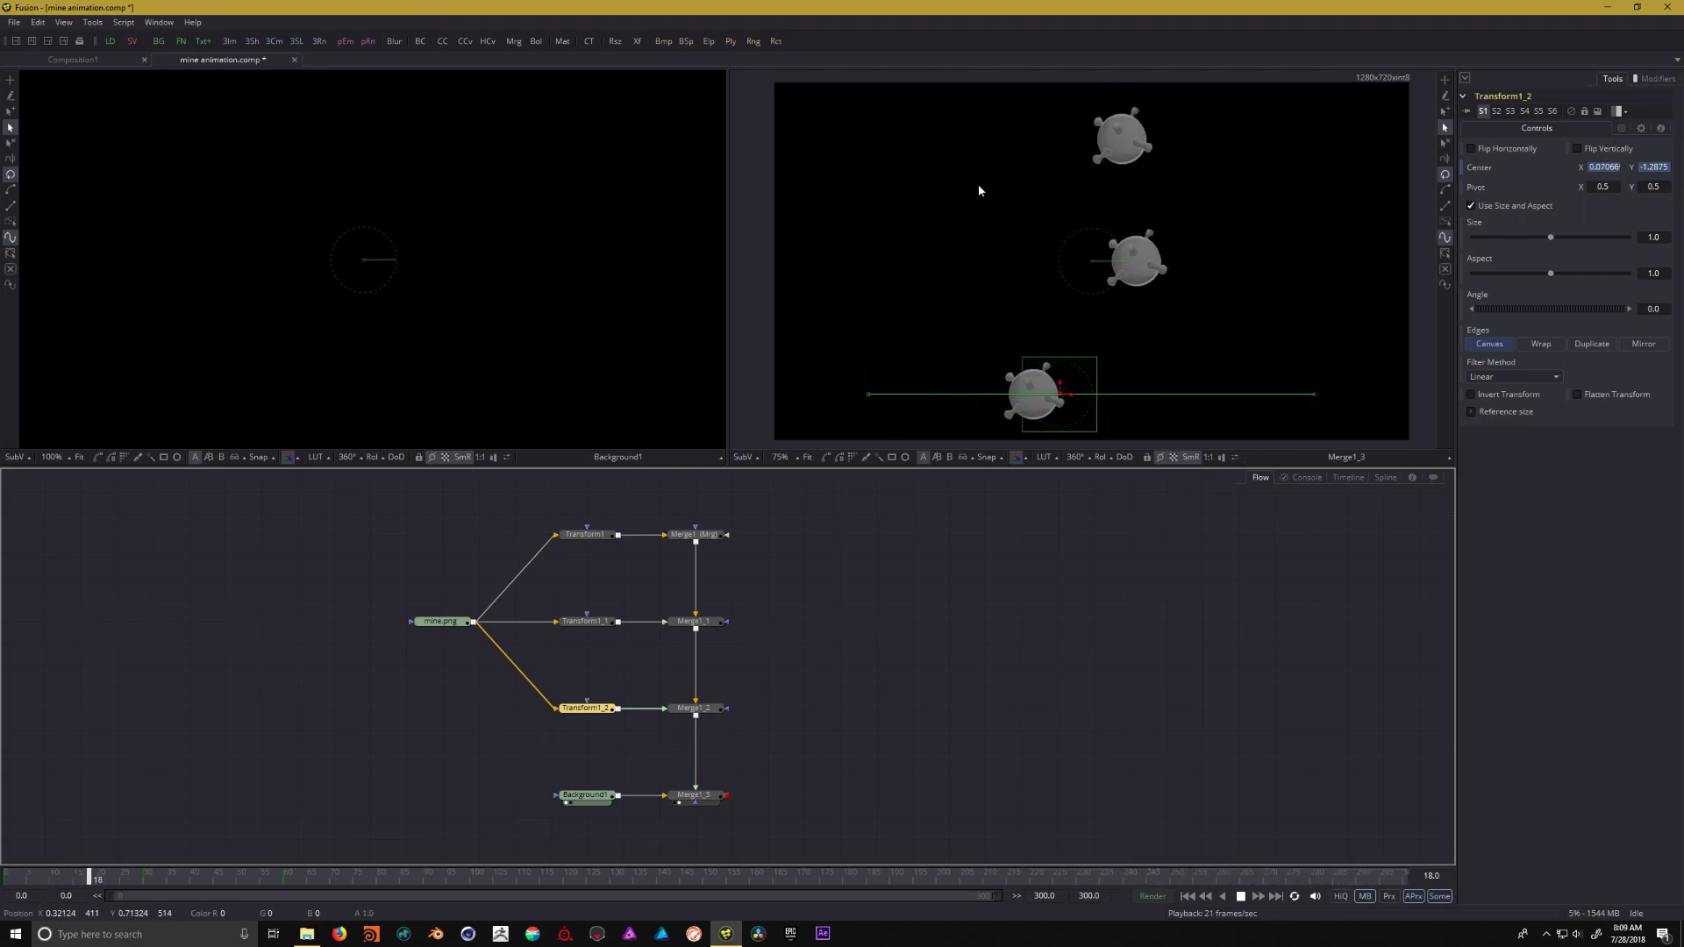
{"action": "left_click", "coordinate": [1239, 896]}
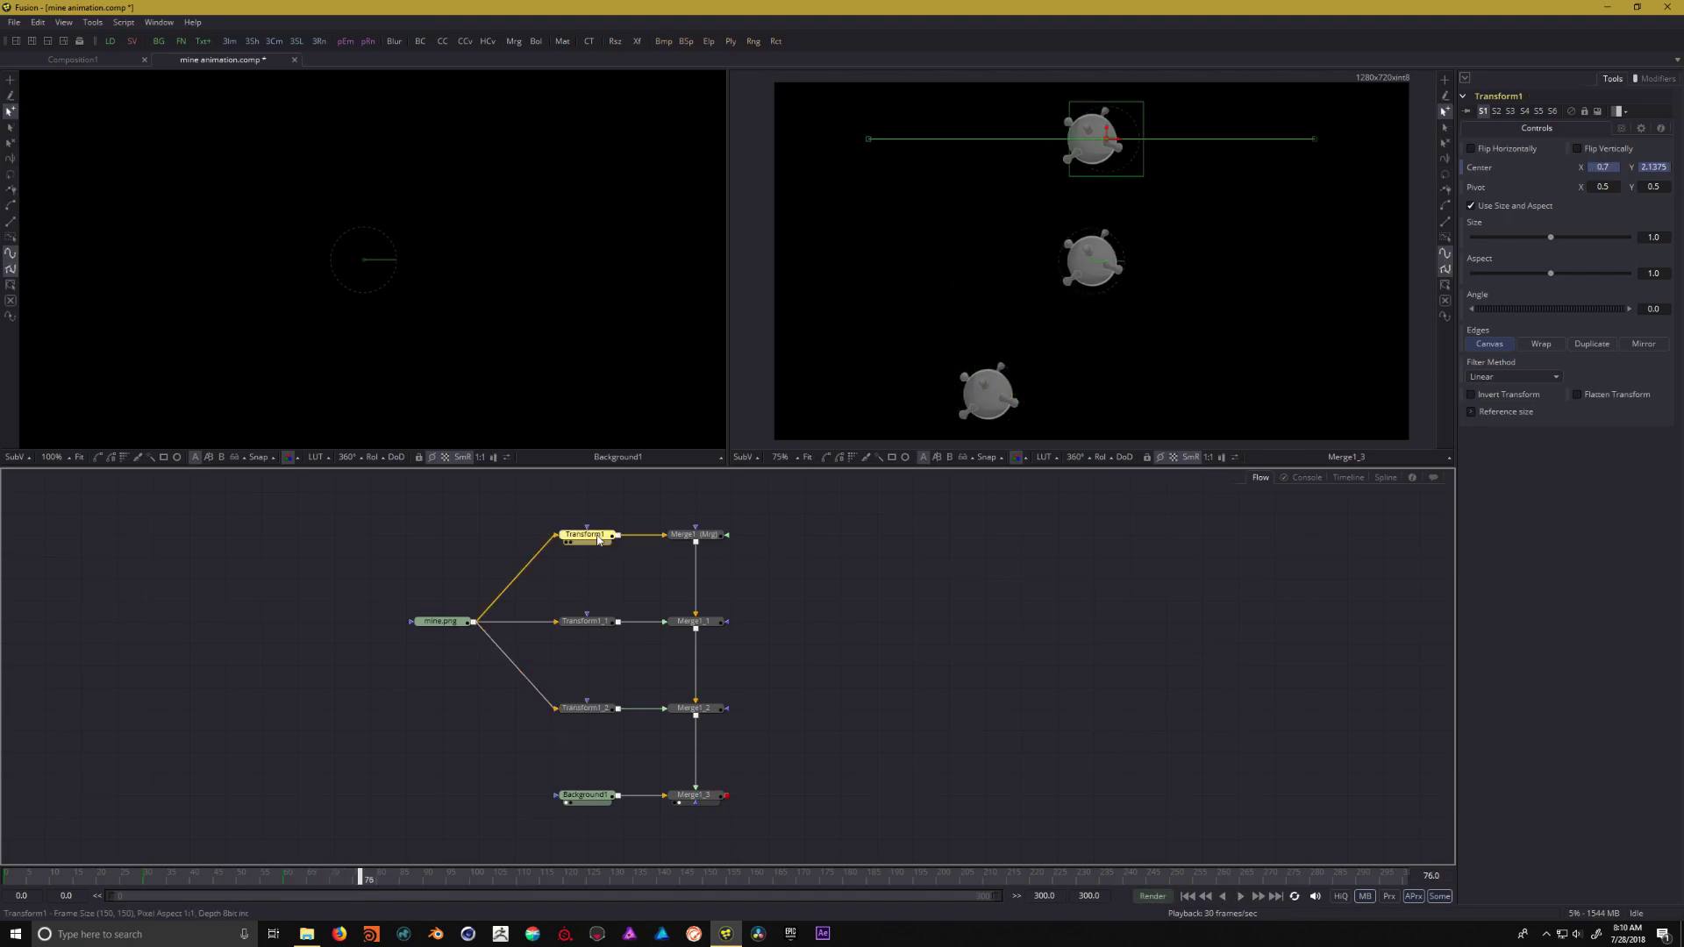
{"action": "left_click", "coordinate": [590, 626]}
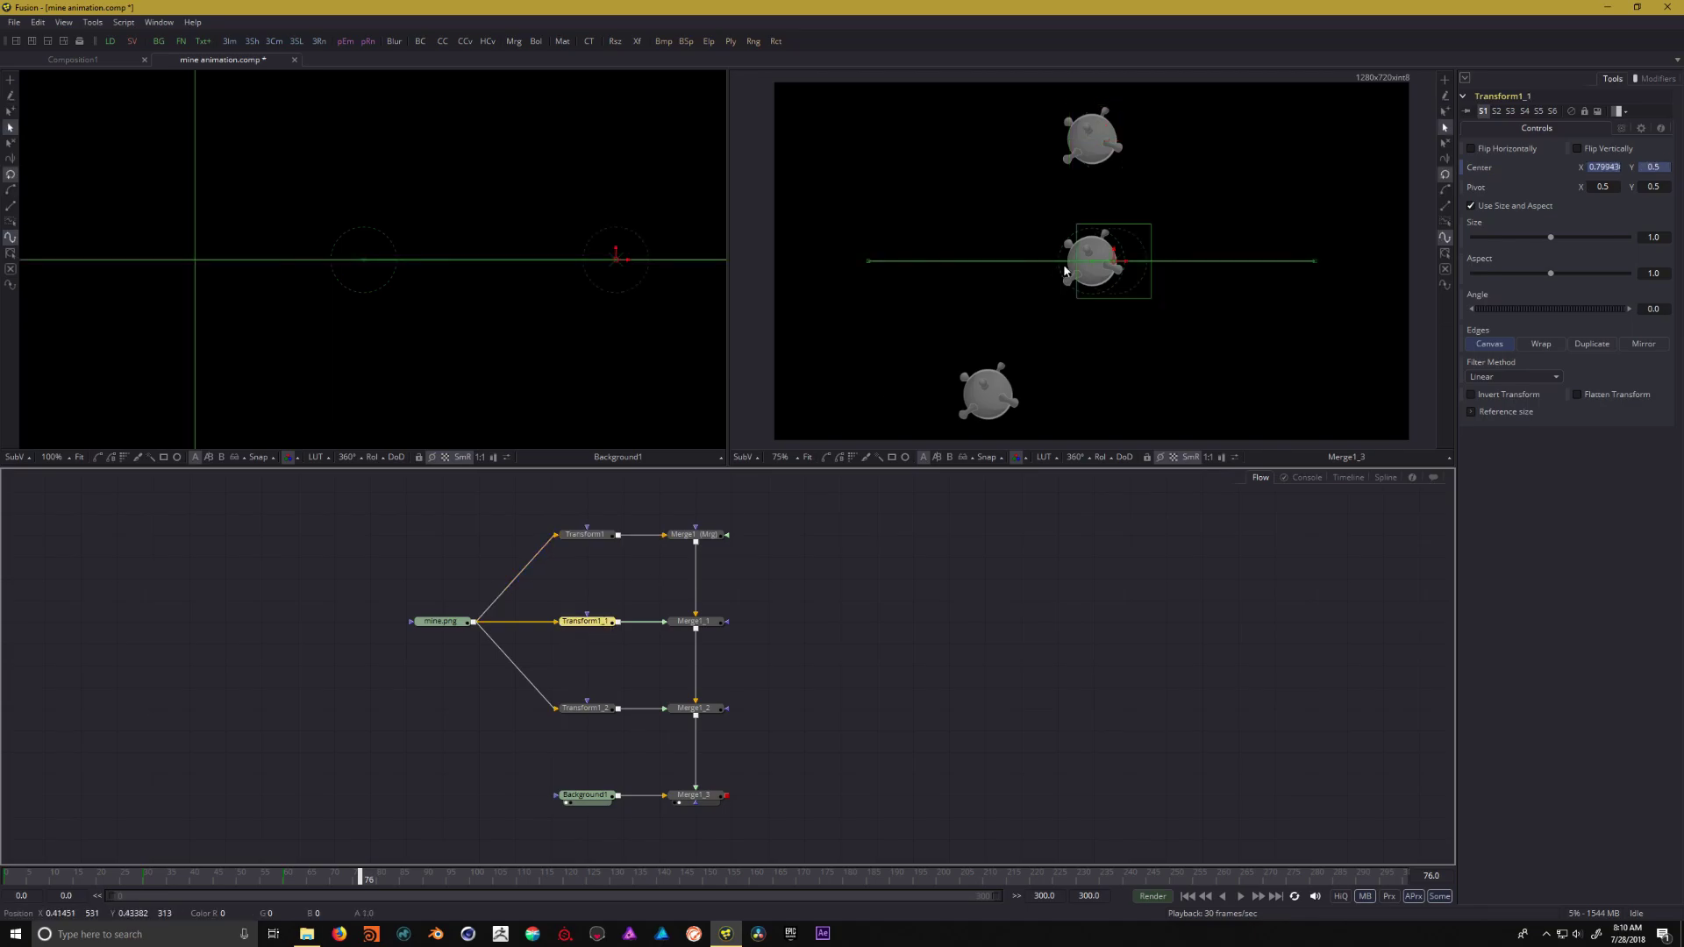
{"action": "left_click", "coordinate": [585, 715]}
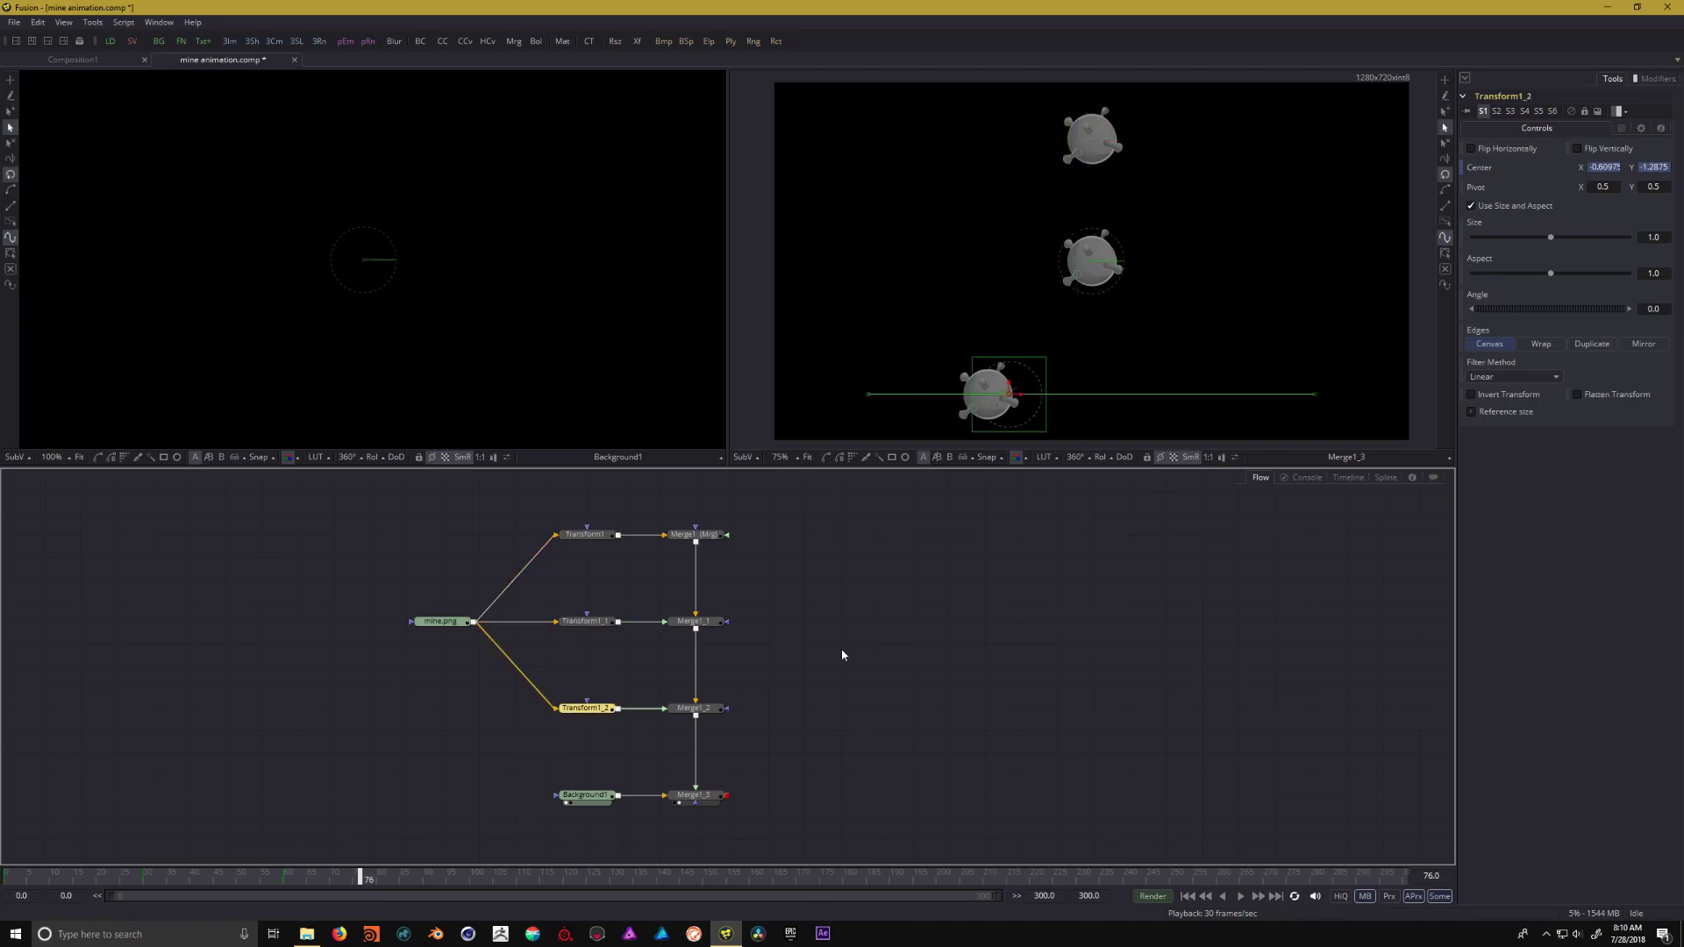
{"action": "left_click_drag", "start_coordinate": [871, 711], "coordinate": [670, 706]}
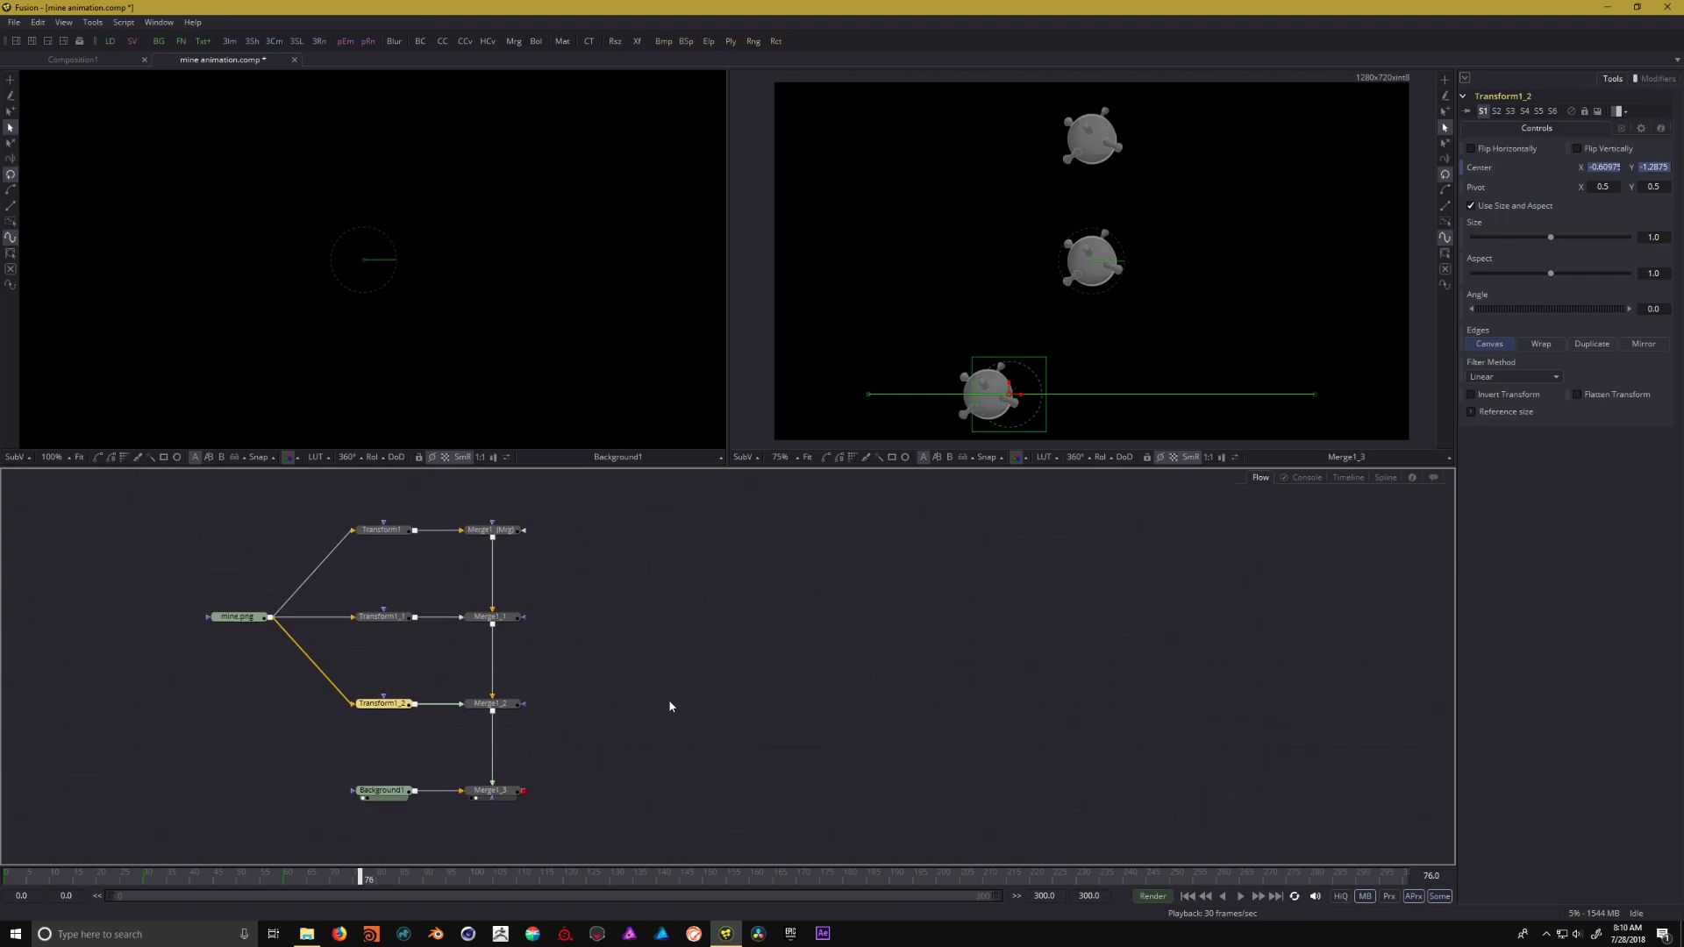
{"action": "left_click_drag", "start_coordinate": [641, 609], "coordinate": [633, 626]}
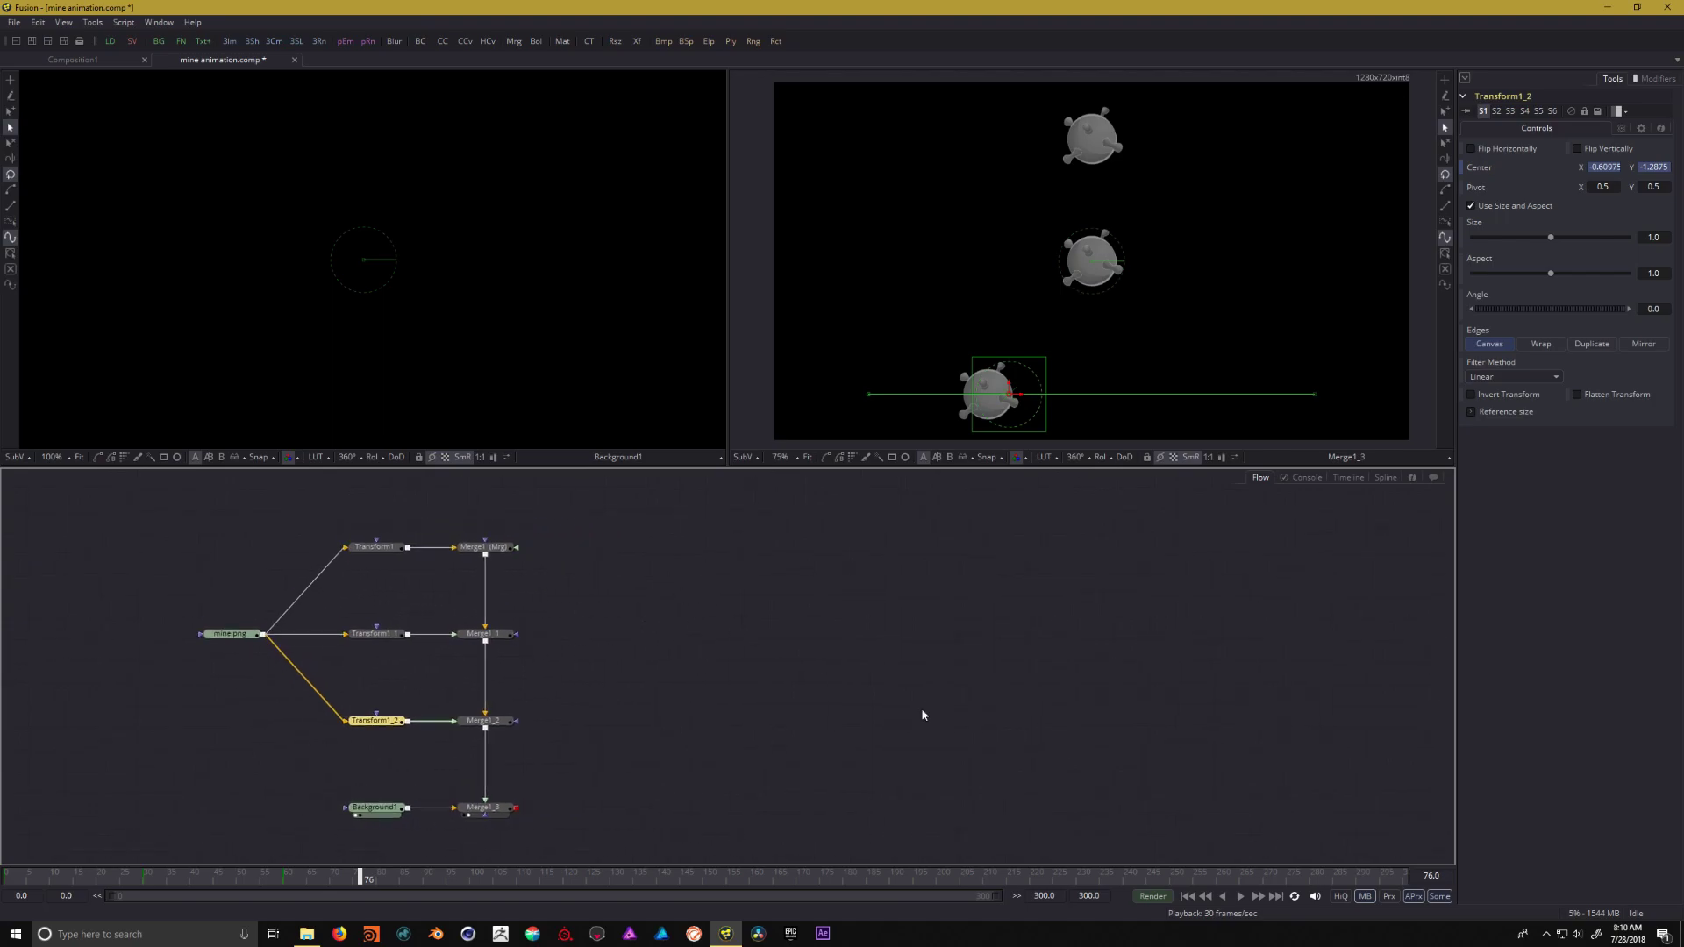
{"action": "left_click", "coordinate": [1207, 897]}
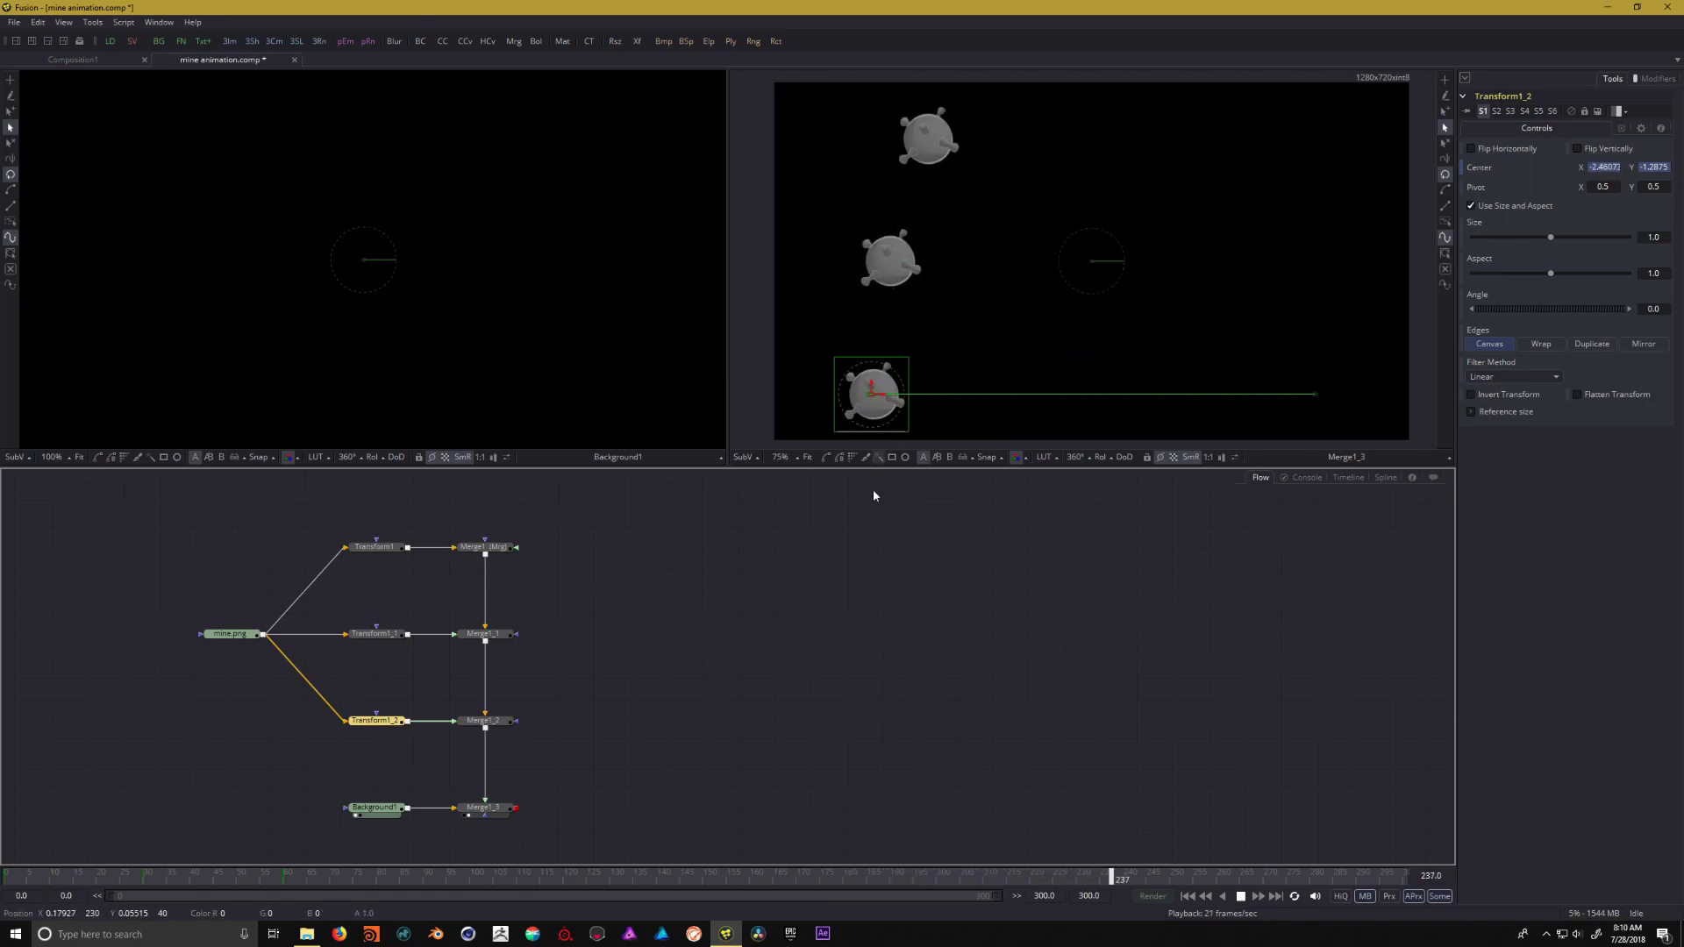
{"action": "left_click", "coordinate": [421, 670]}
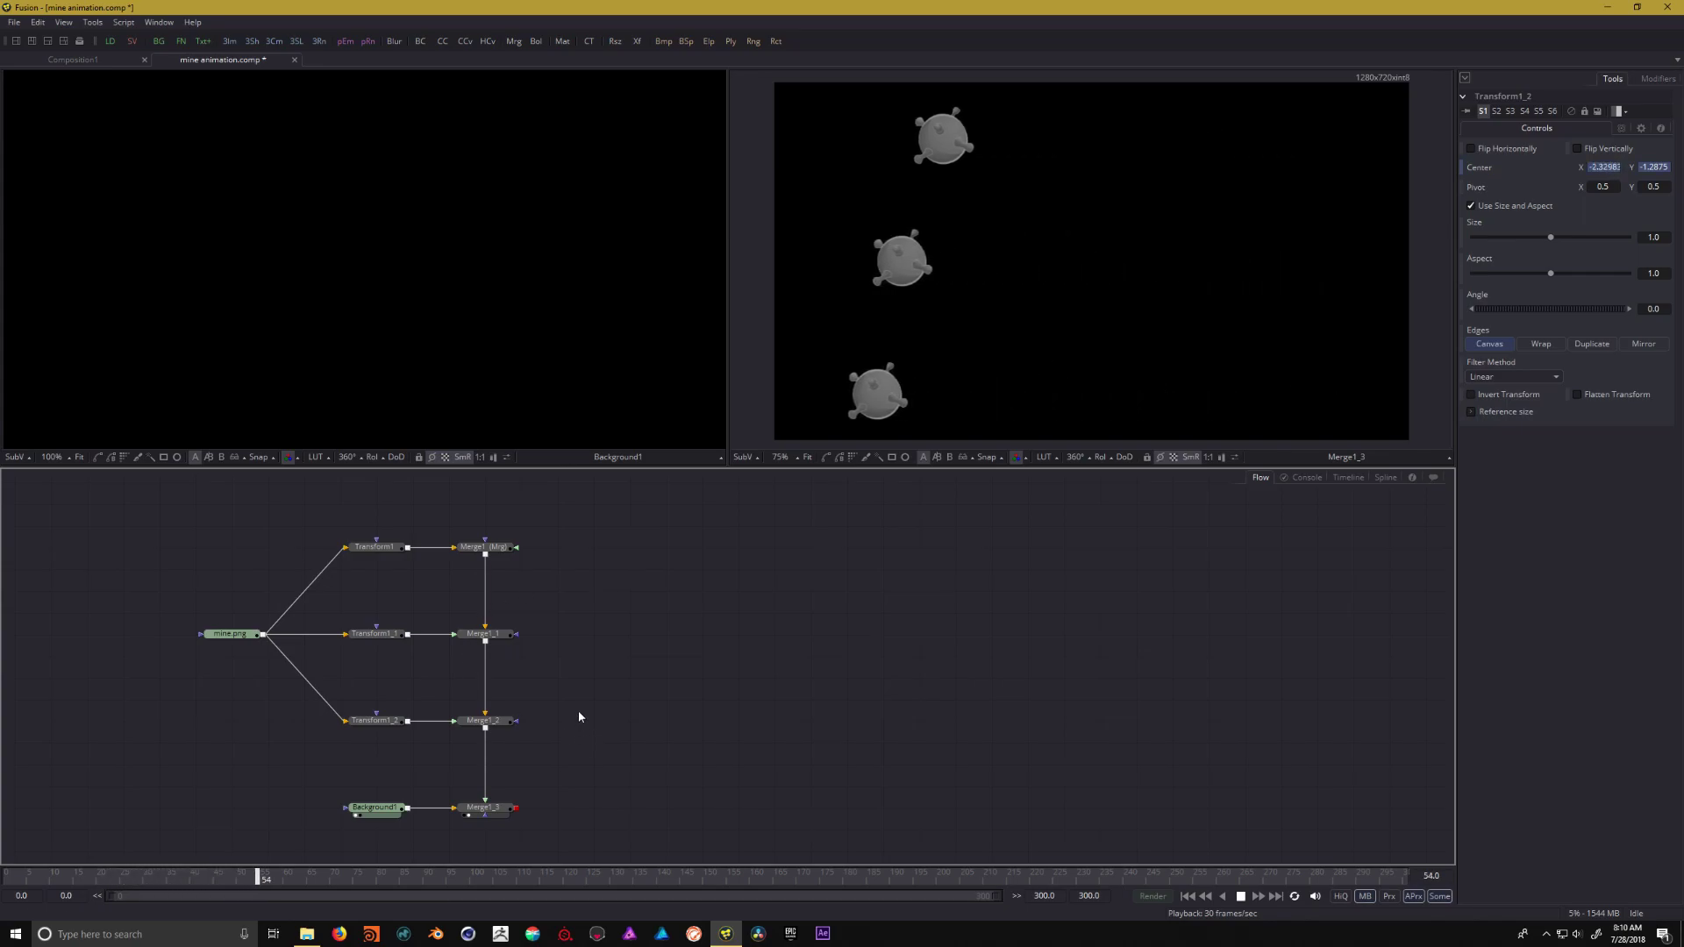
{"action": "left_click", "coordinate": [1240, 896]}
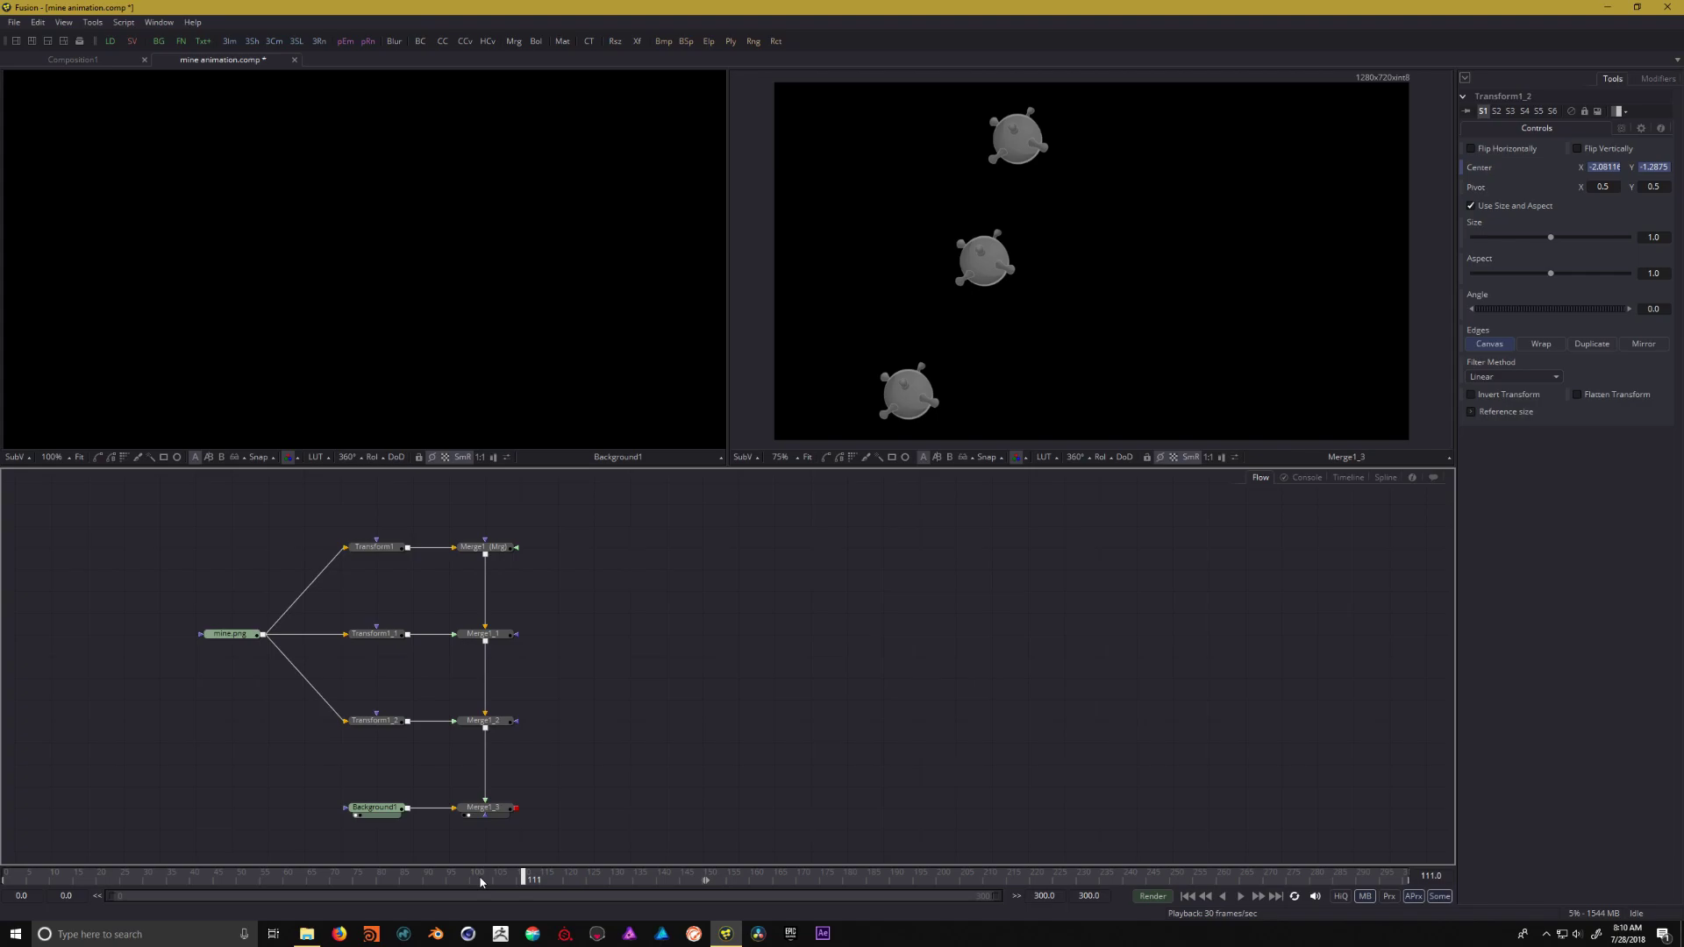
{"action": "left_click_drag", "start_coordinate": [481, 882], "coordinate": [2, 888]}
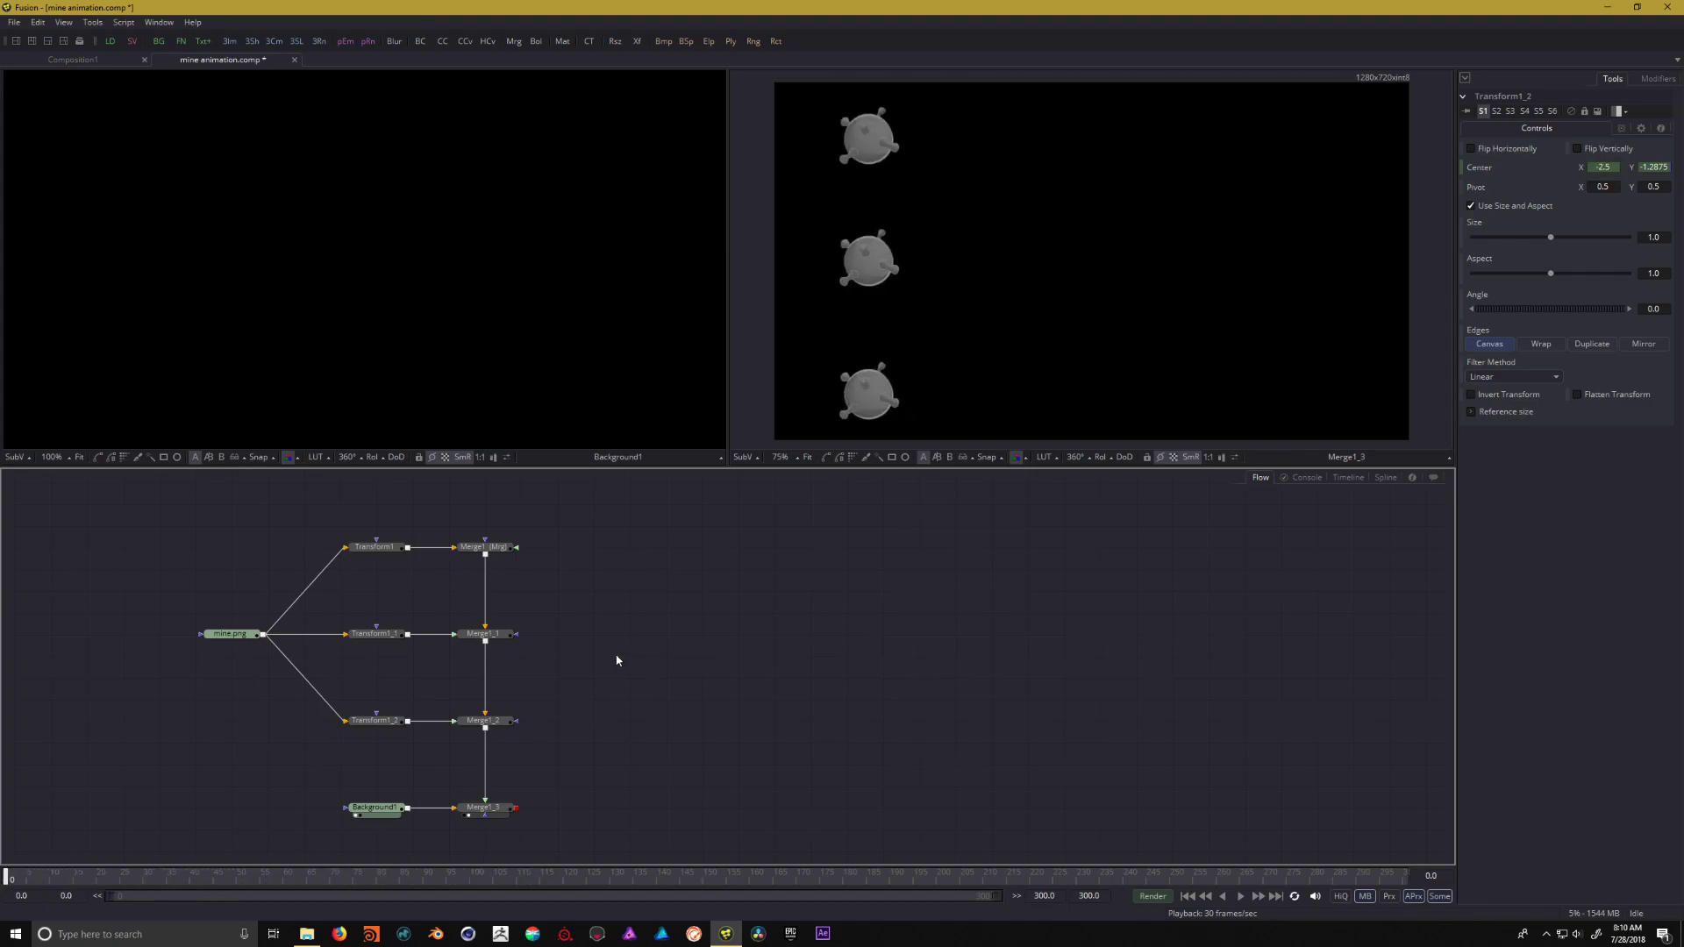
Give Background1 a vertical gradient: Top B 0.219, Bottom G 0.3 and B 0.631
{"action": "left_click", "coordinate": [383, 808]}
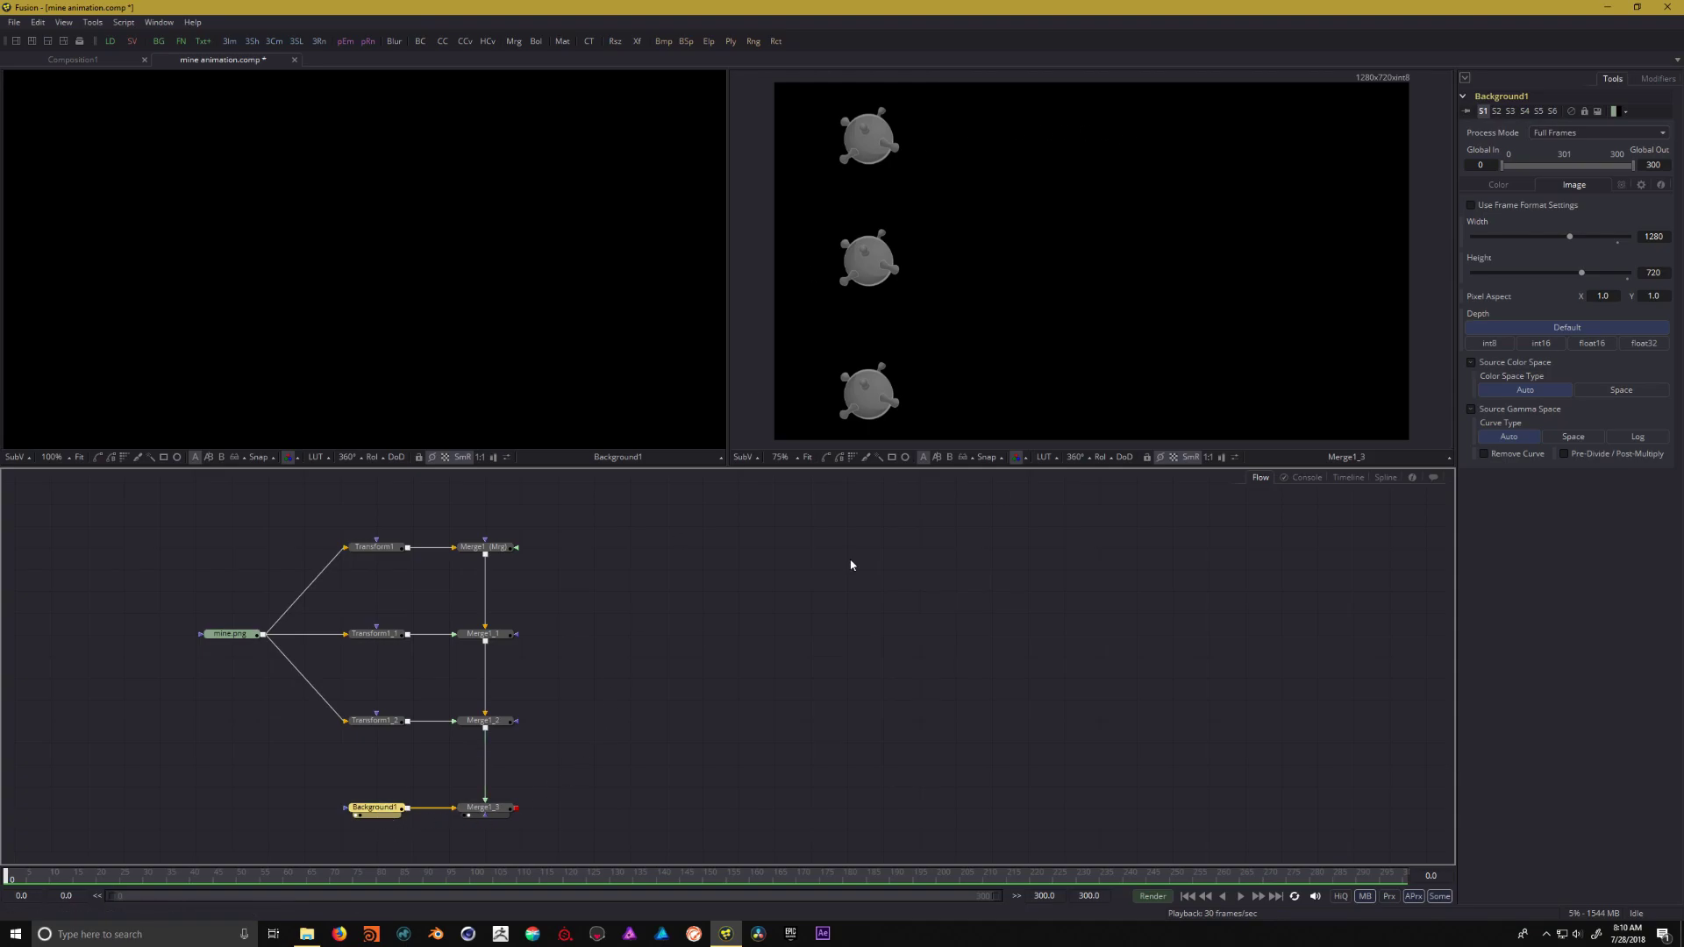
{"action": "left_click", "coordinate": [1501, 186]}
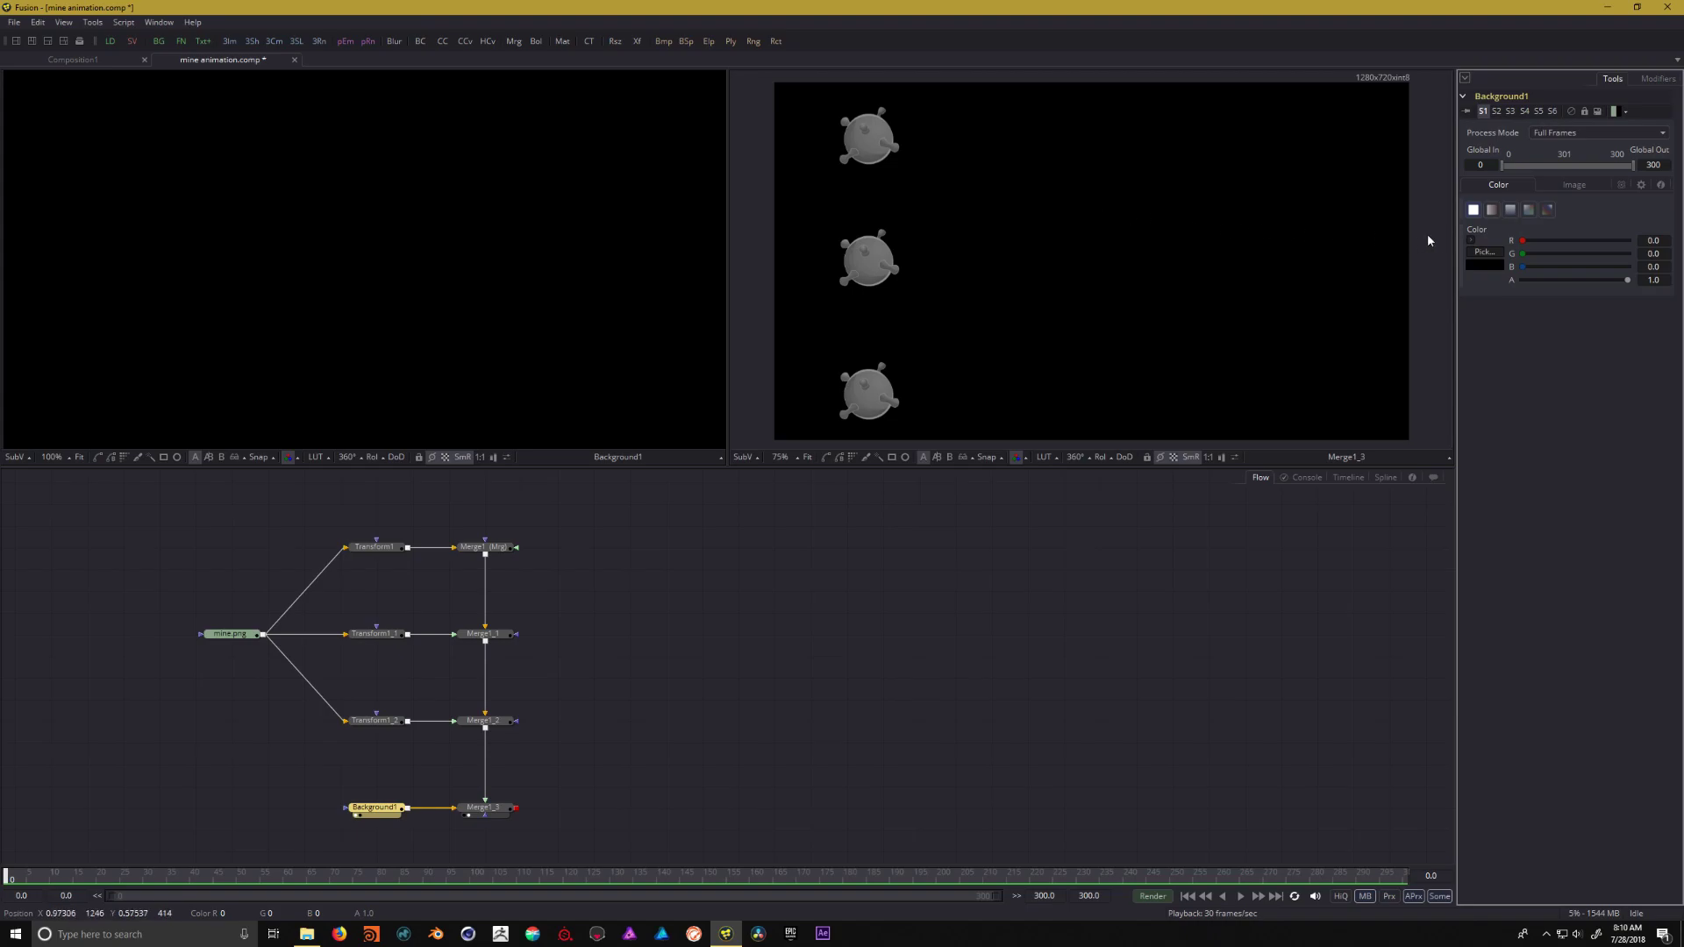
{"action": "left_click", "coordinate": [1491, 210]}
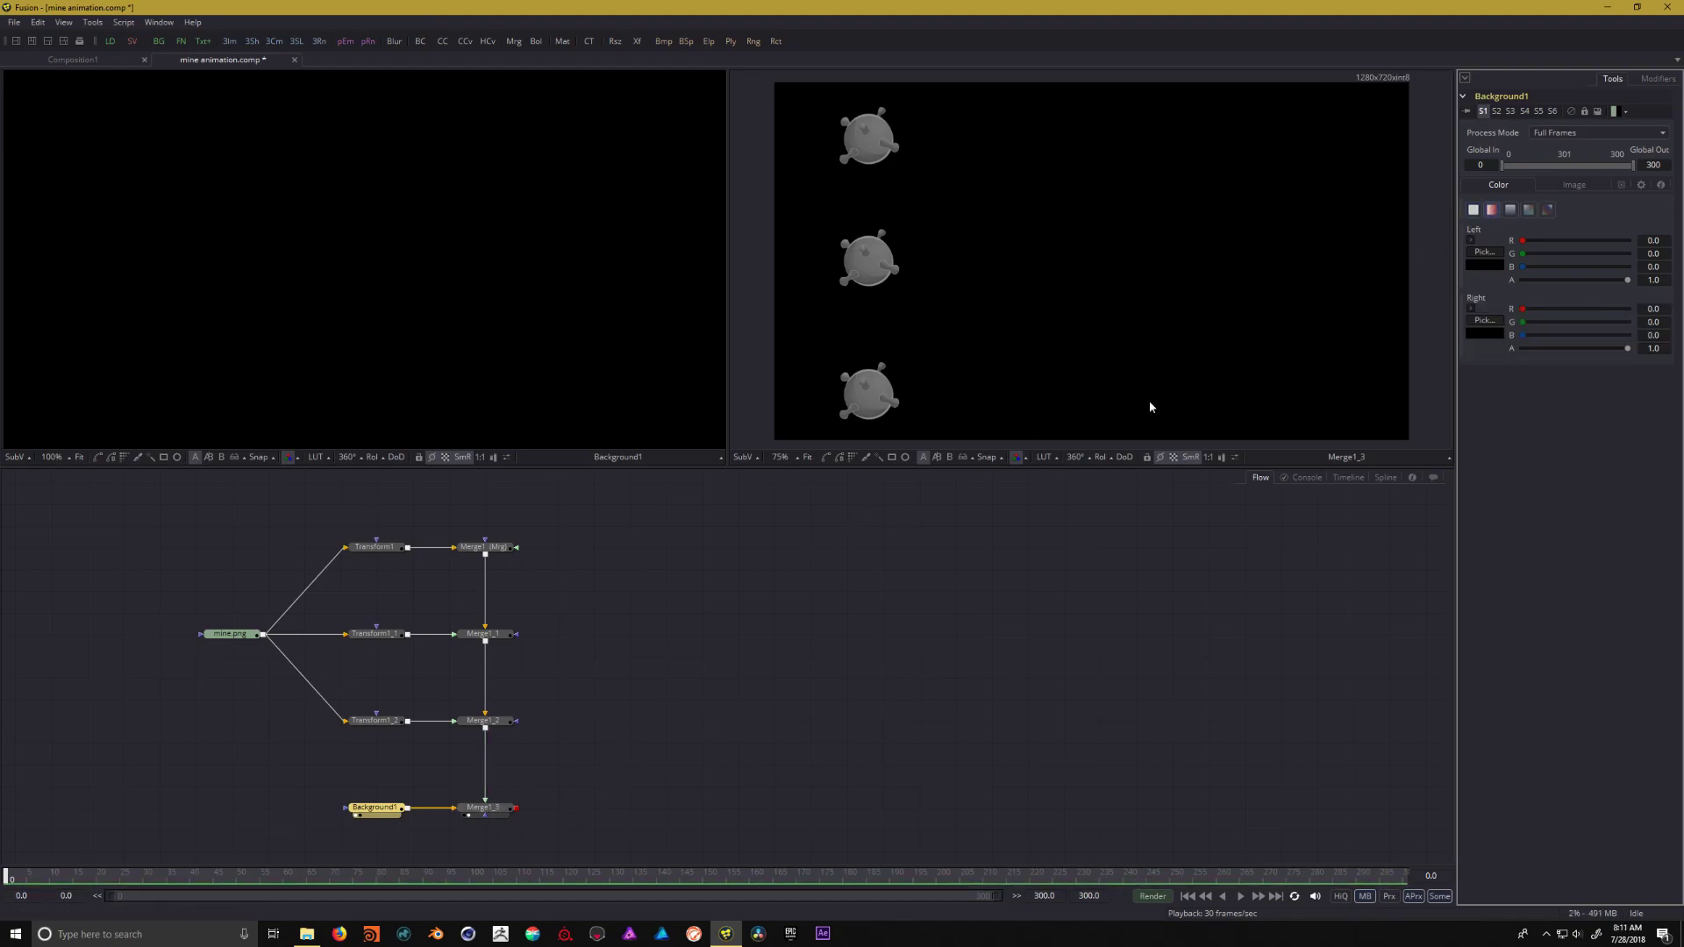
{"action": "left_click", "coordinate": [1485, 320]}
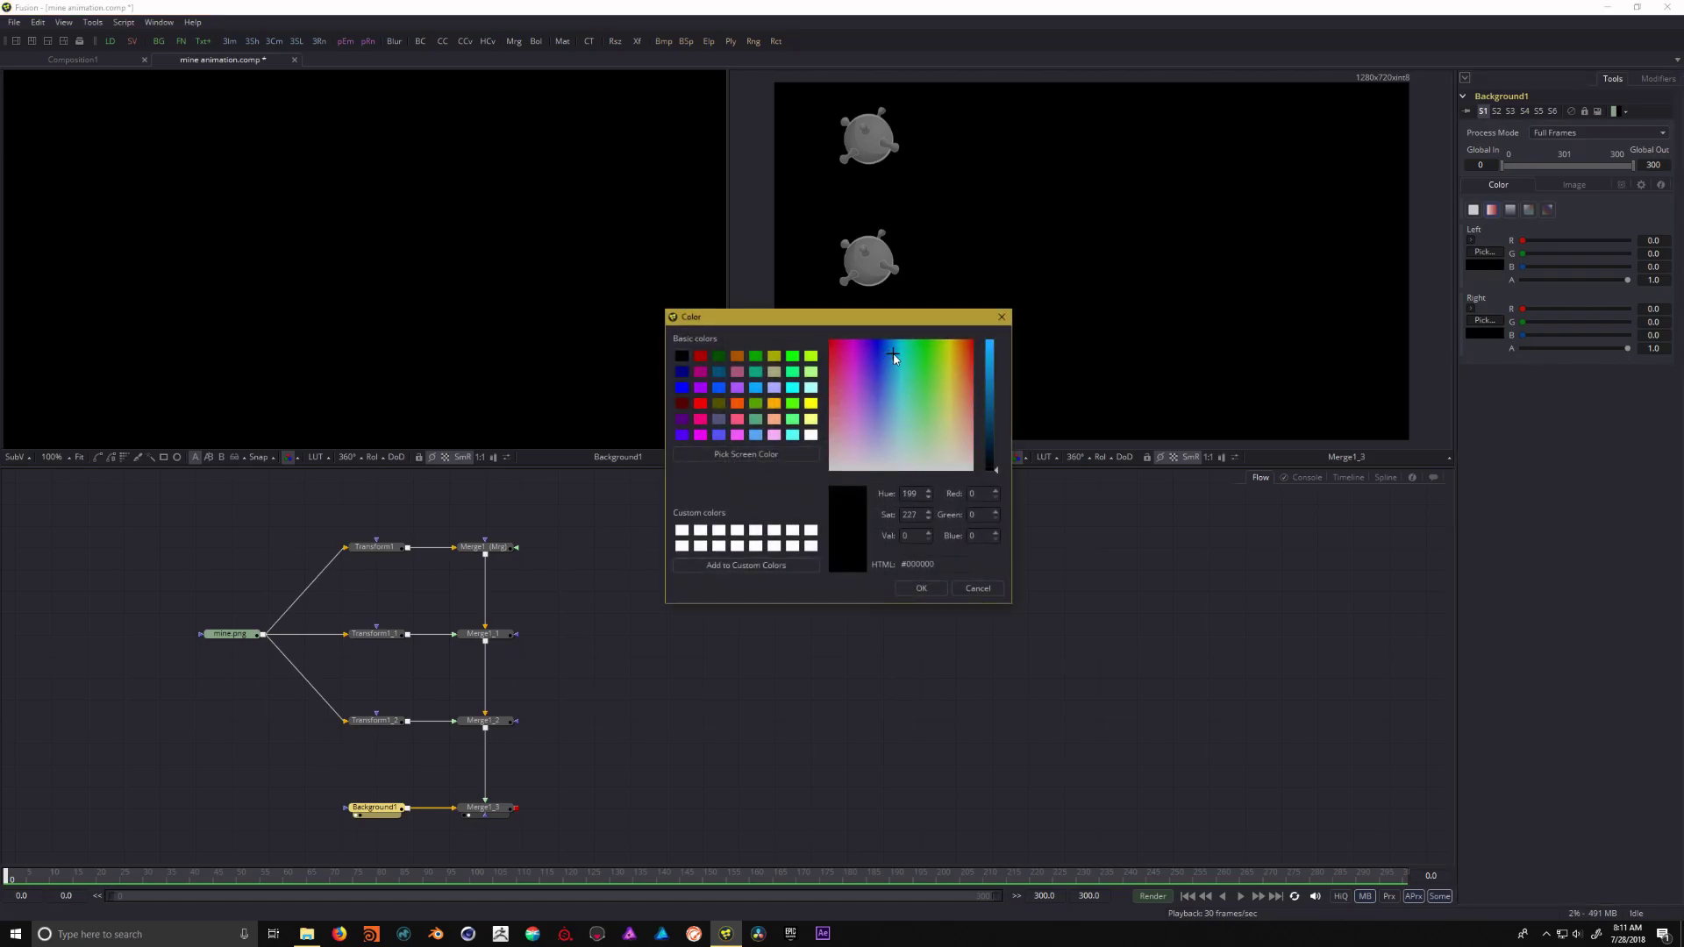
{"action": "left_click", "coordinate": [921, 587]}
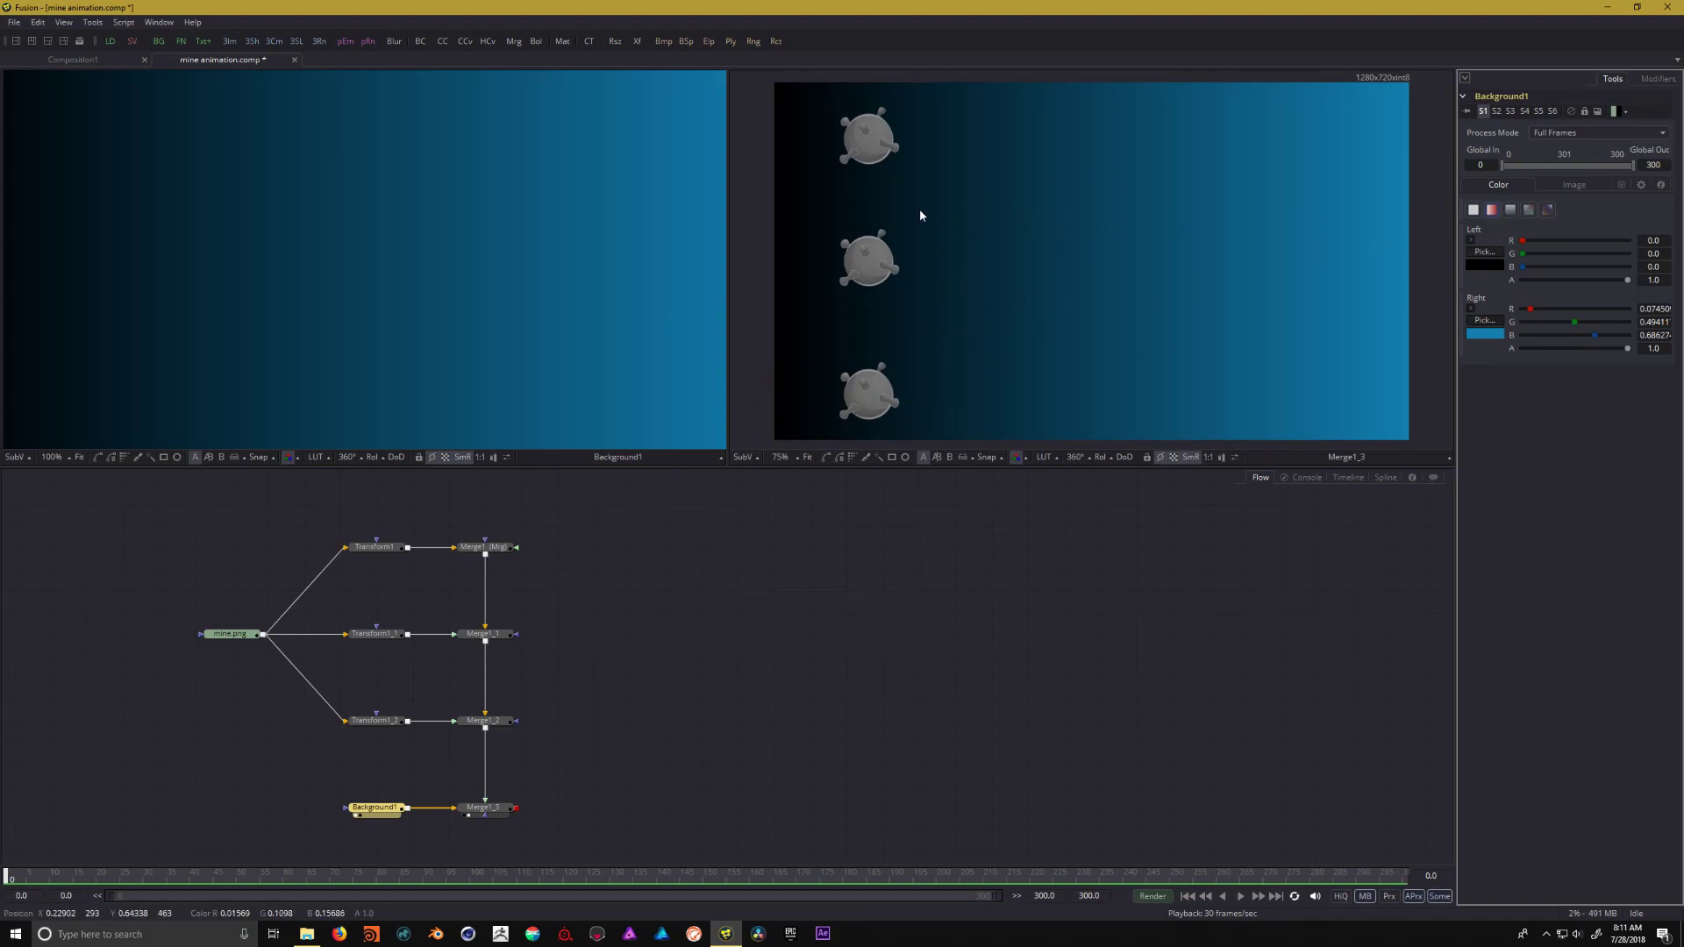
{"action": "left_click", "coordinate": [1511, 212]}
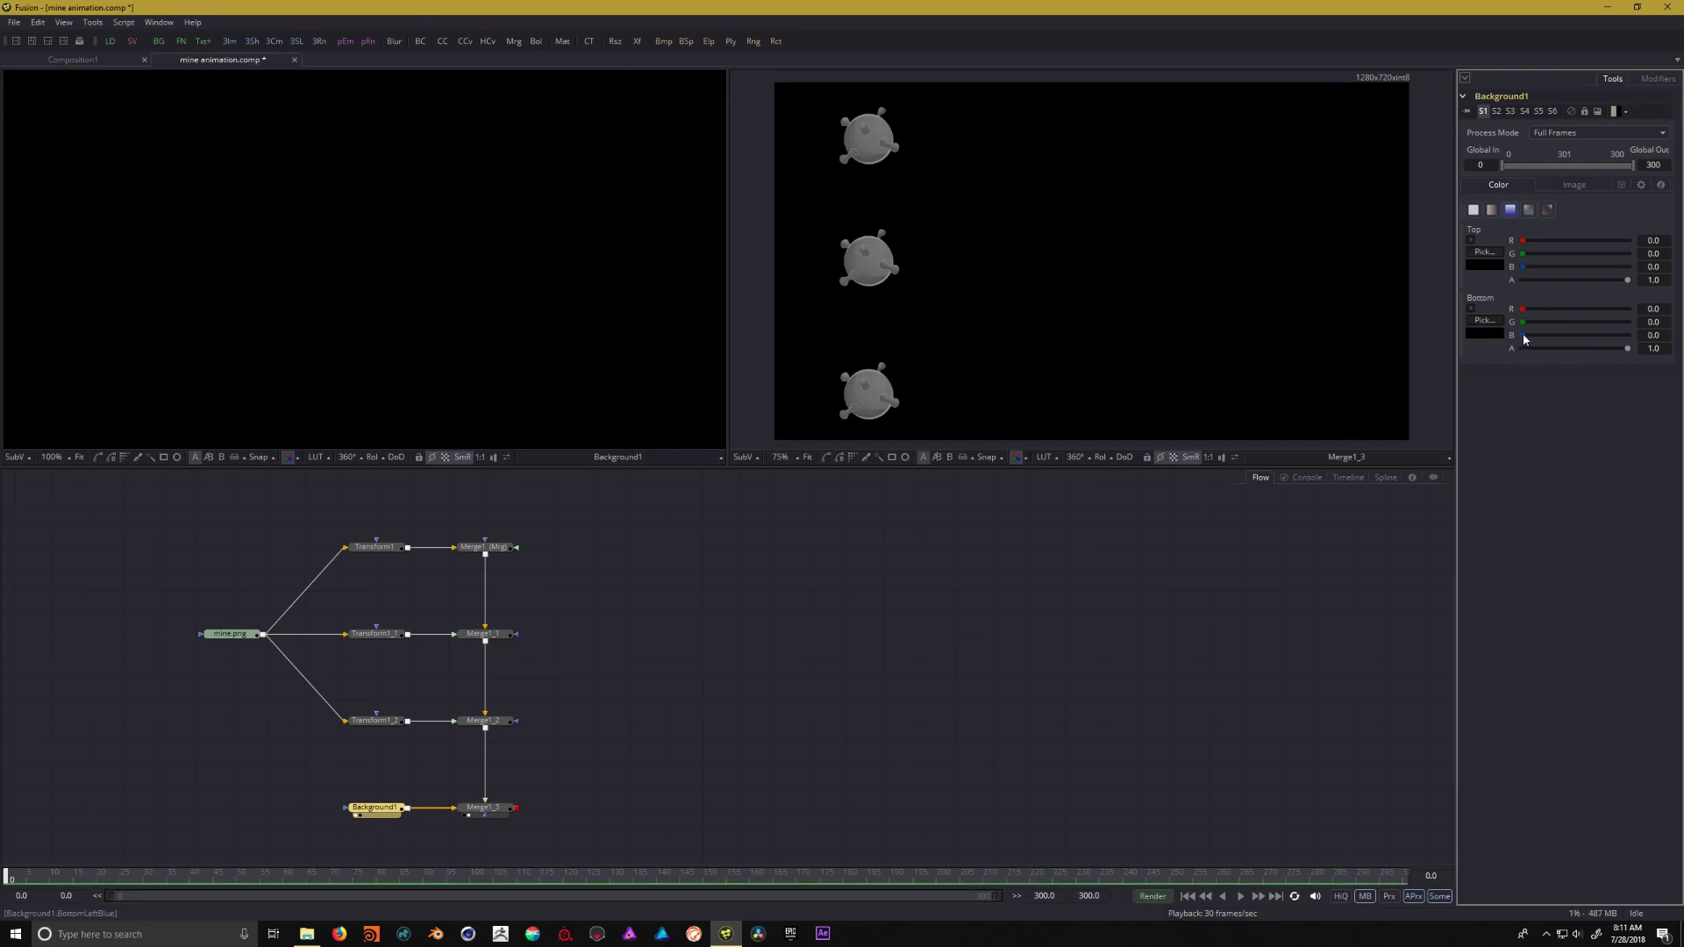
{"action": "left_click", "coordinate": [1588, 335]}
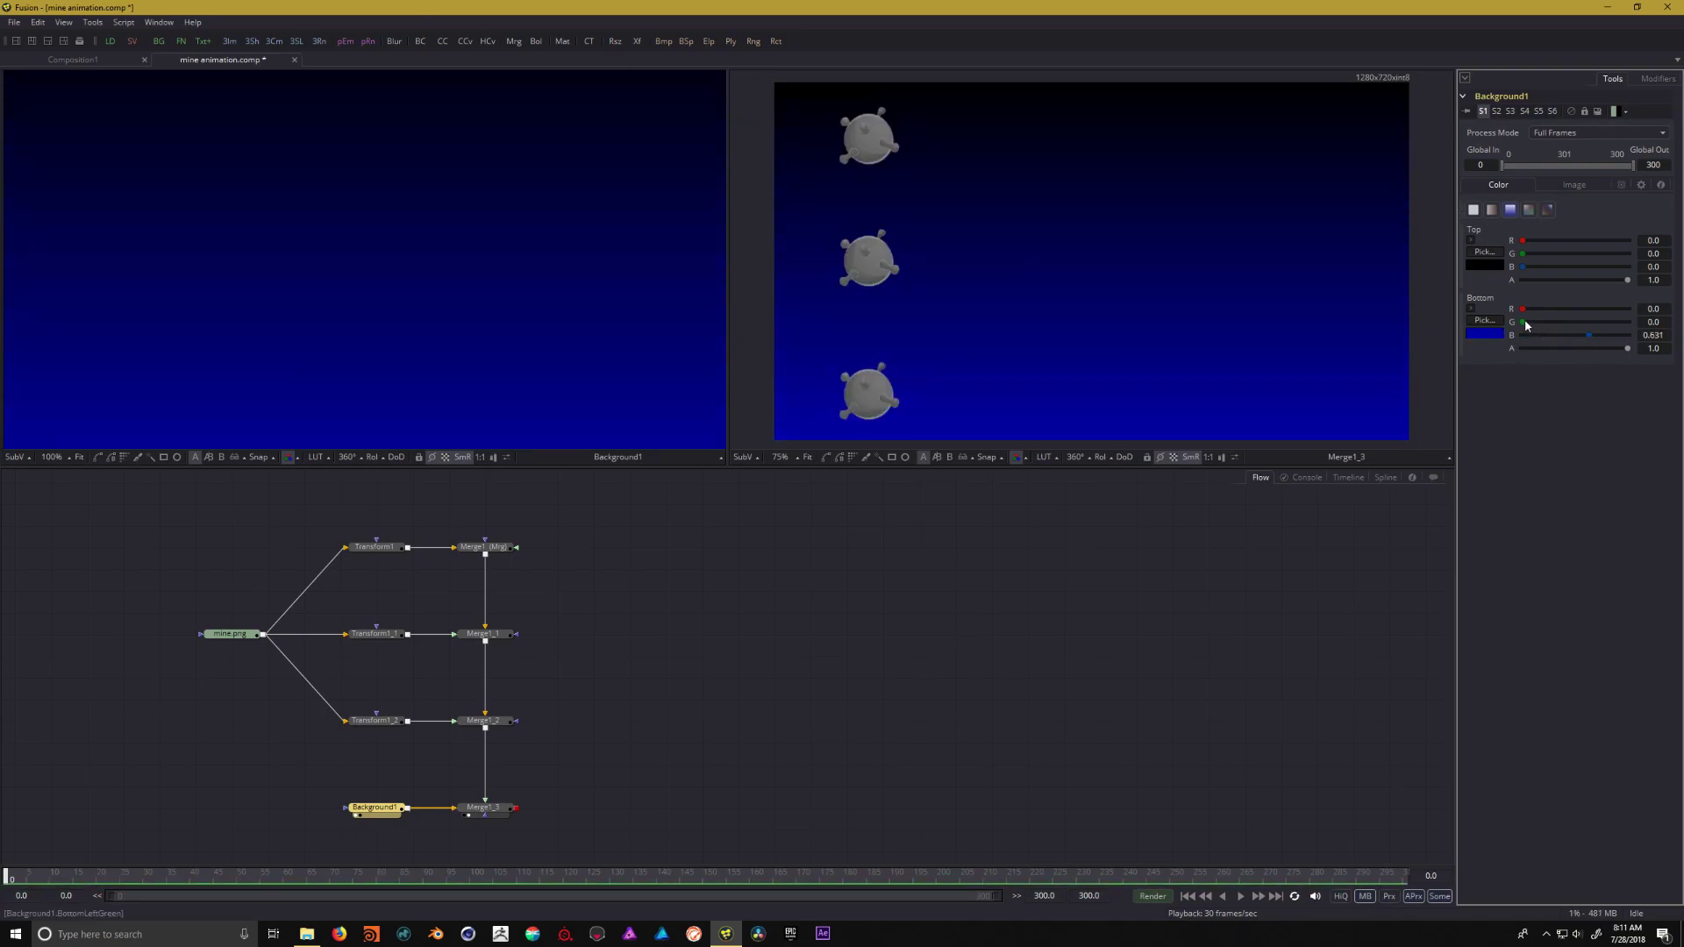
{"action": "left_click_drag", "start_coordinate": [1523, 323], "coordinate": [1555, 323]}
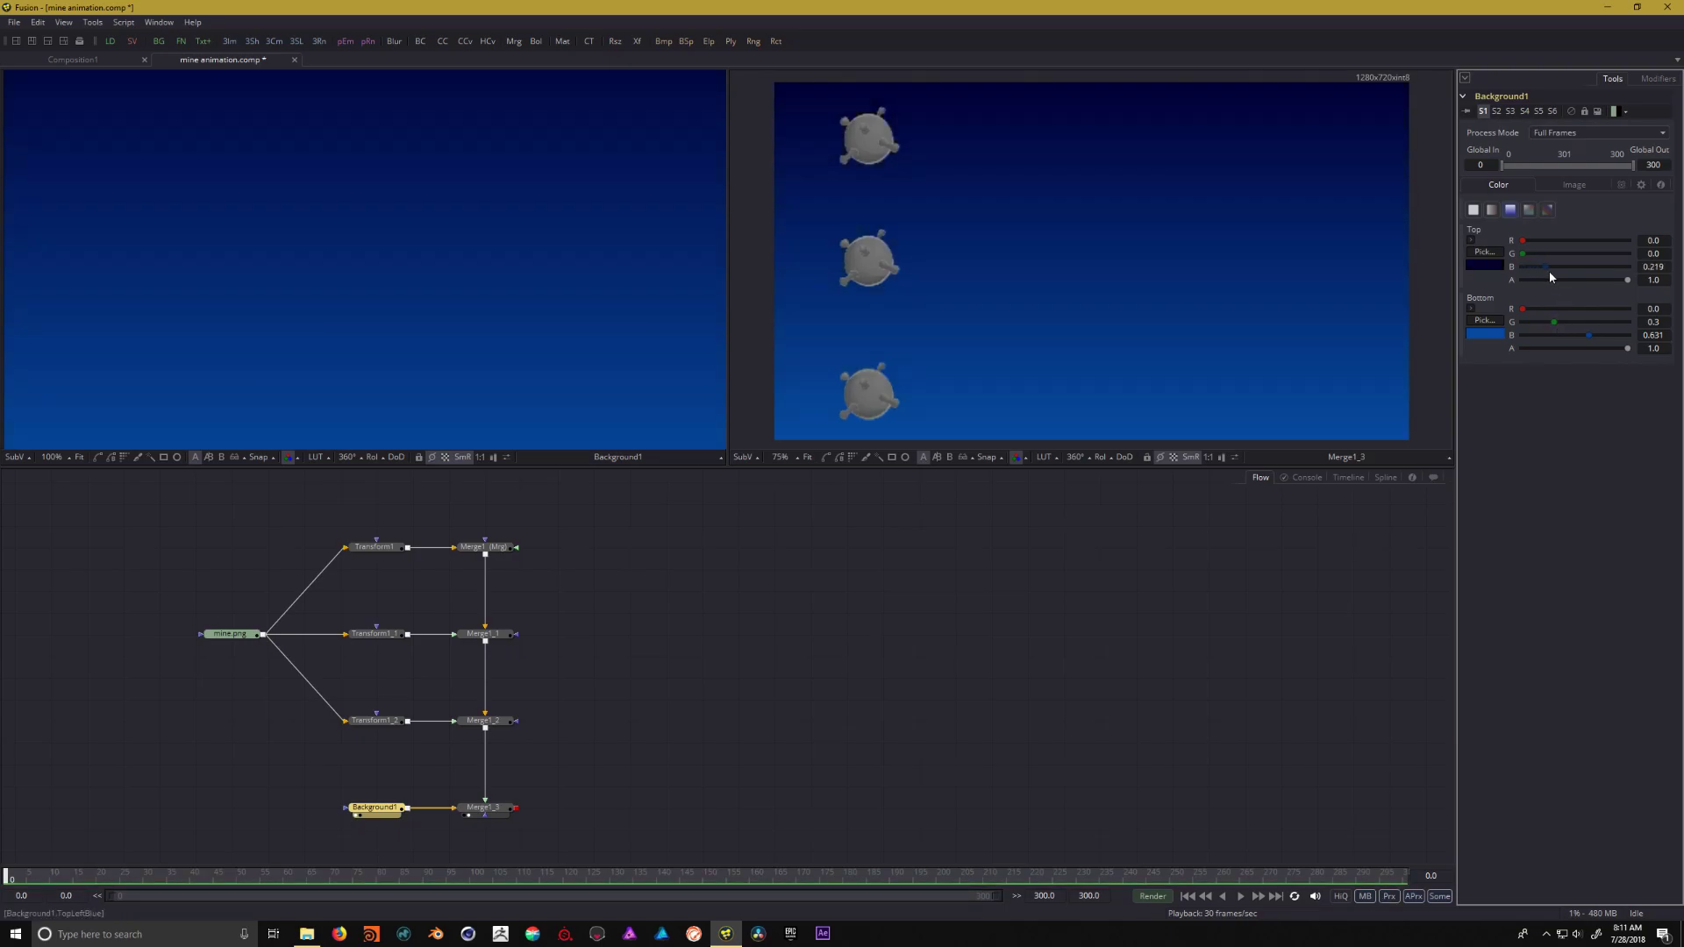